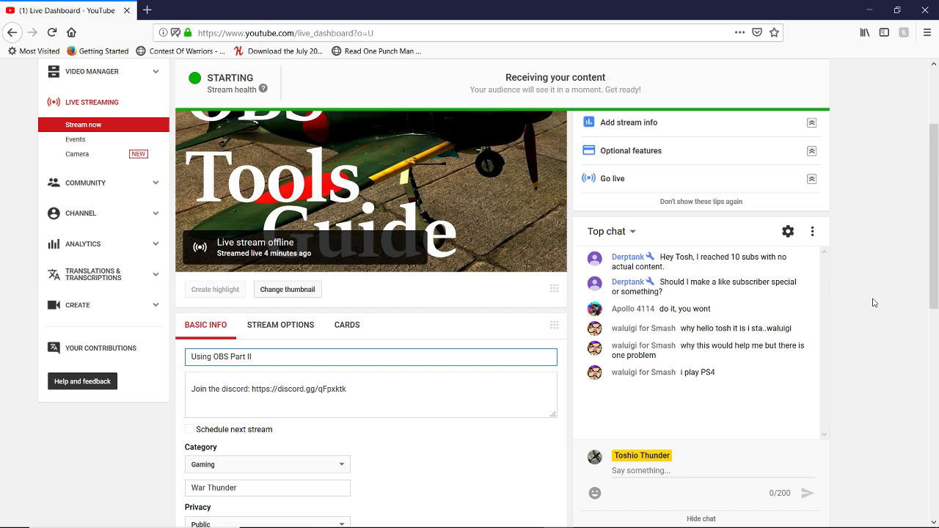
scroll(873, 302, up, 2)
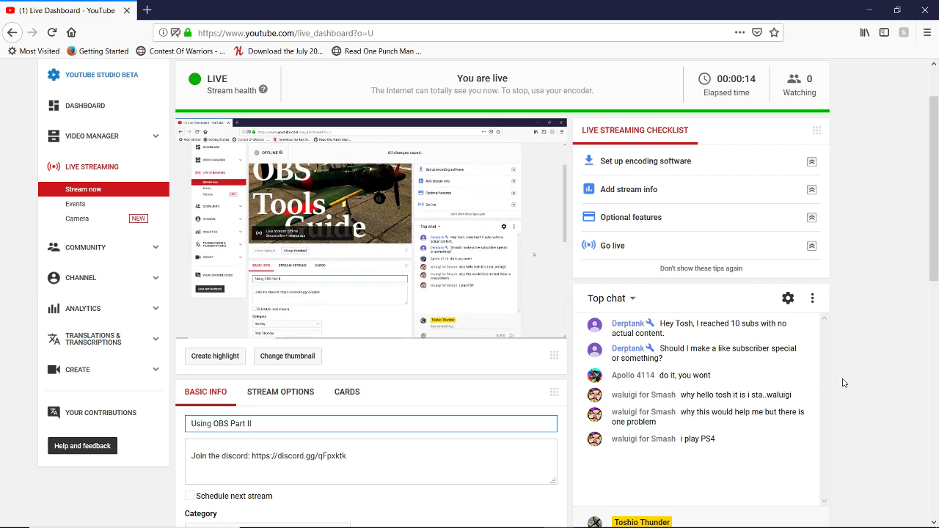
scroll(843, 383, down, 2)
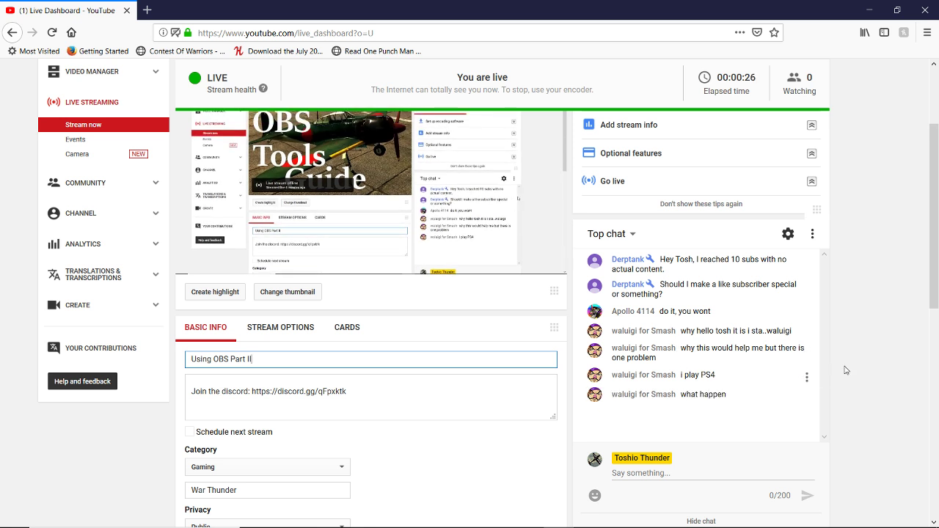
scroll(891, 351, up, 3)
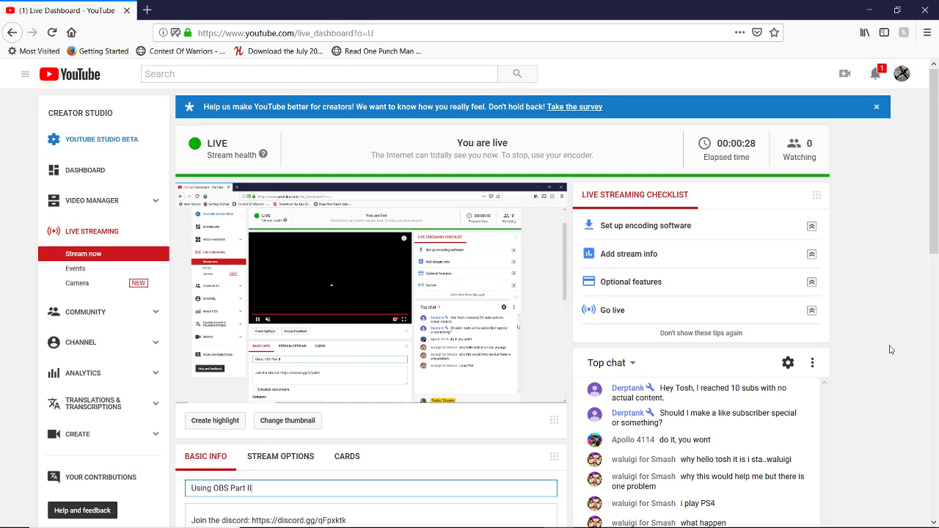
Switch to GIMP and delete Layer #2 and Layer #1 from the a6m5ko_a image.
key(alt+Tab)
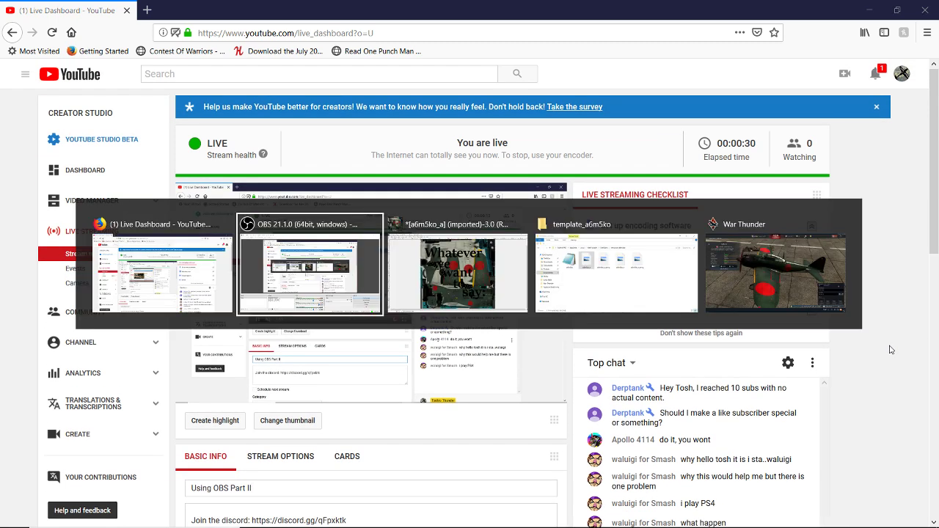
key(alt+Tab)
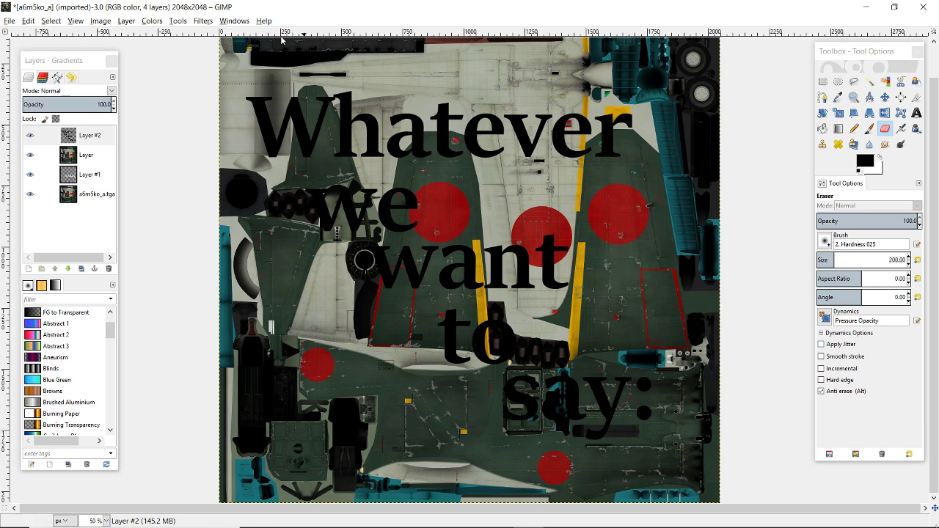
right_click(89, 134)
key(d)
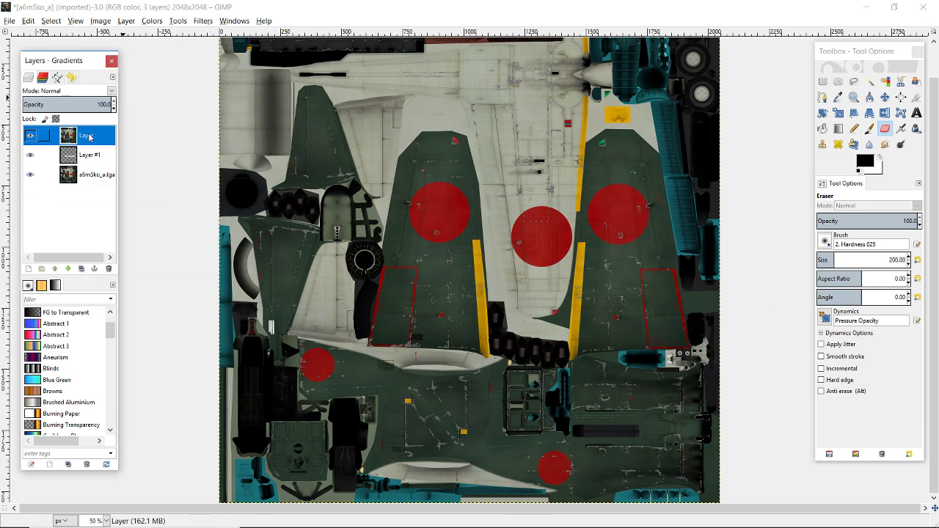
right_click(91, 156)
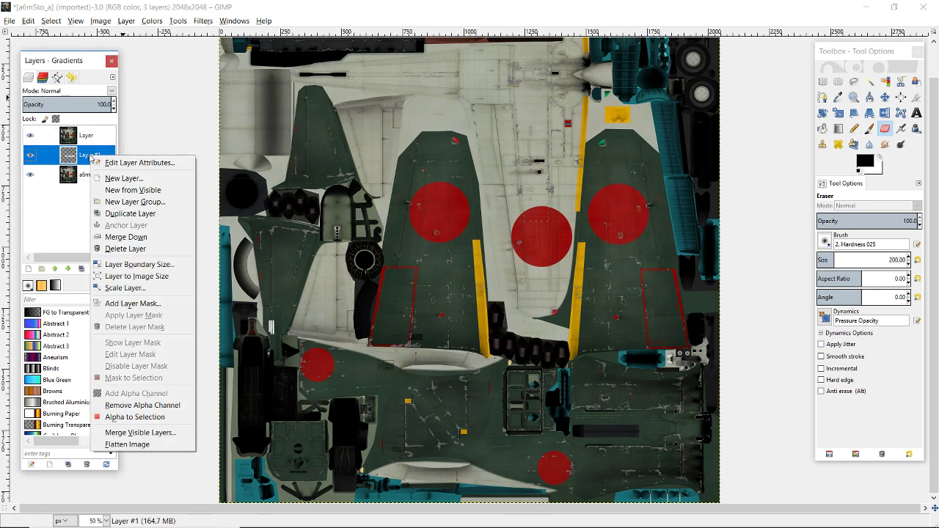
key(d)
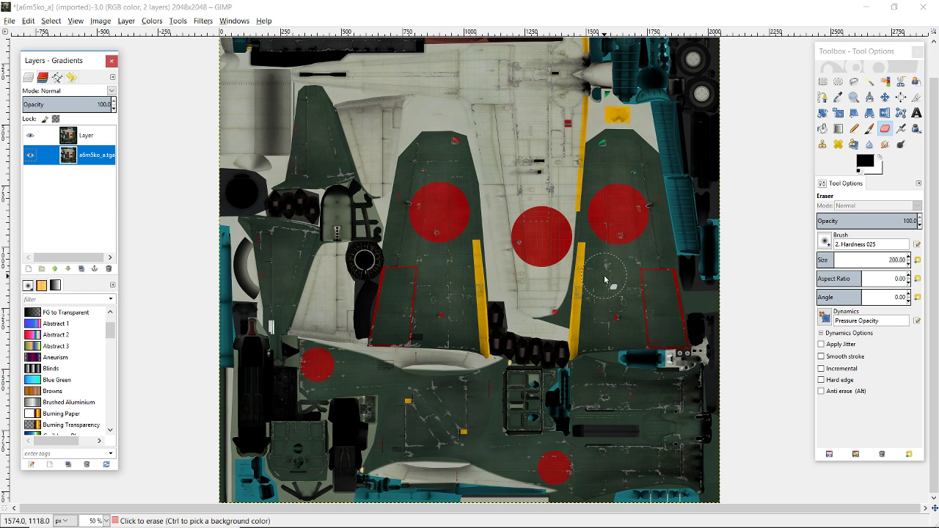
Activate the Move tool and add a new 2048 × 2048 px transparent layer above the layer named Layer.
scroll(604, 280, up, 1)
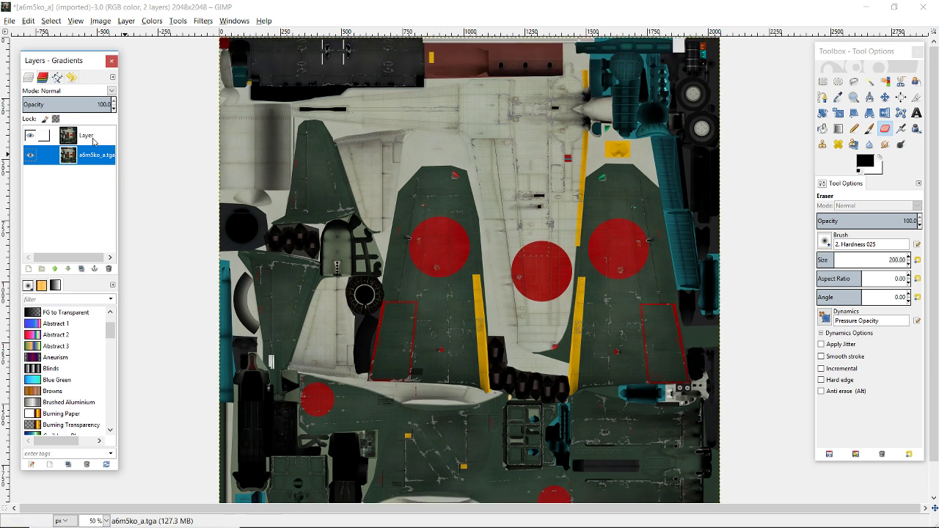
click(87, 140)
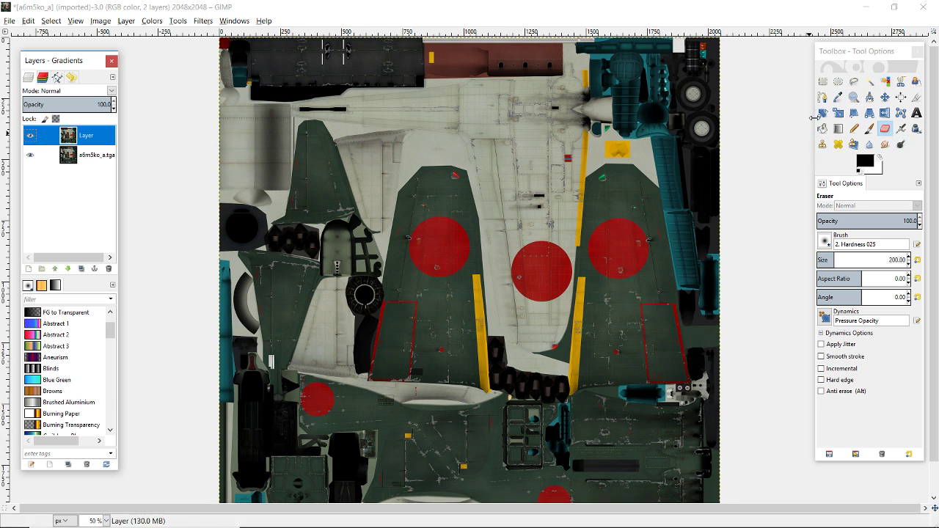
click(823, 83)
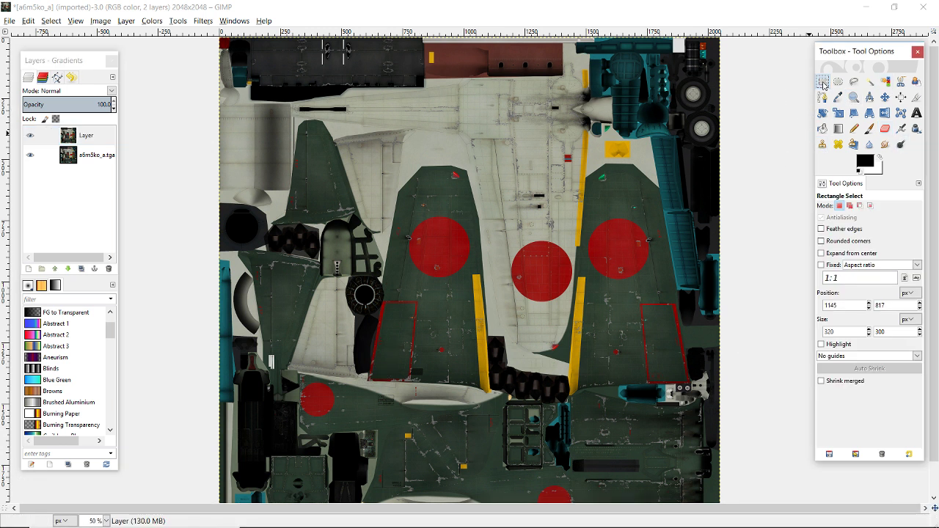
click(885, 97)
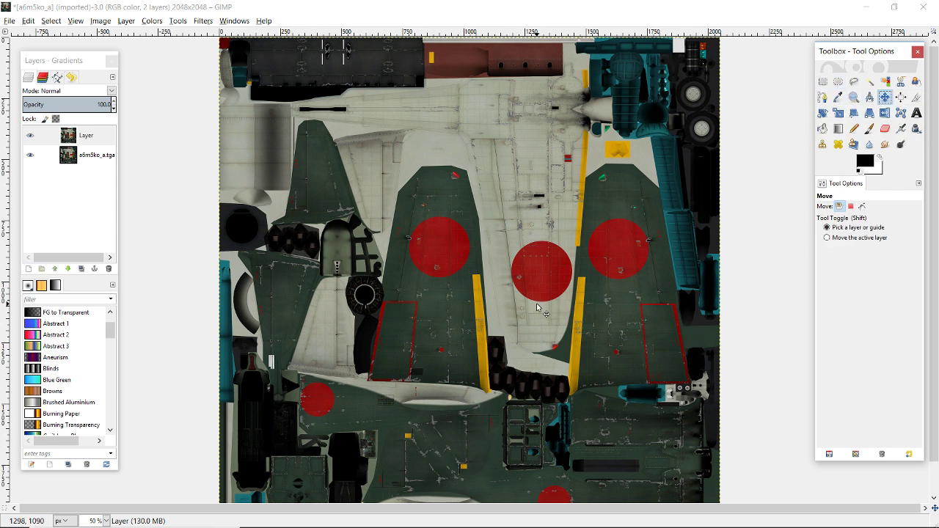
click(27, 270)
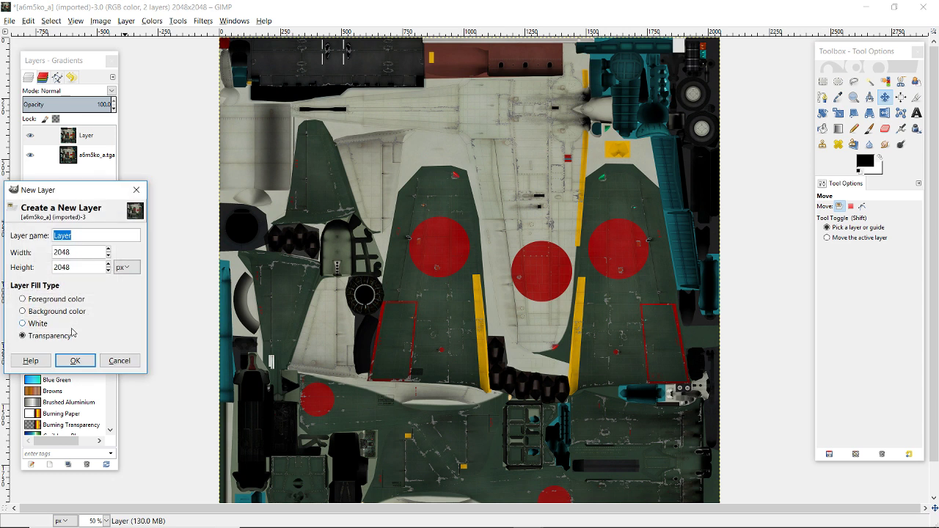
click(76, 360)
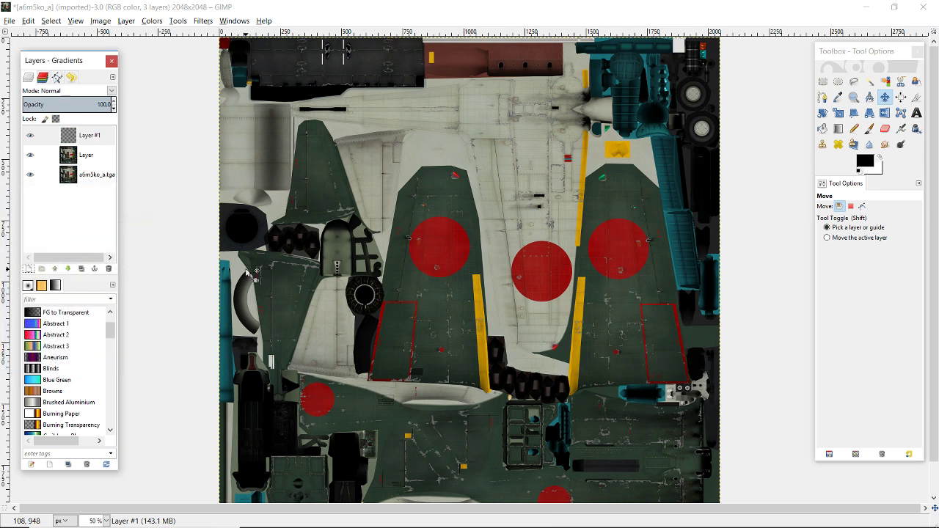
Switch to the YouTube live dashboard in Firefox and check the live chat and stream preview.
key(alt+Tab)
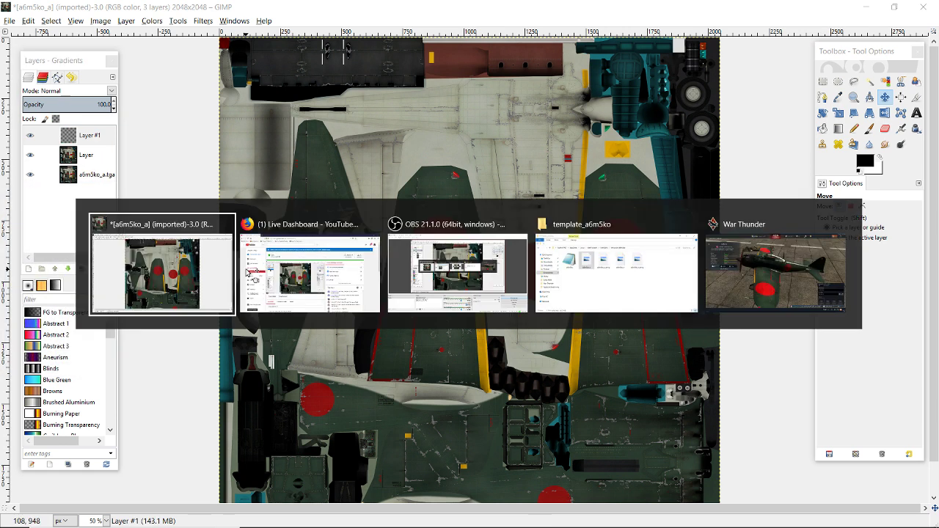
click(247, 272)
scroll(850, 276, down, 2)
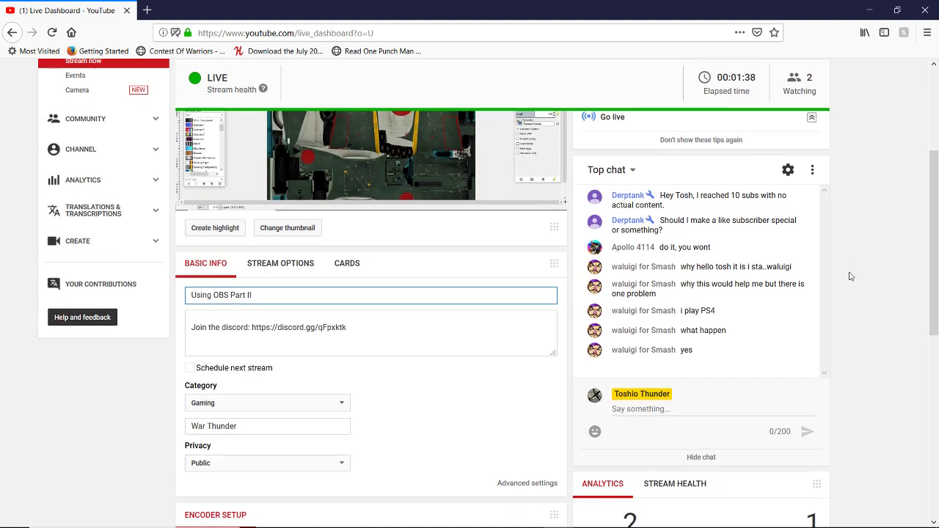
scroll(849, 276, up, 2)
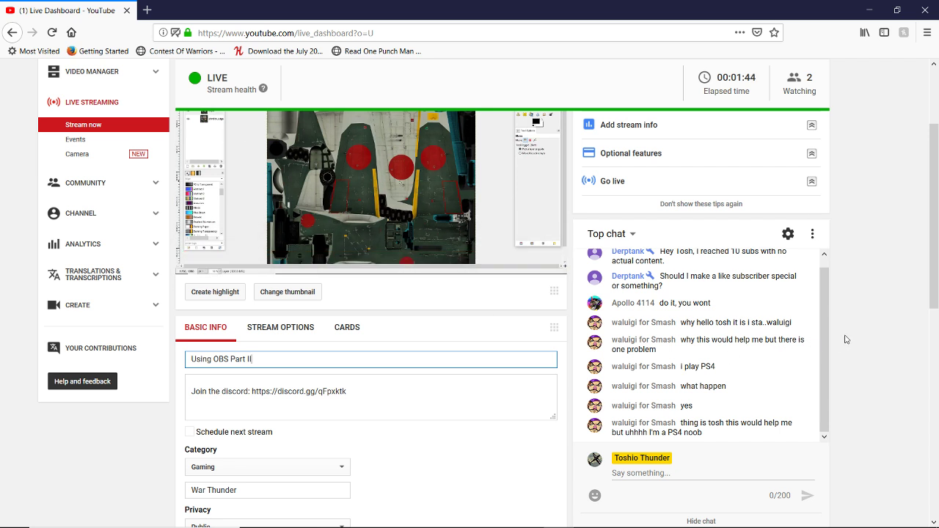
scroll(850, 339, up, 2)
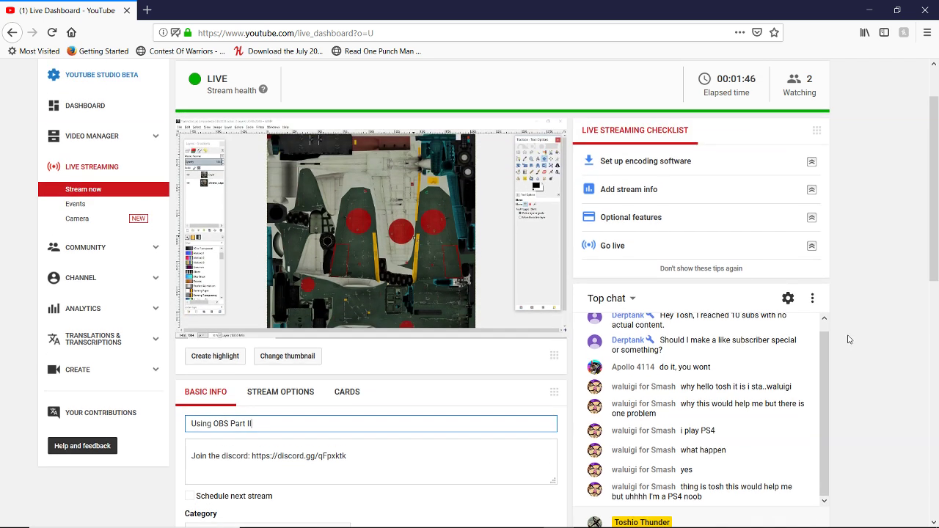
scroll(849, 339, up, 2)
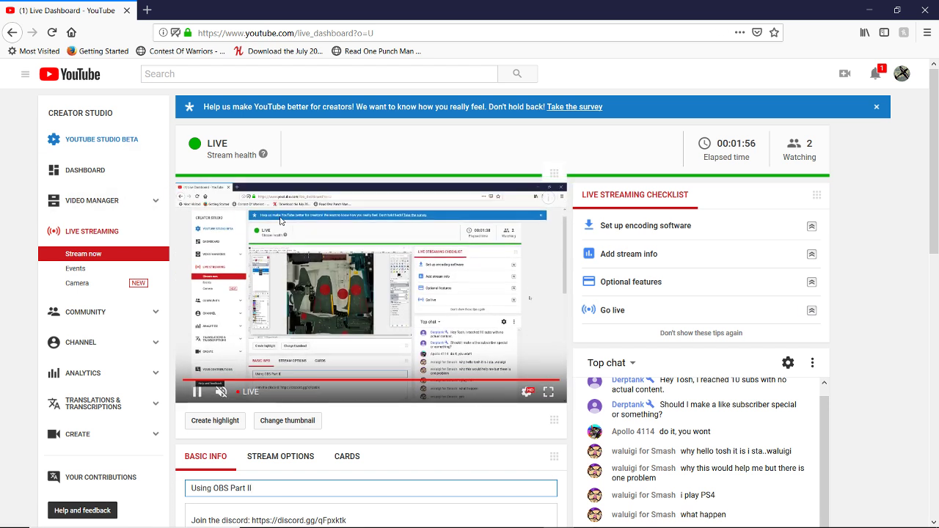
Open a new browser tab, look at the A6M5 Ko in War Thunder, and return to Firefox.
click(147, 10)
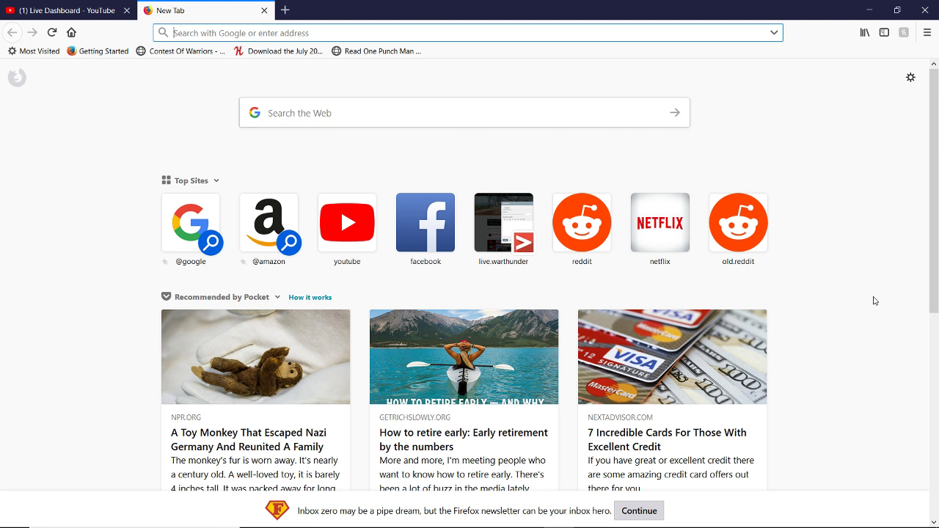
key(alt+Tab)
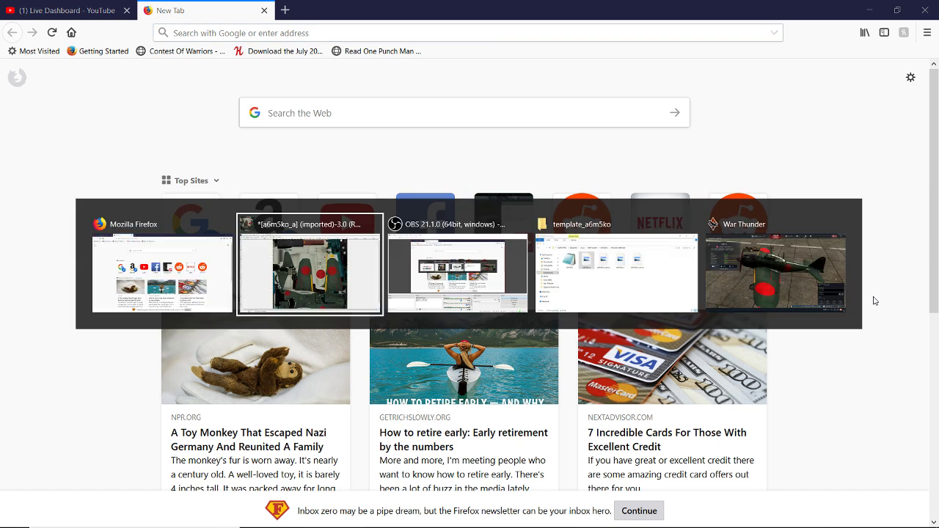
key(alt+Tab)
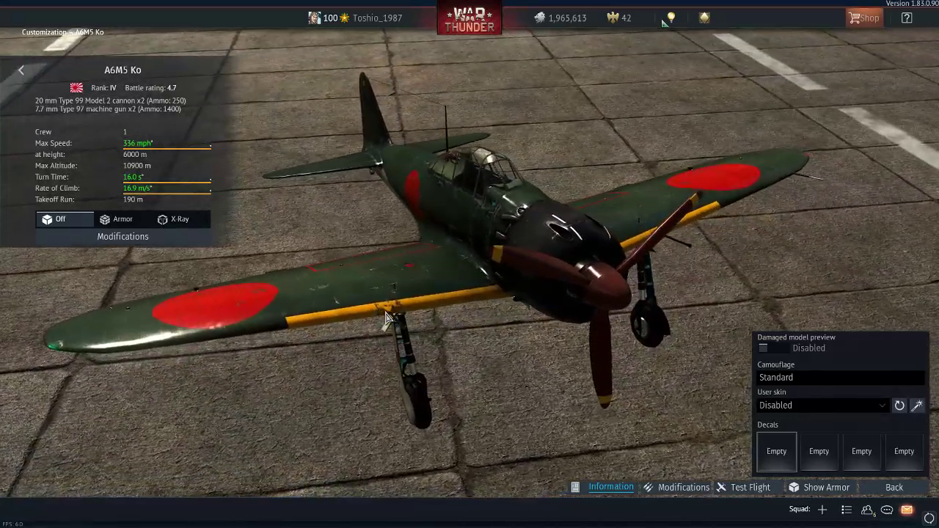
key(alt+Tab)
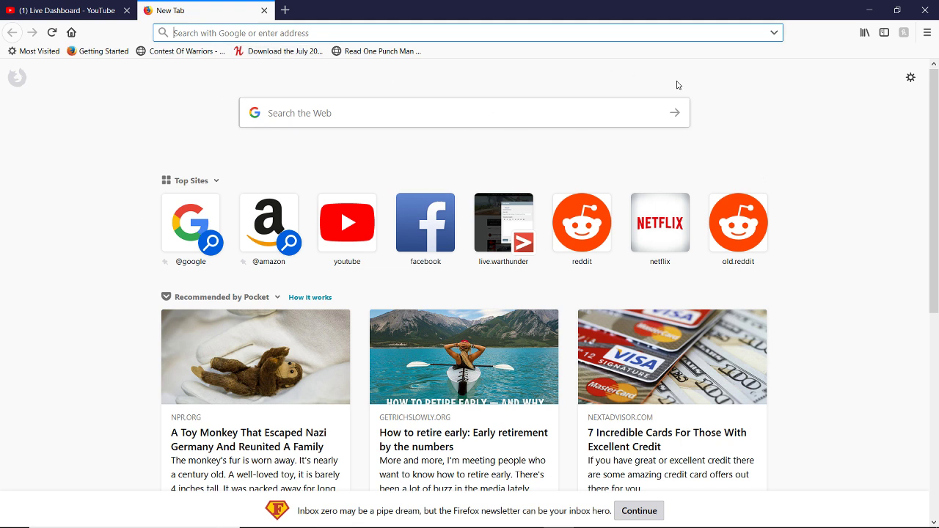
Search Google Images for "zero", refine the query to "zero png", and browse the image results.
text(zero)
key(Return)
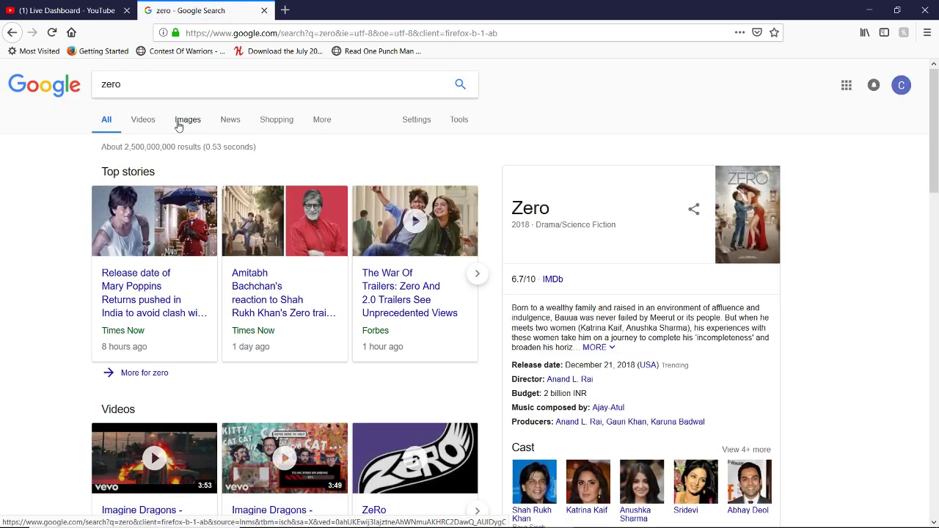
click(177, 123)
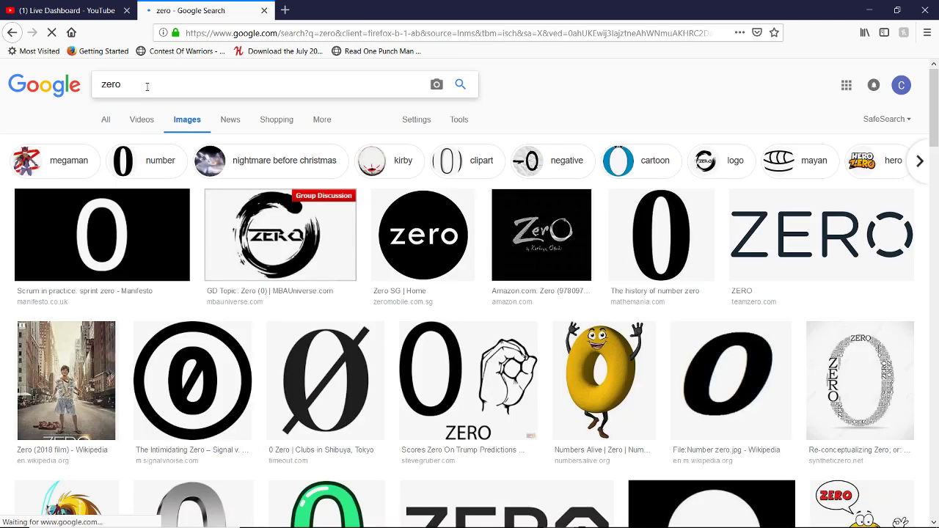
text(png)
key(Return)
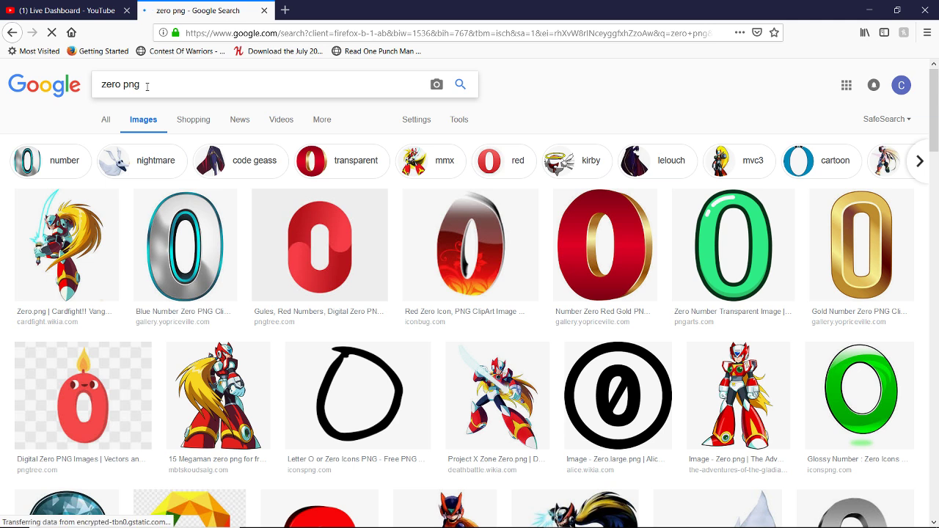
scroll(634, 335, down, 1)
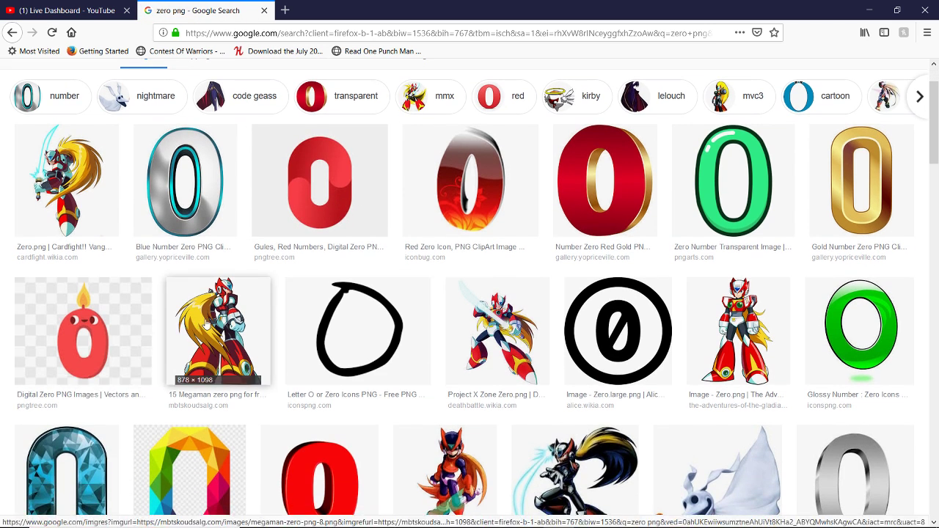
scroll(209, 323, down, 5)
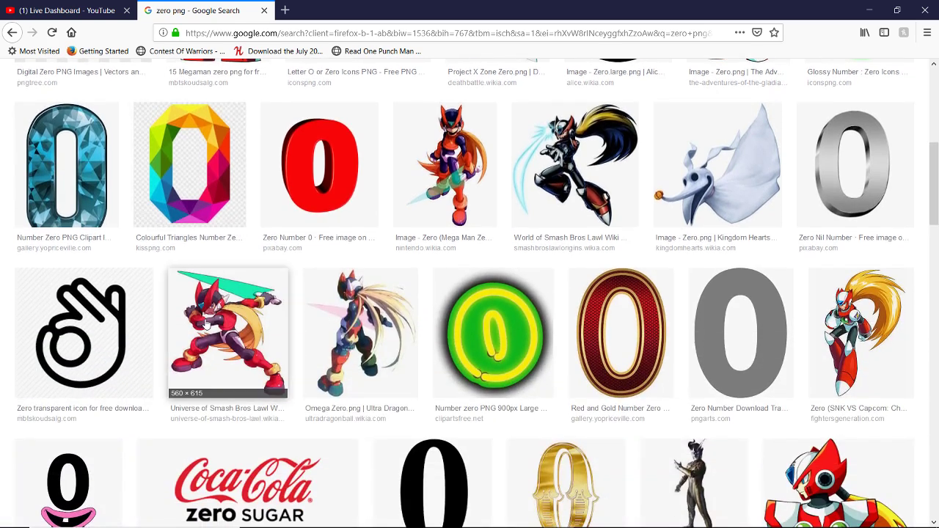
scroll(208, 325, down, 1)
scroll(208, 325, up, 6)
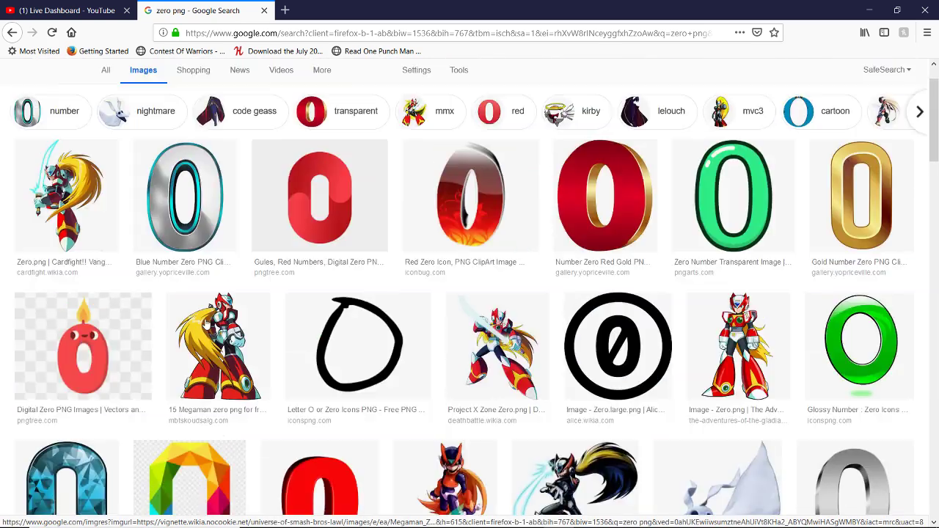
Change the image search query to "zero megaman png" and look through the pictures found.
click(115, 88)
key(Delete)
text(o)
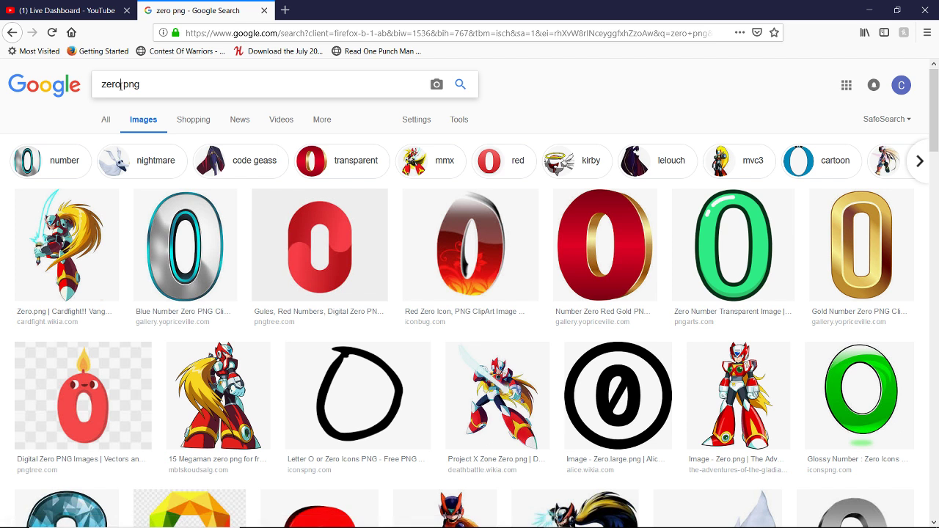
text( megaman)
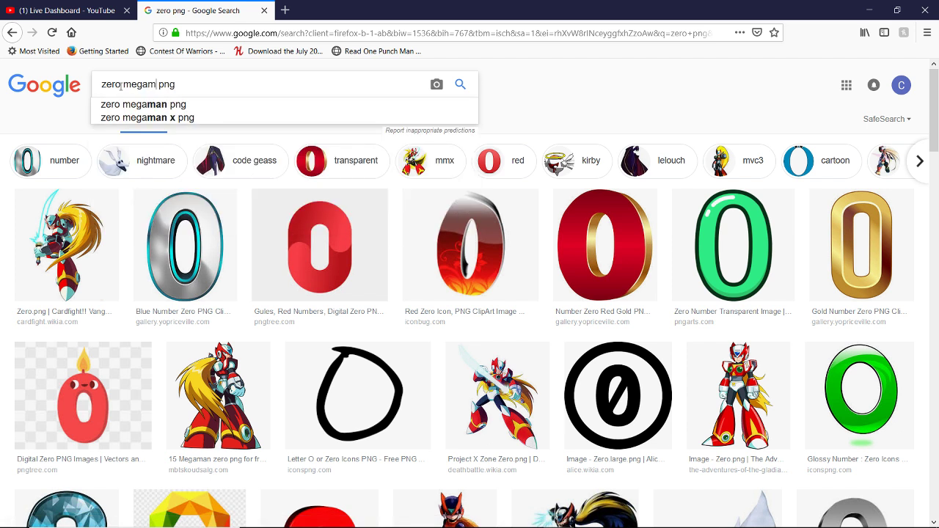
key(Return)
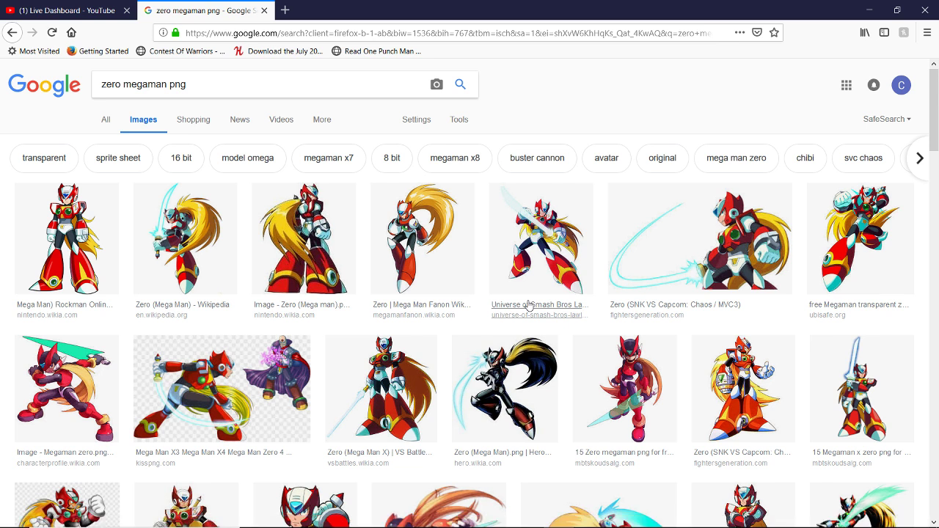
scroll(528, 306, down, 2)
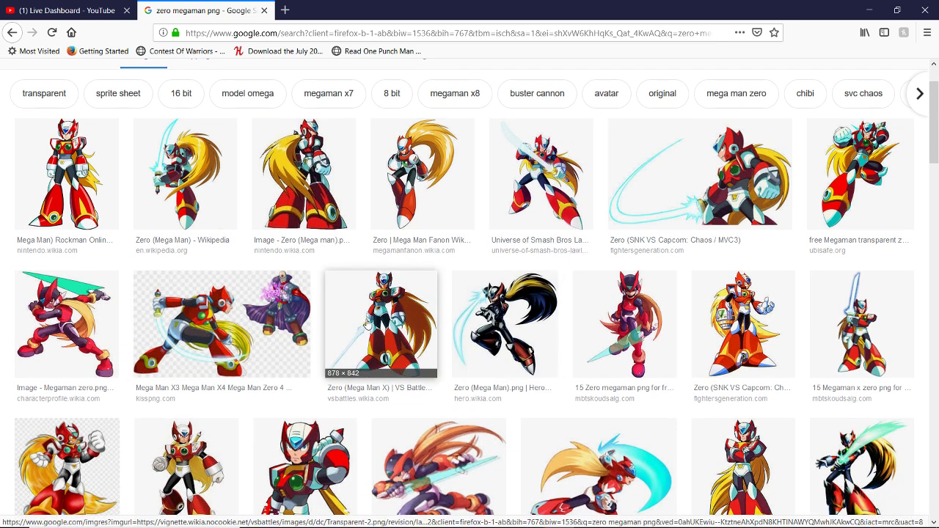
Open the kisspng.com "Mega Man X3 Mega Man X4 Mega Man Zero 4" image result in a new tab and view it.
right_click(248, 333)
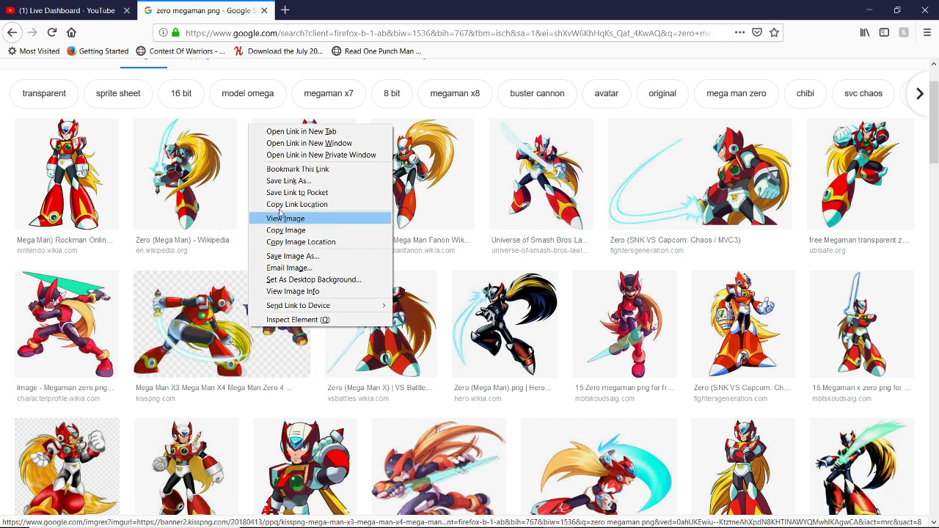
click(317, 132)
click(325, 10)
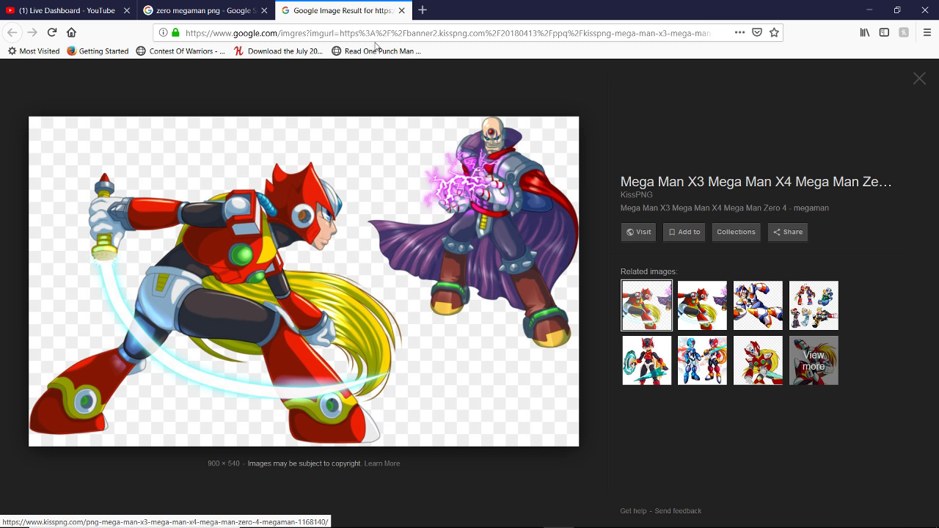
Close the kisspng.com result tab, and open the Wikipedia, Pinterest and first Nintendo wikia Zero image results in separate new tabs.
click(403, 10)
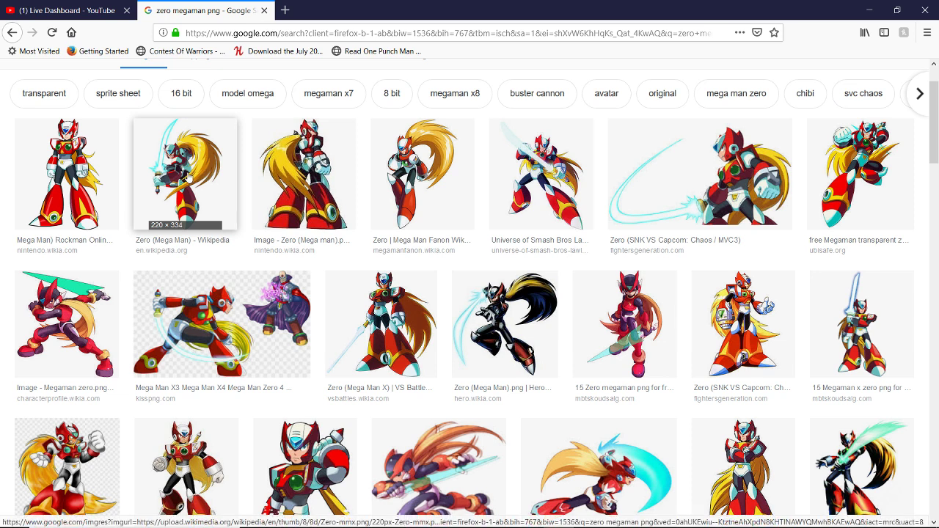
right_click(170, 173)
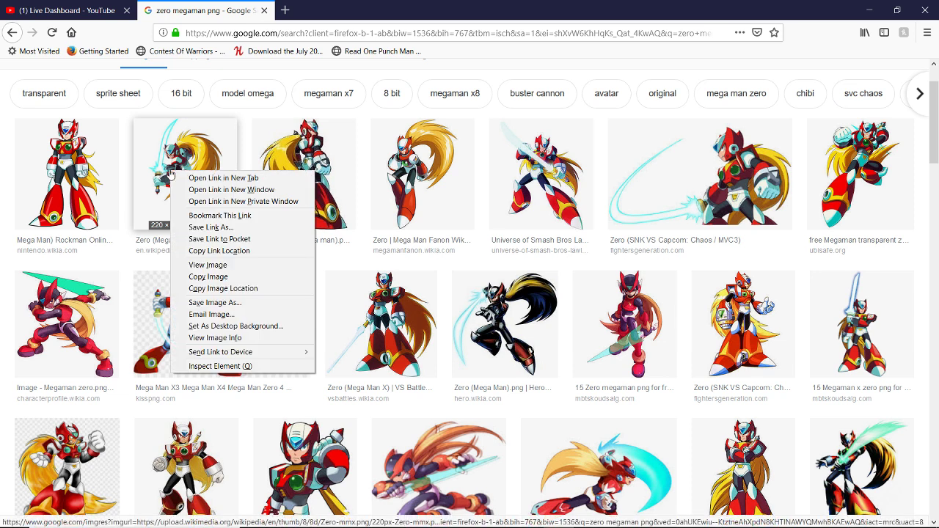
key(t)
scroll(198, 212, down, 2)
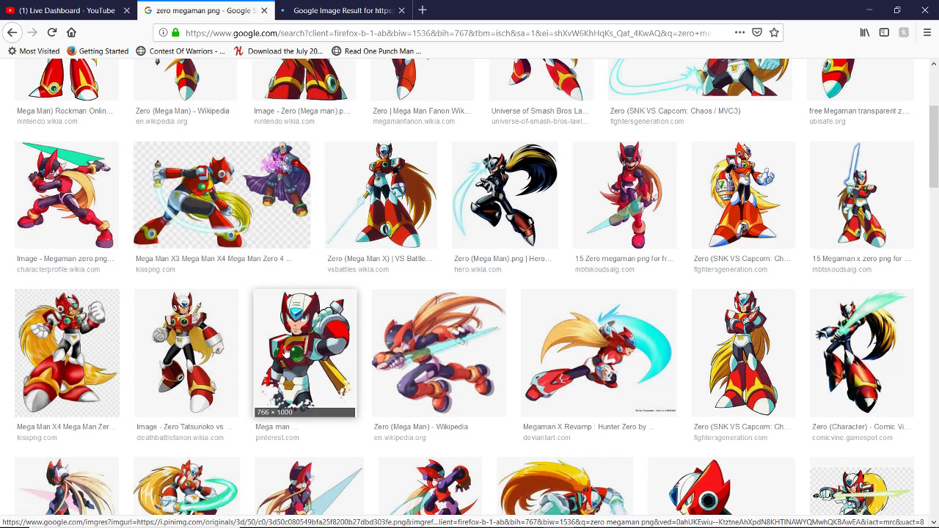
middle_click(286, 352)
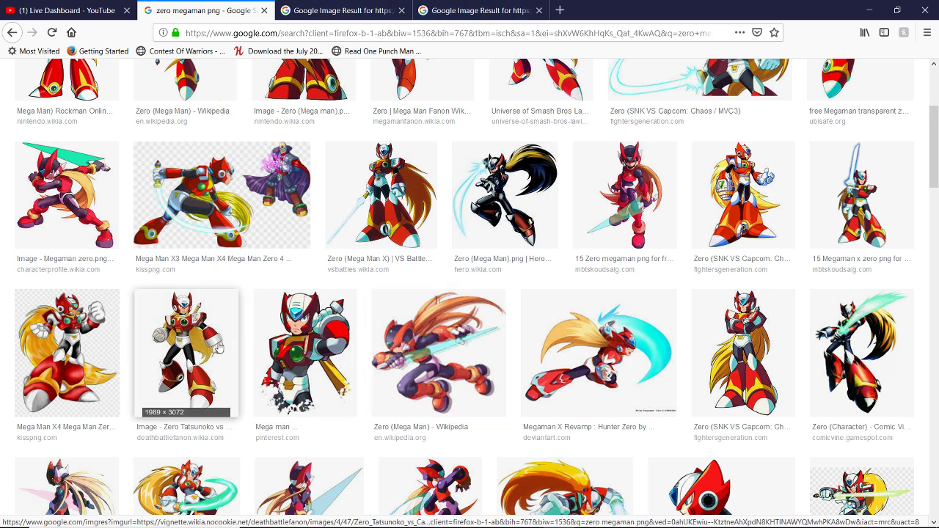
scroll(217, 349, up, 2)
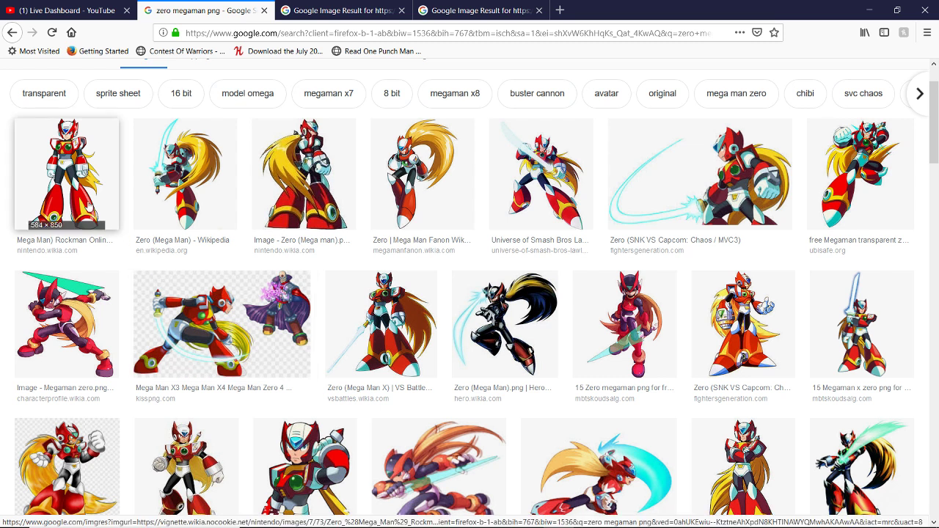
middle_click(87, 205)
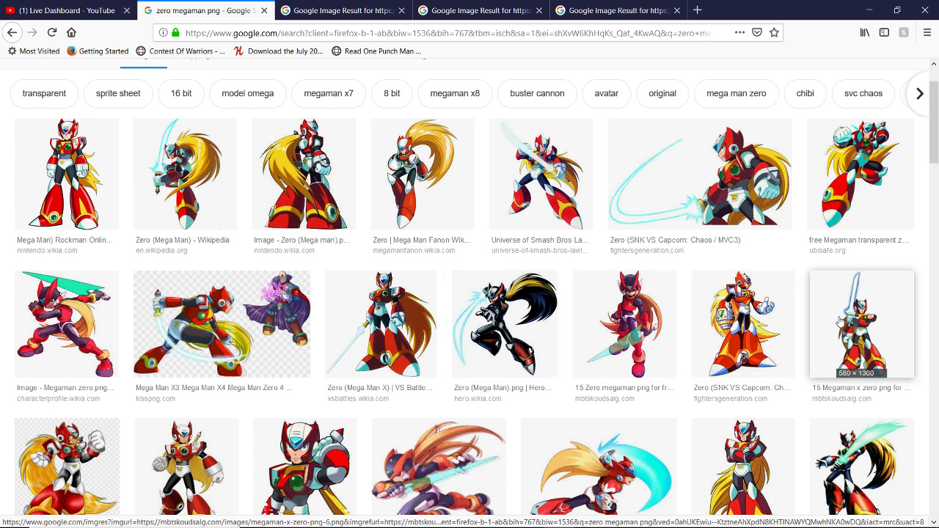
Open the mbtskoudsalg.com, comicvine, kisspng.com "Mega Man X8" and "ZeroSFVC.png" Zero image results in separate new tabs.
middle_click(849, 330)
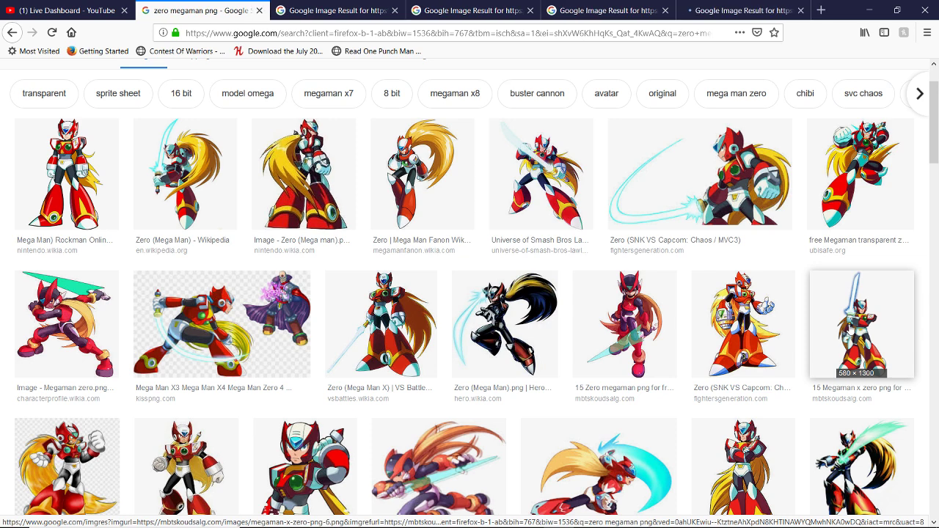
scroll(813, 488, down, 3)
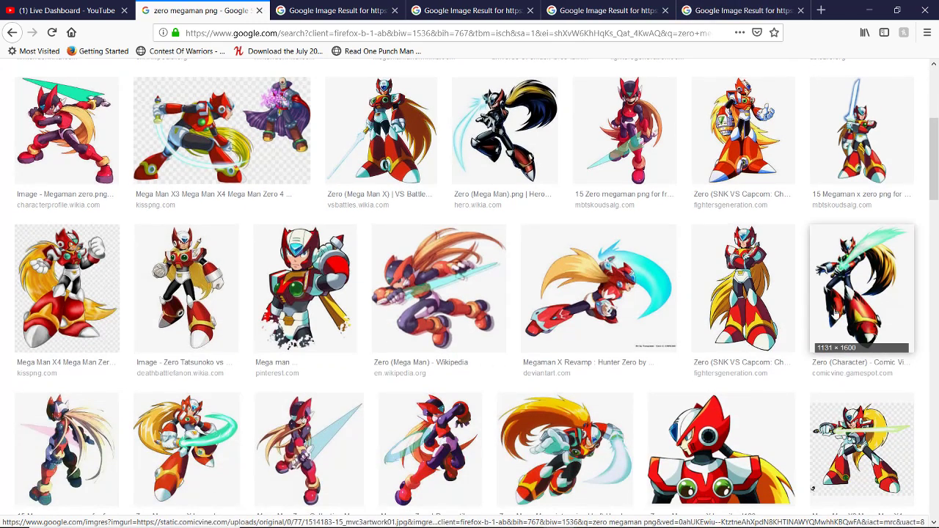
middle_click(836, 316)
scroll(741, 304, down, 2)
scroll(740, 305, down, 2)
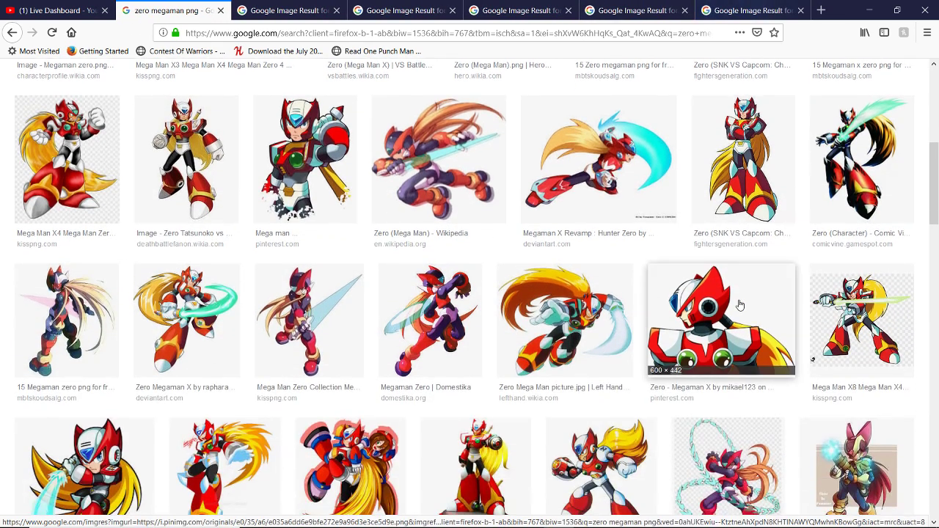
middle_click(844, 330)
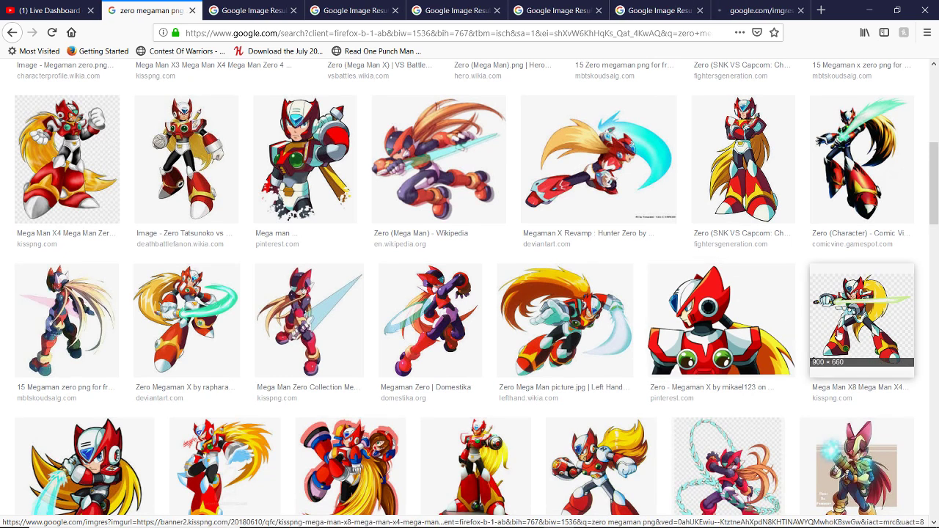
scroll(515, 129, down, 2)
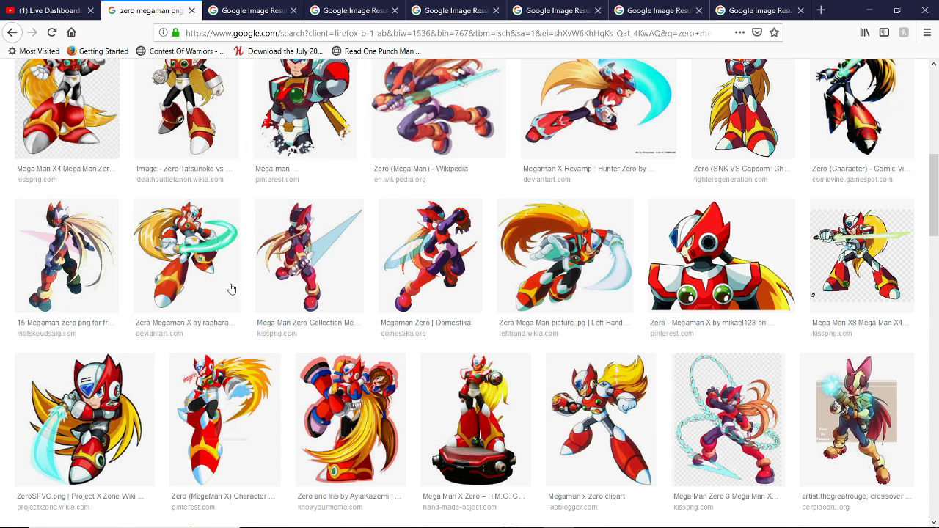
middle_click(86, 387)
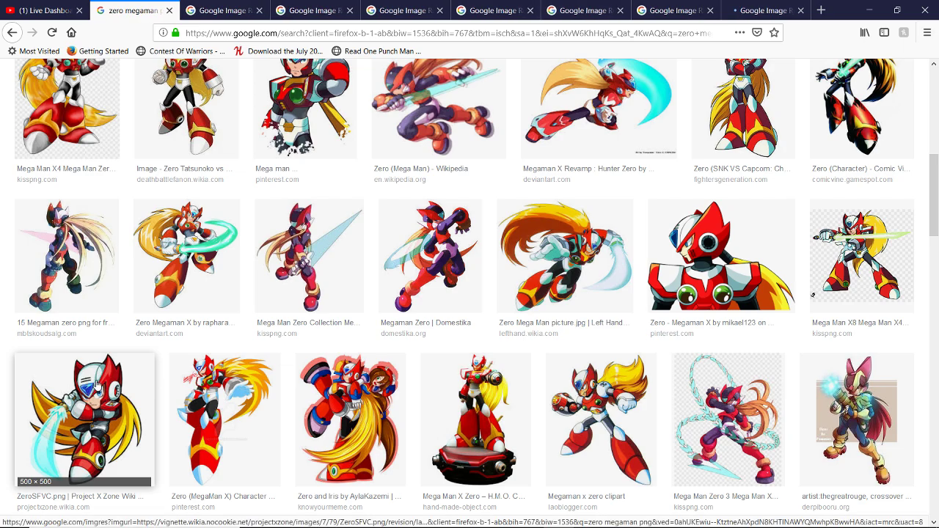
Refine the image search query to "zero megaman logo png".
scroll(538, 315, down, 3)
scroll(538, 315, down, 2)
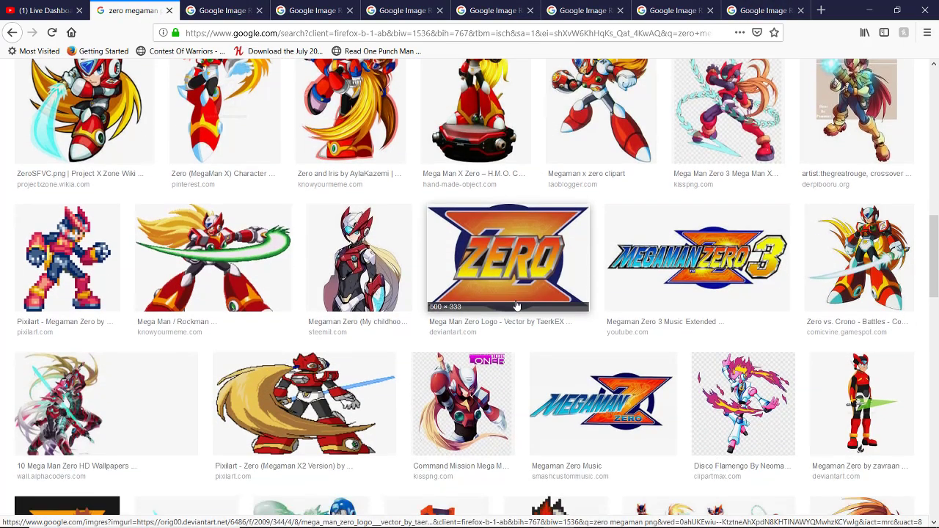
scroll(510, 279, up, 5)
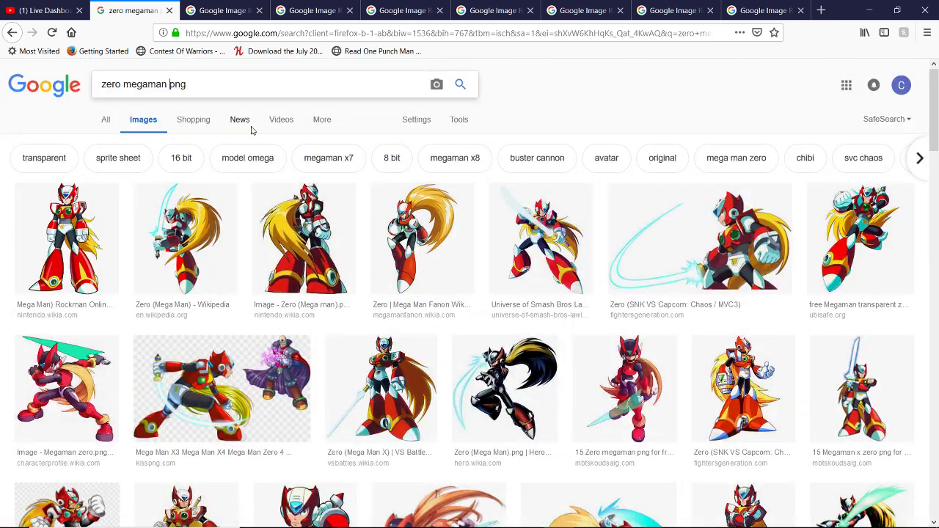
text(logo)
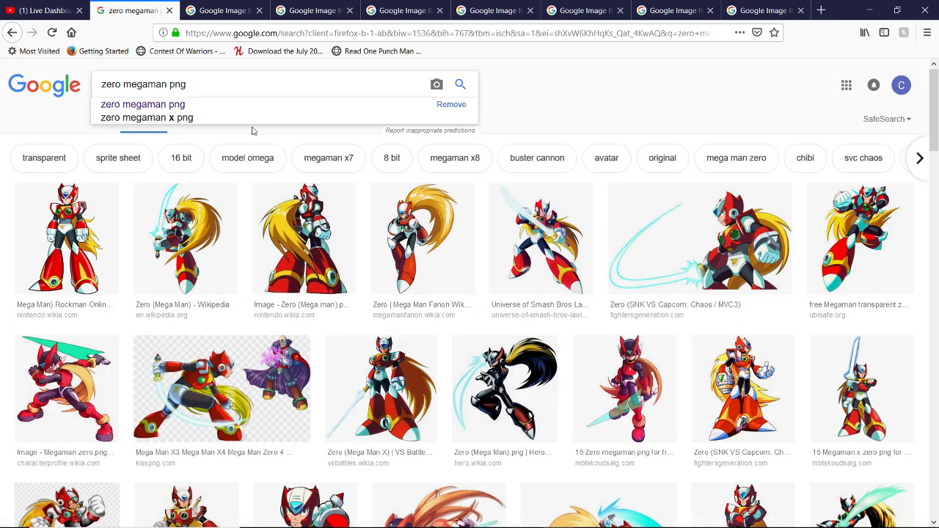
key(Return)
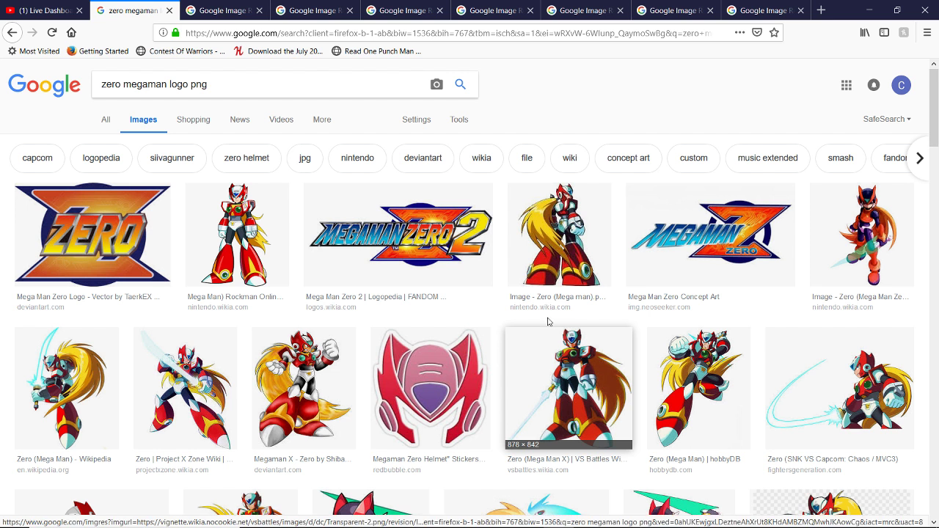
Open the "Mega Man Zero Concept Art", "Mega Man Zero Logo - Vector" and "Megaman Zero Helmet" sticker image results in separate new tabs.
middle_click(681, 232)
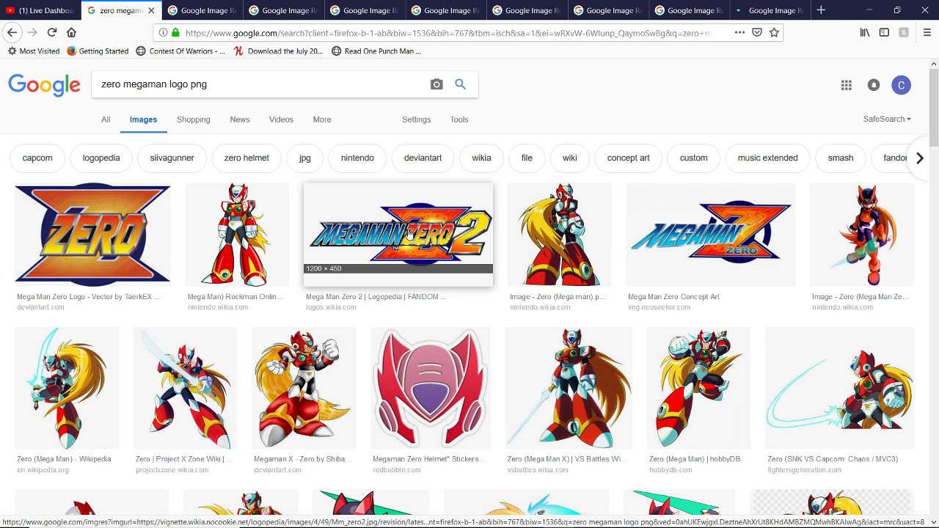
middle_click(103, 232)
scroll(423, 270, down, 3)
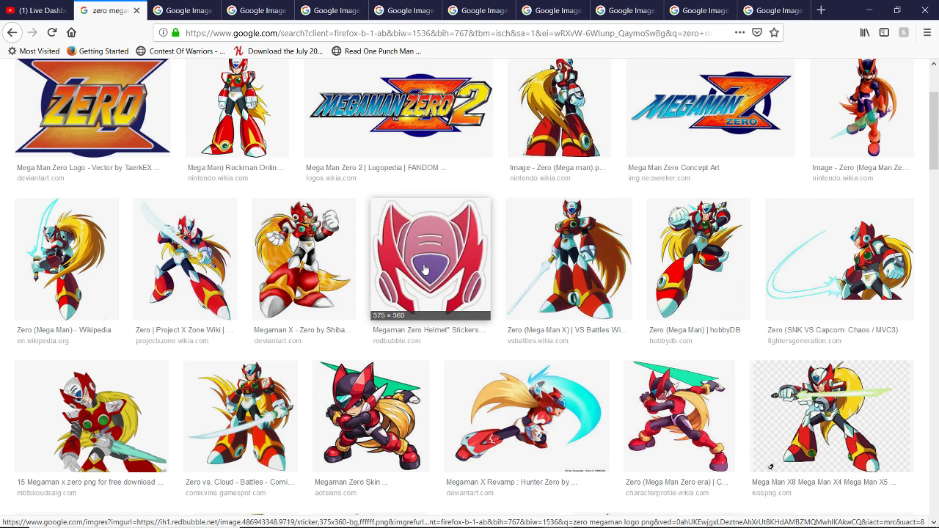
middle_click(424, 270)
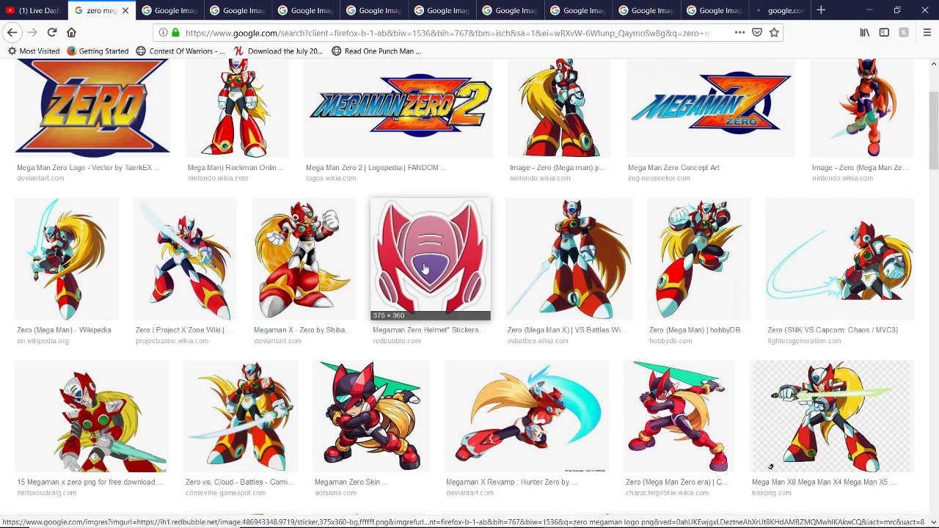
Look through the remaining logo images, and change the image search query to "megaman background png".
scroll(424, 270, down, 4)
scroll(424, 270, down, 5)
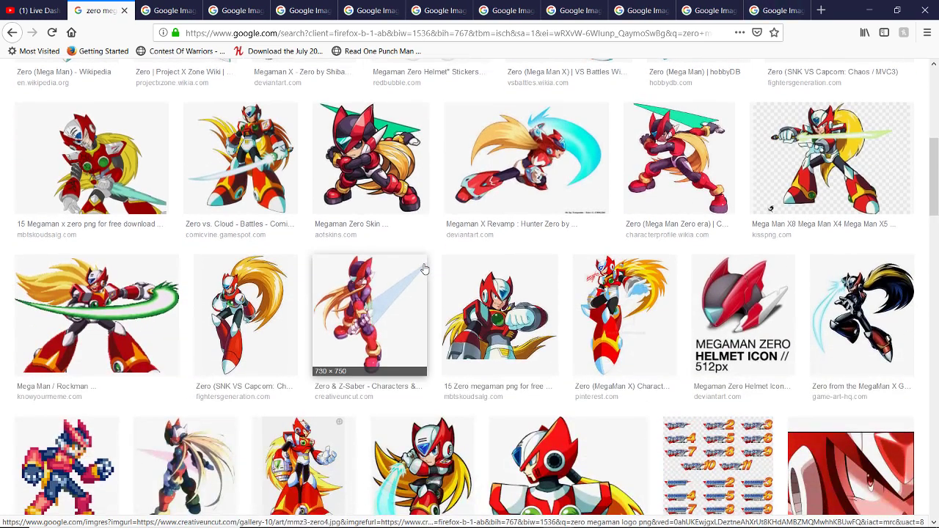
scroll(424, 270, down, 1)
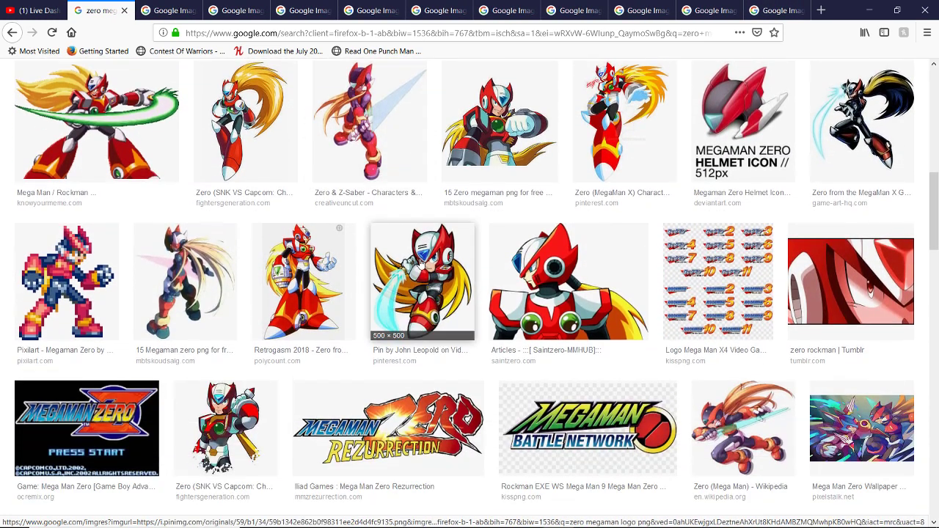
scroll(422, 262, down, 3)
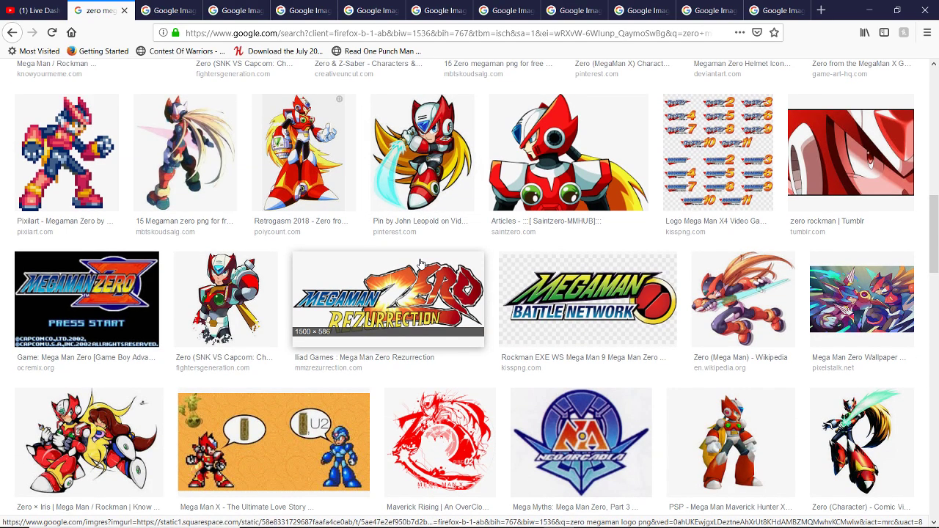
scroll(422, 263, up, 10)
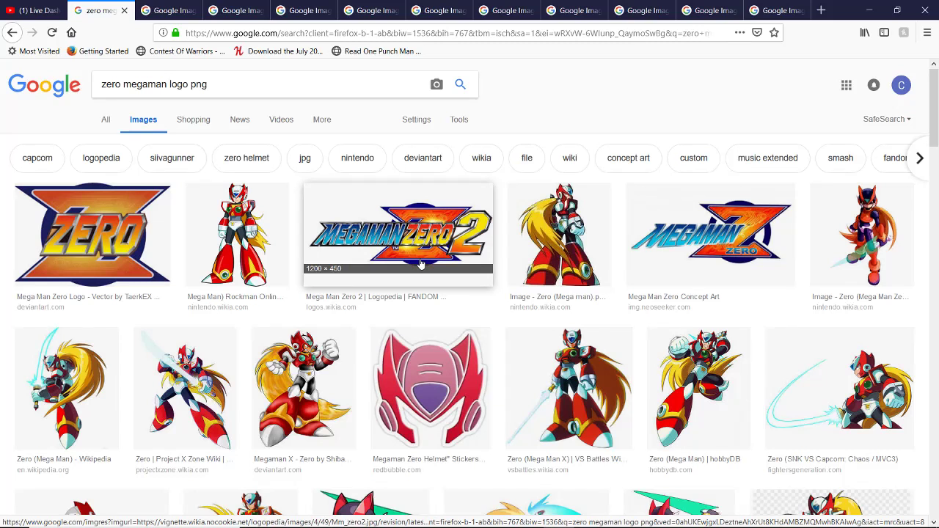
drag(473, 85, 44, 86)
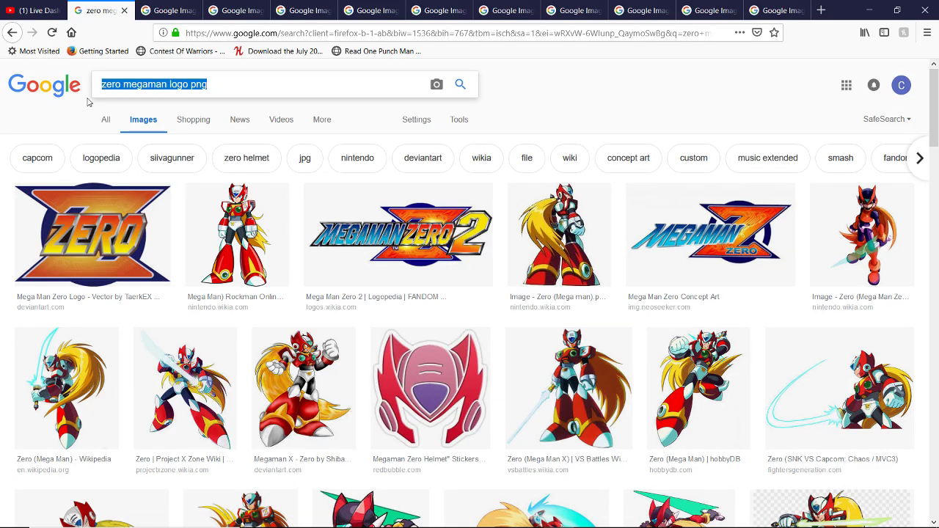
text(m)
key(BackSpace)
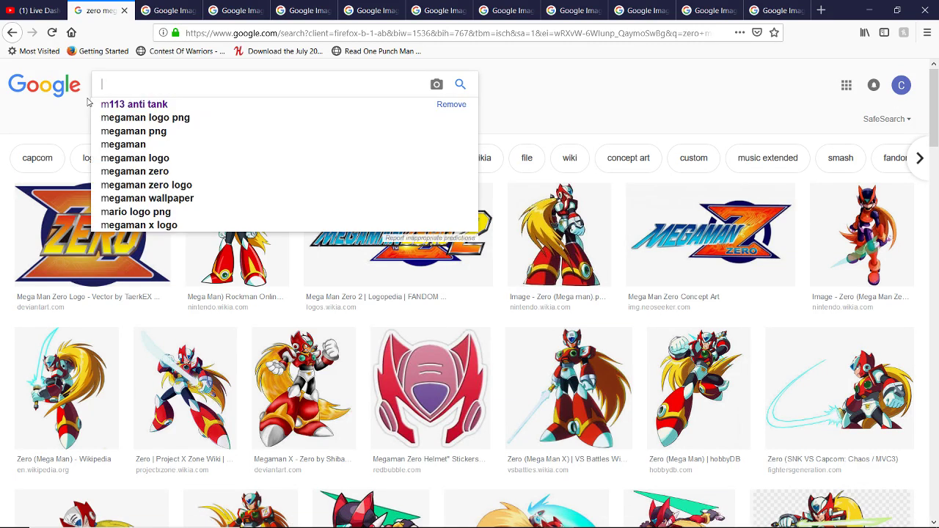
text(megaman backg)
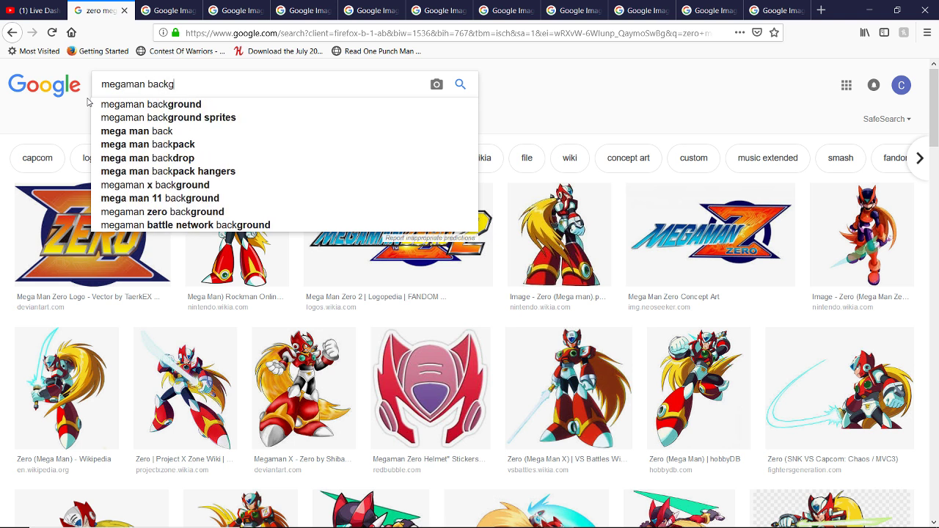
text(round png)
key(Return)
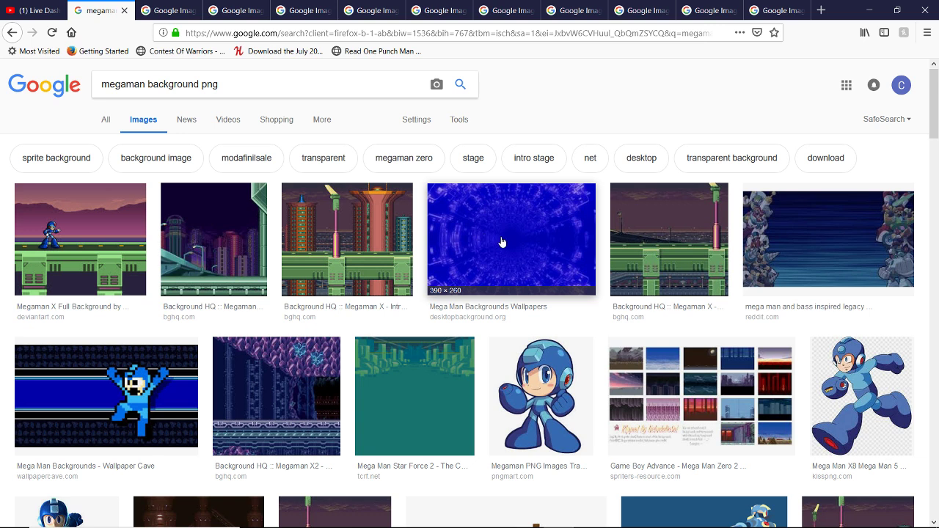
Look through the "megaman background png" image results for a background suited to the aircraft skin.
scroll(501, 242, down, 5)
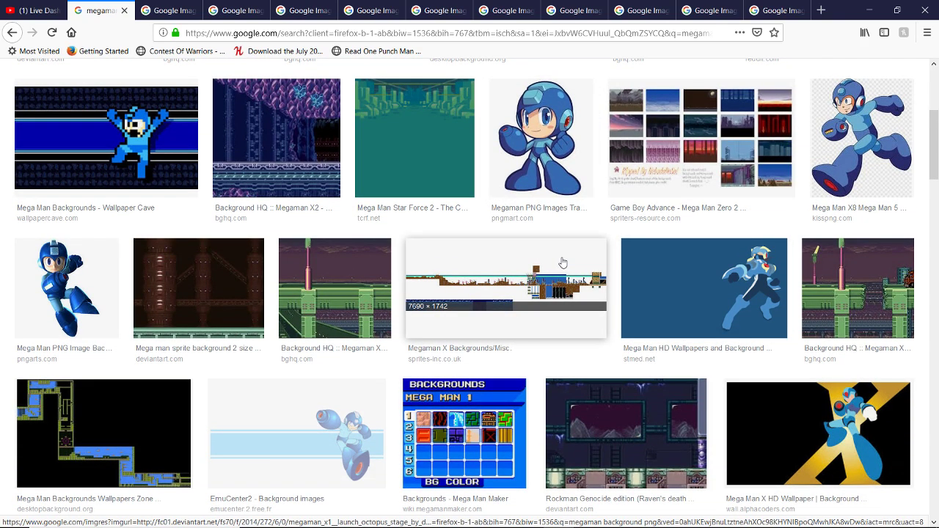
scroll(563, 262, down, 6)
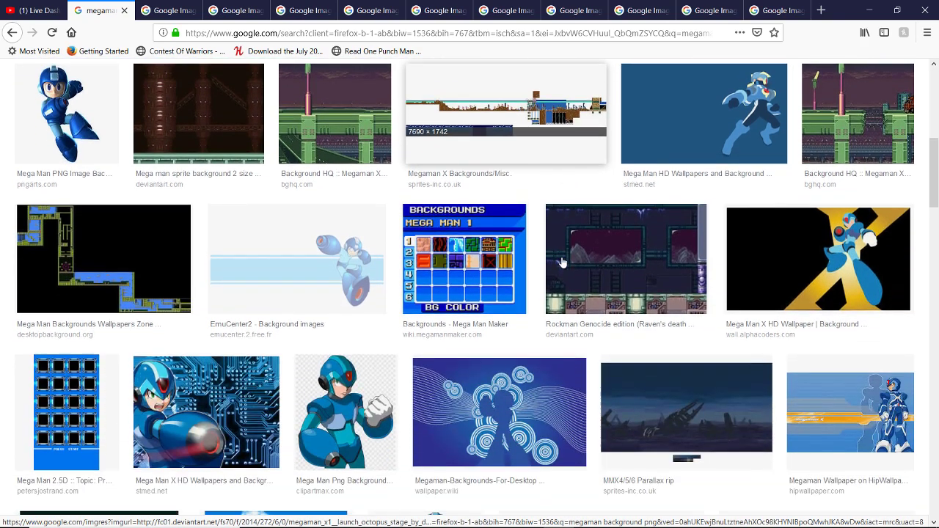
scroll(528, 304, down, 10)
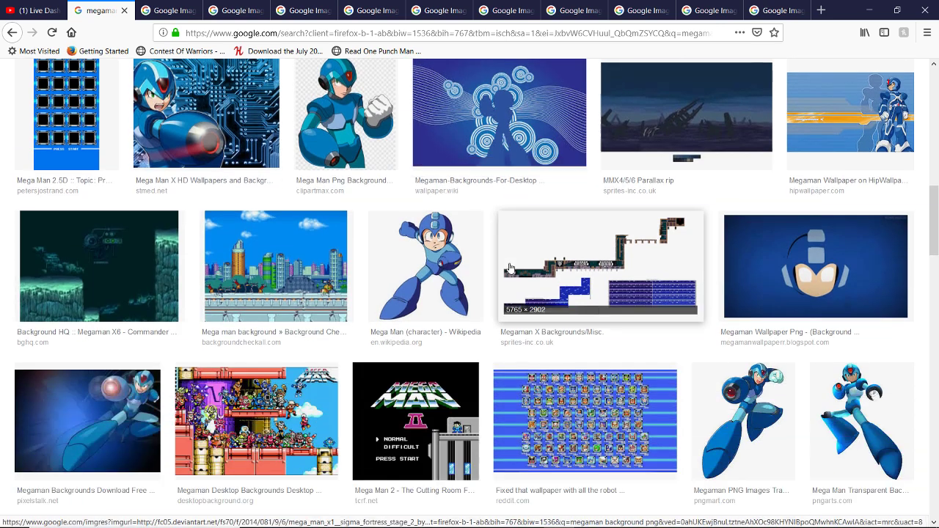
scroll(511, 268, down, 4)
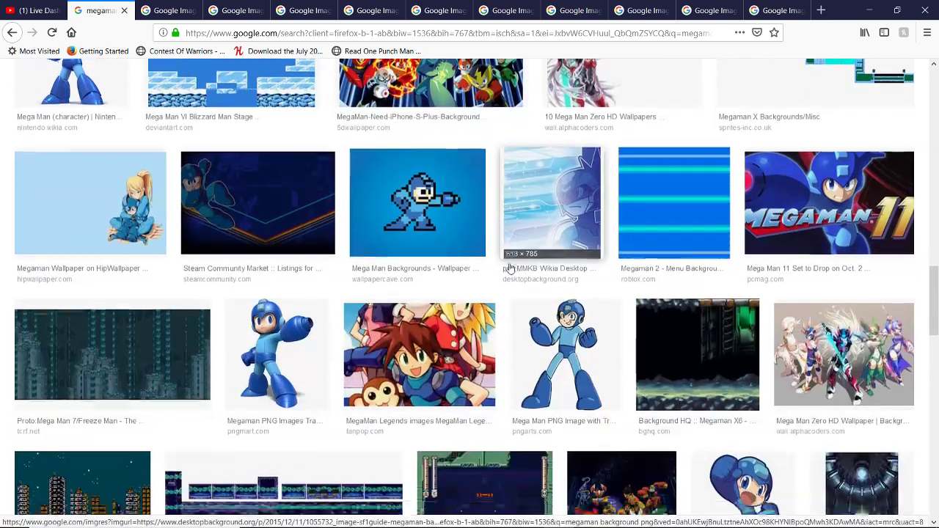
scroll(510, 268, down, 1)
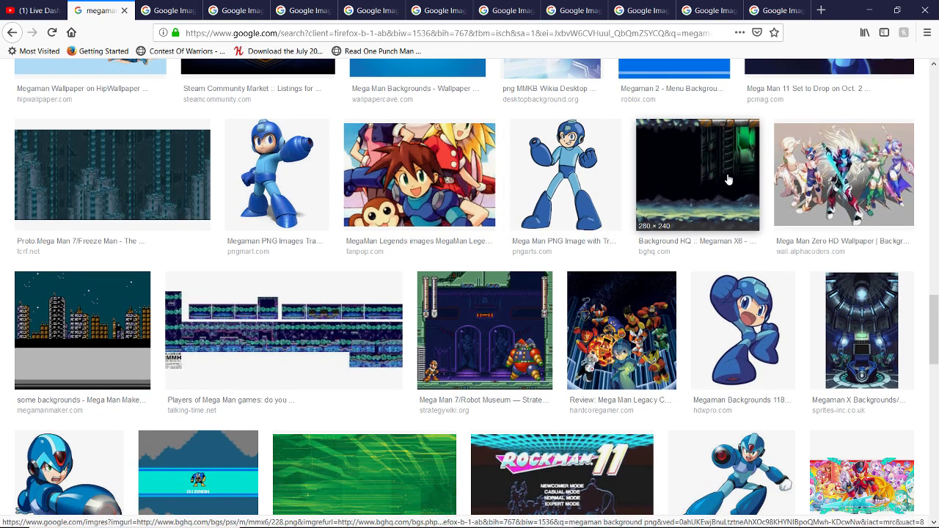
scroll(702, 179, down, 7)
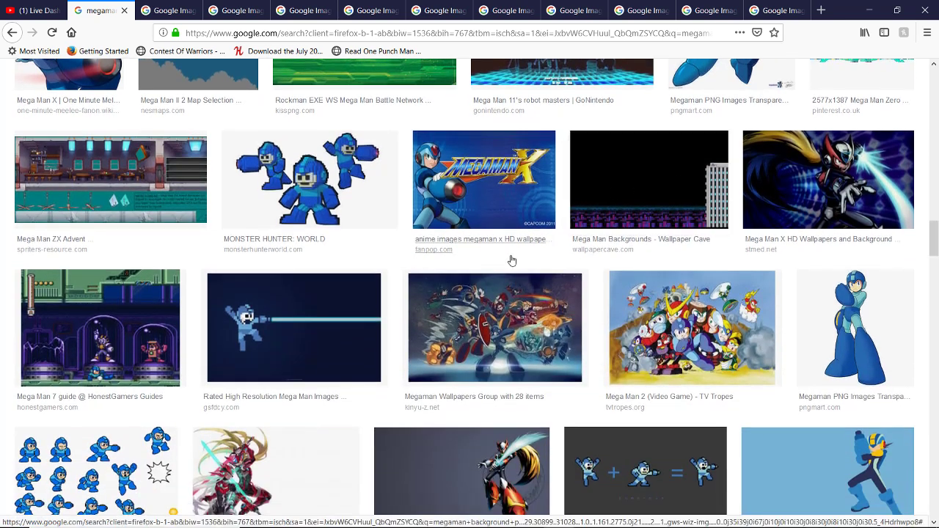
scroll(440, 297, down, 4)
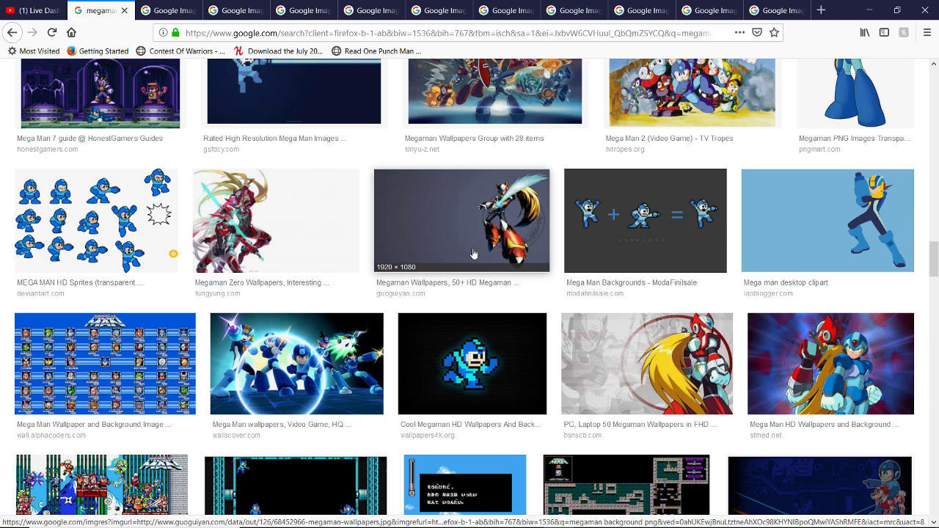
scroll(473, 253, down, 5)
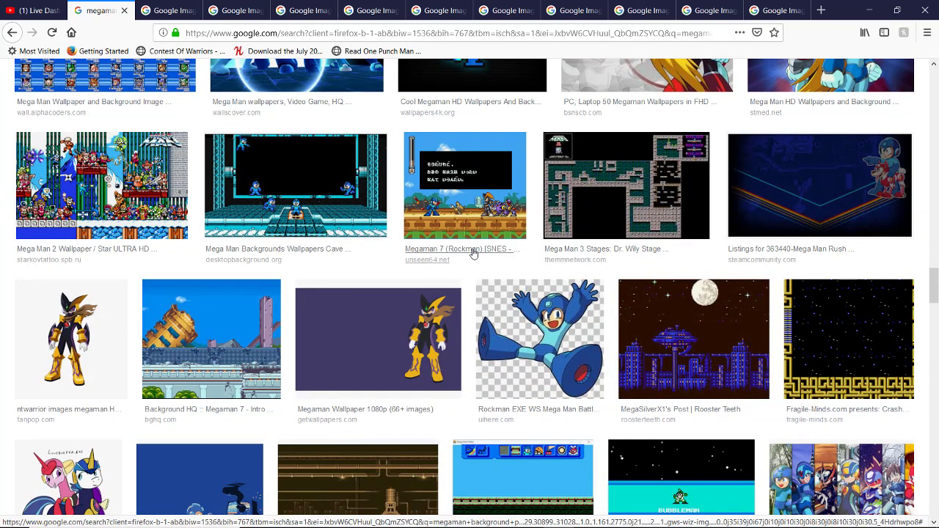
scroll(473, 253, down, 4)
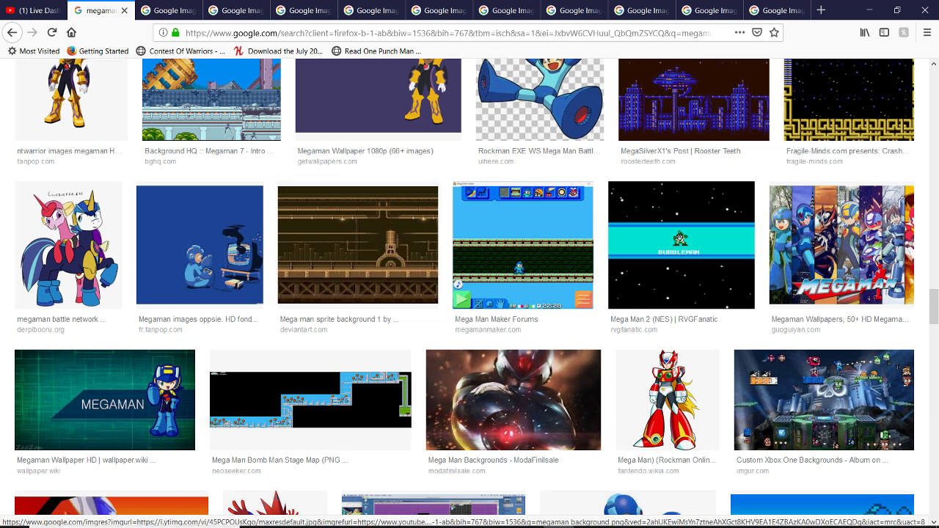
Switch to GIMP to check the a6m5ko_a aircraft texture, and return to the image results in Firefox.
mouse_move(437, 526)
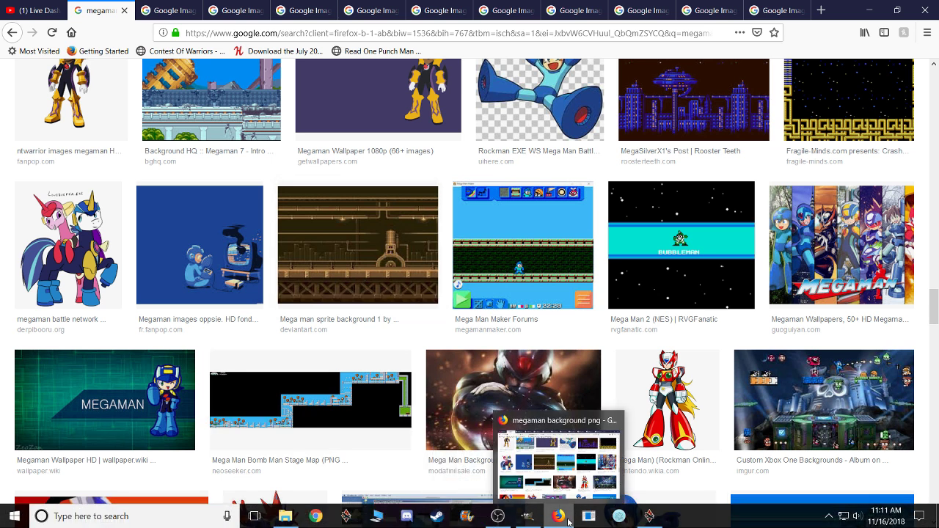
key(alt+Tab)
key(alt+Tab)
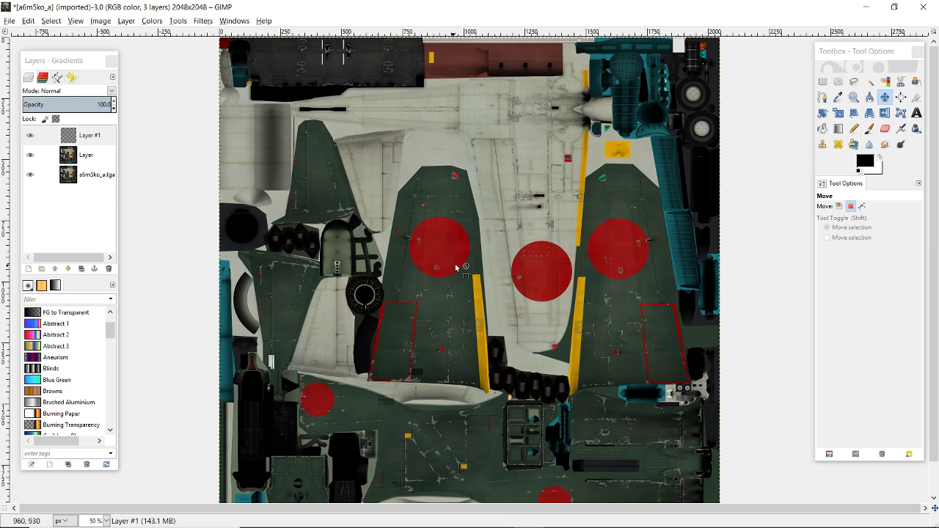
key(alt+Tab)
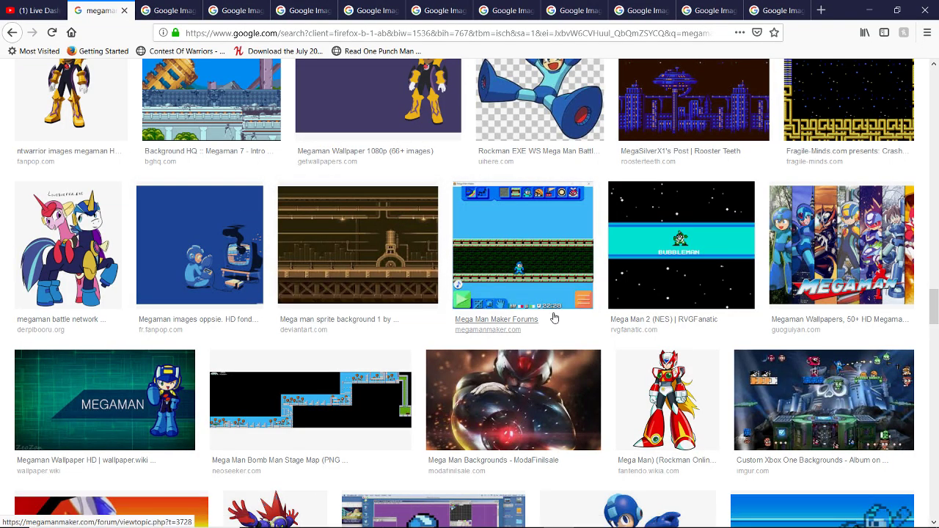
Look through more background images, and change the image search query to "felt texture png".
scroll(554, 317, down, 3)
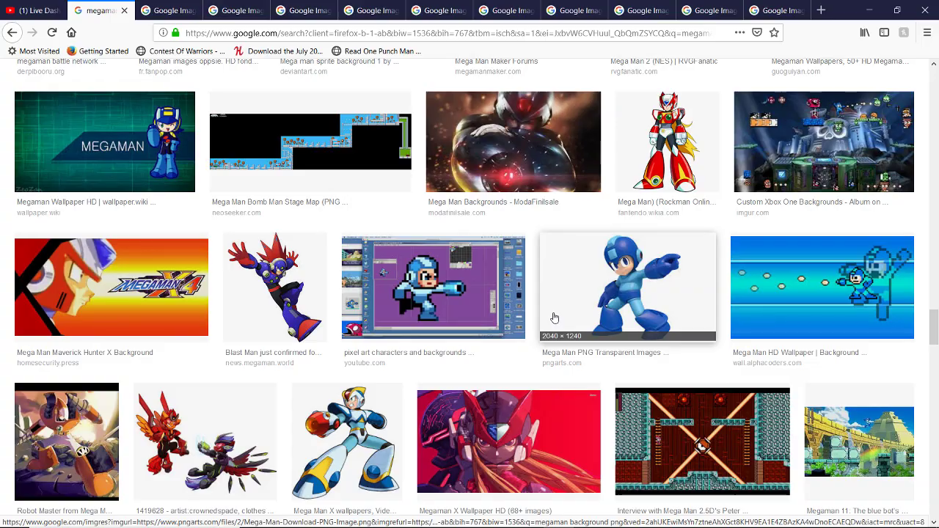
scroll(554, 317, down, 3)
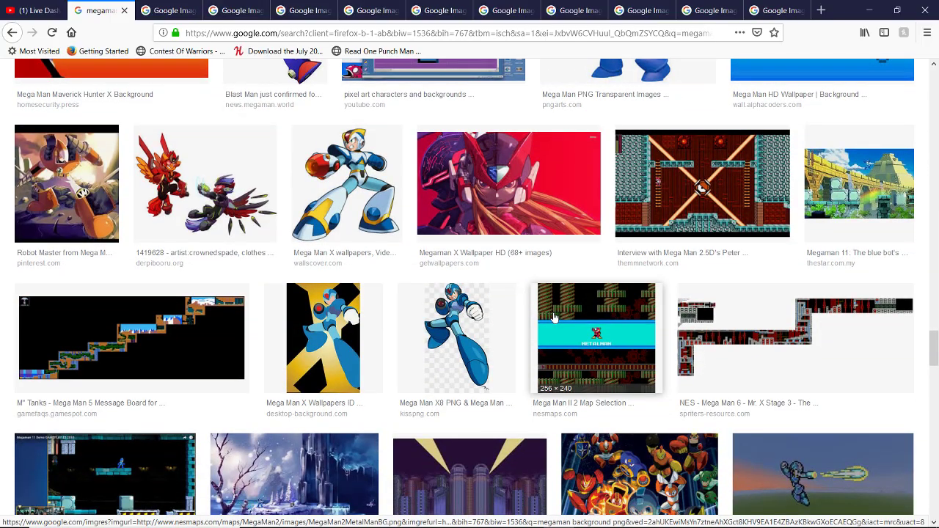
scroll(555, 317, down, 15)
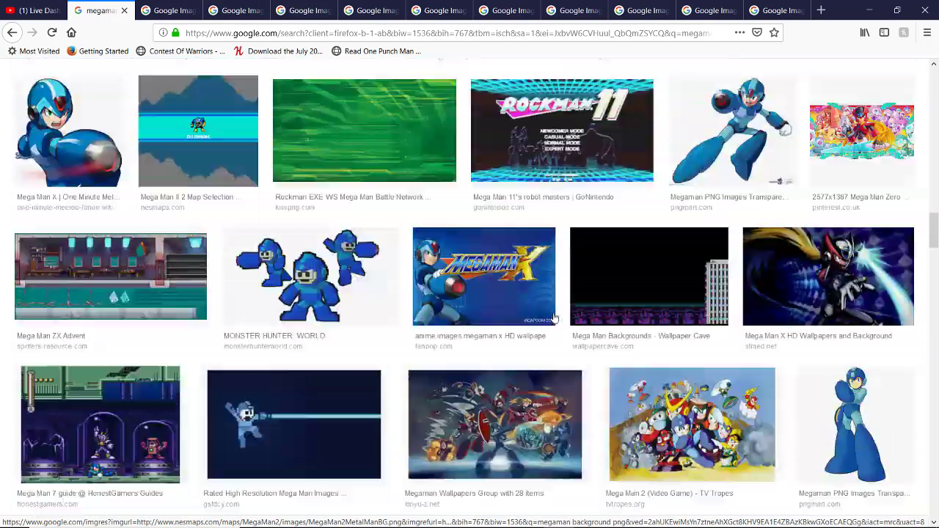
scroll(511, 306, up, 20)
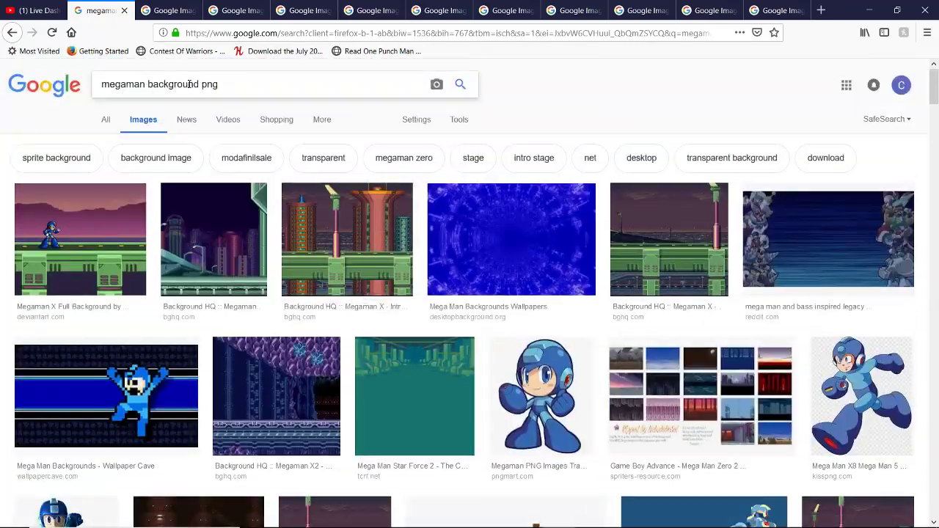
drag(199, 83, 22, 84)
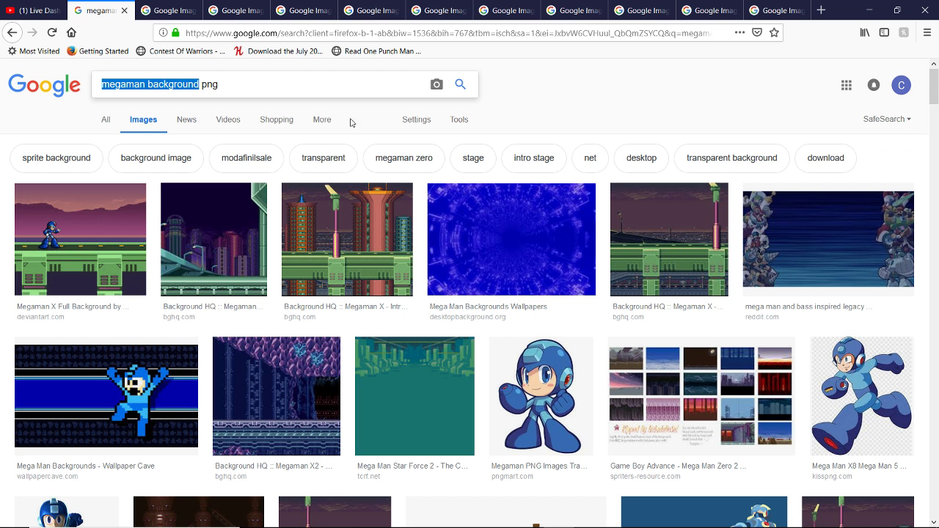
text(felt)
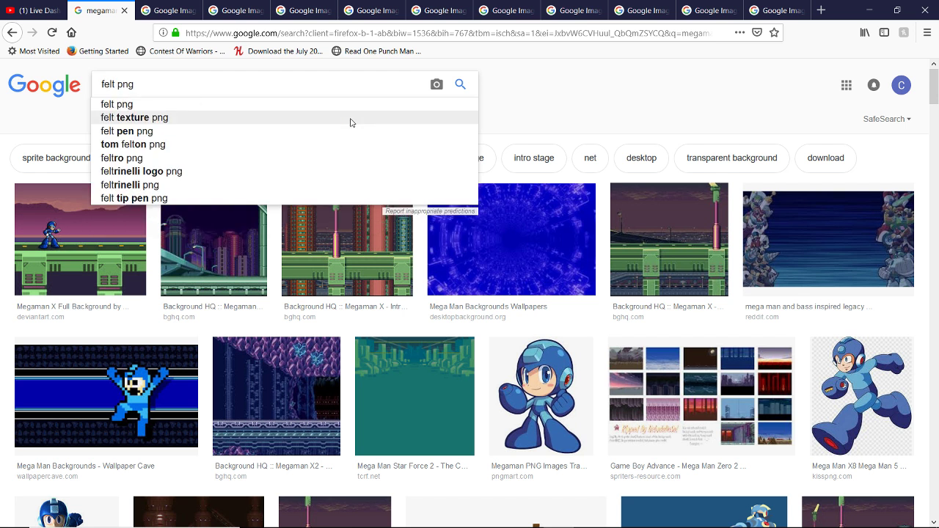
text( texture)
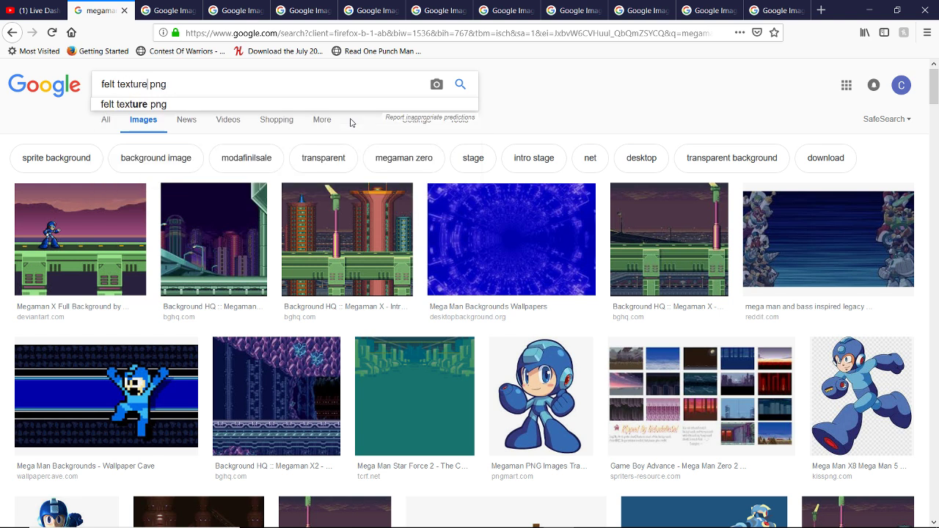
key(Return)
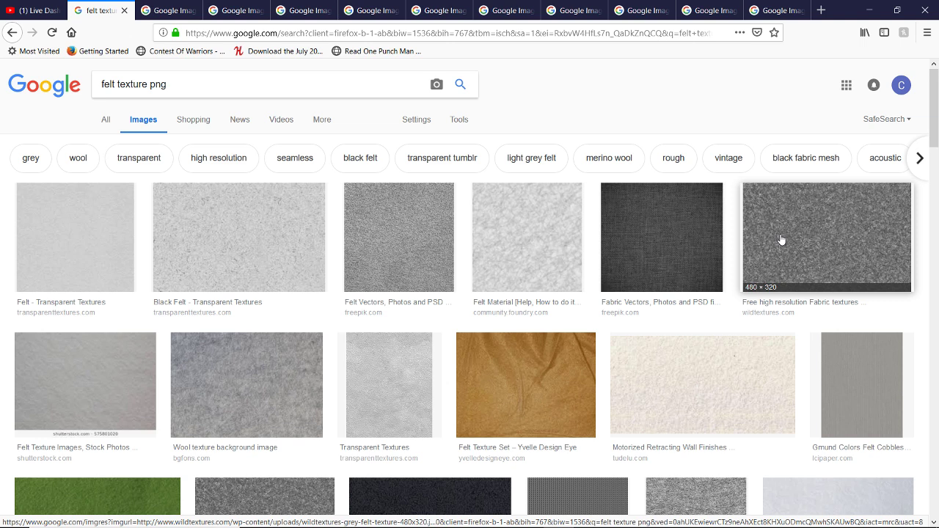
Open the tudelu.com "Motorized Retracting Wall Finishes" and superdevresources.com "100+ Free Fabric Textures" image results in separate new tabs.
scroll(781, 240, down, 3)
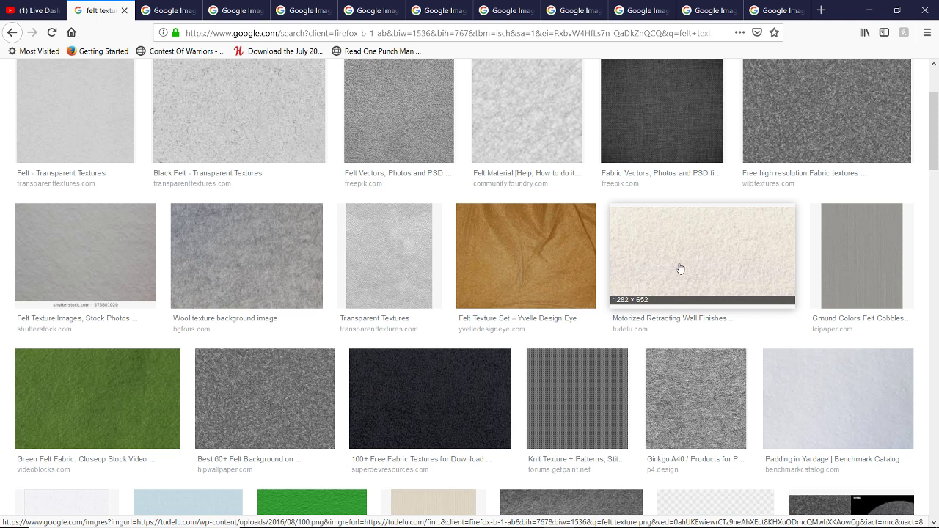
middle_click(677, 270)
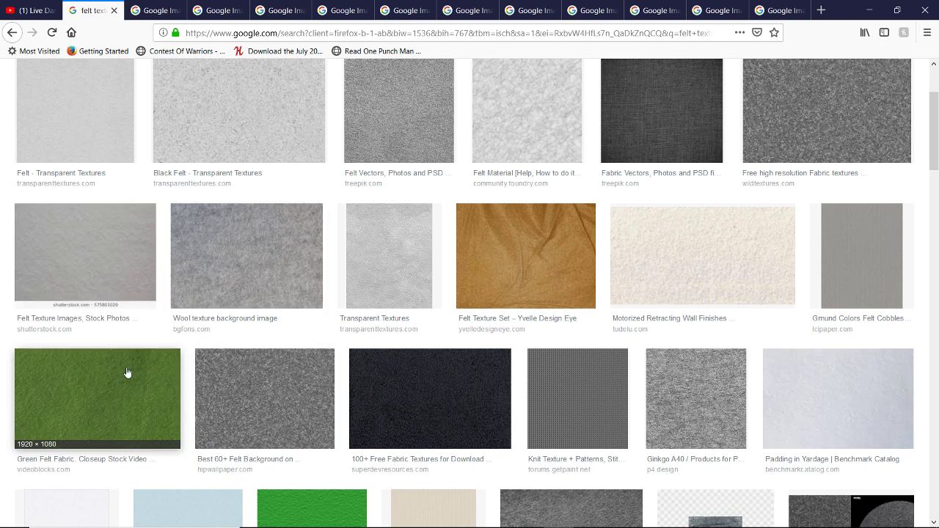
middle_click(409, 396)
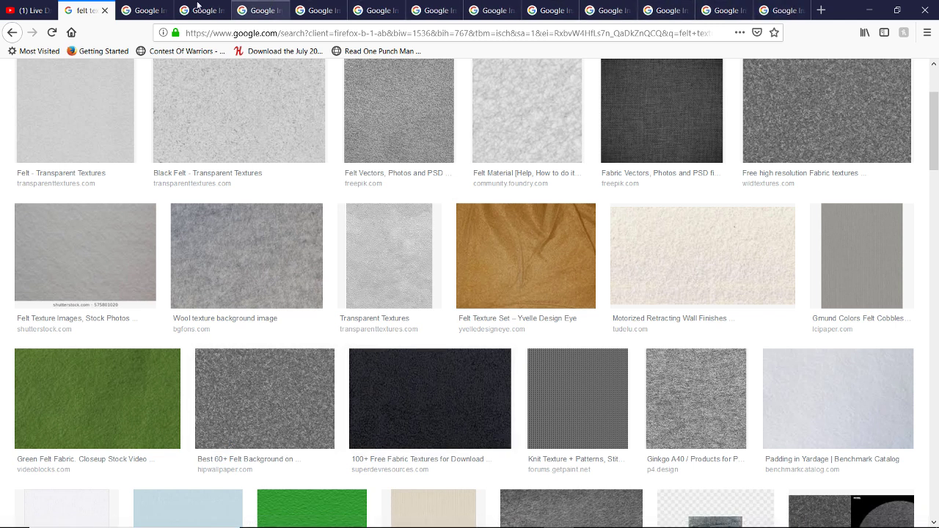
Start saving the Wikipedia Zero (Mega Man) image from its tab, and create a folder named "Zero" in Downloads.
click(148, 7)
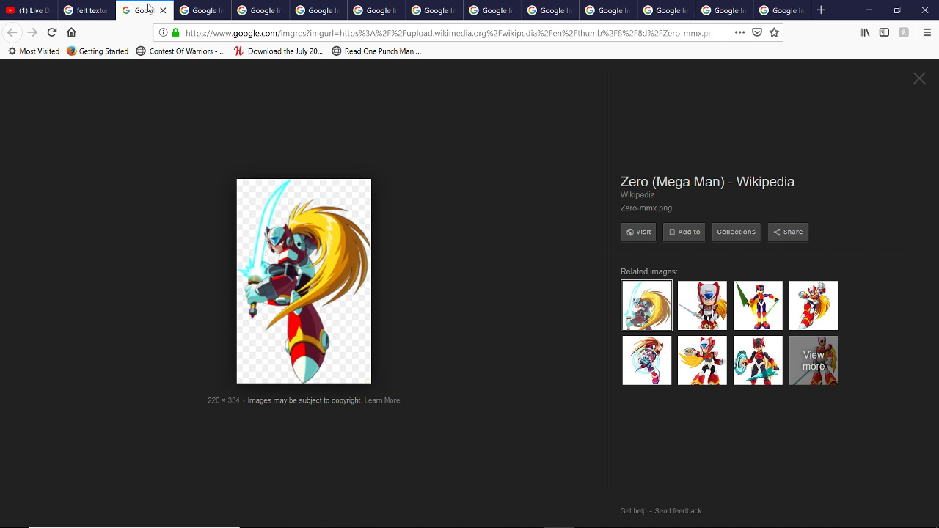
right_click(293, 249)
click(334, 380)
right_click(402, 335)
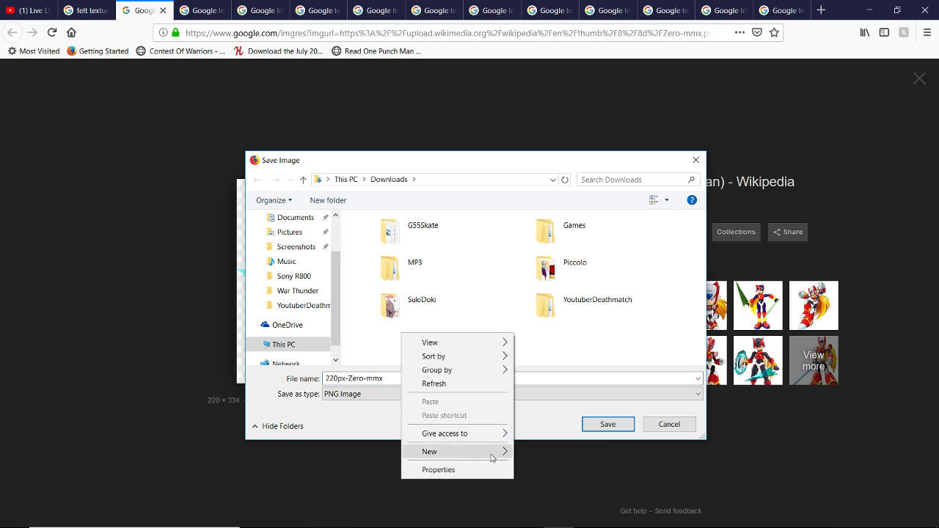
mouse_move(491, 457)
click(547, 336)
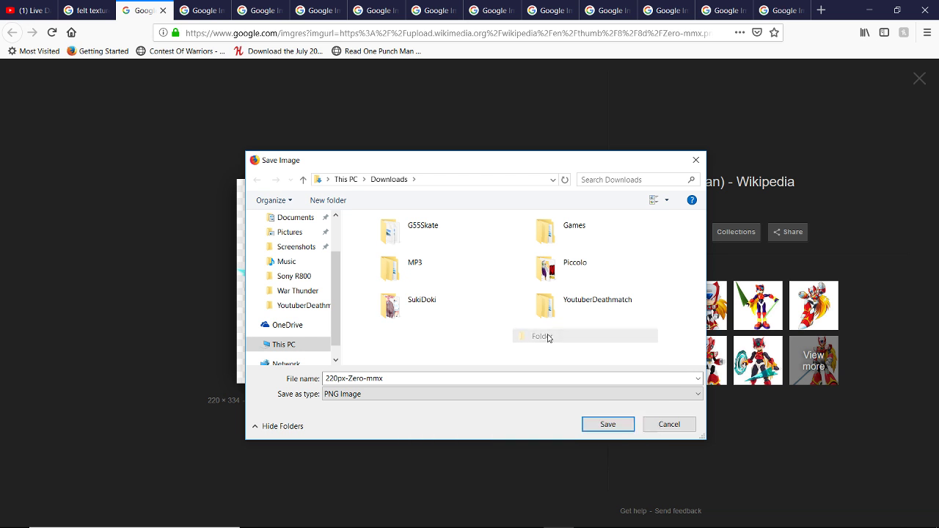
text(Zero)
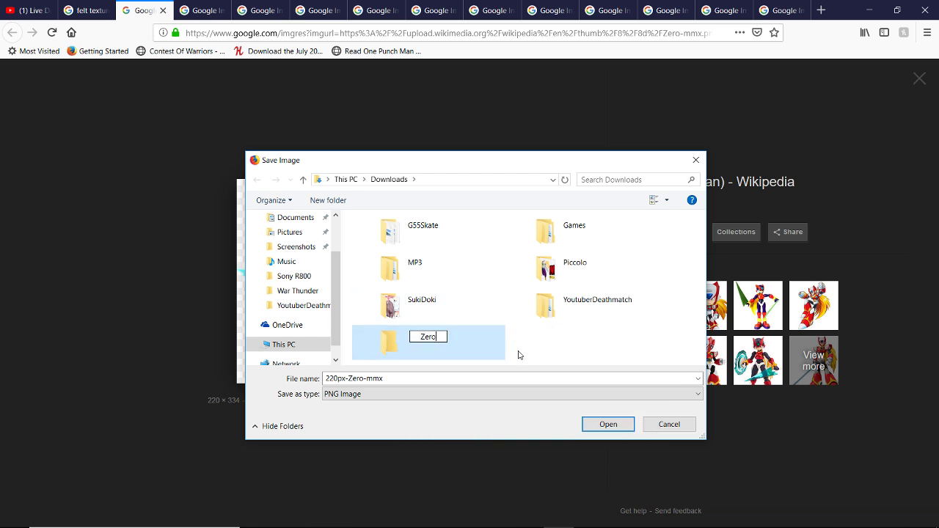
key(Return)
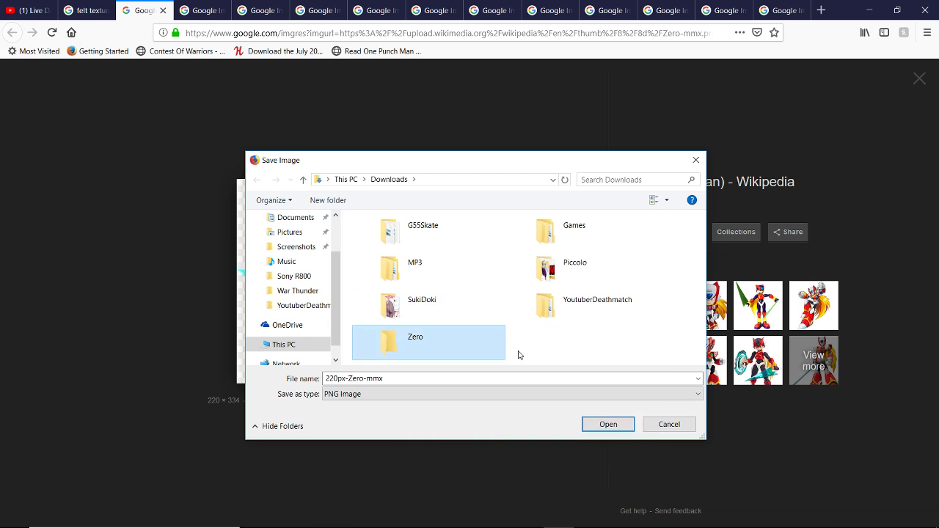
Save the Wikipedia Zero image as "220.png" in the Zero folder, and close its tab.
double_click(391, 341)
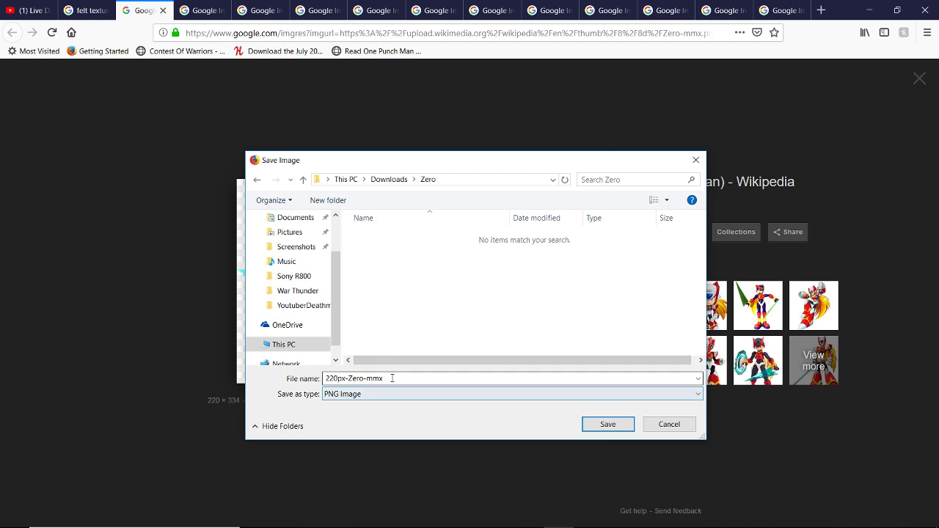
double_click(370, 376)
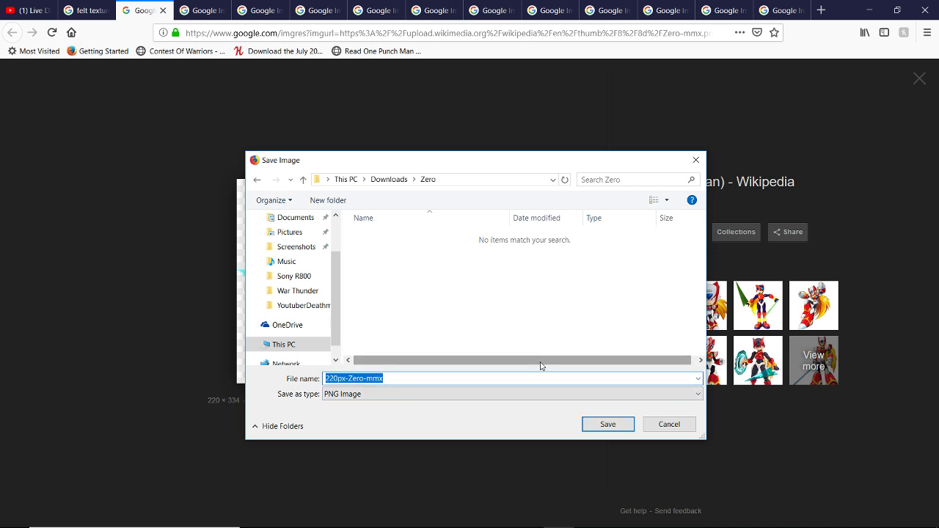
text(220.png)
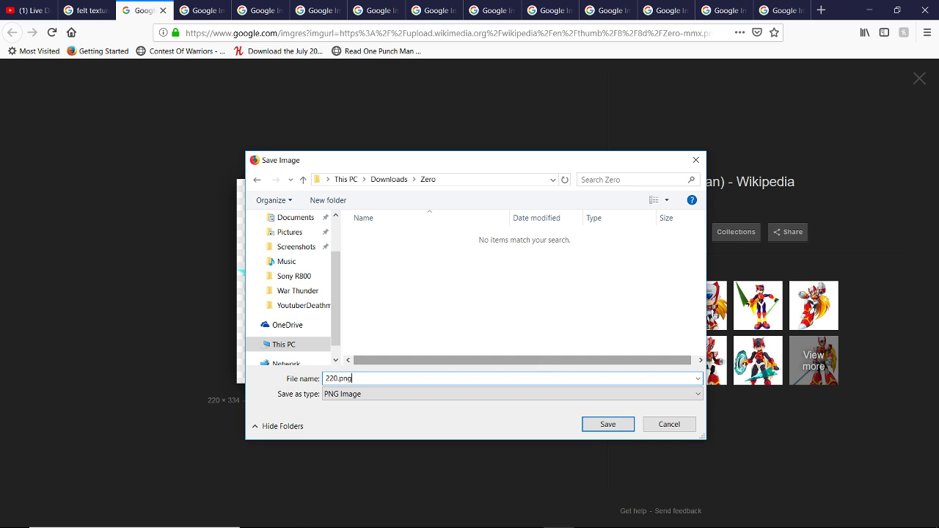
key(Return)
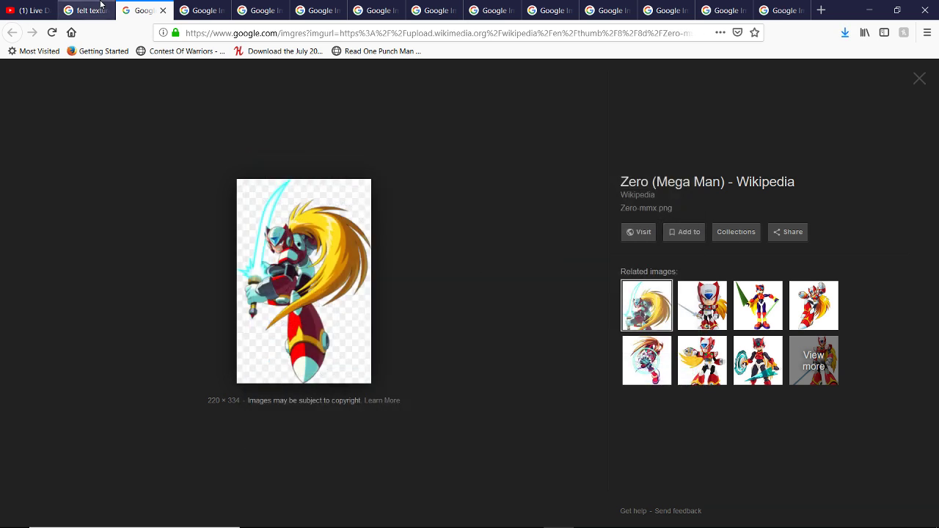
click(162, 10)
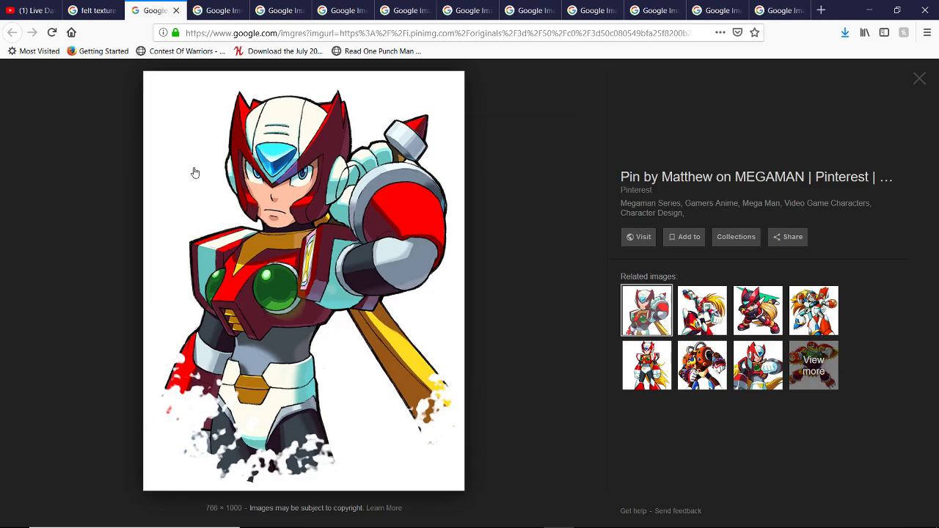
right_click(253, 198)
click(153, 262)
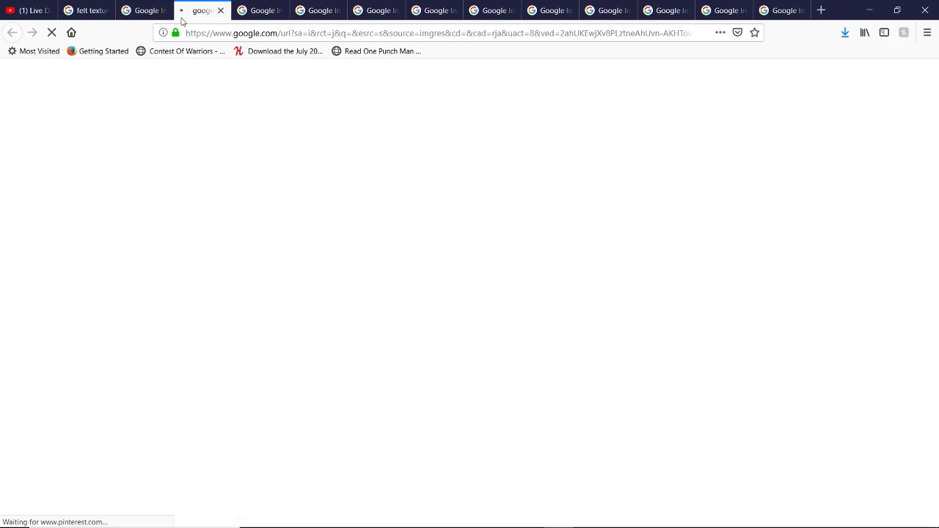
click(137, 10)
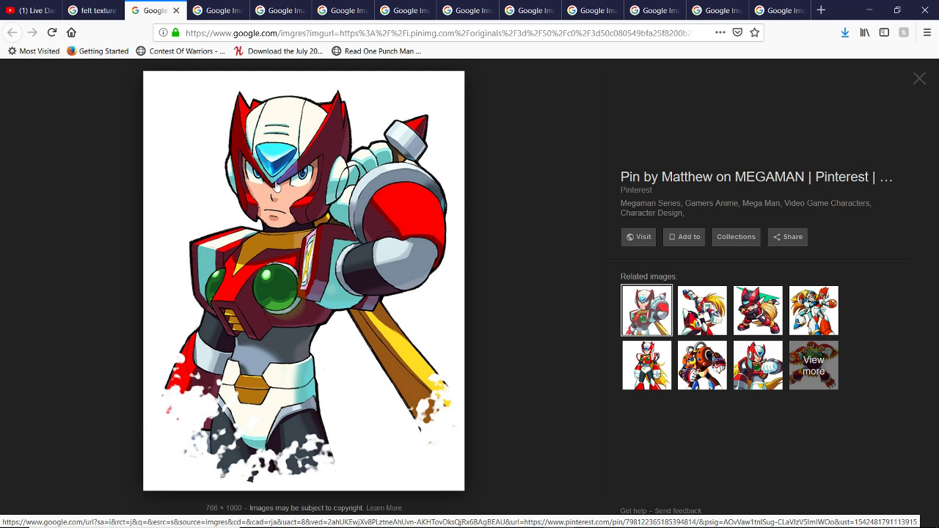
Save the Pinterest Zero image as the PNG "3d50c080549bfa25f8200b27dbd303fe" in the Zero folder, and close its tab.
right_click(343, 307)
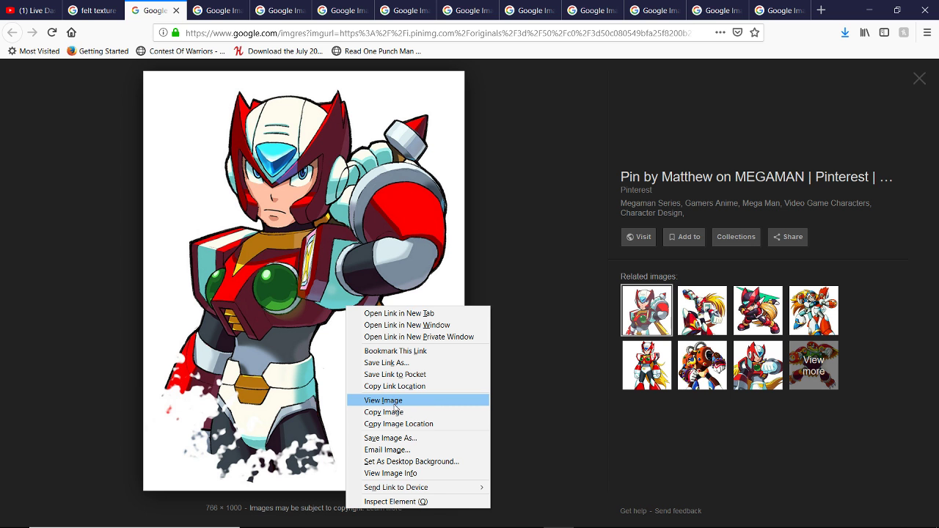
click(390, 439)
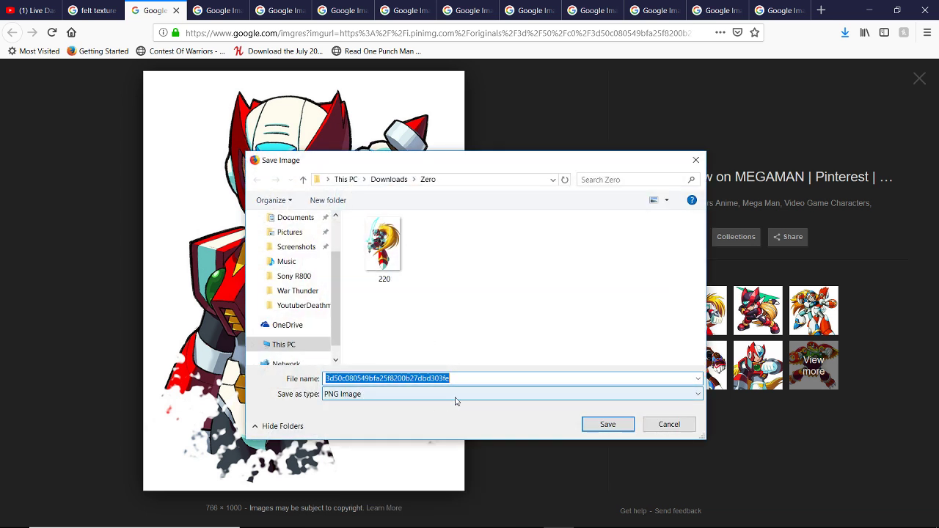
click(606, 423)
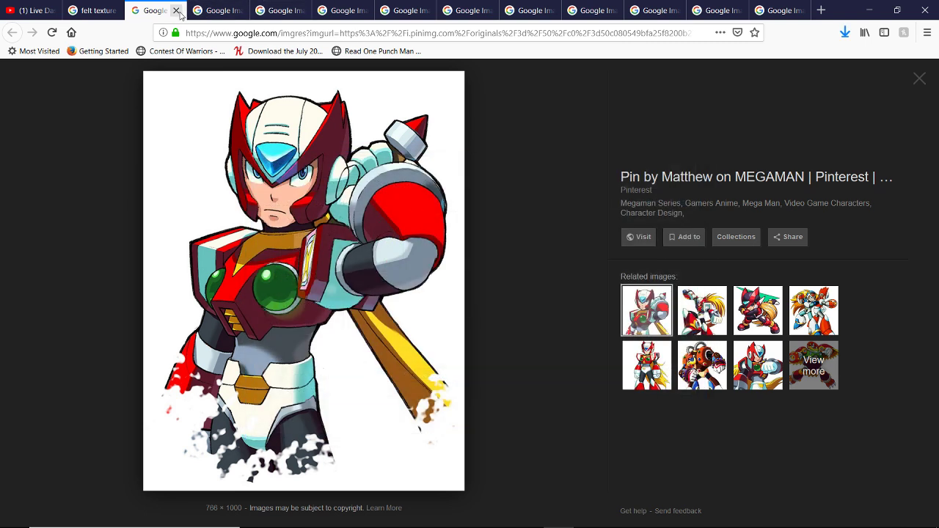
click(176, 11)
Save the Nintendo Wikia image as the PNG "Zero_(Mega_Man)_Rockman_Online" in the Zero folder, and close its tab.
right_click(245, 205)
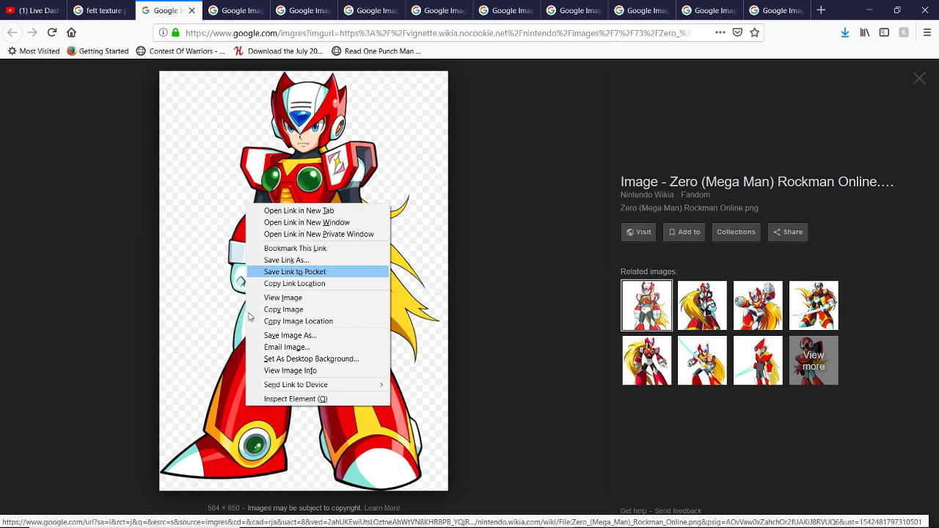
click(289, 336)
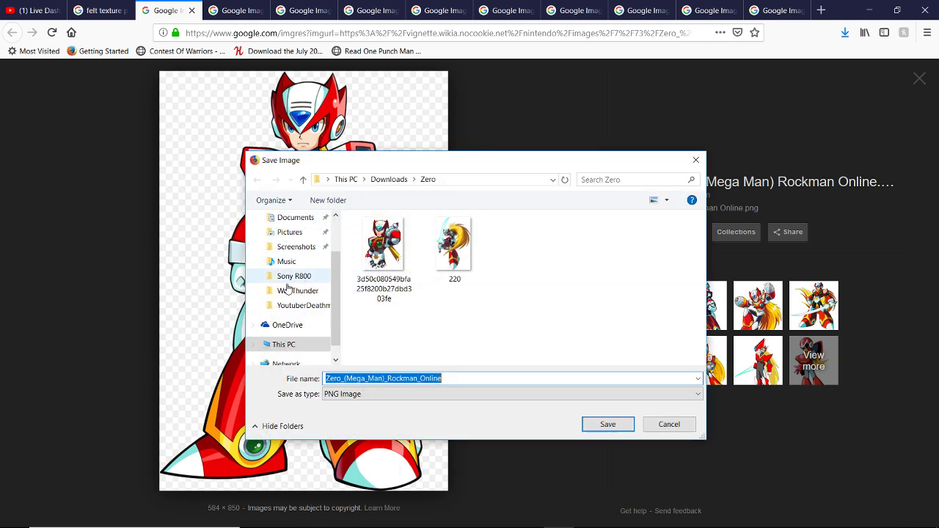
click(584, 423)
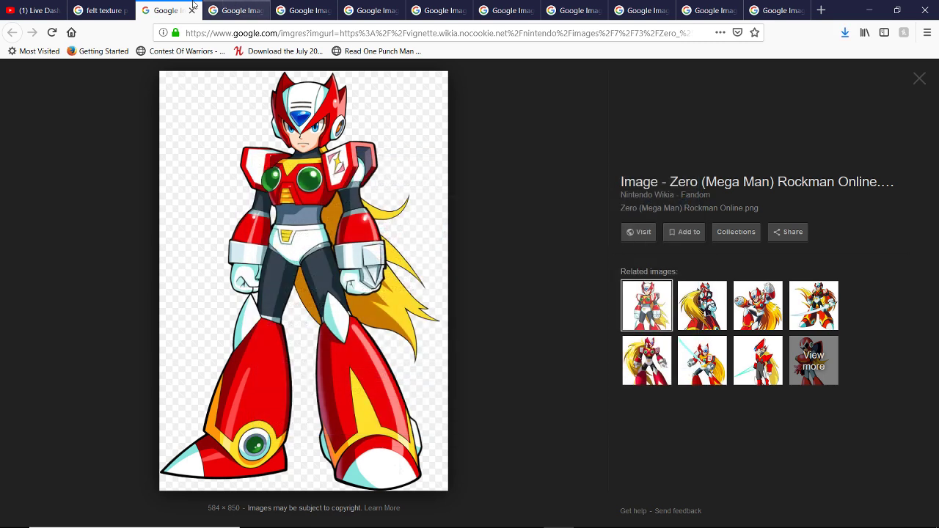
click(191, 10)
Save the mbtskoudsalg image of Zero as the PNG "megaman-x-zero-png-6" in the Zero folder.
right_click(301, 240)
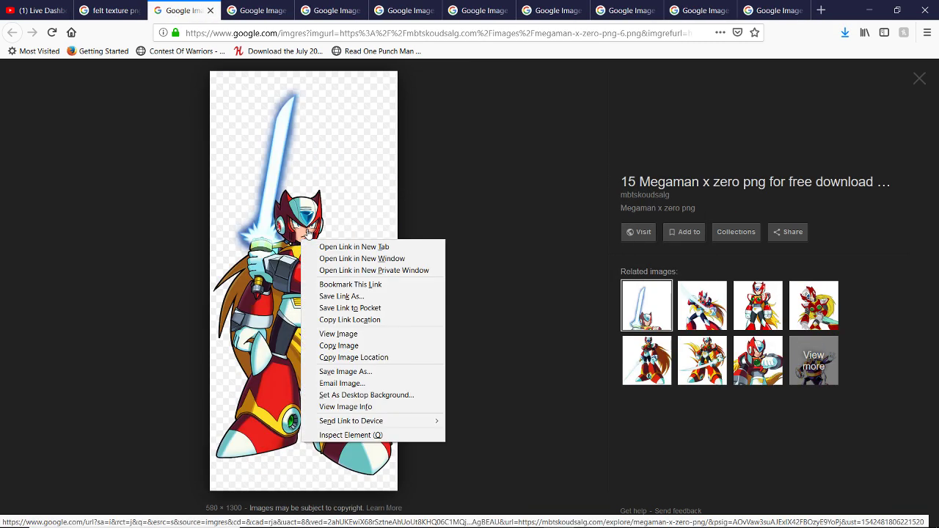
click(365, 371)
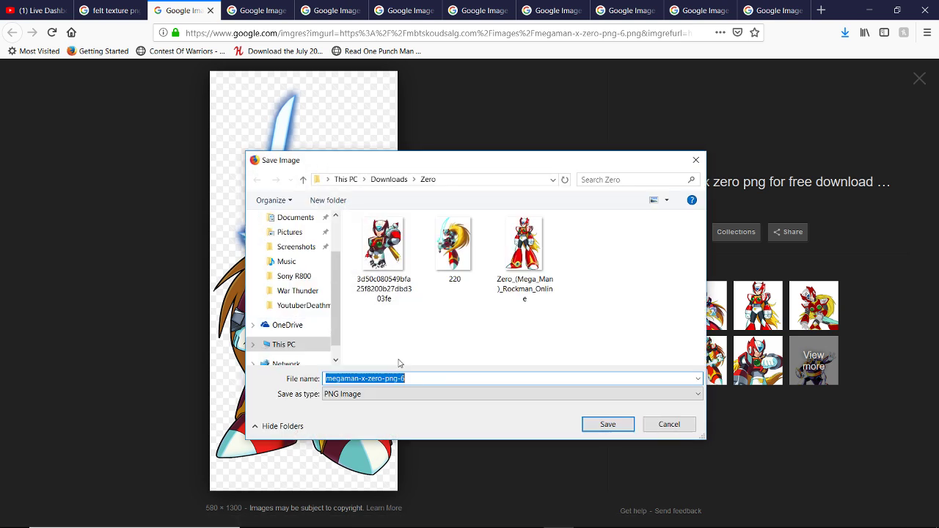
click(613, 425)
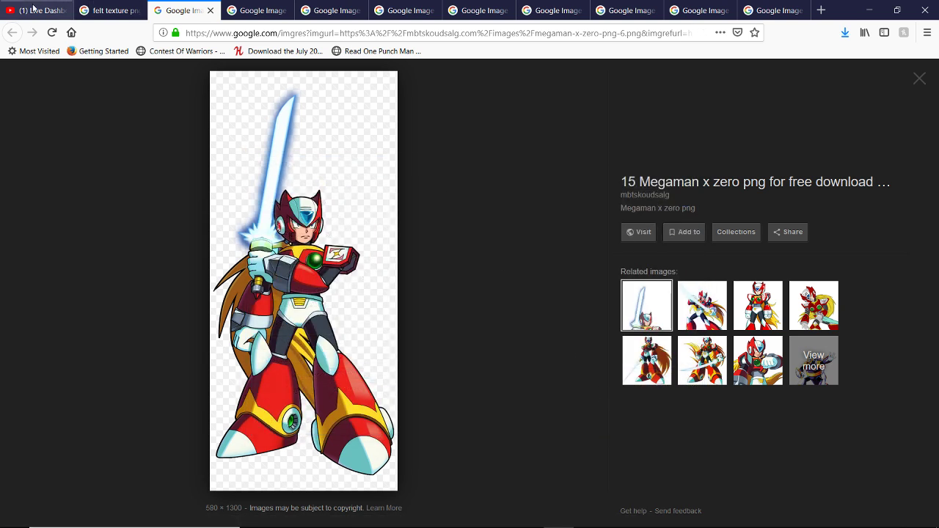
Check the live chat on the YouTube live dashboard, and return to the mbtskoudsalg image.
click(33, 9)
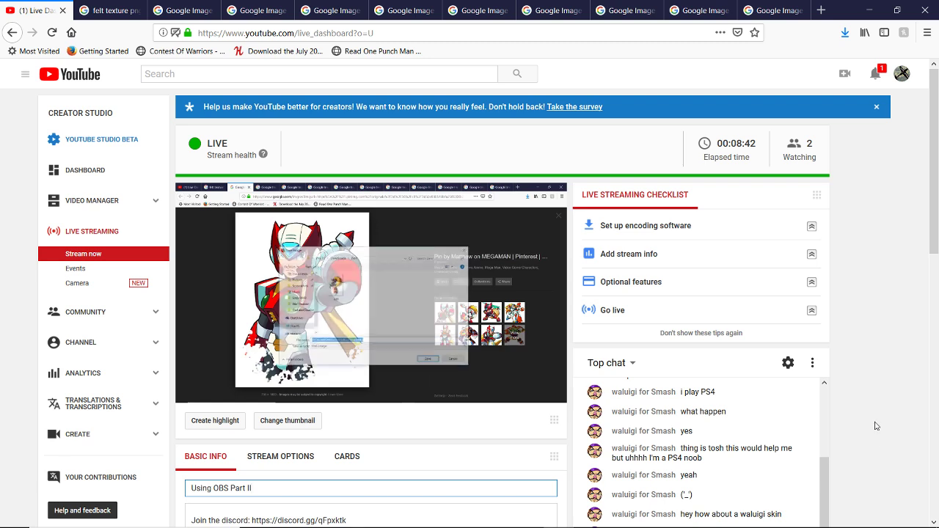
scroll(877, 433, down, 5)
scroll(875, 425, up, 2)
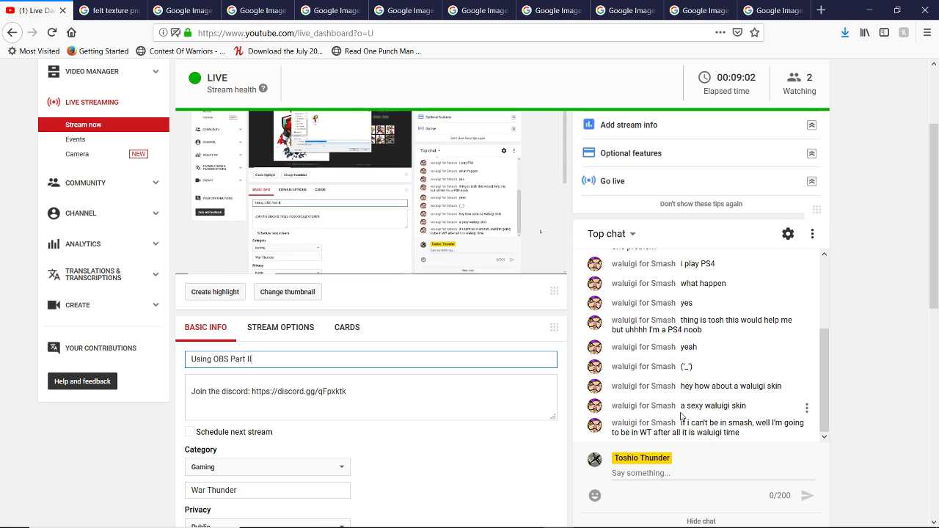
click(115, 8)
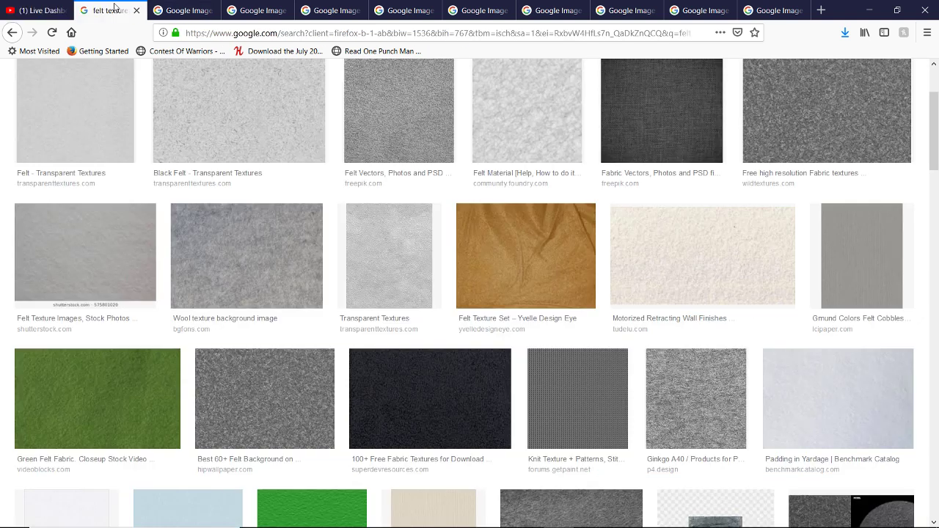
click(170, 9)
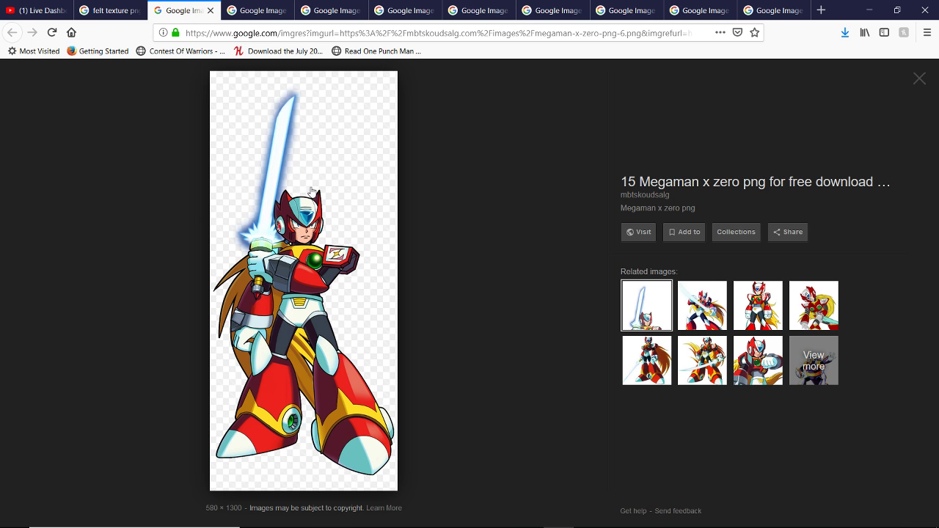
Close the mbtskoudsalg tab, save the Comic Vine image as "1514183-15_mvc3artwork01.png" in the Zero folder, and close its tab and the following one.
click(210, 13)
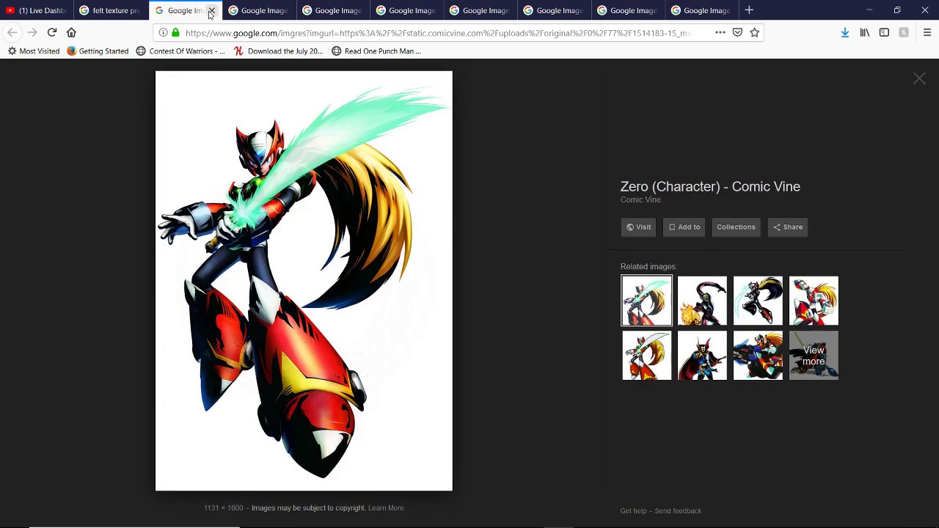
right_click(194, 150)
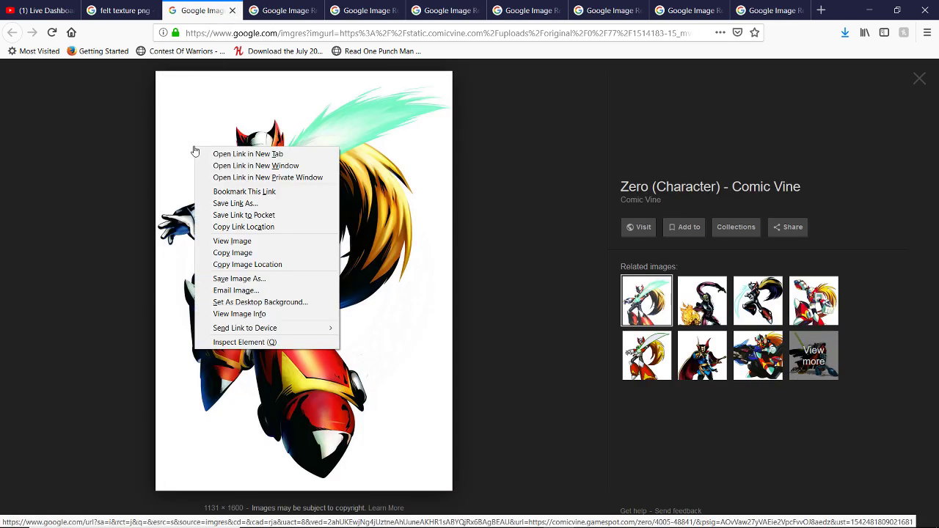
click(238, 279)
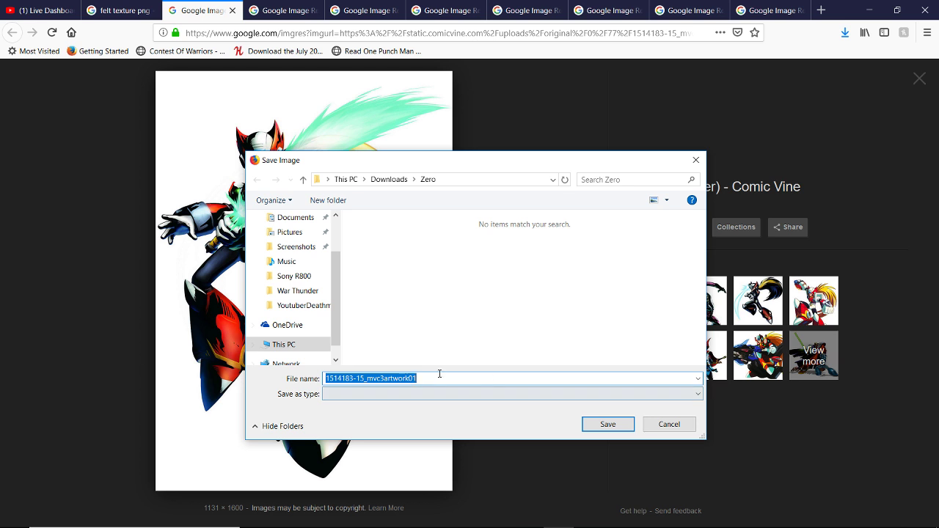
click(436, 376)
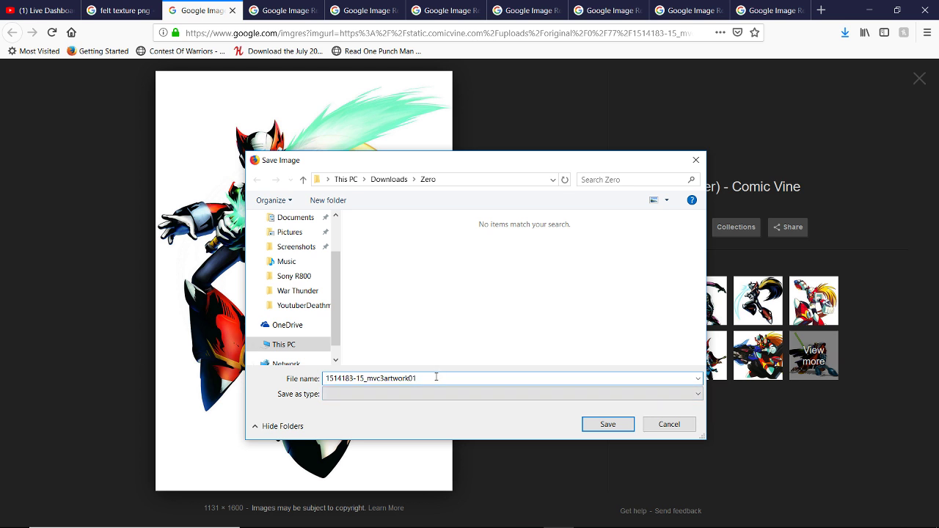
text(.png)
key(Return)
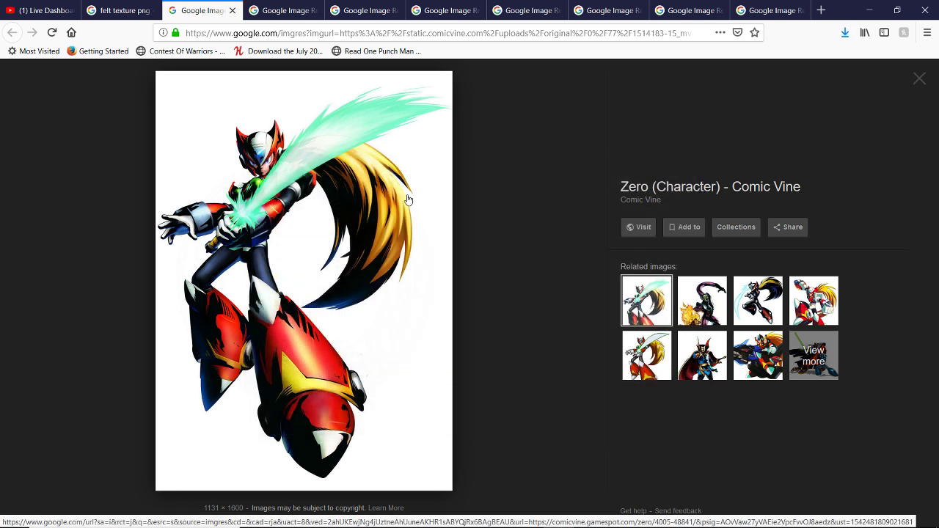
click(231, 10)
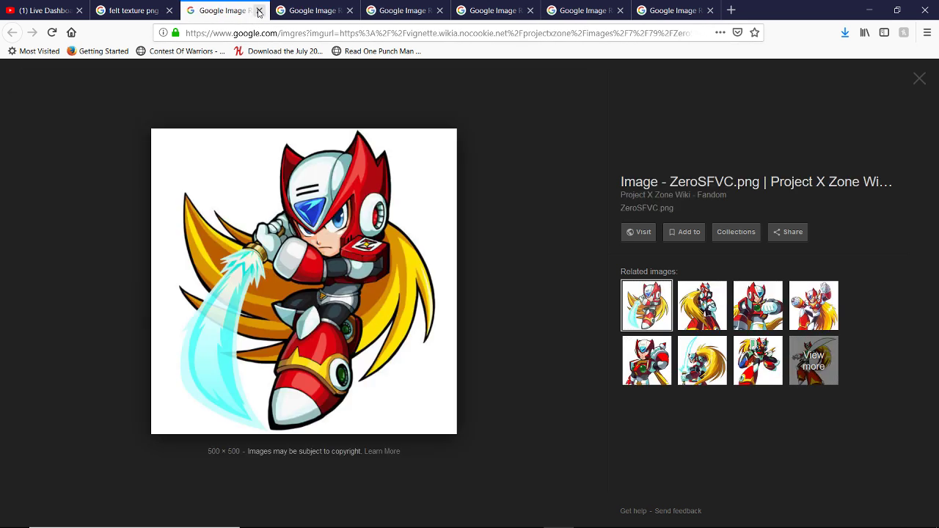
click(259, 10)
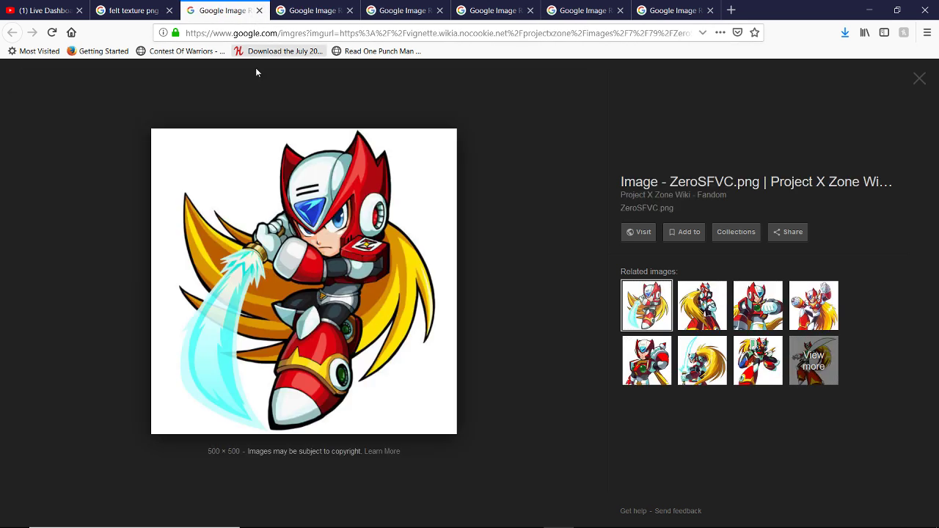
Save the Project X Zone Wiki image ZeroSFVC.png in the Zero folder, and close its tab.
right_click(245, 218)
click(286, 346)
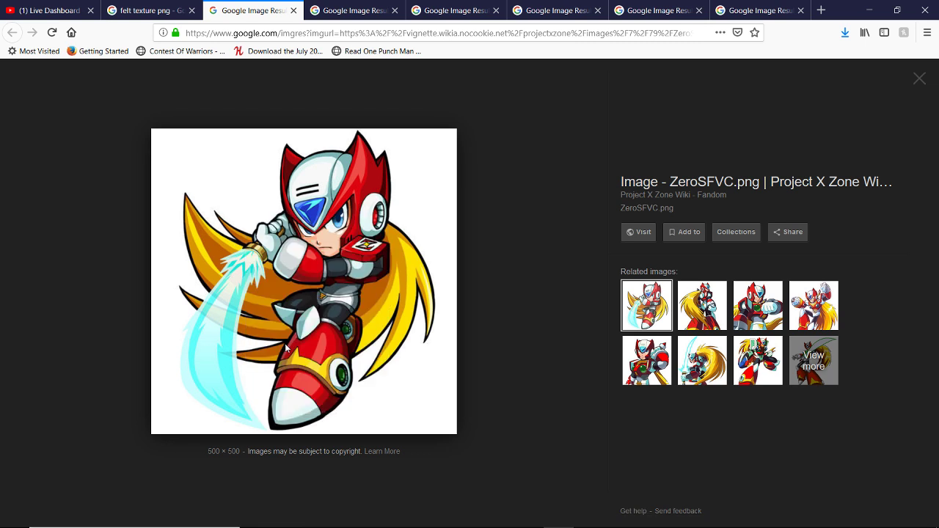
click(603, 425)
click(293, 10)
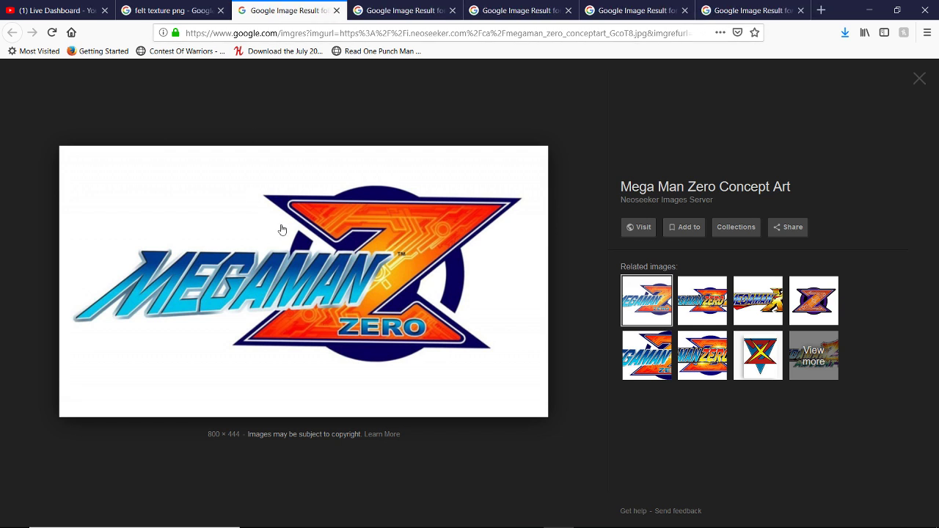
Save the Neoseeker Mega Man Zero logo as "megaman_zero_conceptart_GcoT8.png" in the Zero folder, and close its tab.
right_click(289, 251)
click(323, 383)
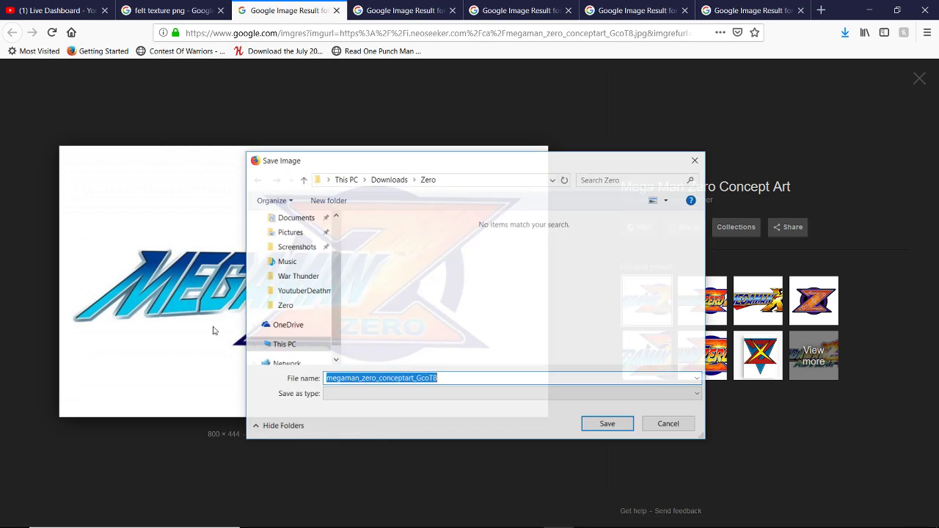
click(457, 378)
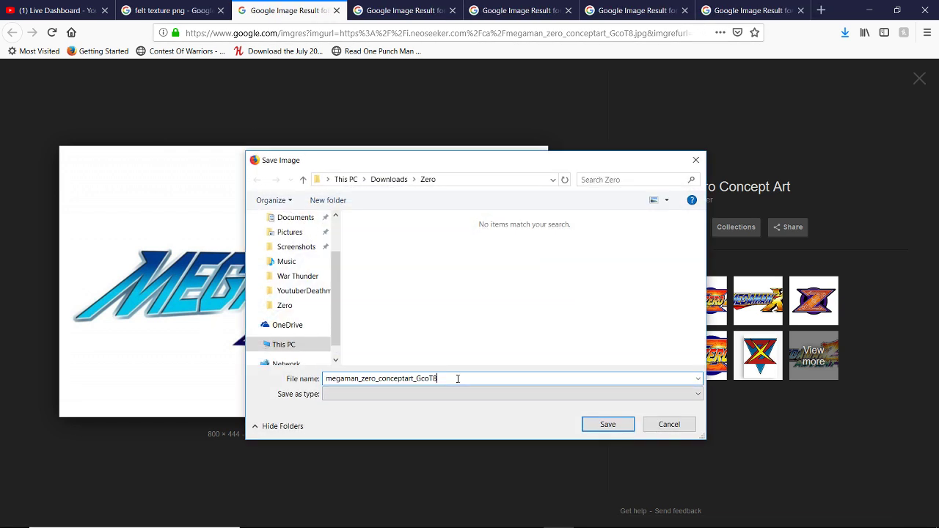
text(.png)
key(Return)
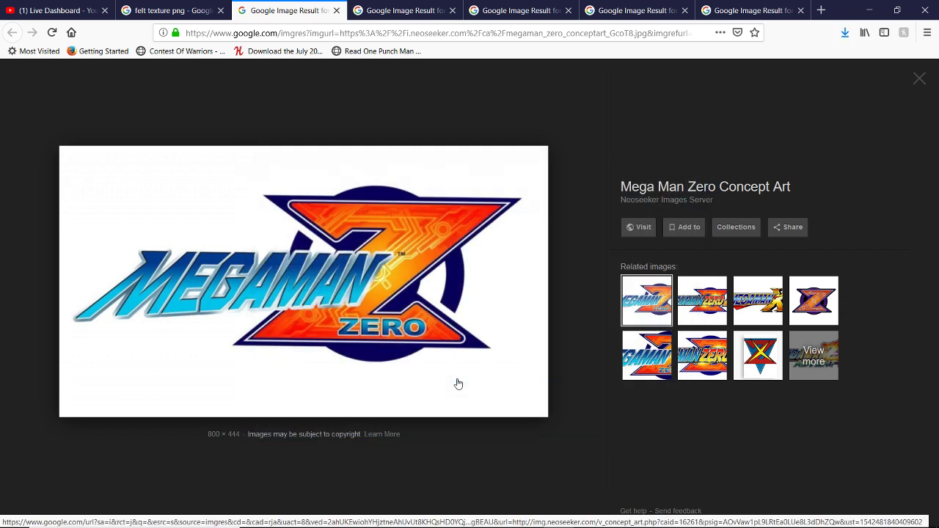
click(337, 11)
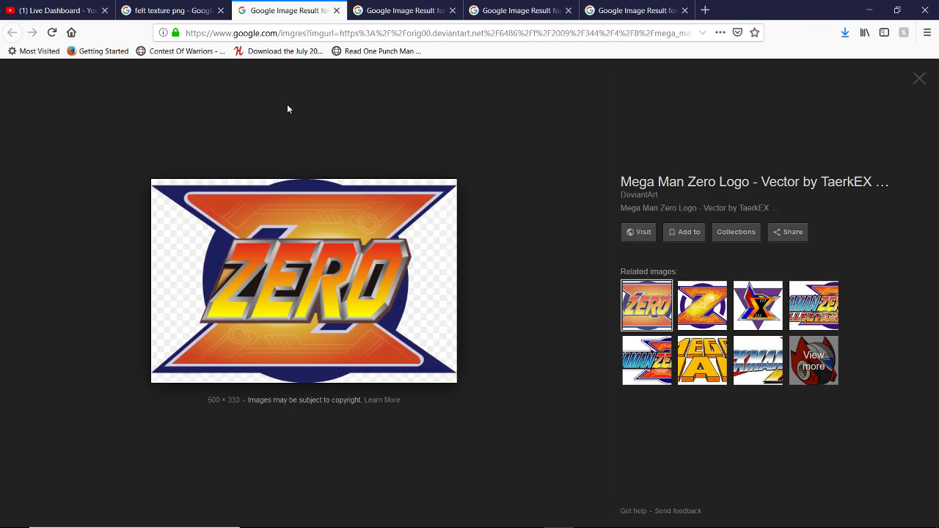
Save the DeviantArt Mega Man Zero Logo vector image in the Zero folder, and close its tab.
right_click(219, 285)
click(247, 415)
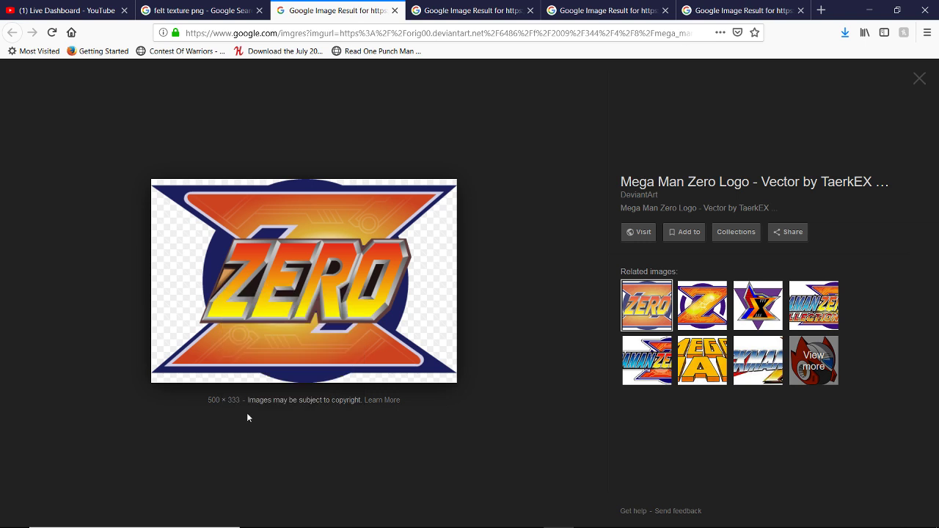
click(607, 424)
click(394, 10)
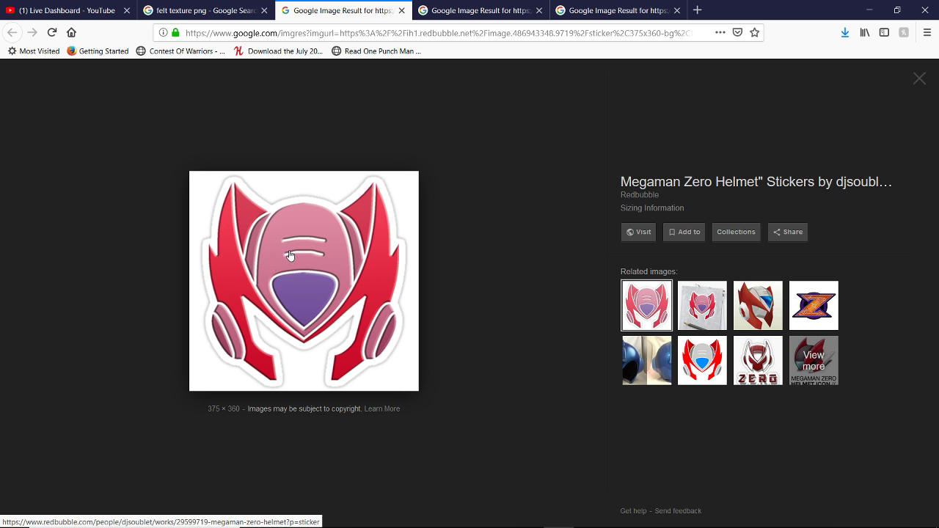
Preview the related "Megaman Zero: Pegatinas" sticker, return to the Redbubble helmet sticker, and close that tab without saving.
click(756, 365)
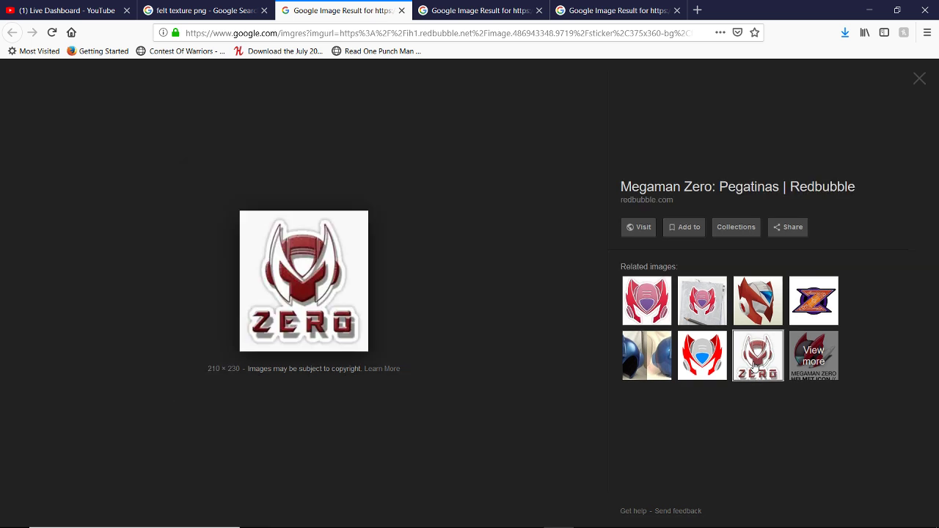
click(658, 305)
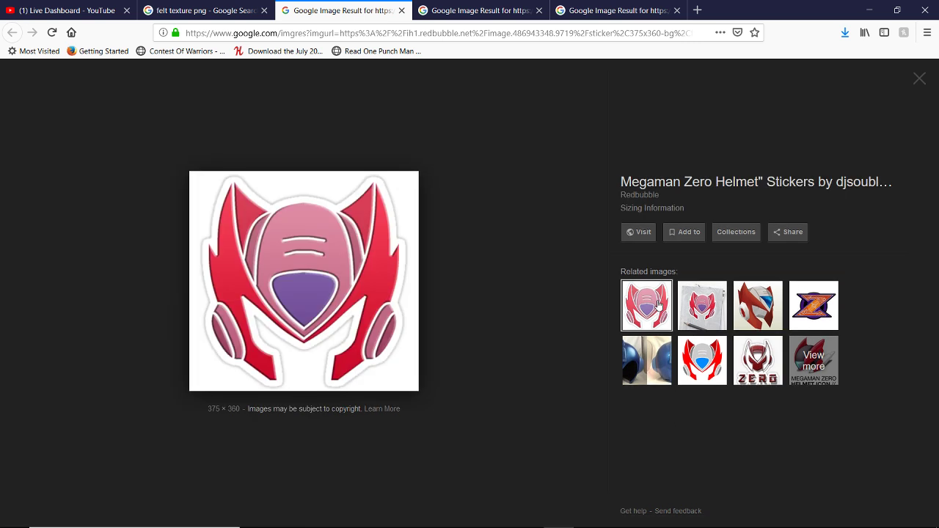
click(402, 10)
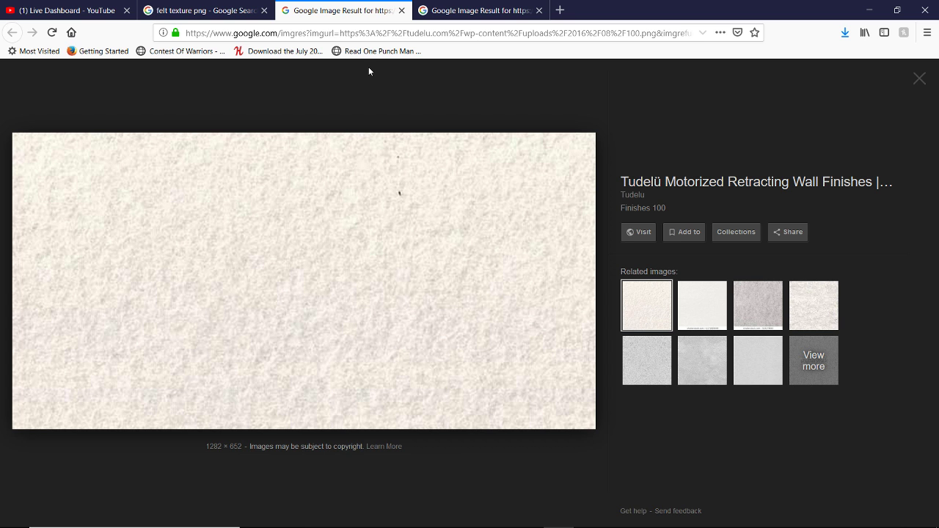
Save the Tudelü wall finish texture as the PNG "100" in the Zero folder, and close its tab.
right_click(220, 240)
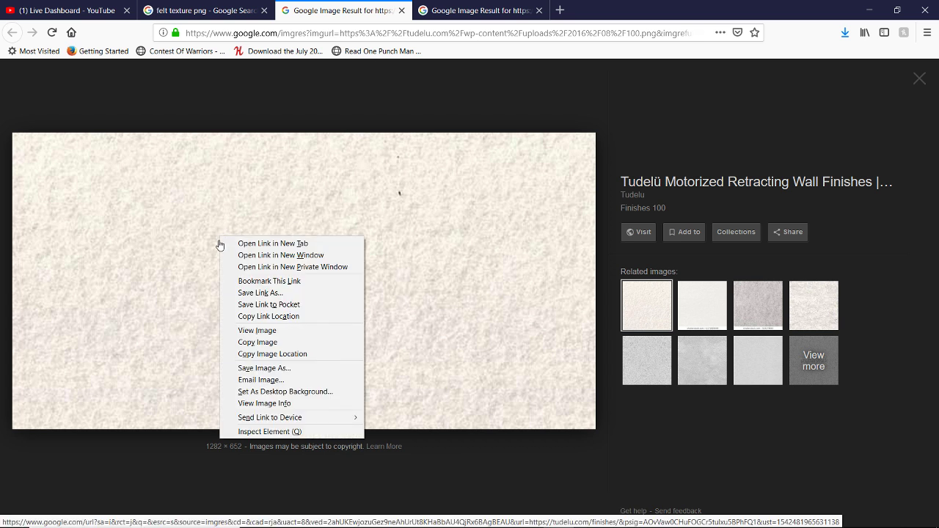
click(261, 367)
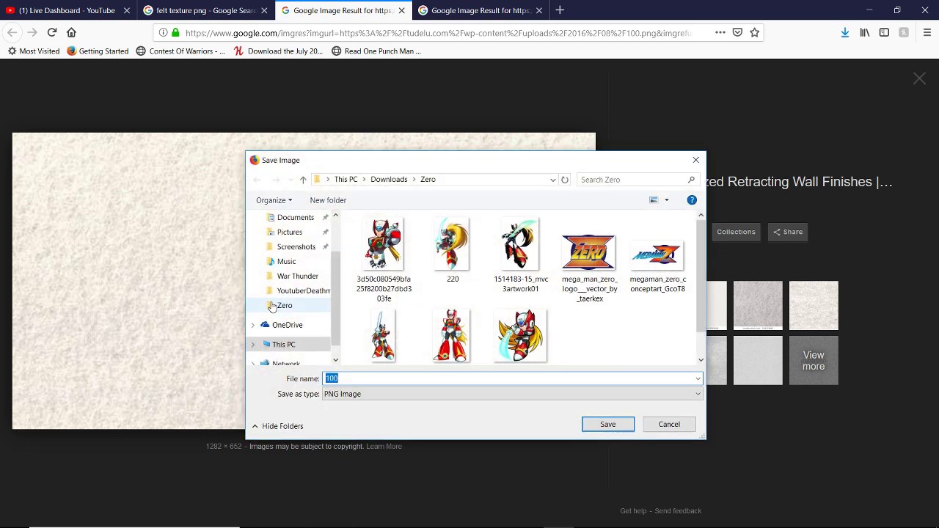
click(591, 428)
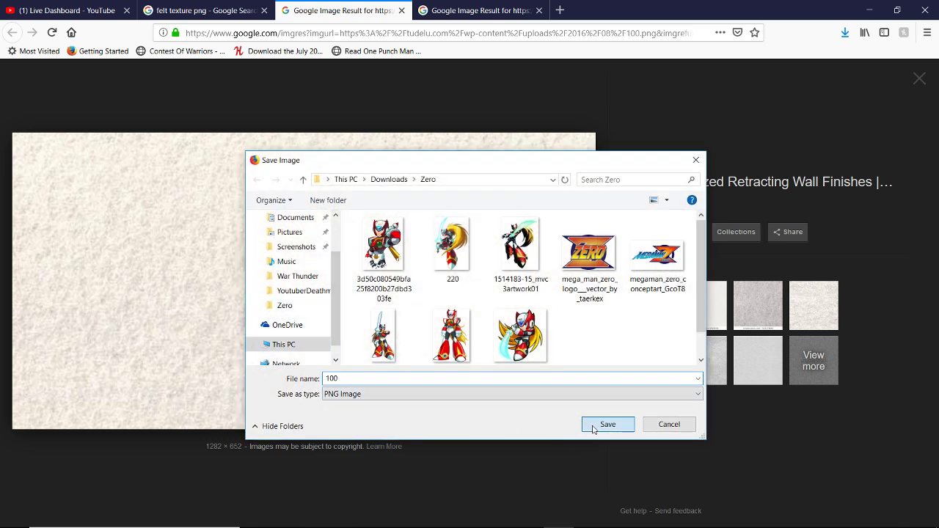
click(402, 11)
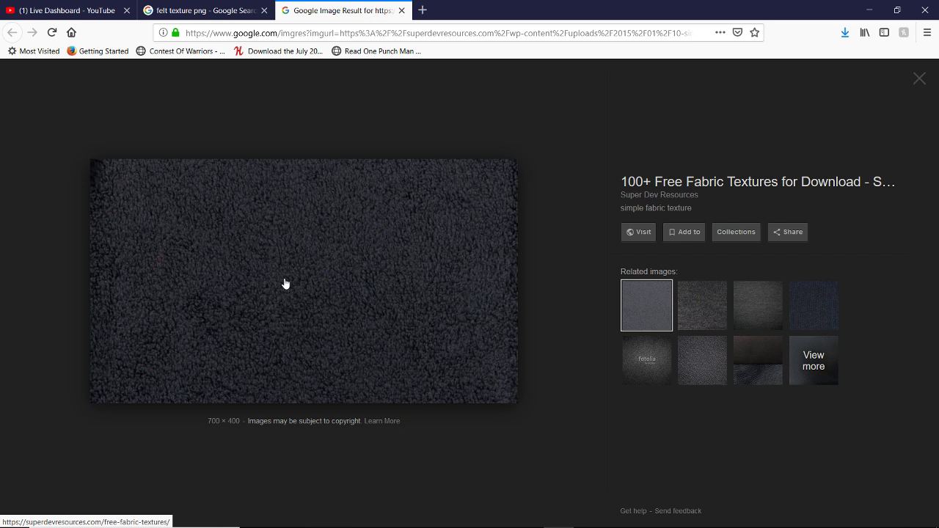
Save the dark Super Dev Resources fabric texture as "10-simple-fabric-texture.png" in the Zero folder, and close its tab.
right_click(285, 283)
click(329, 414)
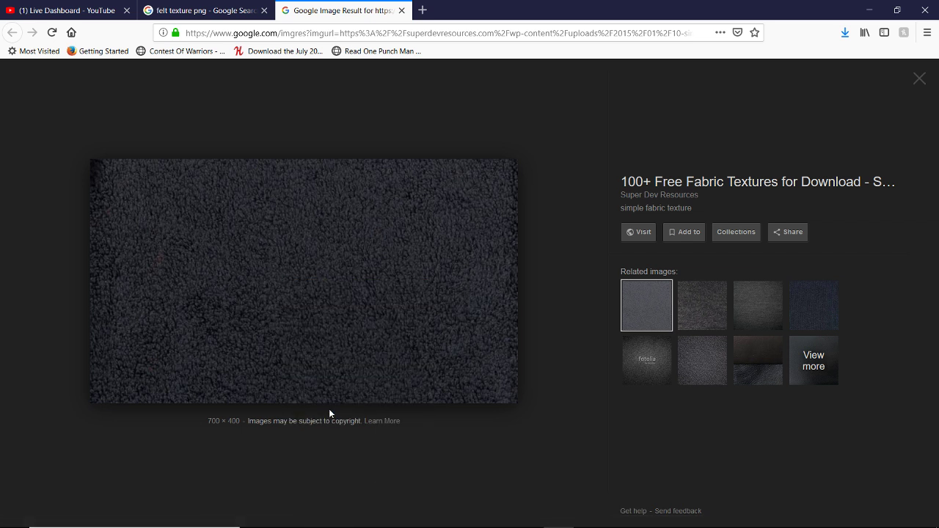
click(426, 377)
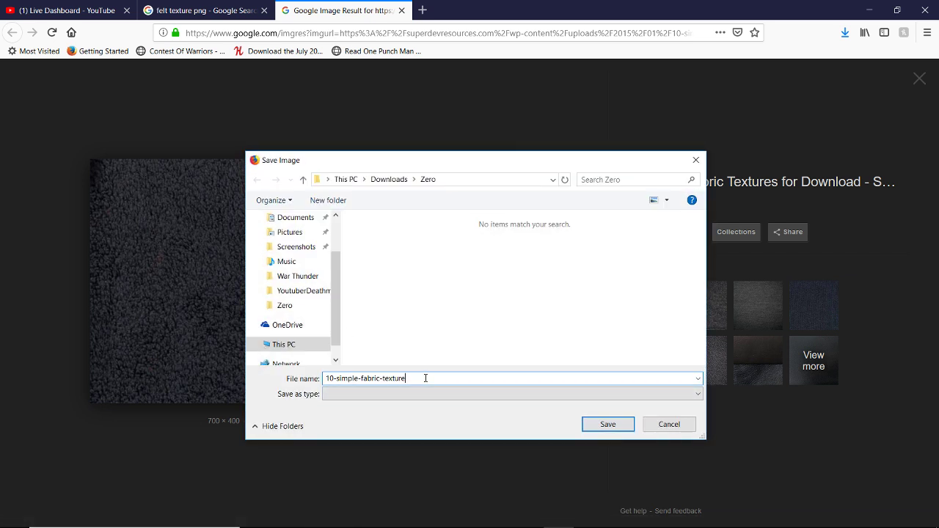
text(.png)
key(Return)
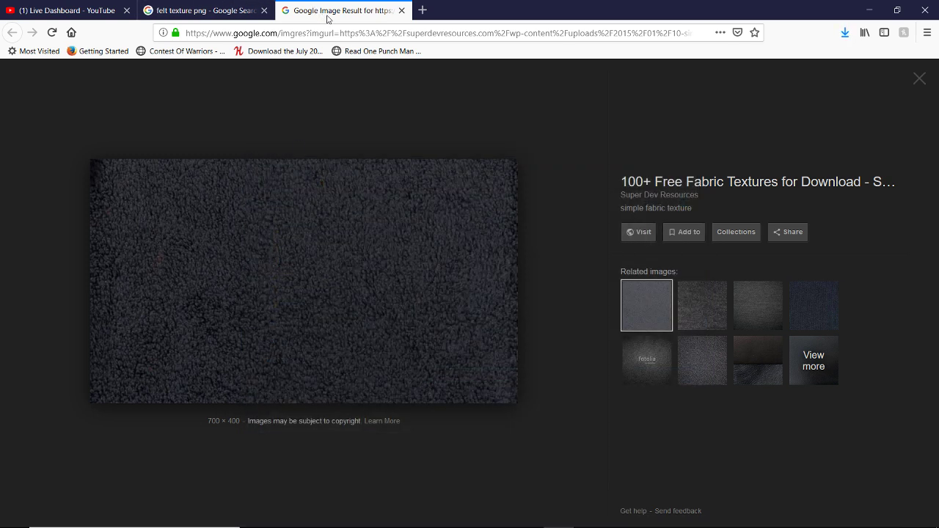
click(401, 10)
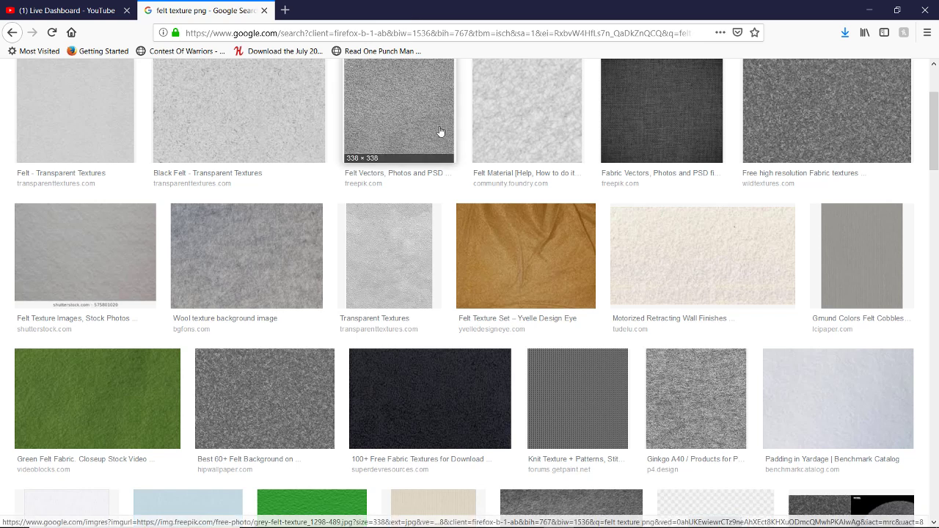
Switch to GIMP and open the Zero folder from Downloads in File Explorer, placed clear of the layer list.
key(alt+Tab)
key(alt+Tab)
key(alt+Tab)
key(alt+Tab)
key(alt+Tab)
key(alt+Tab)
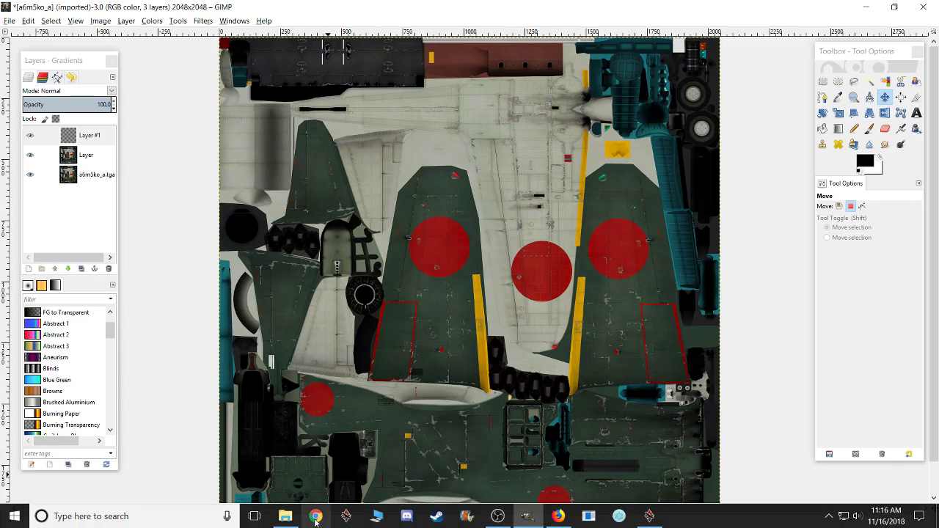
right_click(285, 516)
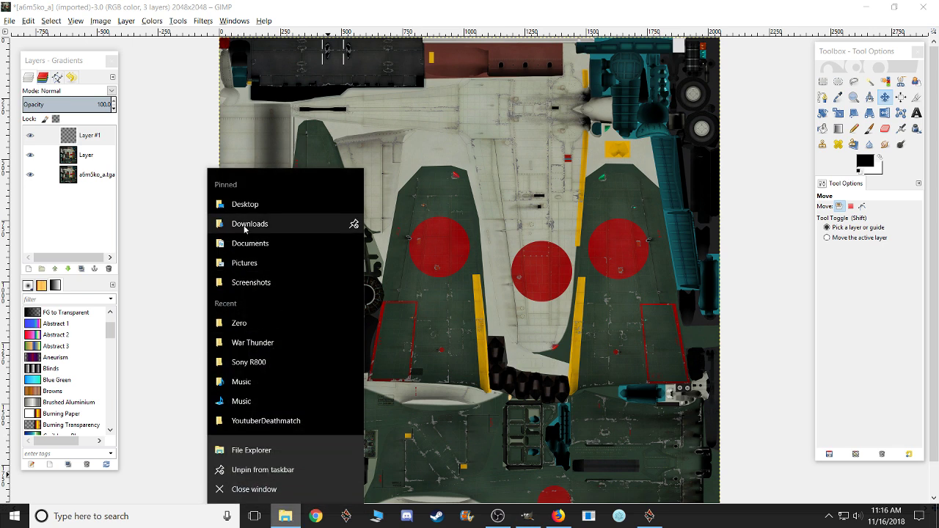
click(244, 224)
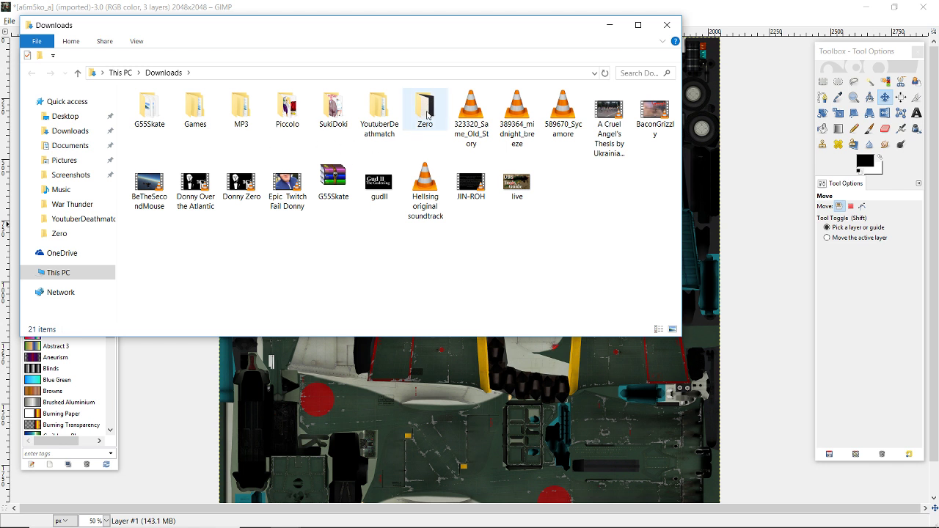
double_click(427, 114)
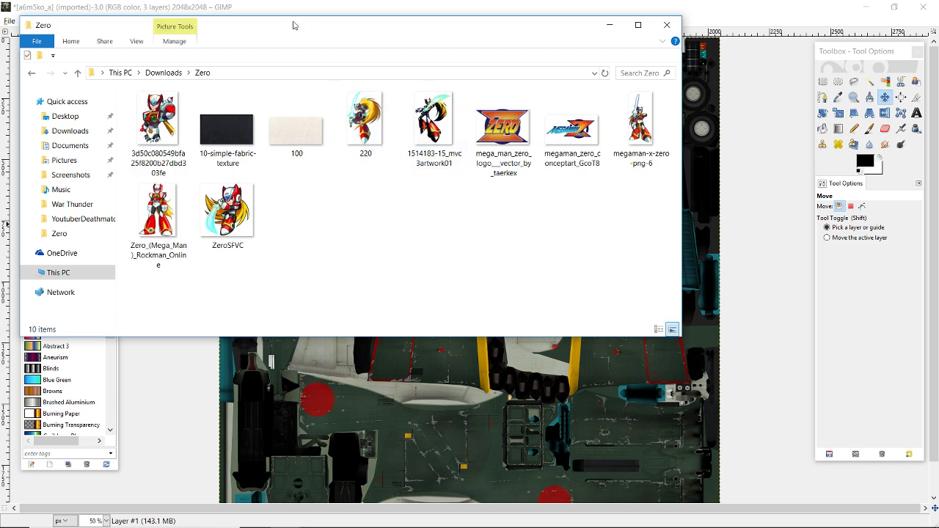
drag(293, 25, 606, 95)
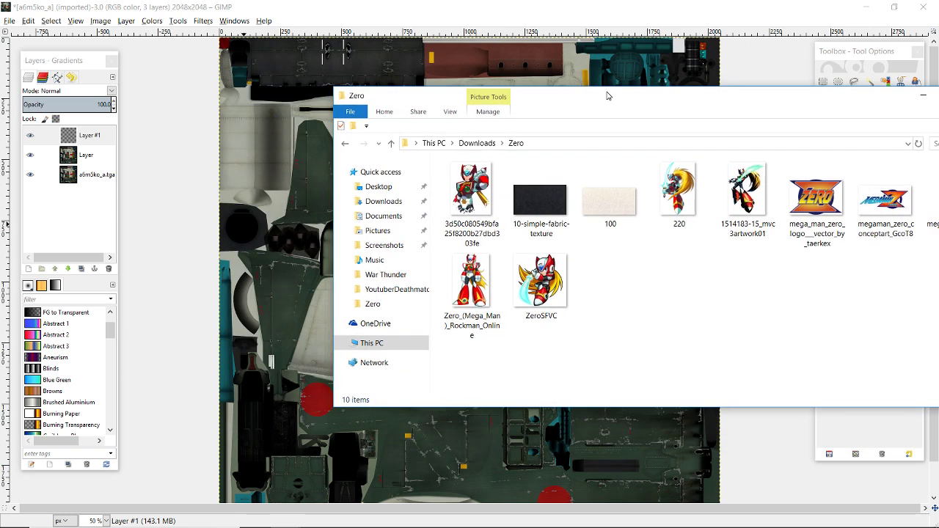
Add the 10-simple-fabric-texture image from the Zero folder to the skin as a new layer.
click(546, 203)
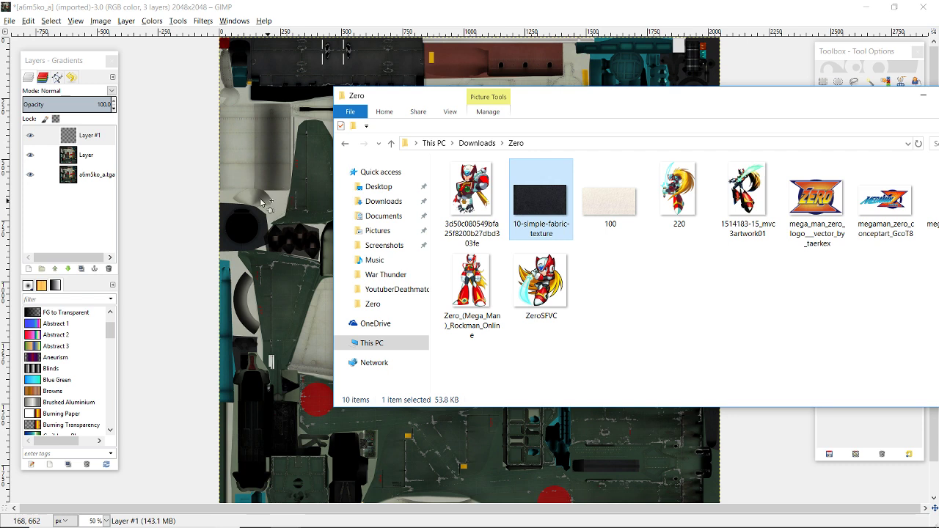
click(178, 208)
drag(187, 211, 473, 276)
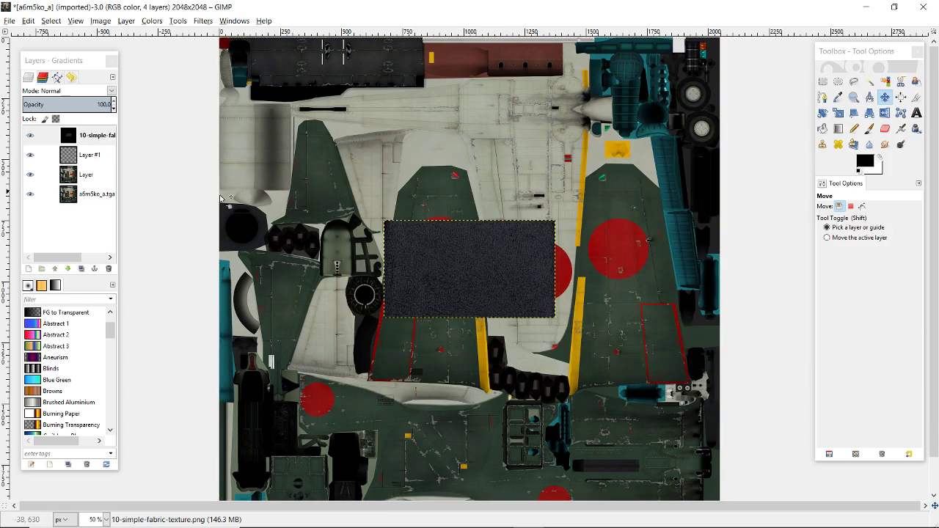
Scale the 10-simple-fabric-texture layer to 500 × 286 px with its aspect ratio kept.
ctrl+scroll(474, 276, up, 4)
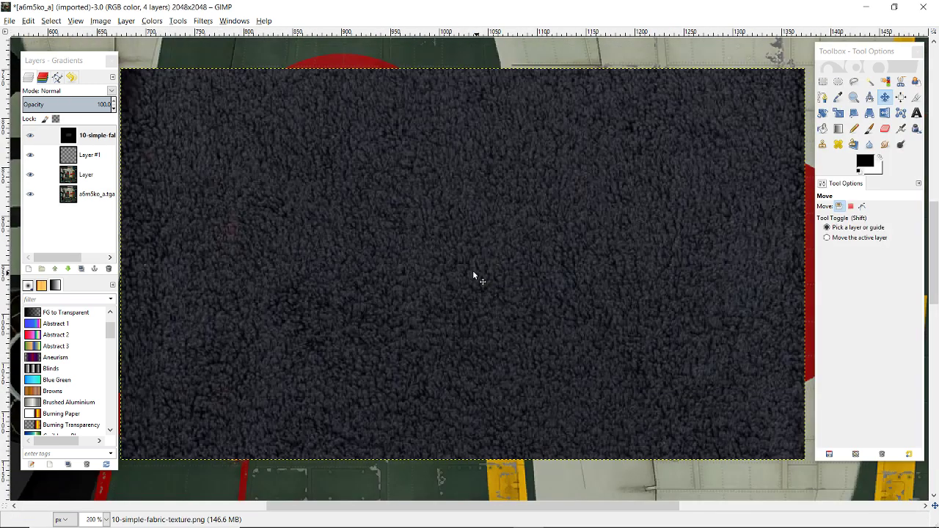
ctrl+scroll(473, 276, down, 1)
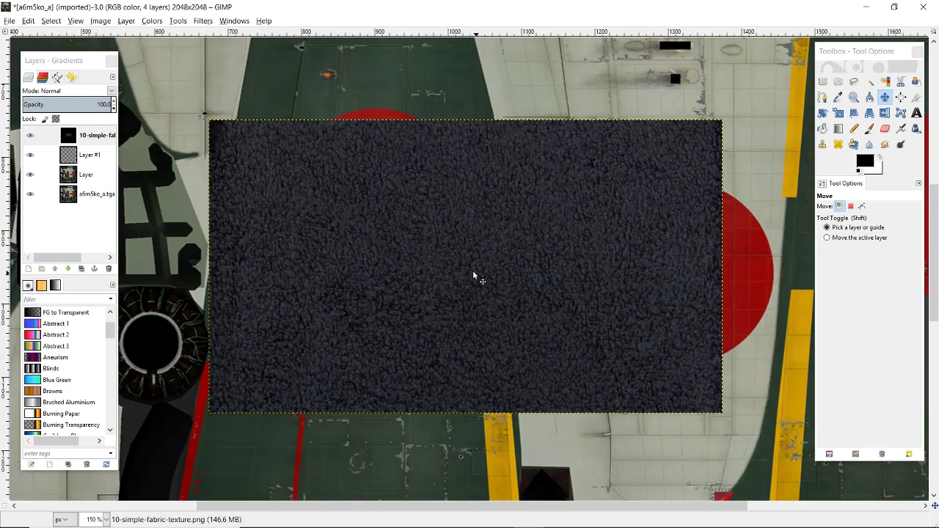
scroll(473, 275, down, 1)
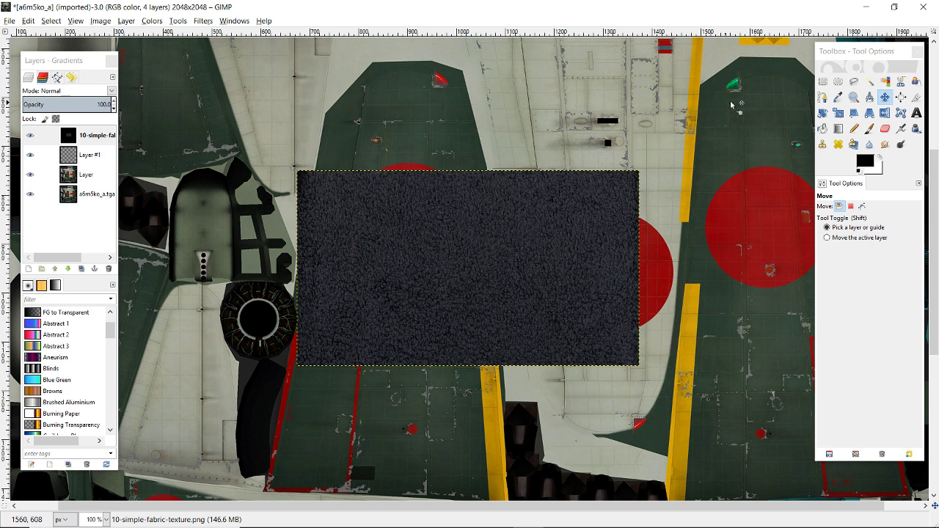
click(838, 112)
click(557, 245)
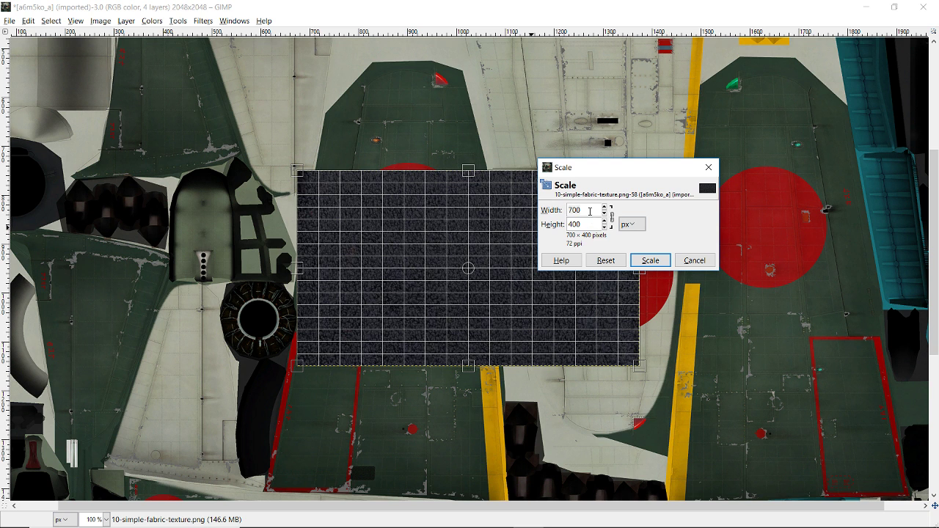
key(Tab)
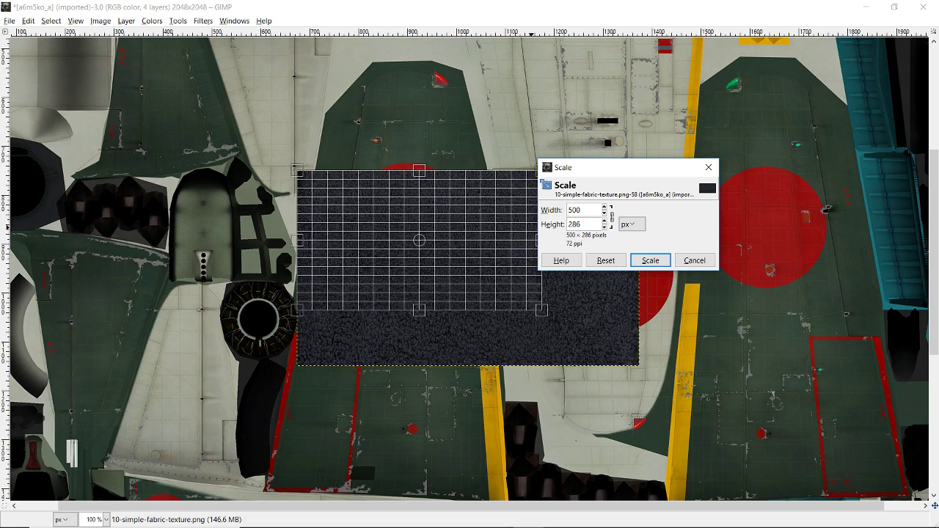
click(650, 260)
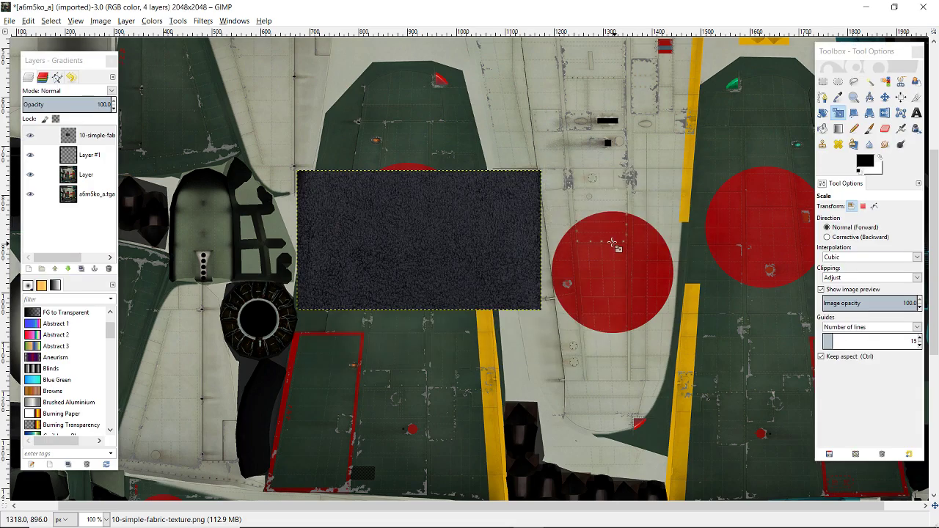
Copy a rectangular area of about 409 × 225 px from inside the dark fabric texture, leaving out its edges.
scroll(428, 236, up, 4)
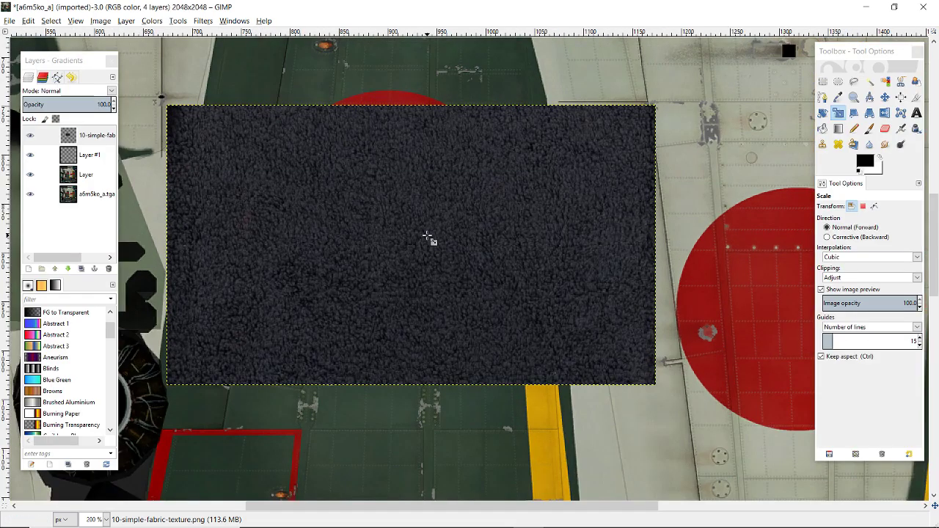
scroll(427, 235, down, 2)
scroll(428, 236, up, 2)
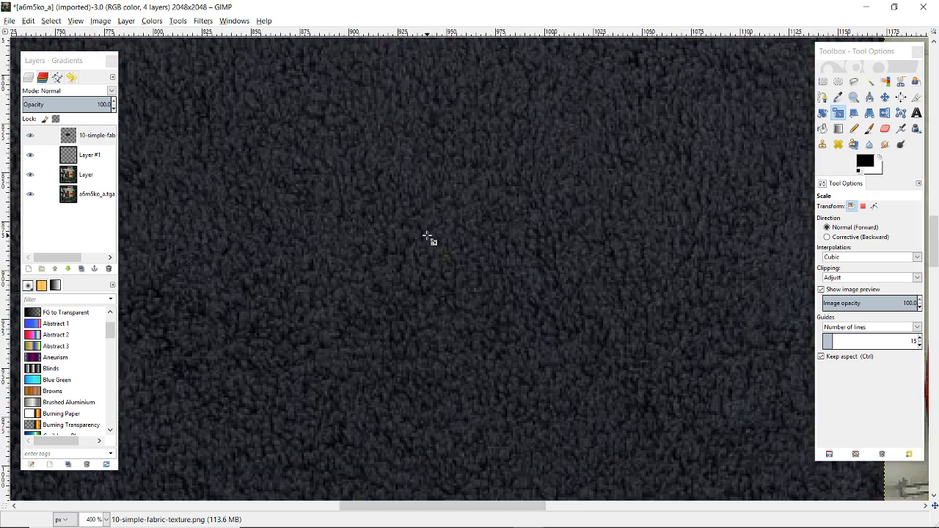
scroll(428, 236, down, 1)
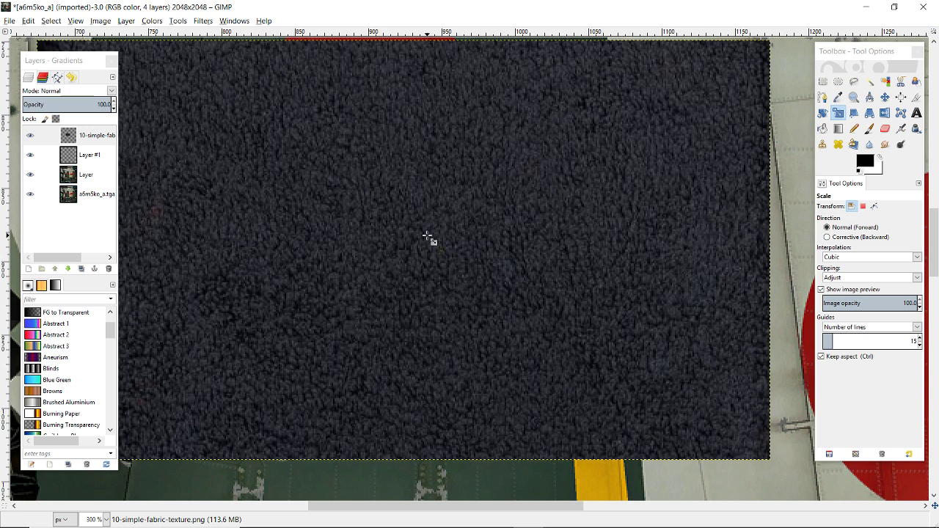
scroll(428, 235, down, 1)
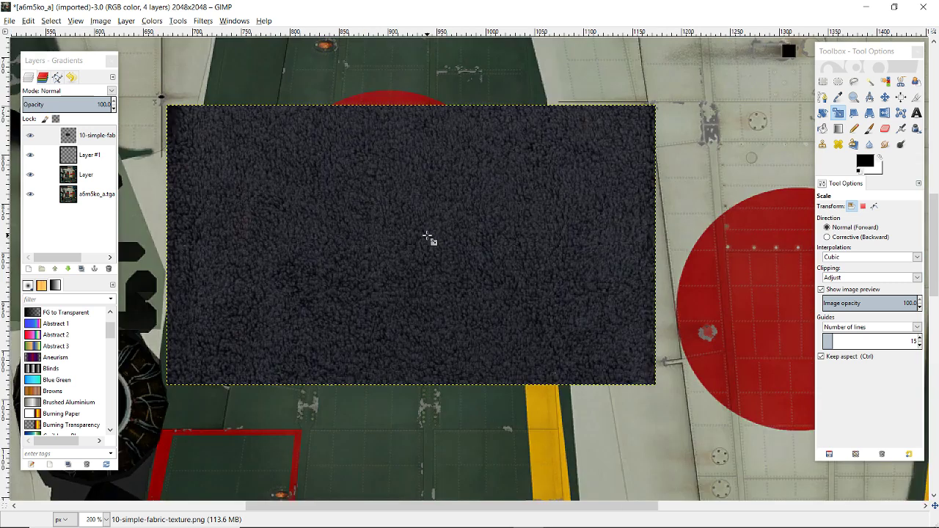
scroll(428, 235, down, 1)
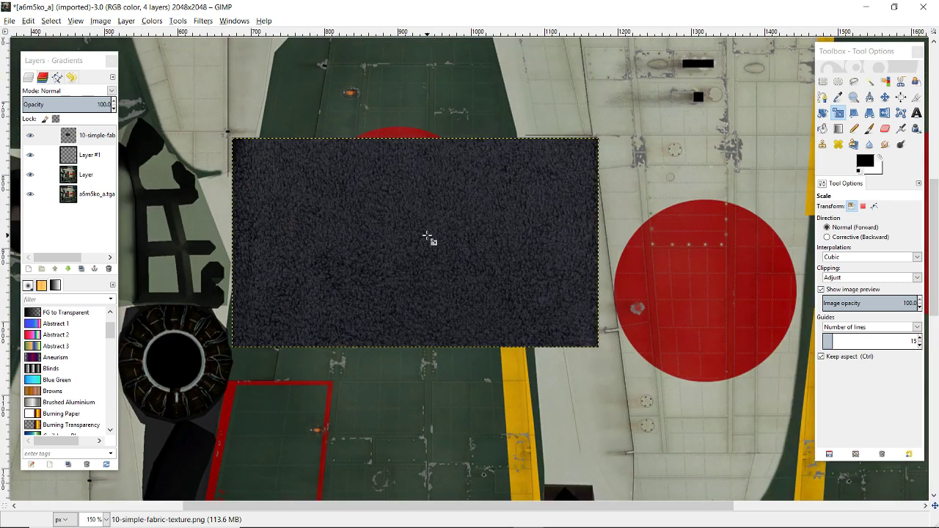
click(822, 81)
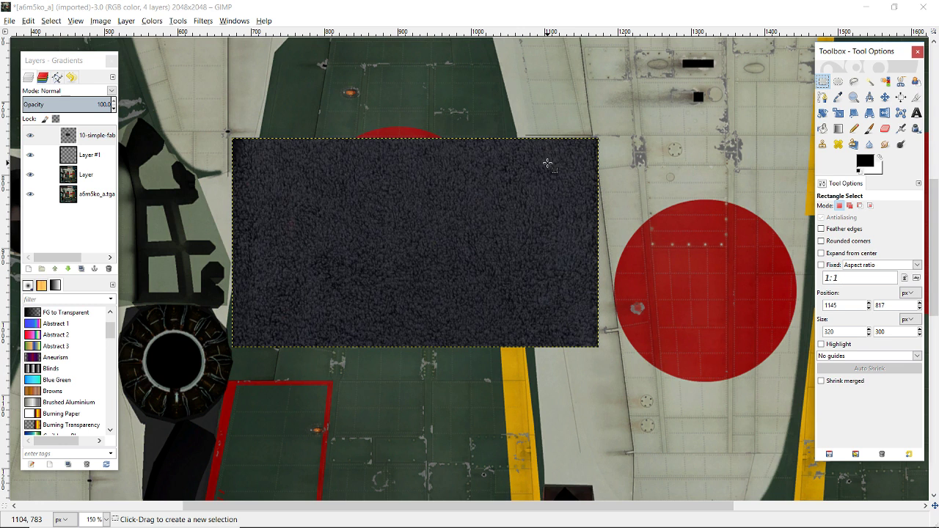
drag(560, 164, 260, 328)
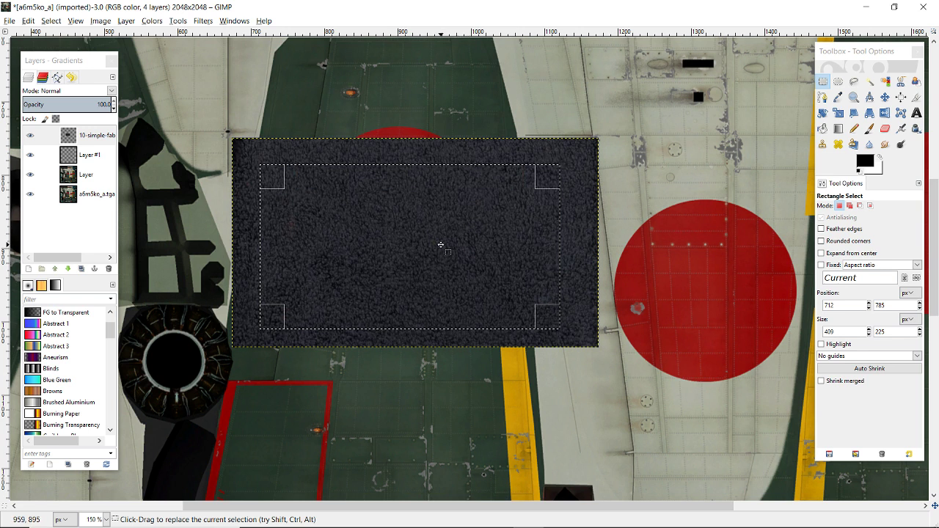
key(ctrl+c)
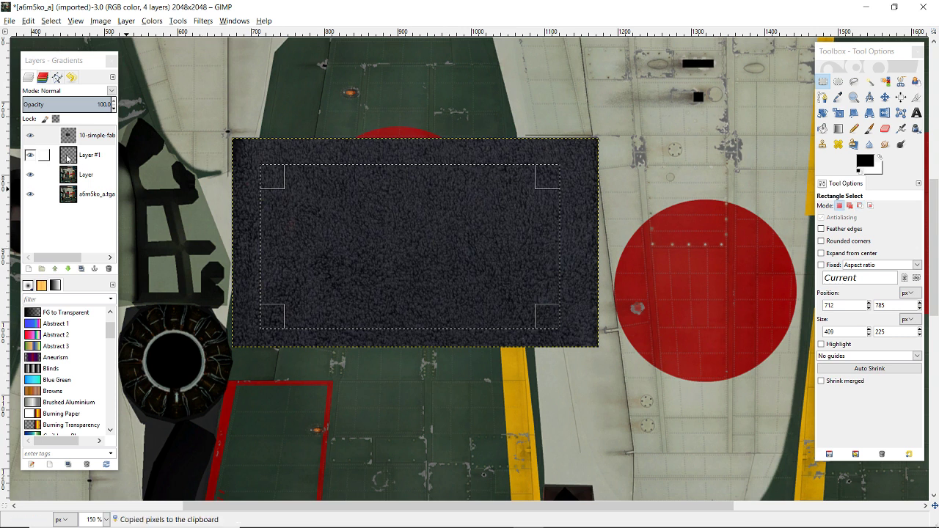
Clear the rectangular selection and delete the 10-simple-fabric-texture layer.
click(29, 136)
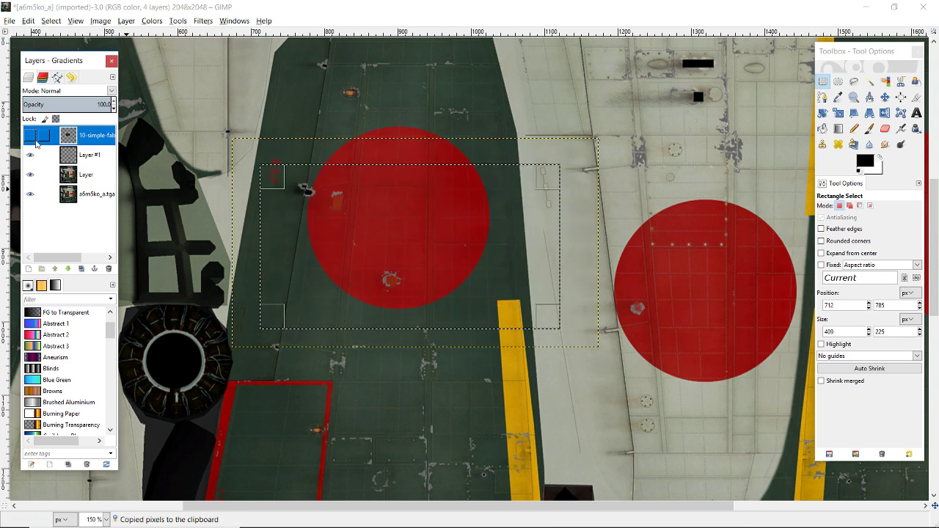
click(63, 22)
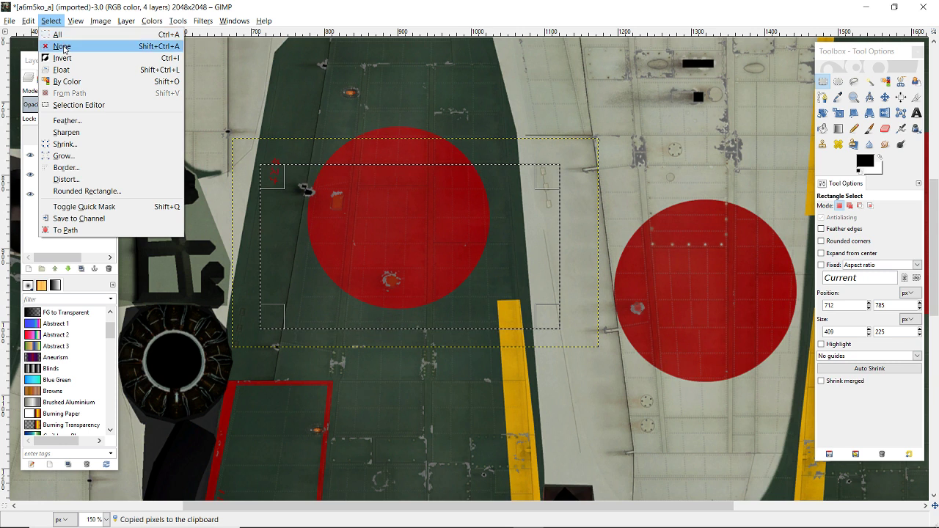
click(65, 47)
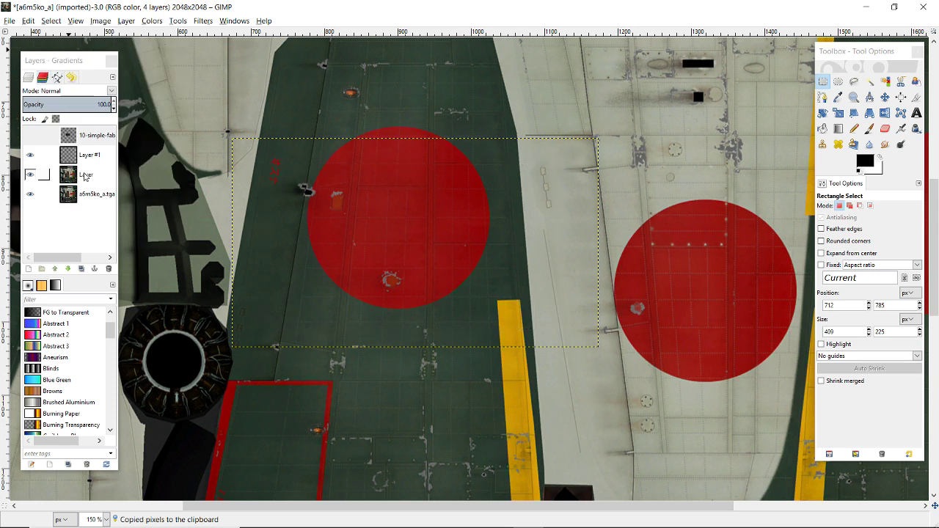
right_click(92, 138)
key(ctrl+h)
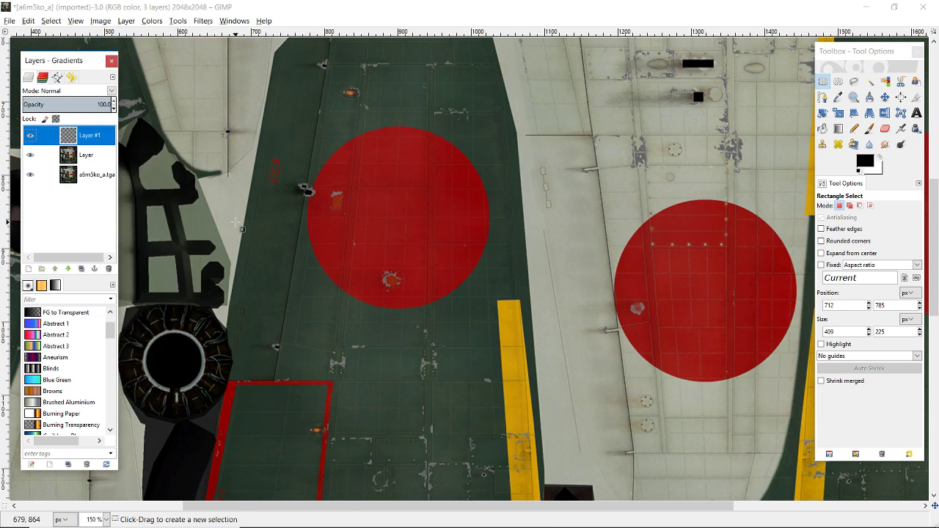
On the layer named Layer, use Select by Color in add mode to select the dark green wing paint beside the red roundel.
key(minus)
key(minus)
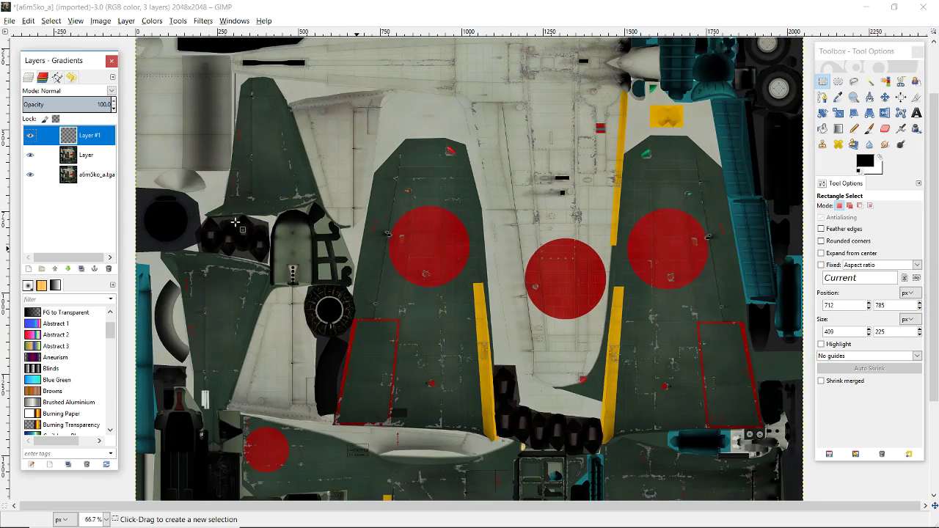
key(minus)
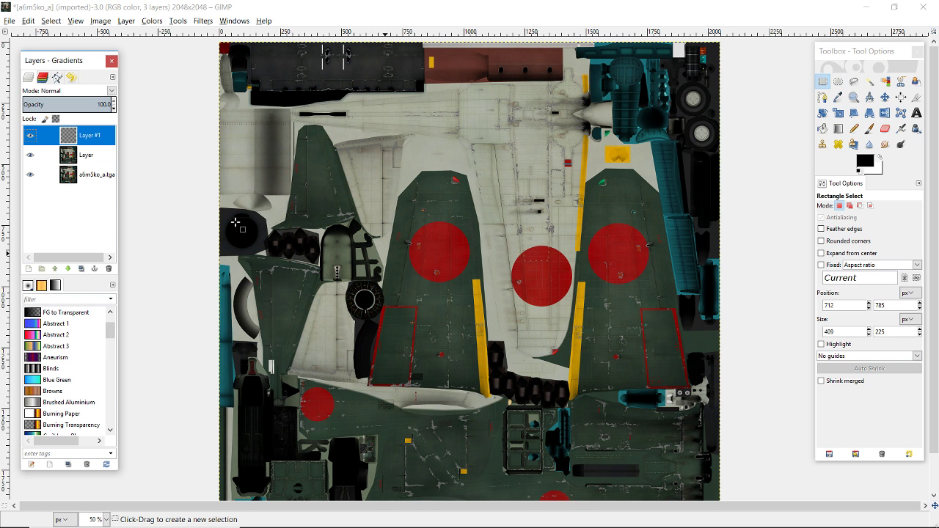
click(83, 156)
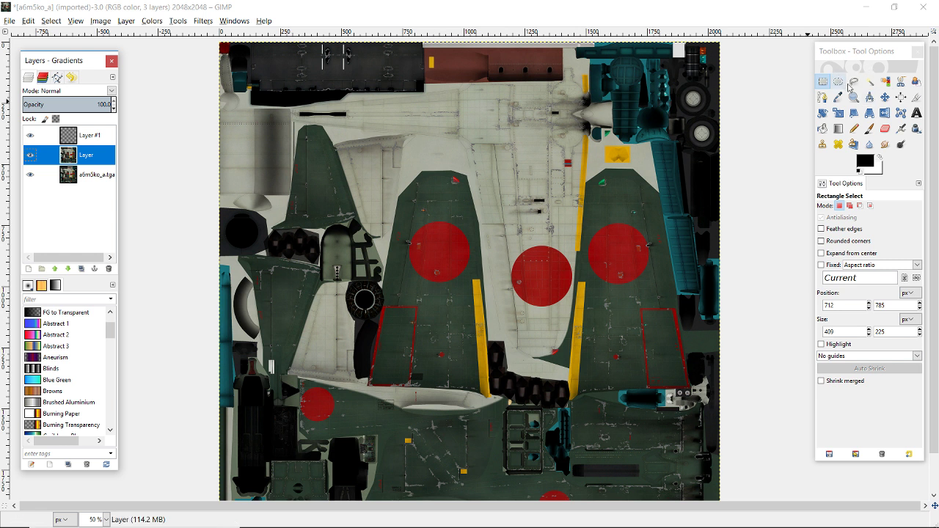
click(884, 81)
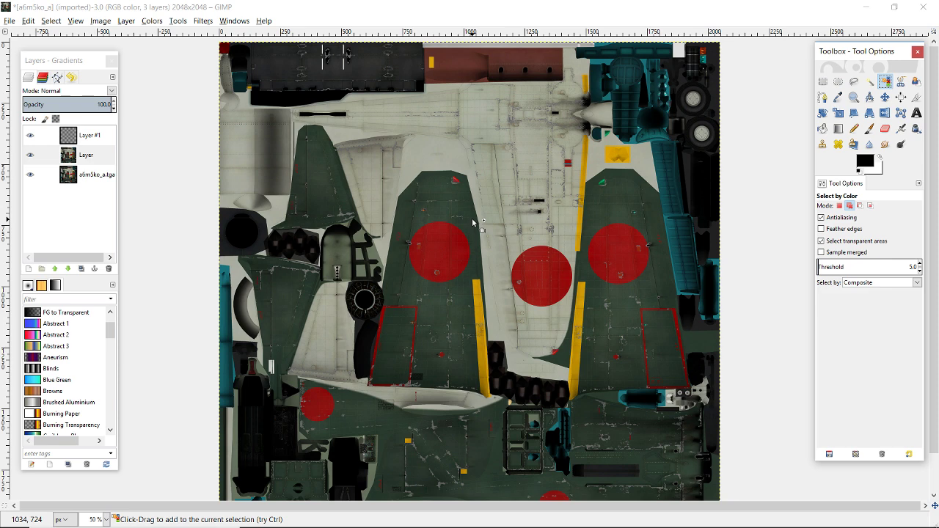
scroll(473, 222, up, 5)
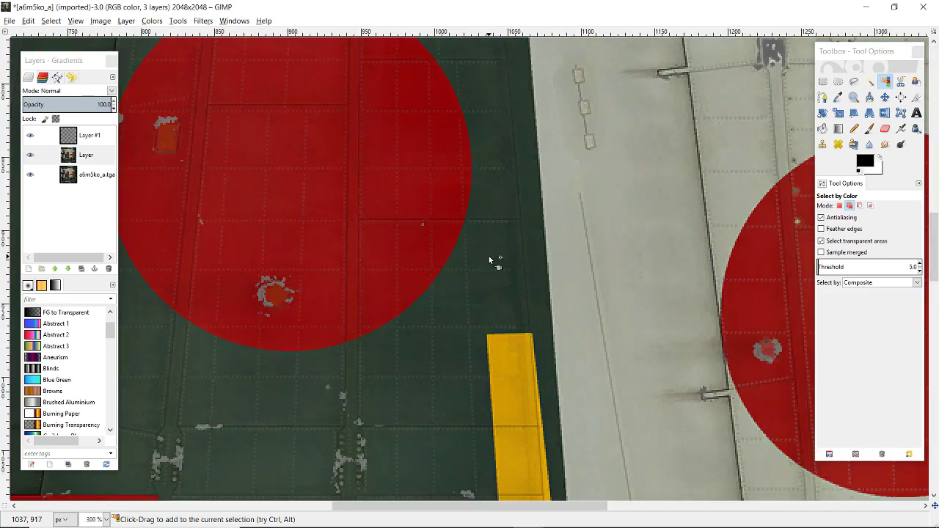
click(490, 260)
scroll(490, 261, down, 2)
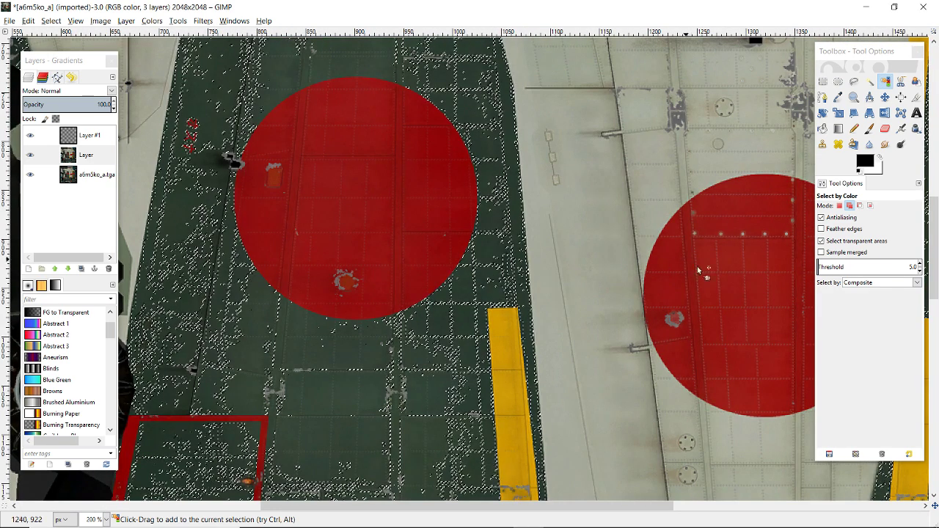
Set the Select by Color threshold to 15 and add the dark green wing paint beside the red roundel to the selection.
click(844, 267)
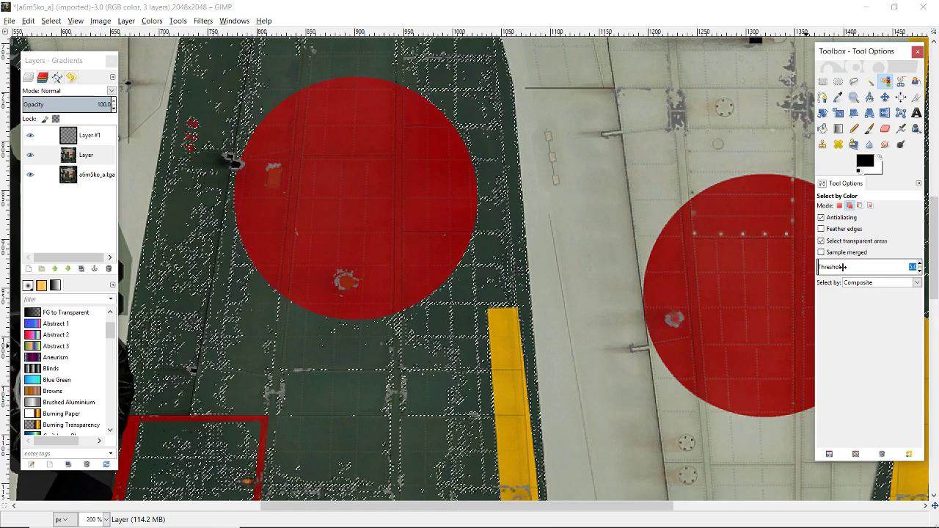
text(15)
key(Return)
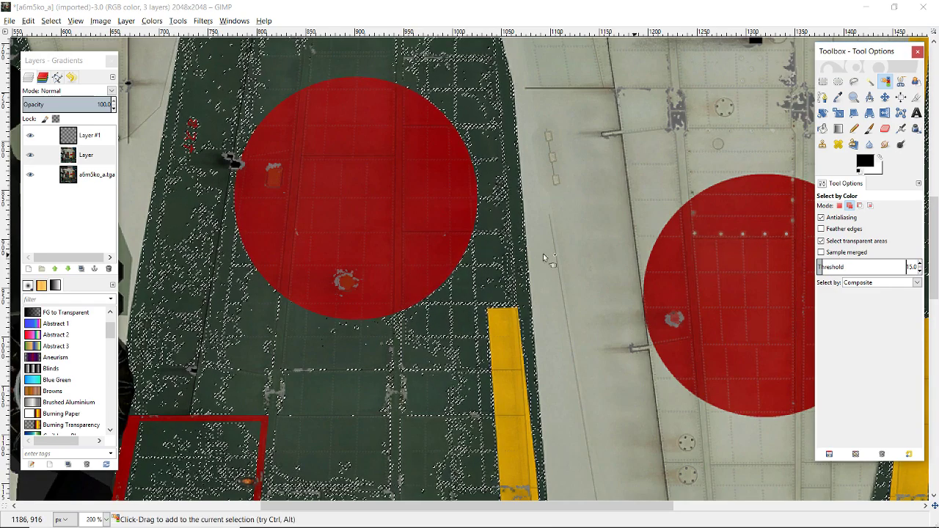
click(490, 229)
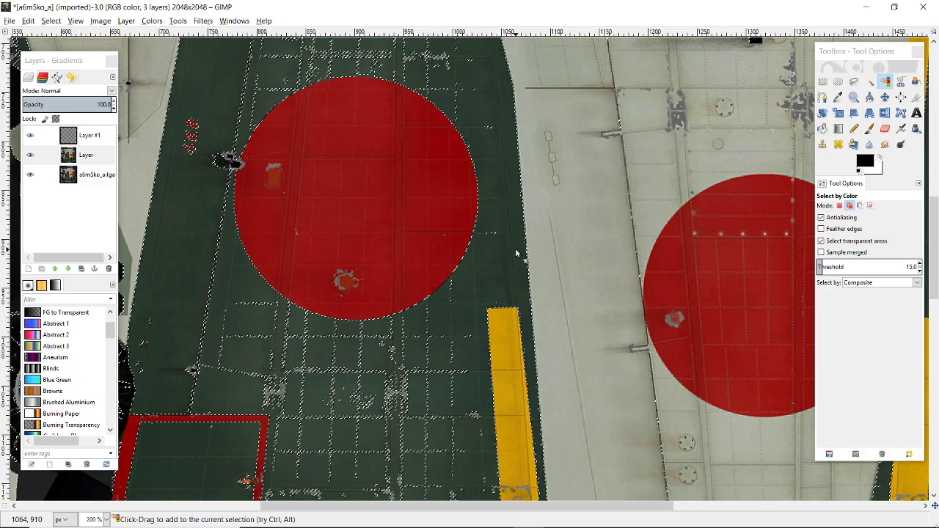
On Layer #1, fill the whole selection over the green paint with the Clipboard pattern using Bucket Fill.
ctrl+scroll(517, 253, down, 1)
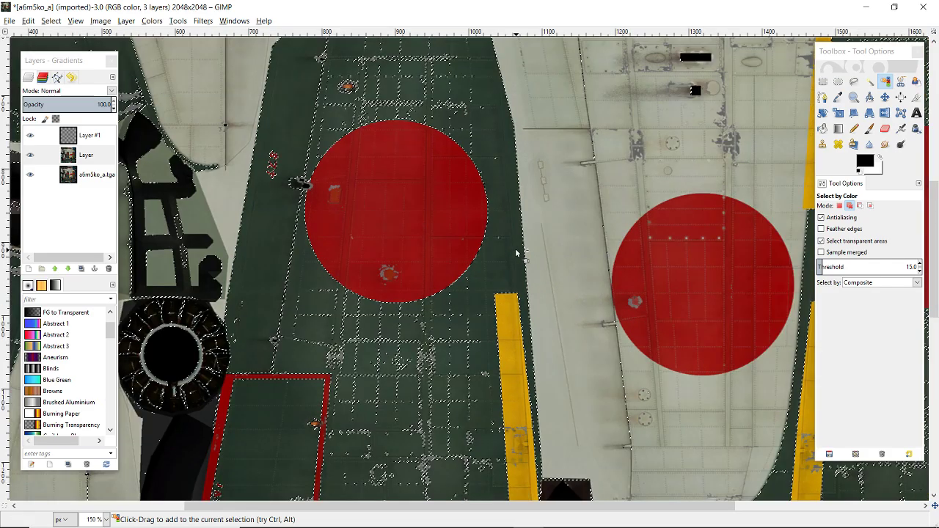
ctrl+scroll(517, 254, down, 2)
scroll(517, 253, down, 2)
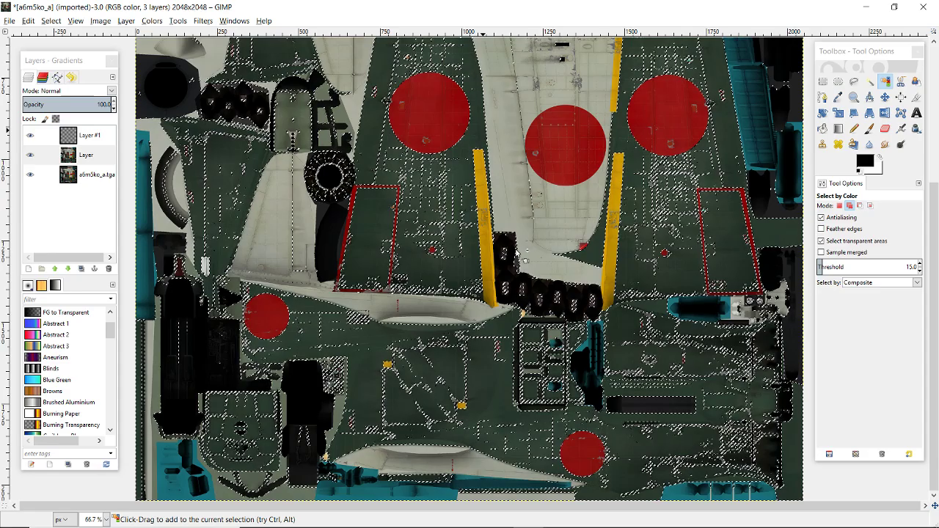
scroll(516, 252, up, 5)
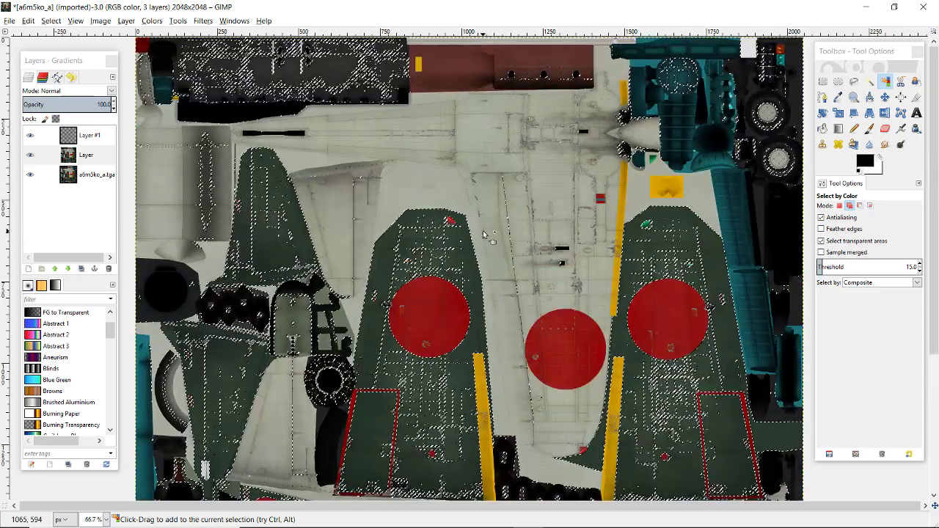
click(85, 139)
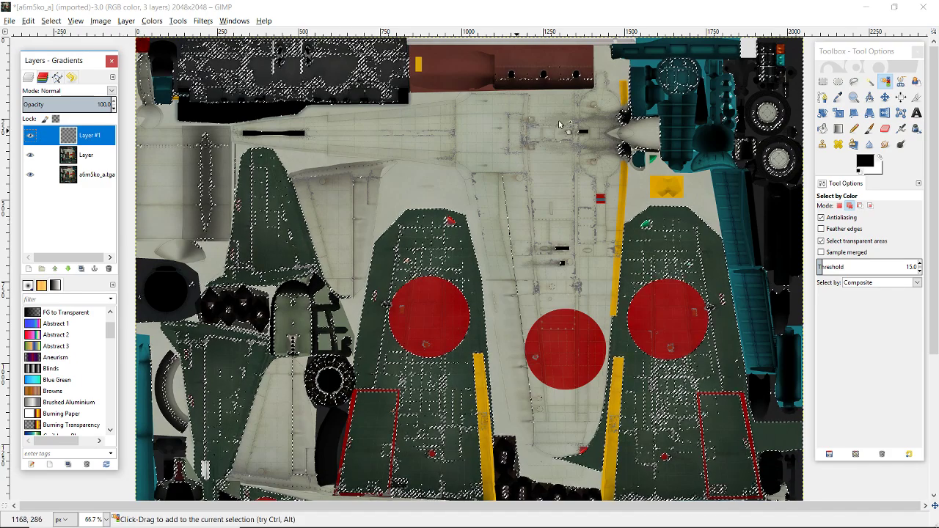
click(823, 129)
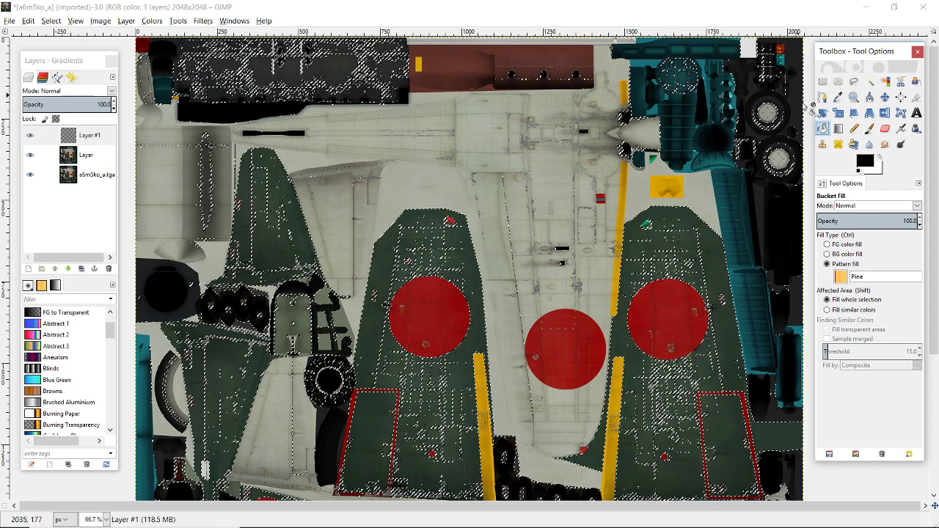
click(839, 278)
click(844, 293)
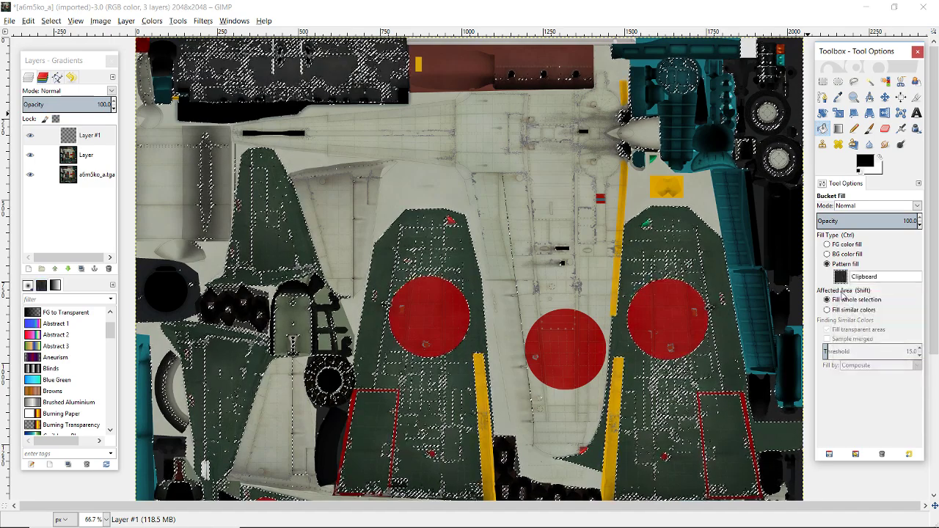
click(714, 270)
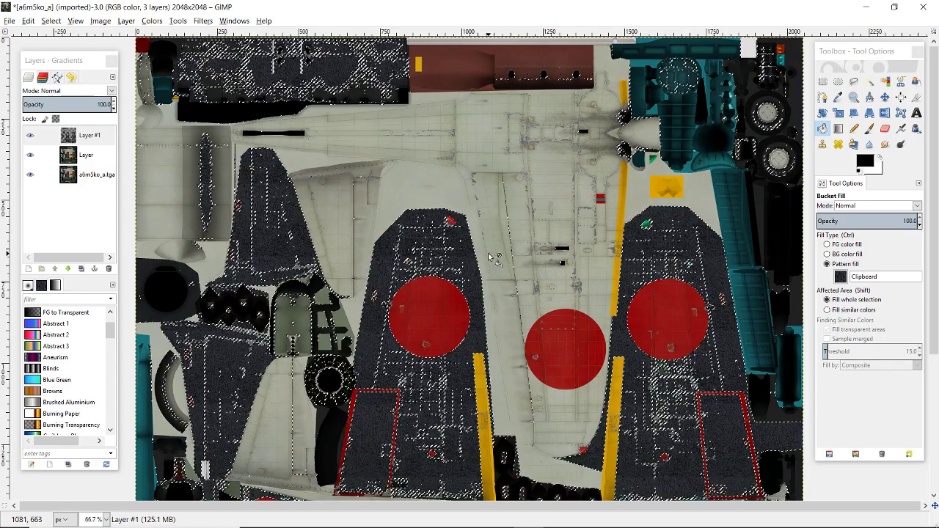
Examine the fabric pattern fill across the wings, tail and fuselage, including the markings, panel lines and areas left unfilled.
scroll(402, 389, up, 5)
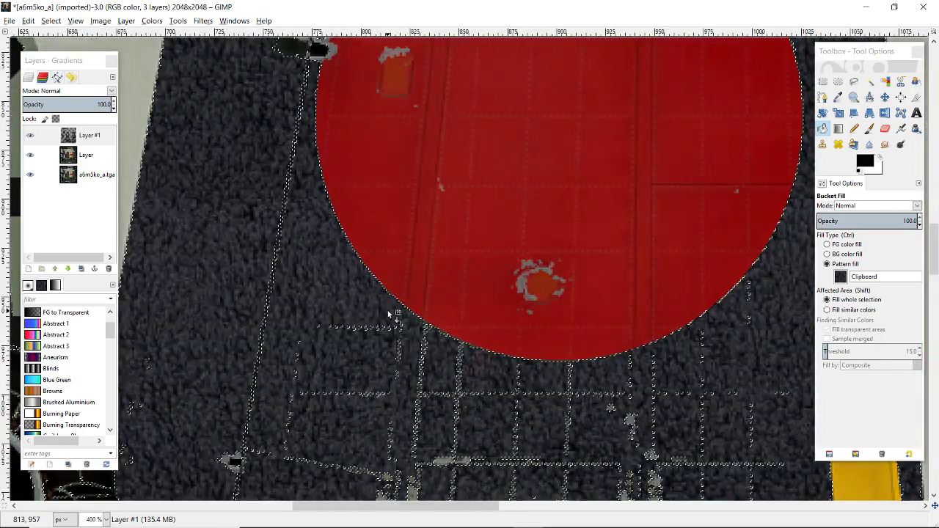
scroll(389, 314, down, 1)
scroll(374, 302, down, 5)
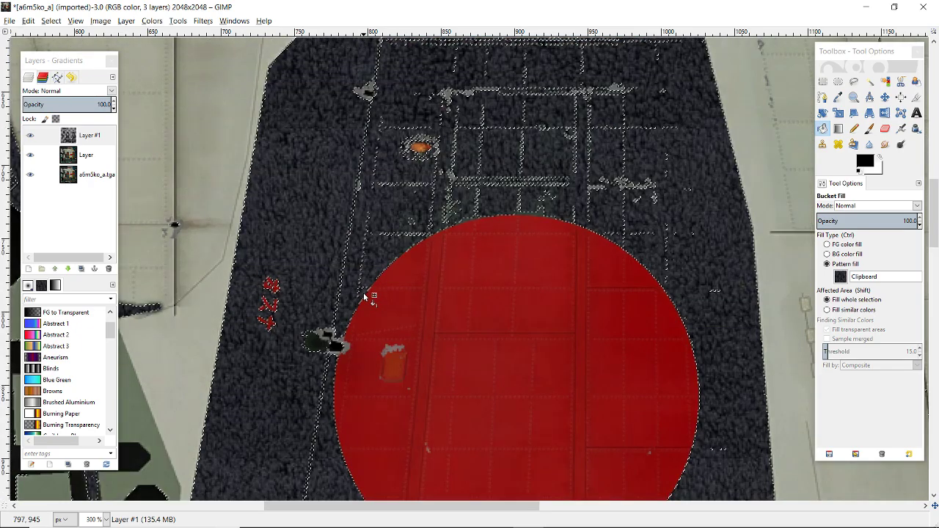
scroll(283, 290, up, 2)
scroll(282, 290, up, 1)
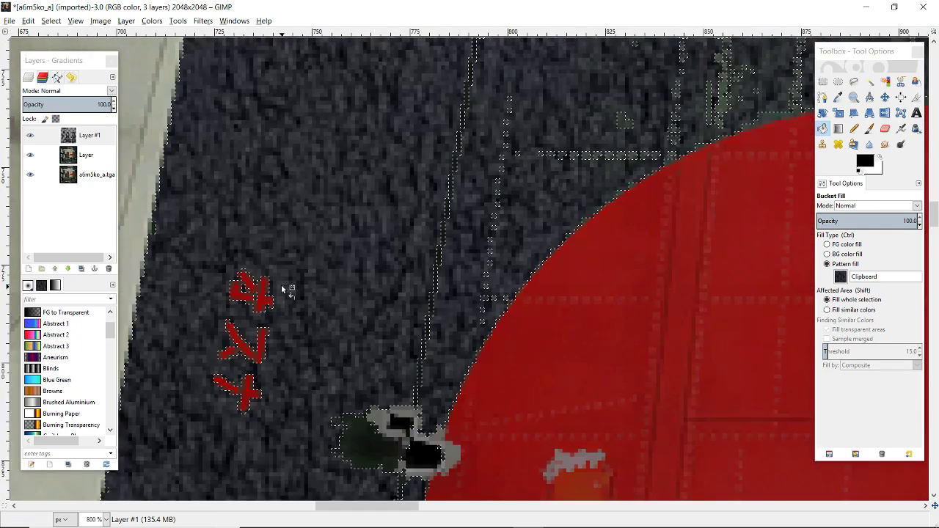
scroll(283, 290, down, 6)
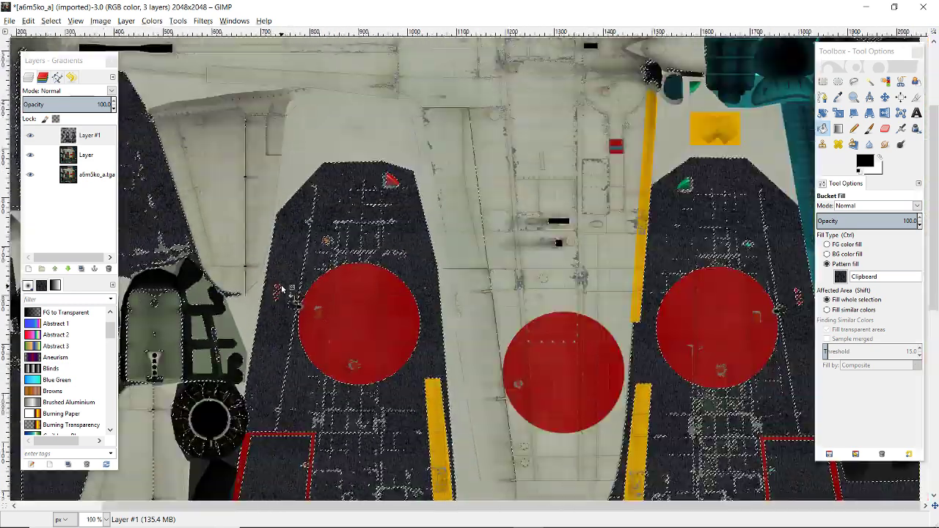
scroll(282, 289, up, 6)
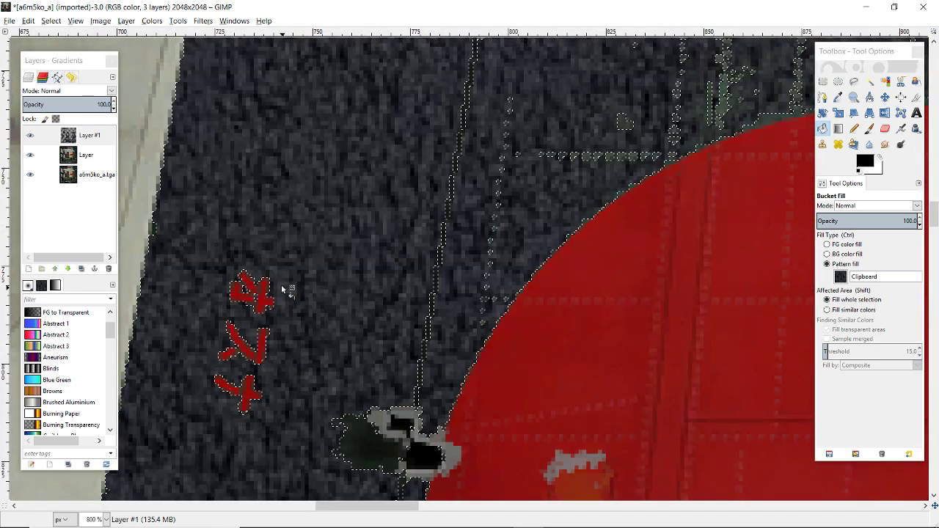
scroll(282, 289, down, 3)
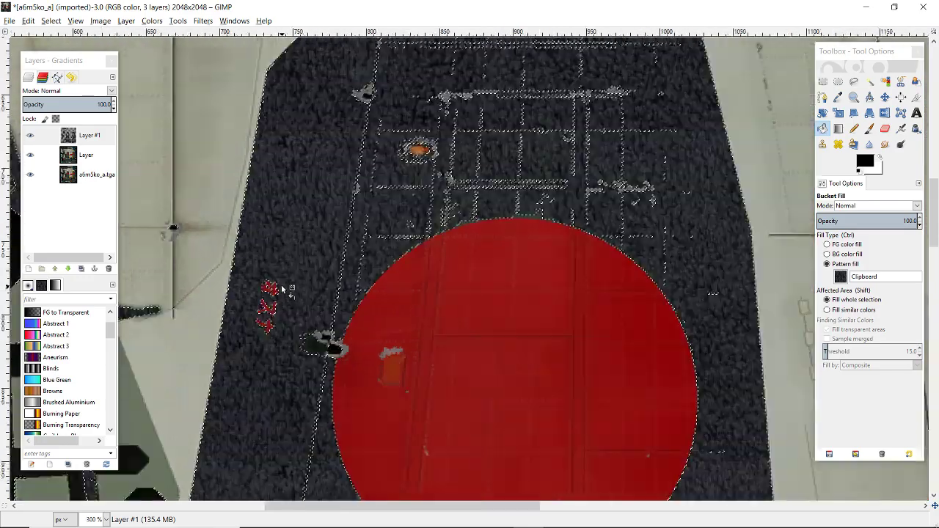
scroll(282, 290, down, 3)
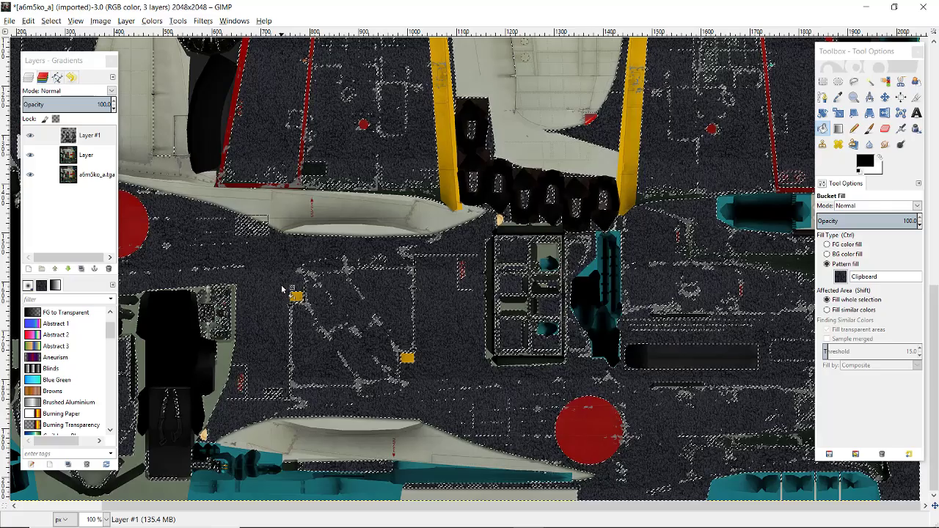
scroll(281, 288, up, 3)
scroll(282, 289, up, 5)
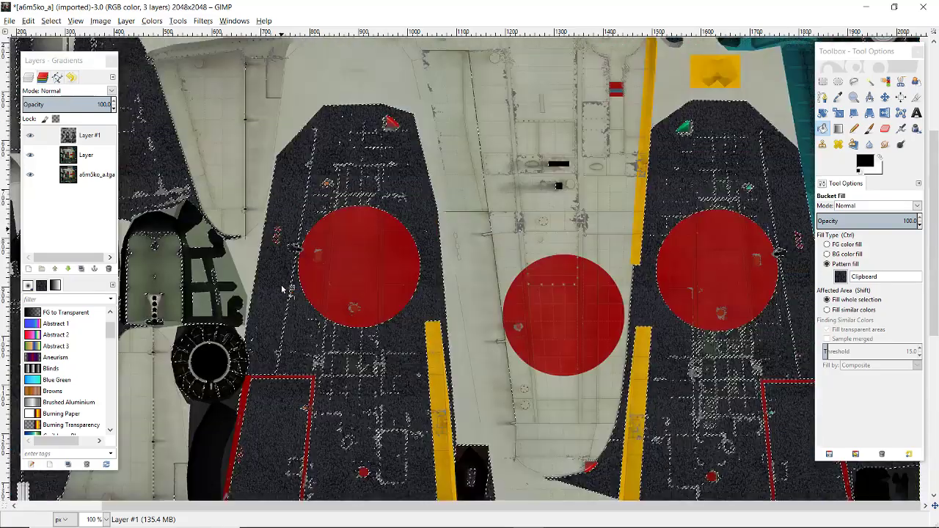
scroll(281, 289, down, 1)
scroll(282, 289, up, 3)
scroll(282, 289, up, 2)
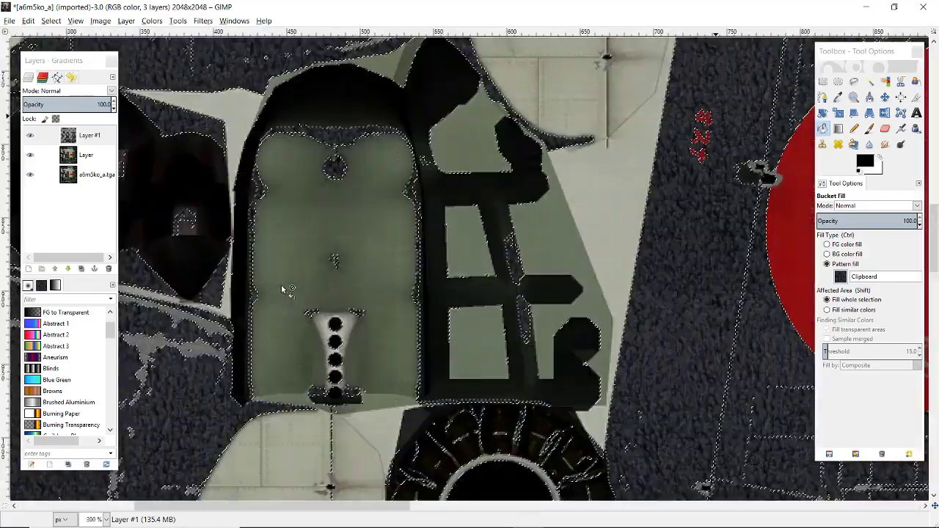
scroll(317, 303, down, 2)
scroll(507, 311, down, 2)
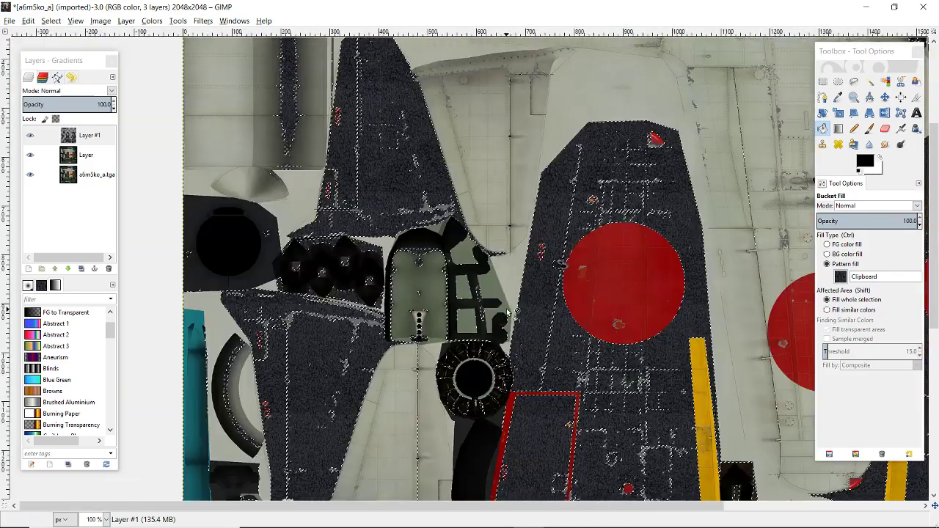
scroll(506, 311, down, 2)
scroll(577, 307, down, 2)
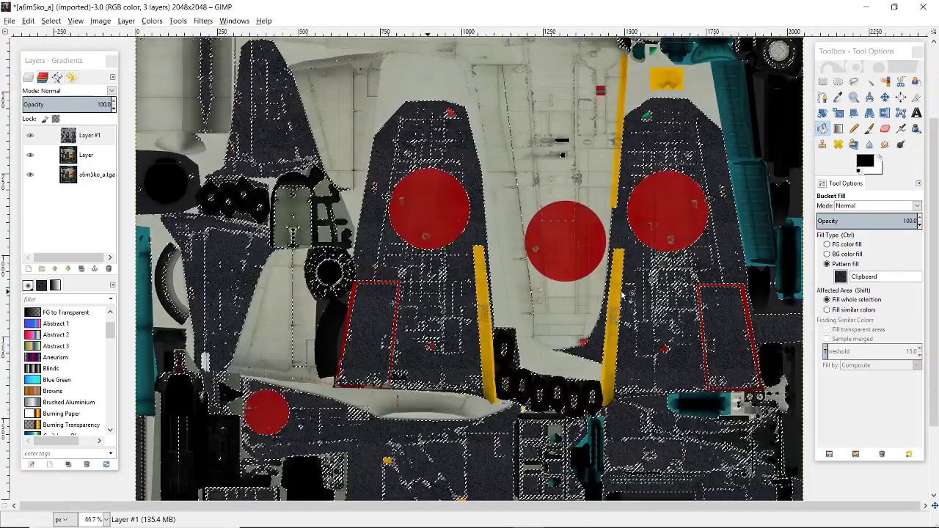
scroll(455, 261, up, 2)
scroll(454, 261, up, 3)
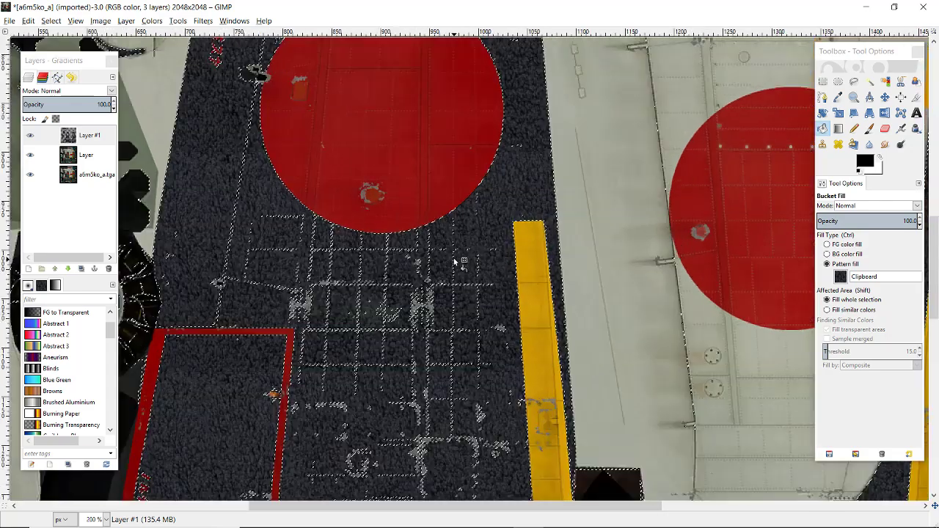
scroll(454, 260, down, 2)
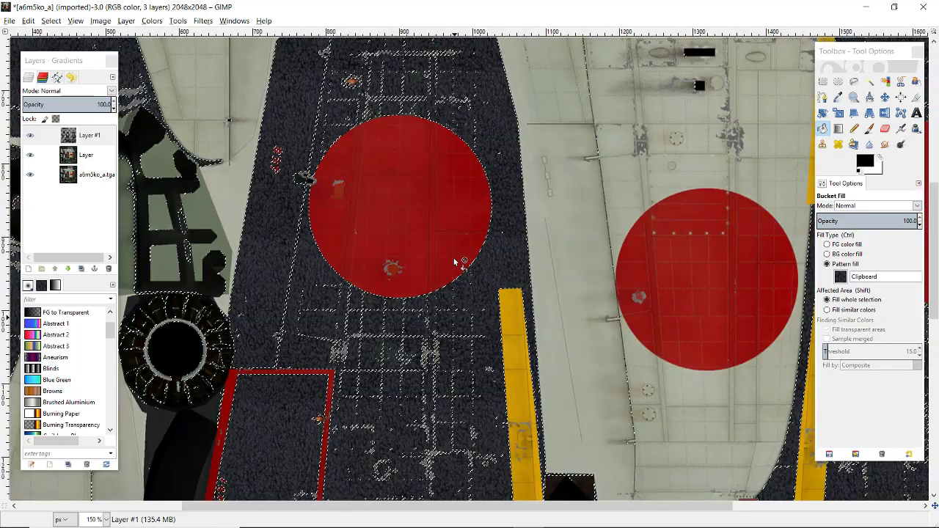
scroll(453, 261, down, 3)
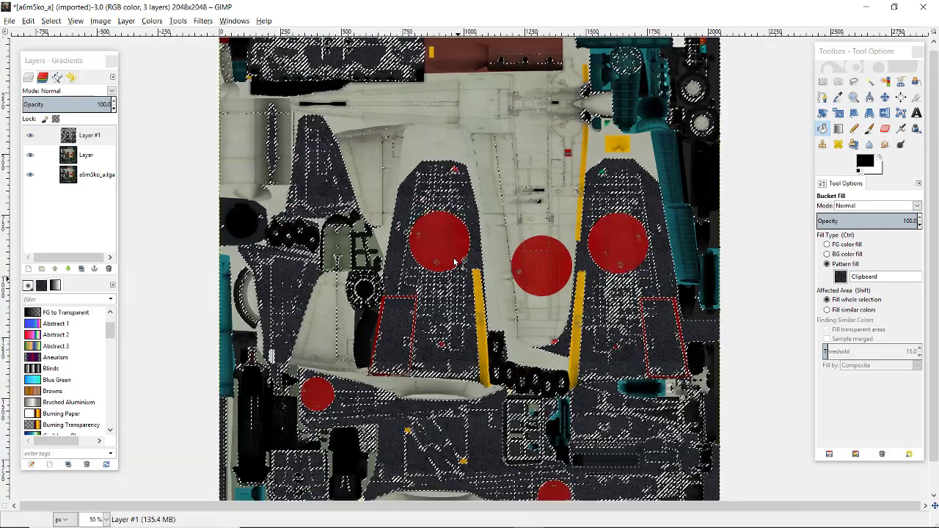
scroll(454, 262, up, 3)
scroll(454, 257, up, 1)
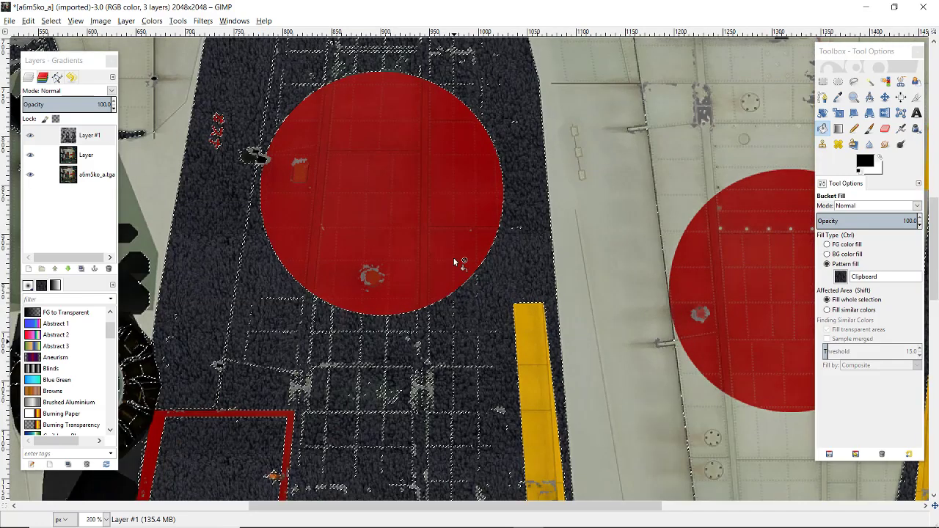
On the layer named Layer, add the red roundel paint to the selection with Select by Color at threshold 15.
click(86, 154)
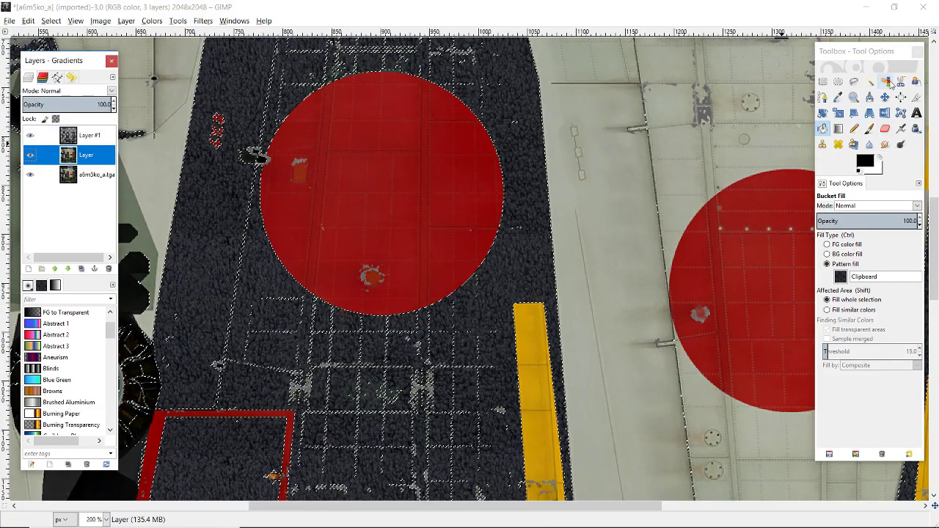
click(887, 82)
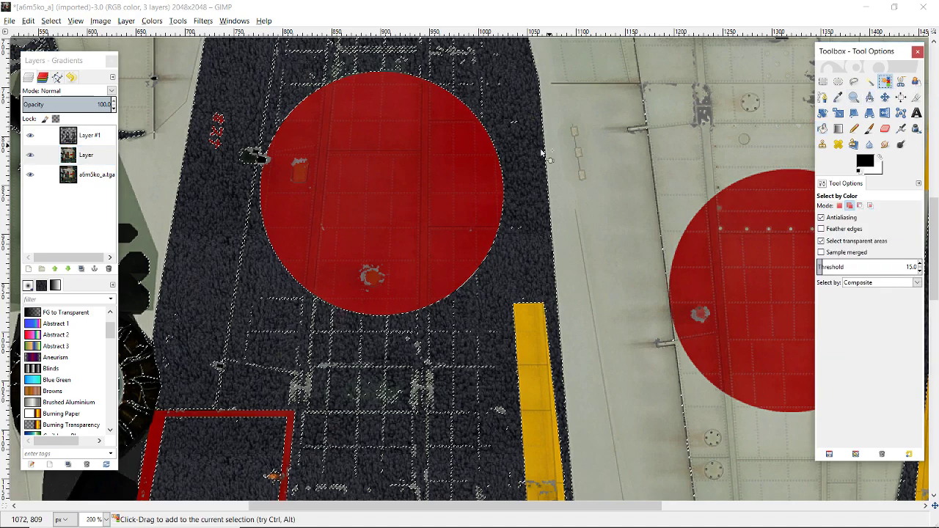
click(463, 171)
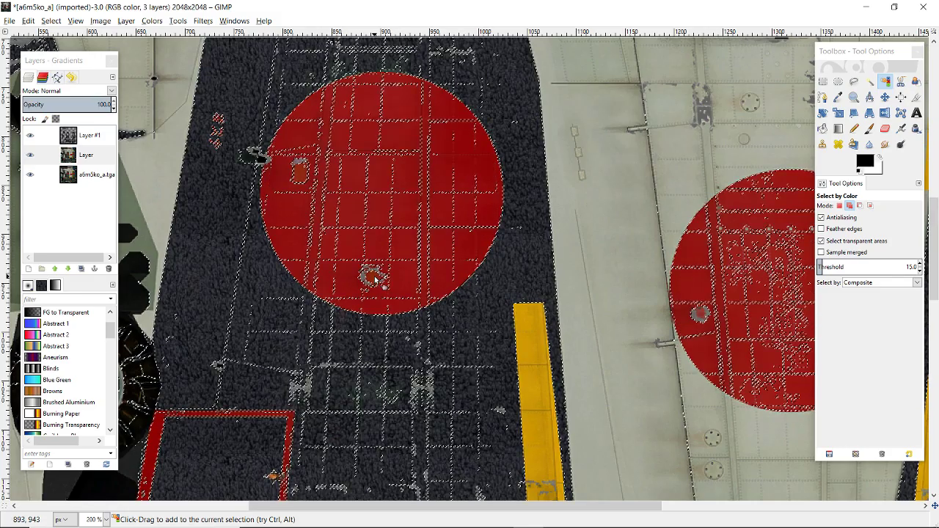
Bucket-fill the extended selection on Layer #1 with the Clipboard pattern to cover the red roundels, and inspect the roundel on the pale wing.
scroll(501, 302, down, 2)
scroll(501, 302, down, 2)
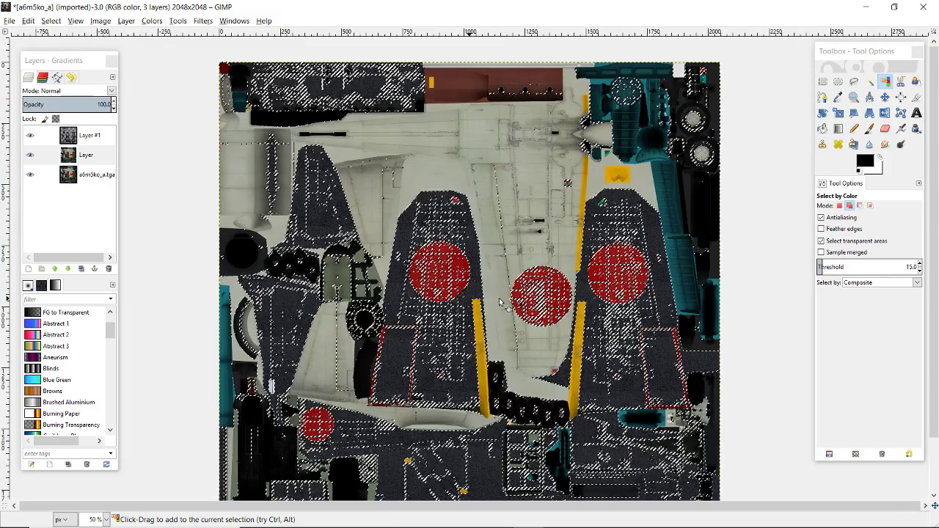
scroll(499, 301, up, 3)
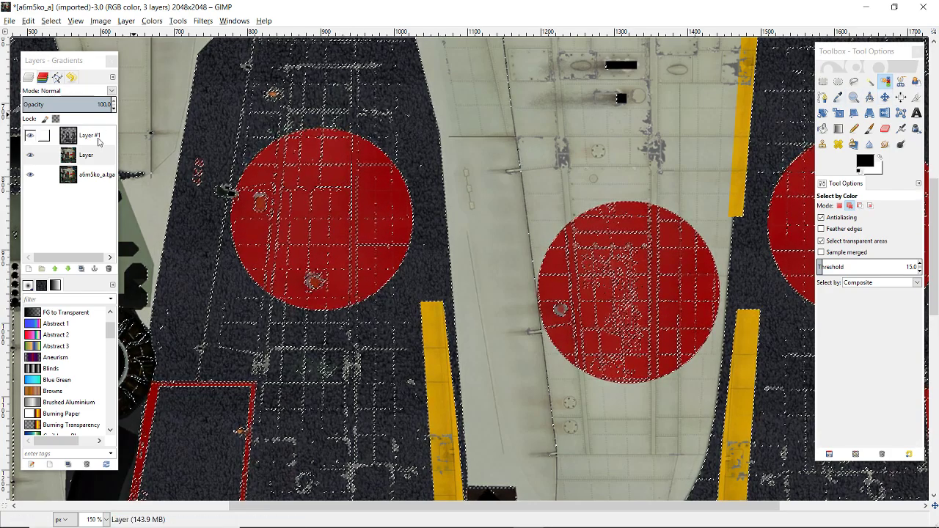
click(100, 142)
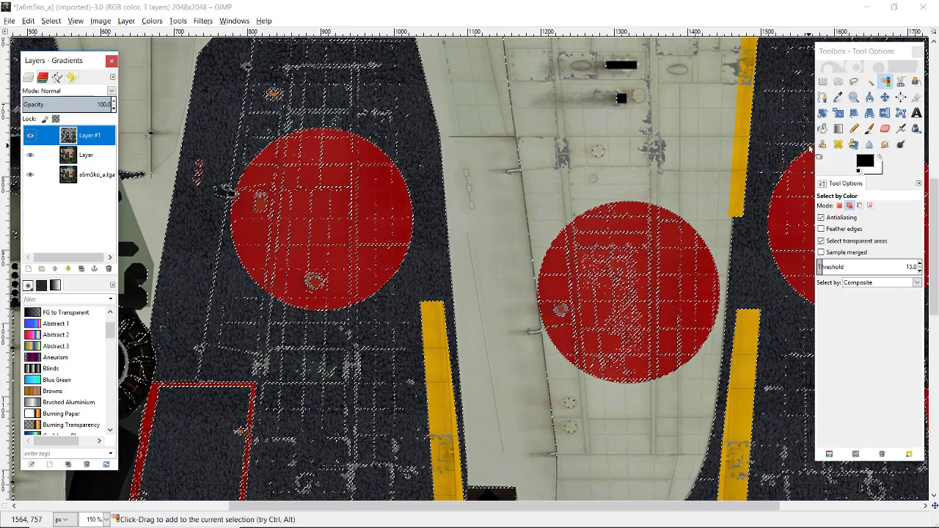
click(822, 128)
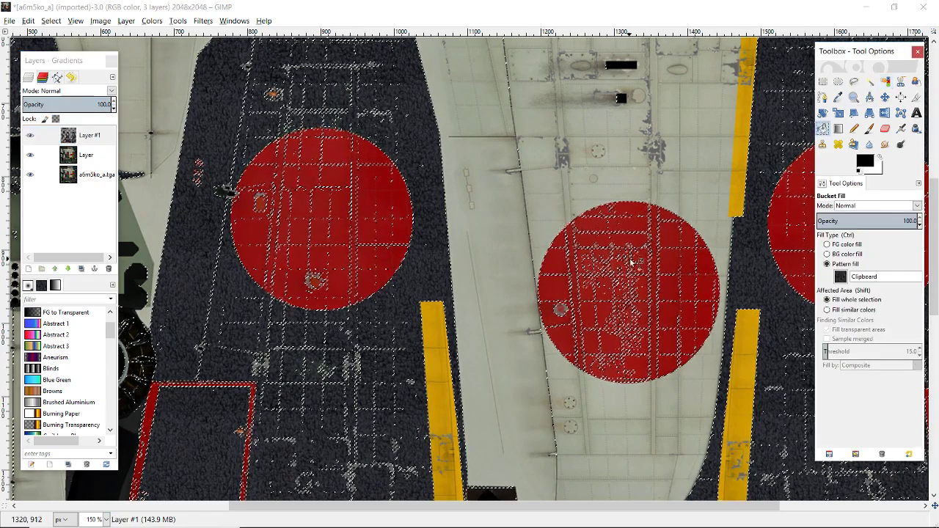
click(662, 267)
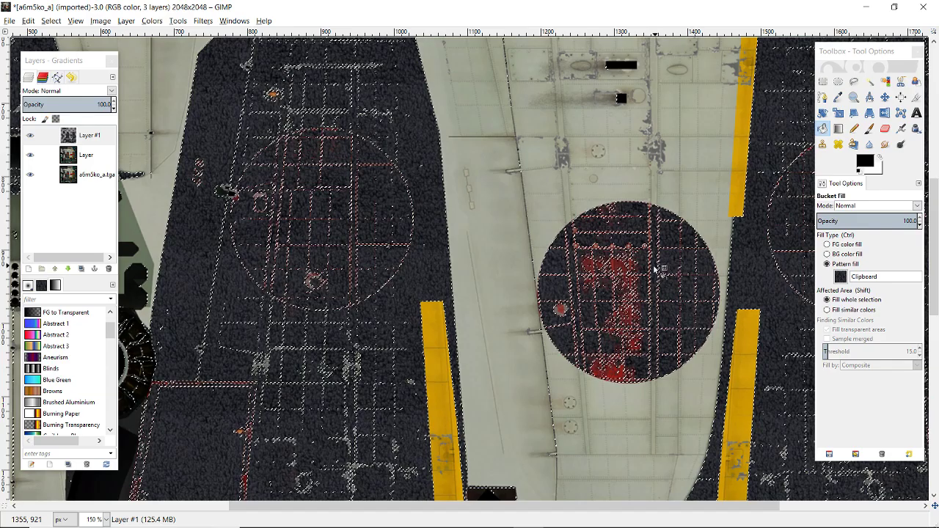
scroll(615, 297, up, 1)
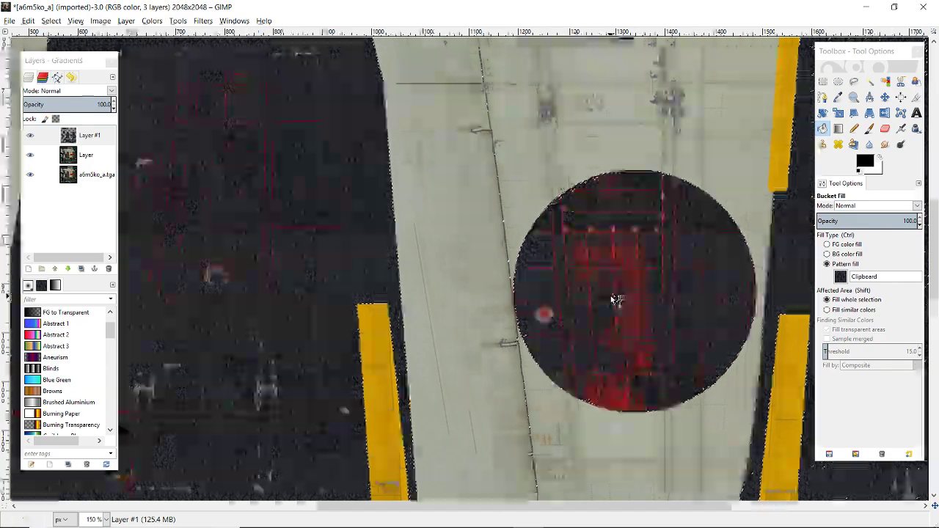
scroll(614, 297, up, 2)
scroll(624, 278, up, 2)
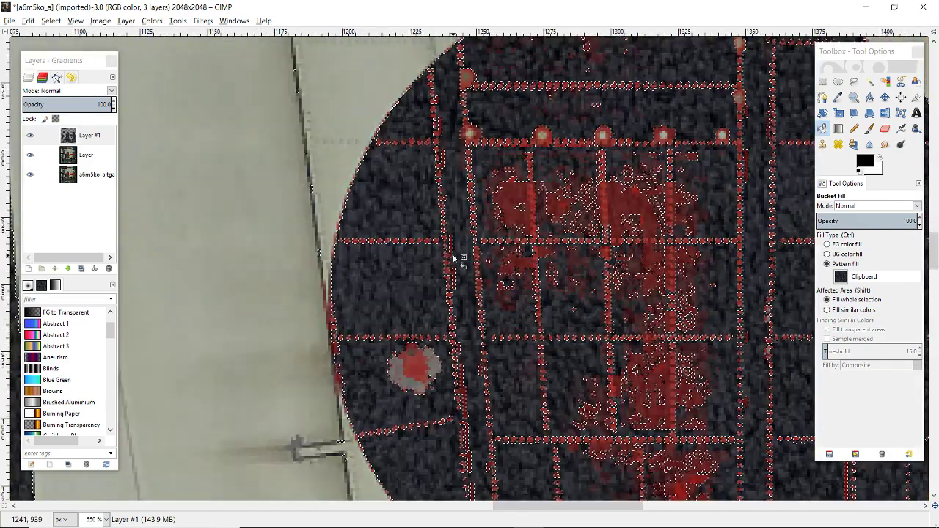
Make the layer named Layer active and clear the selection across the whole skin texture.
scroll(388, 253, down, 1)
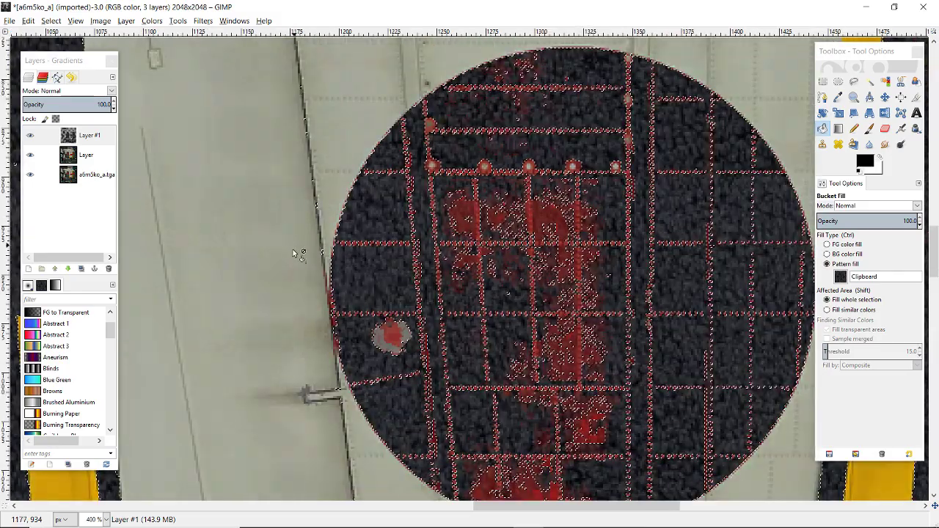
scroll(294, 253, down, 3)
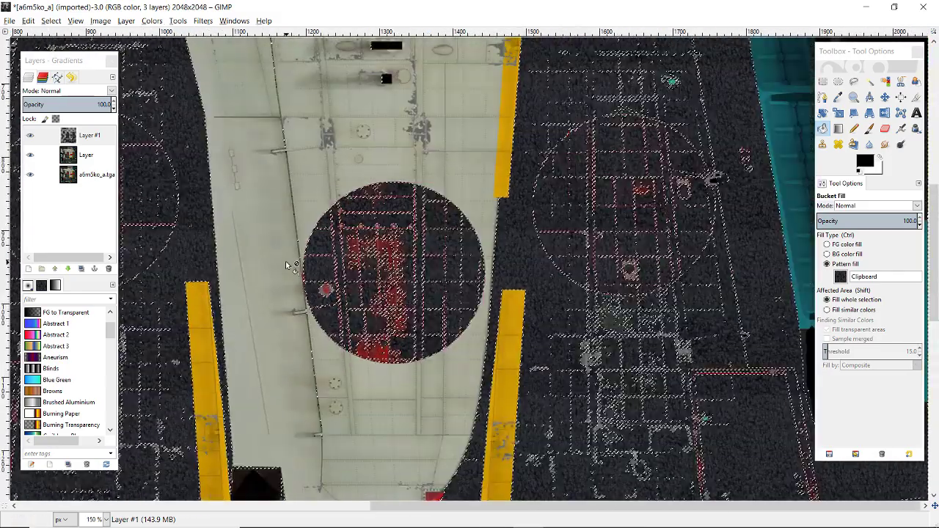
scroll(288, 265, down, 2)
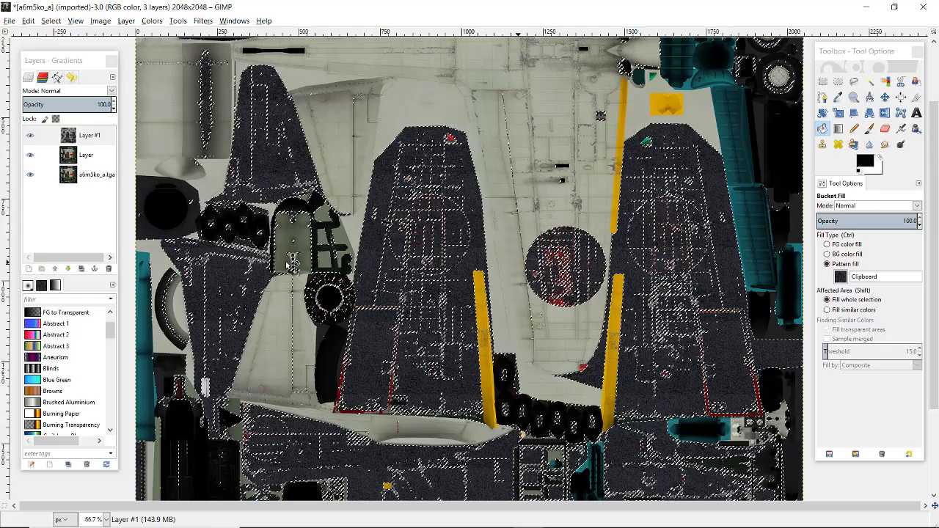
scroll(508, 253, up, 1)
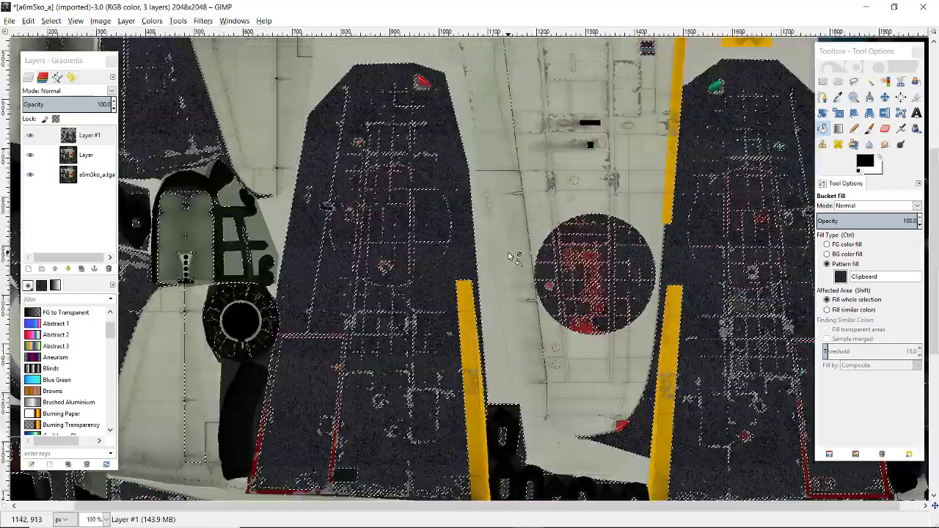
scroll(508, 254, up, 2)
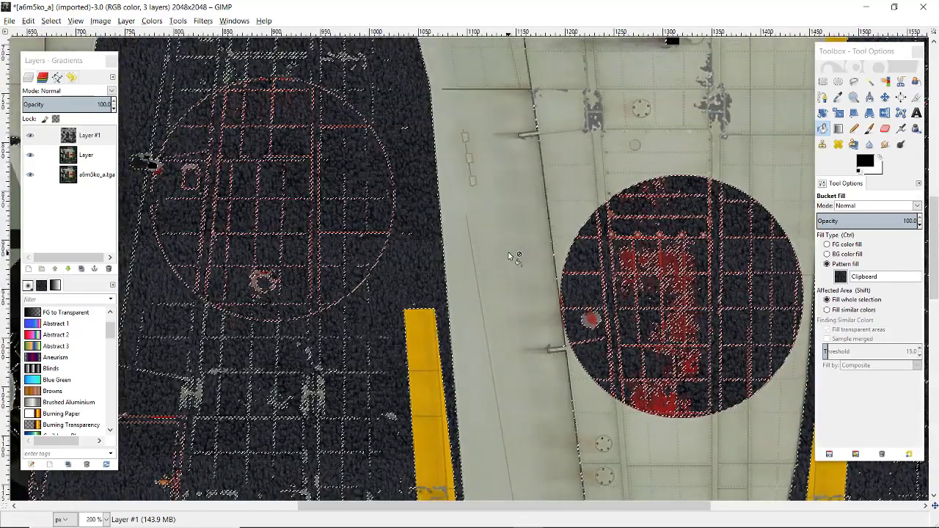
click(85, 160)
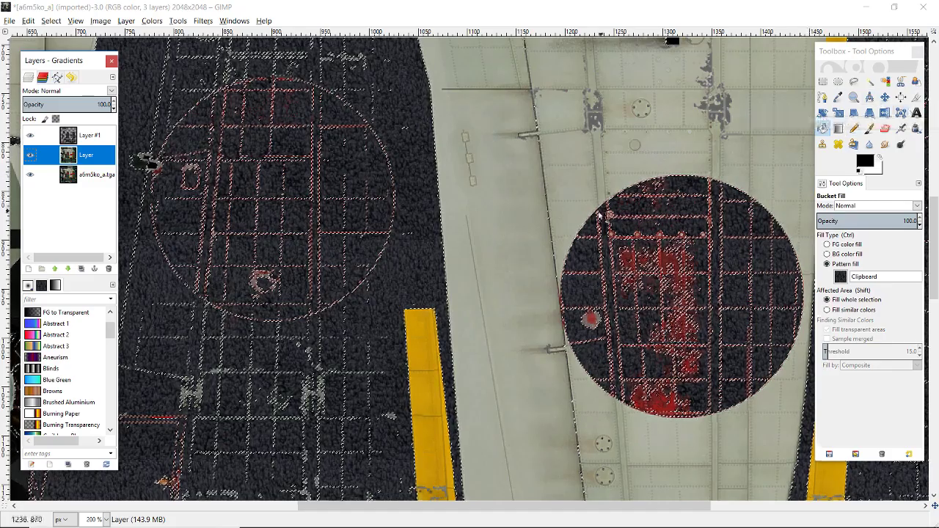
scroll(598, 214, down, 4)
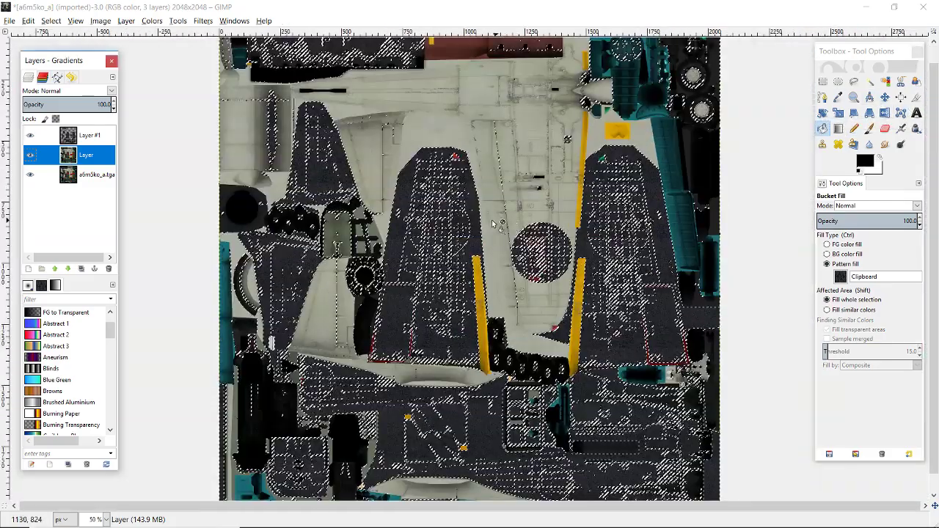
click(51, 21)
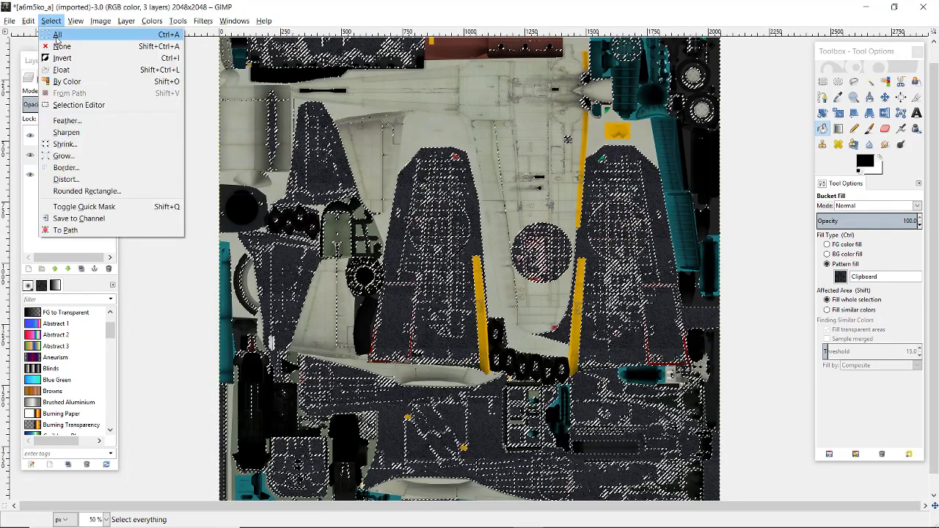
click(57, 36)
Delete the pattern-filled Layer #1 and create a new transparent 2048 x 2048 px layer in its place.
click(91, 135)
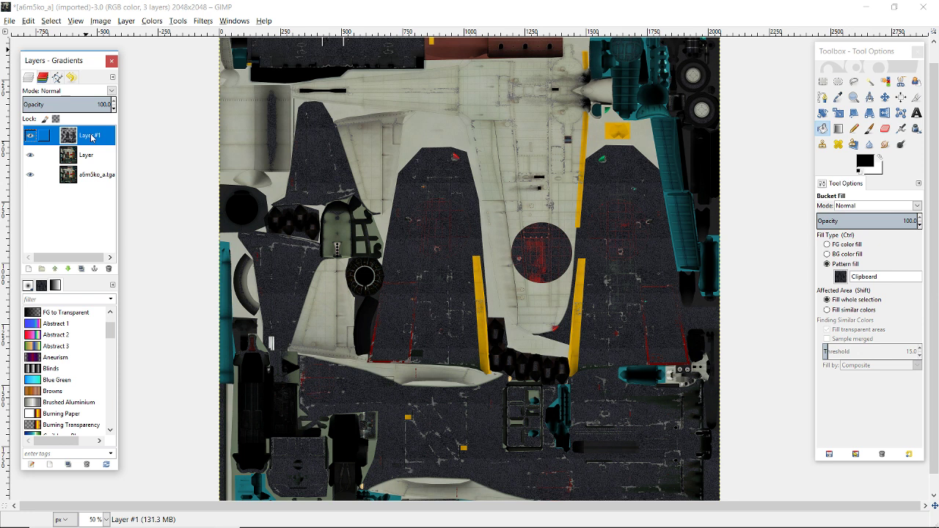
key(Delete)
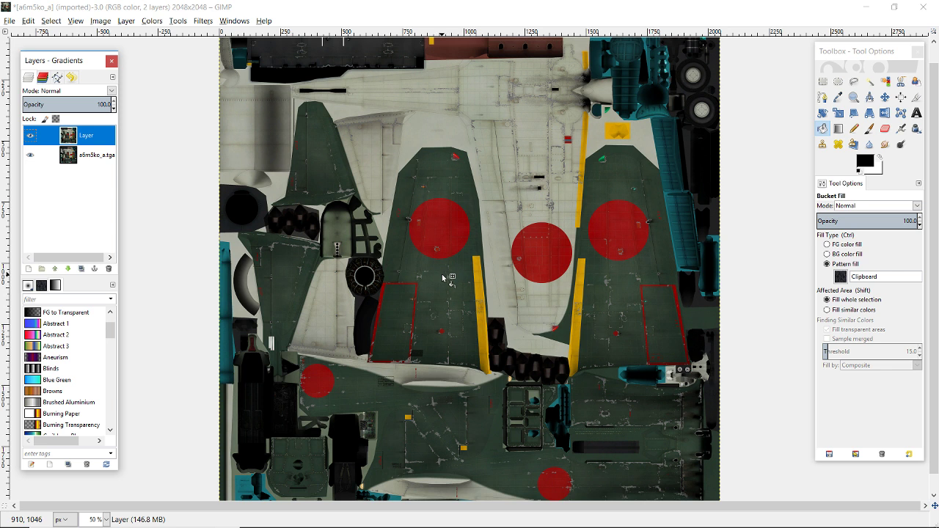
click(28, 269)
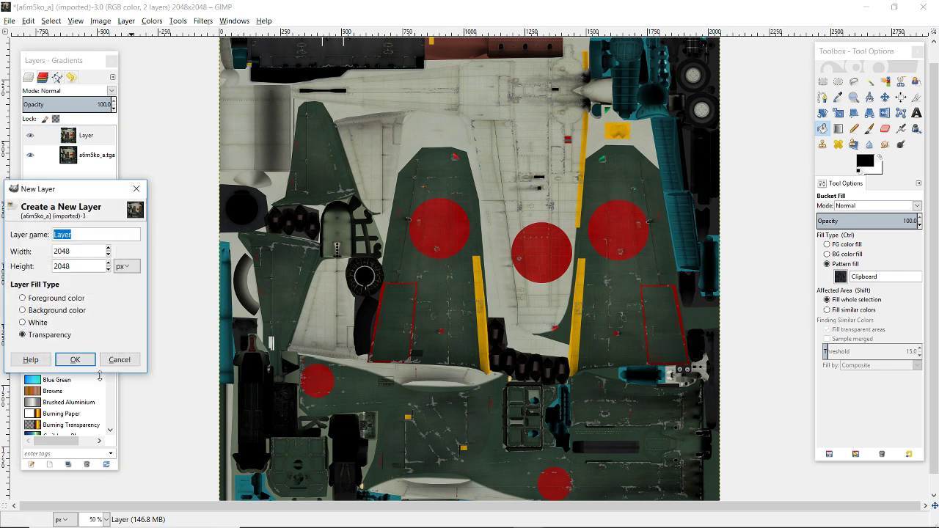
click(76, 360)
Check the stream chat on the YouTube Live Dashboard in Firefox and return to GIMP.
key(alt+Tab)
key(alt+Tab)
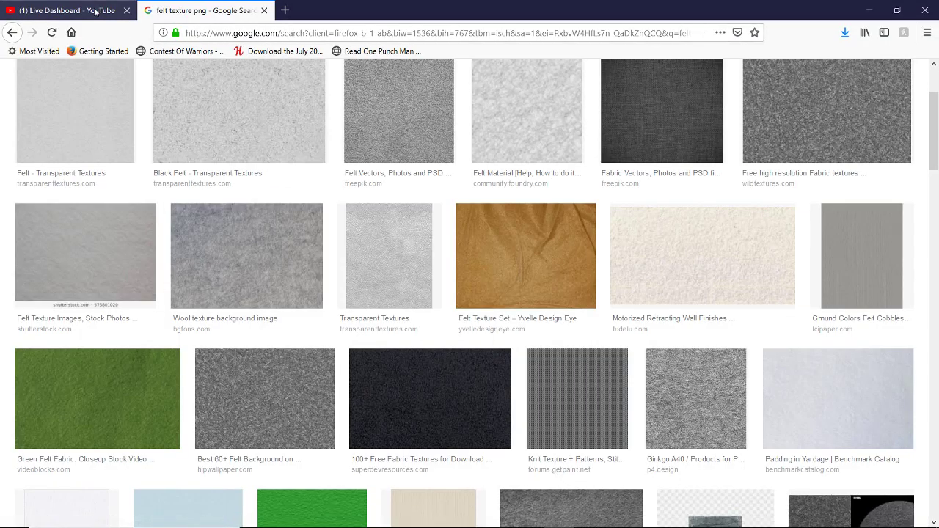
click(95, 11)
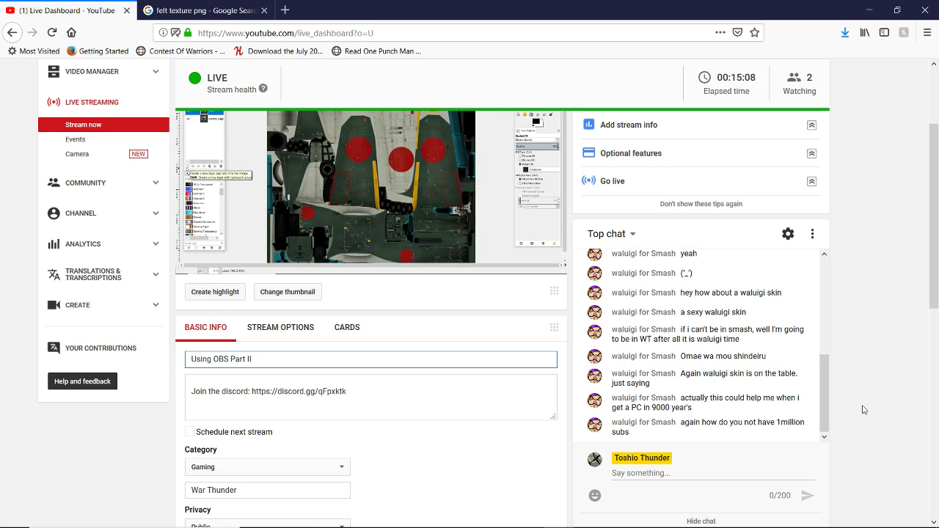
scroll(864, 409, up, 3)
key(alt+Tab)
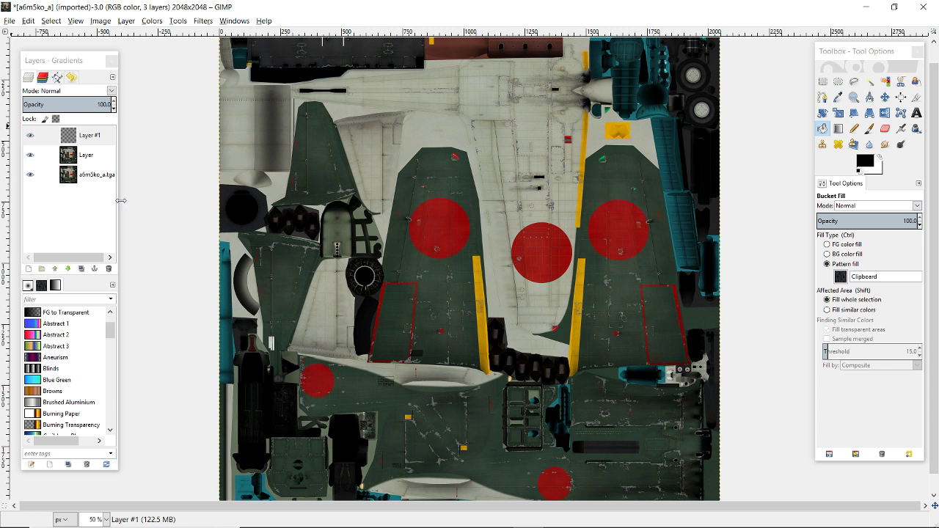
Bring the Zero artwork 3d50c080549bfa25f8200b27dbd303fe from the Downloads Zero folder into the skin image as a new layer.
mouse_move(285, 514)
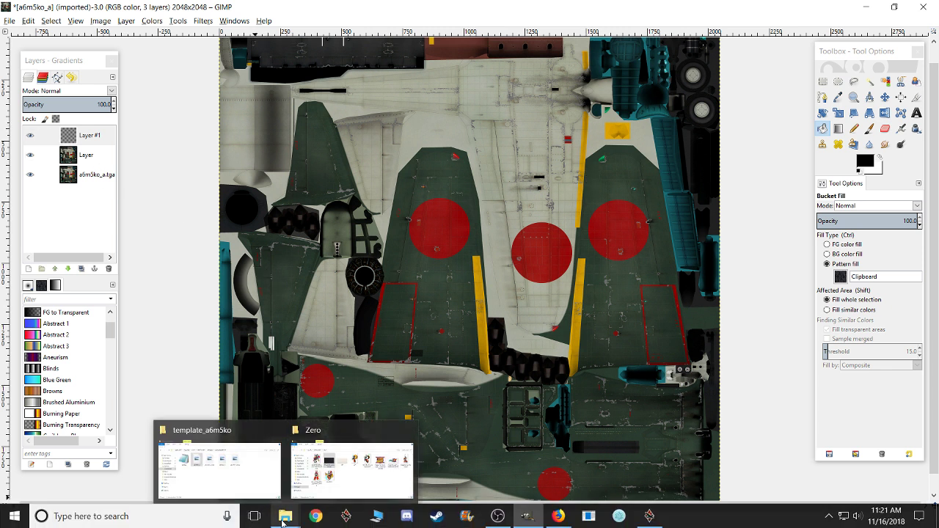
click(336, 440)
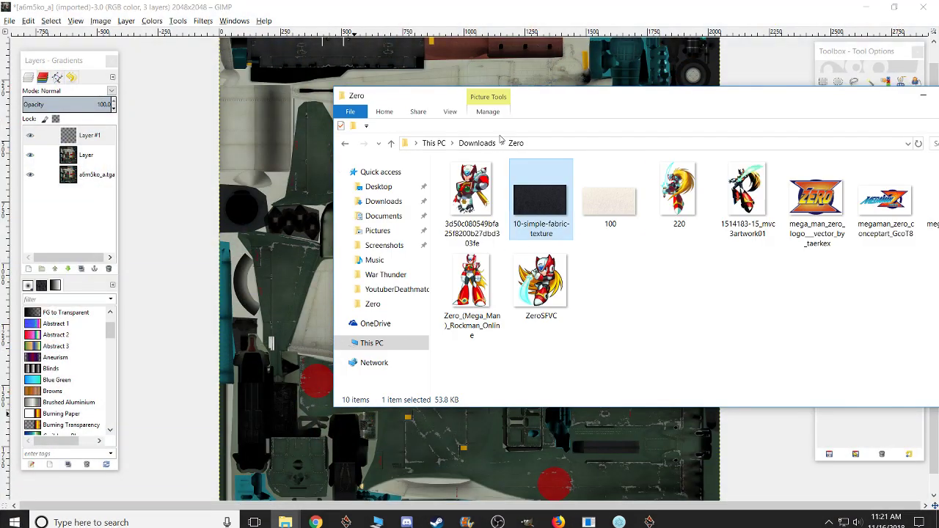
drag(566, 104, 447, 272)
drag(359, 367, 353, 179)
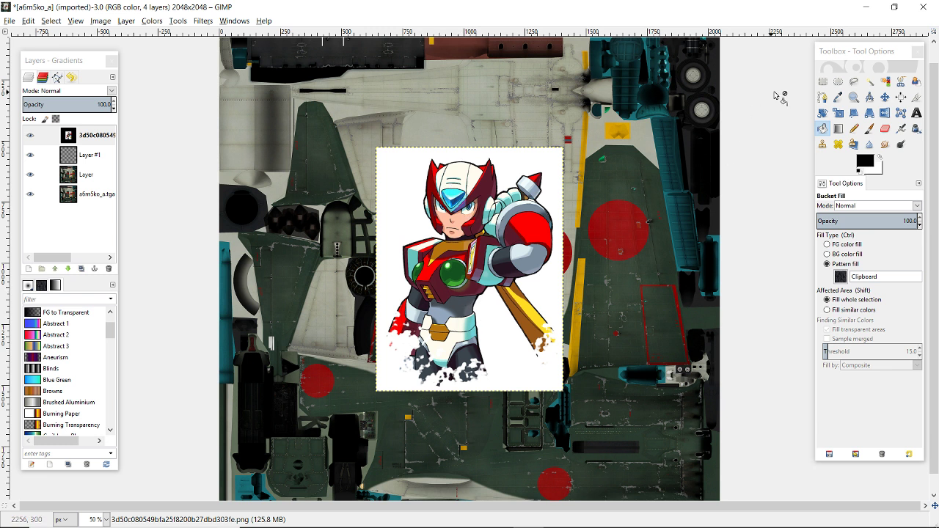
Select the white background around the Zero artwork with Fuzzy Select in add mode at threshold 15, and inspect the figure's outline.
click(869, 82)
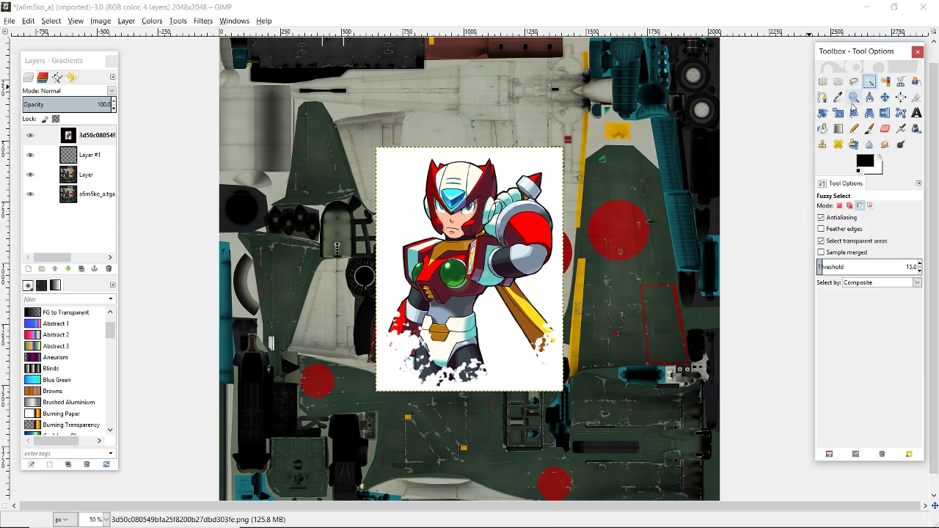
click(850, 206)
click(557, 302)
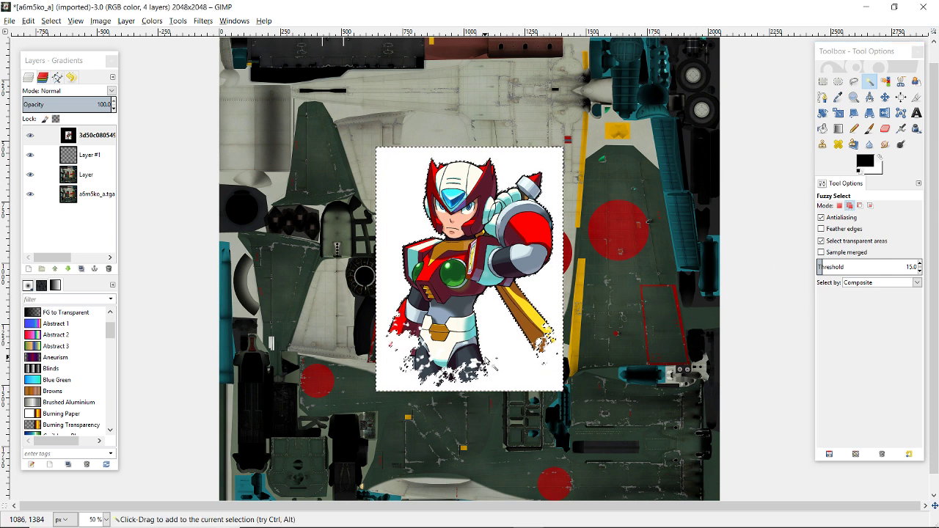
scroll(490, 242, up, 4)
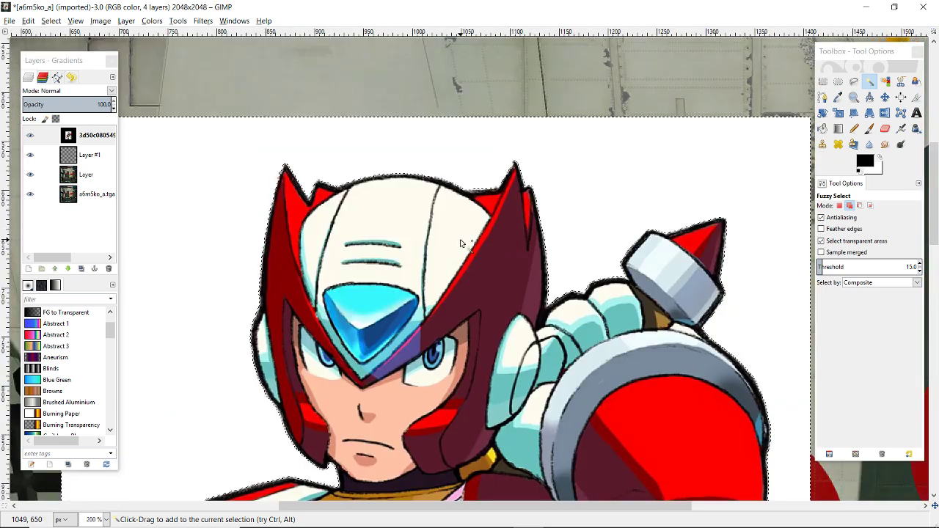
scroll(443, 240, down, 2)
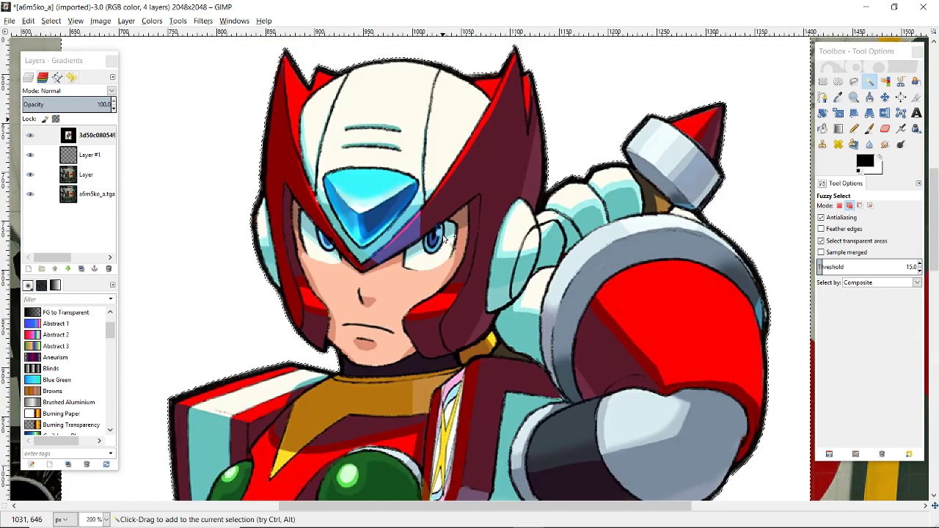
scroll(209, 274, up, 2)
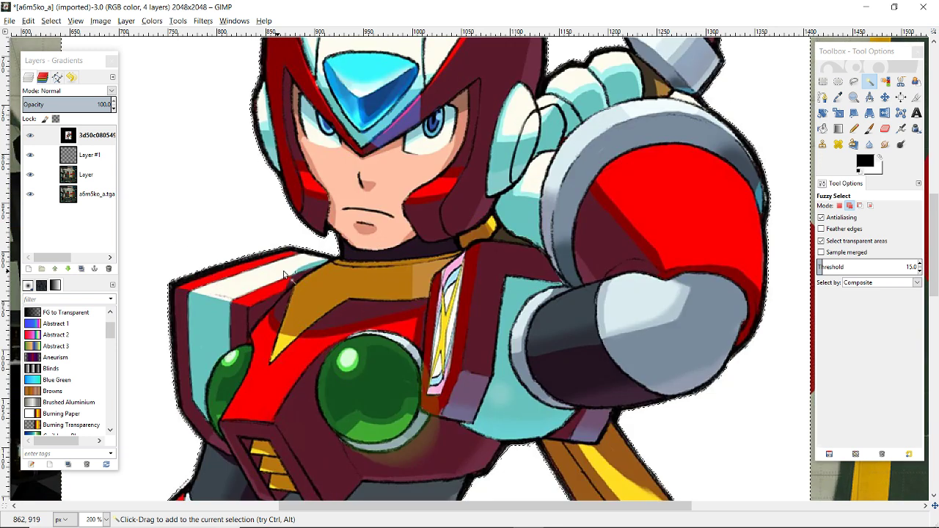
scroll(303, 250, down, 6)
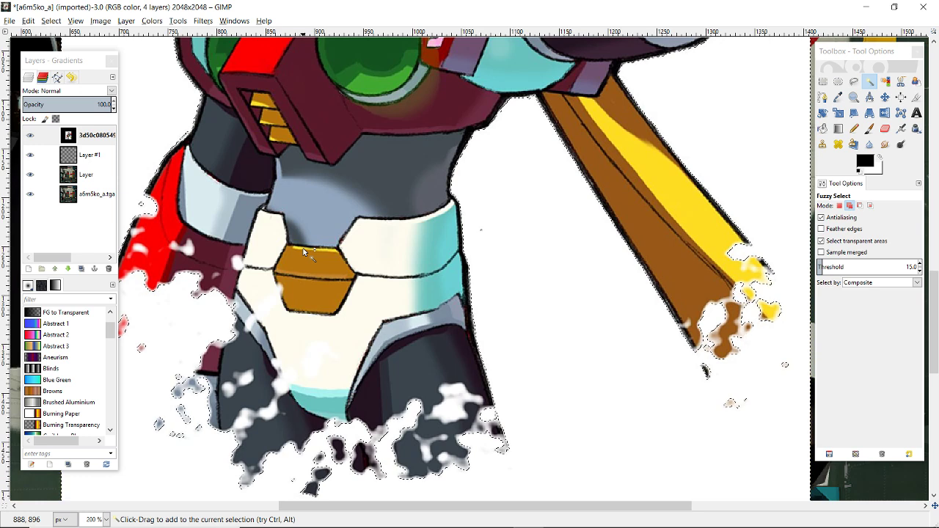
Try to add the white fleck beside the cream belt to the background selection, and take the belt section out again.
click(240, 263)
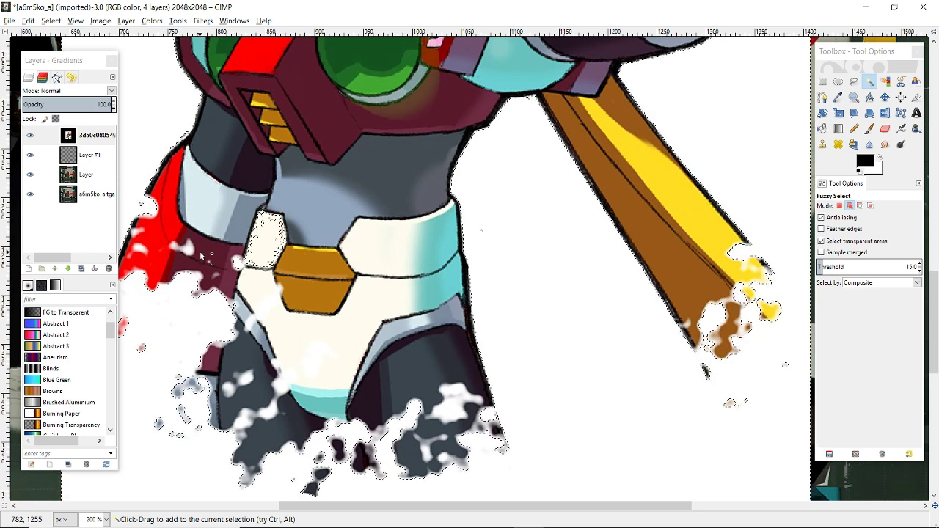
key(ctrl)
ctrl+click(249, 272)
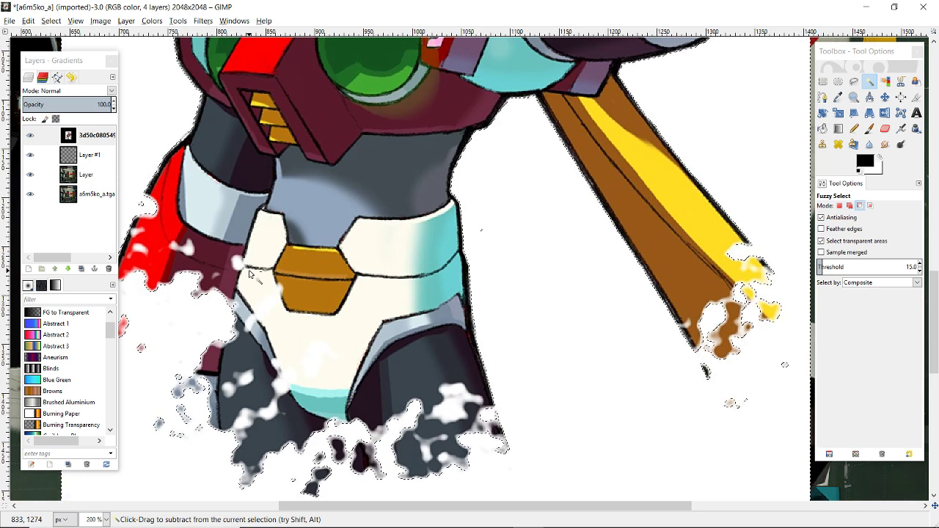
Add the white flecks inside the red and maroon forearm and the dark legs to the selection, leaving out the cream pelvis.
click(180, 251)
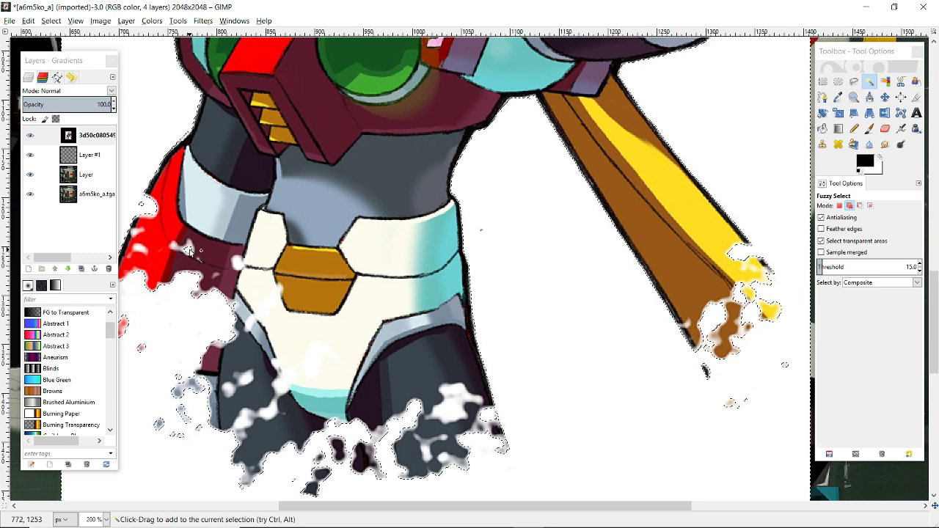
click(144, 260)
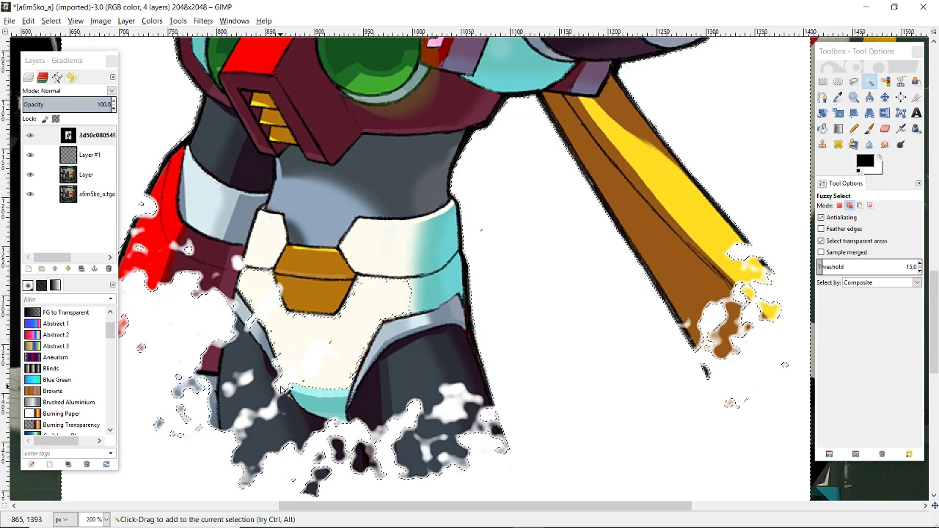
key(ctrl)
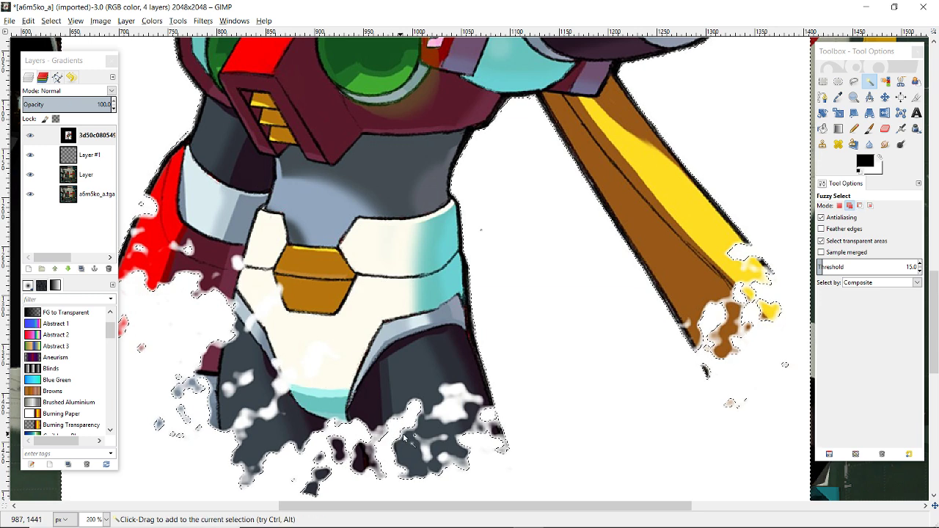
click(321, 476)
click(449, 416)
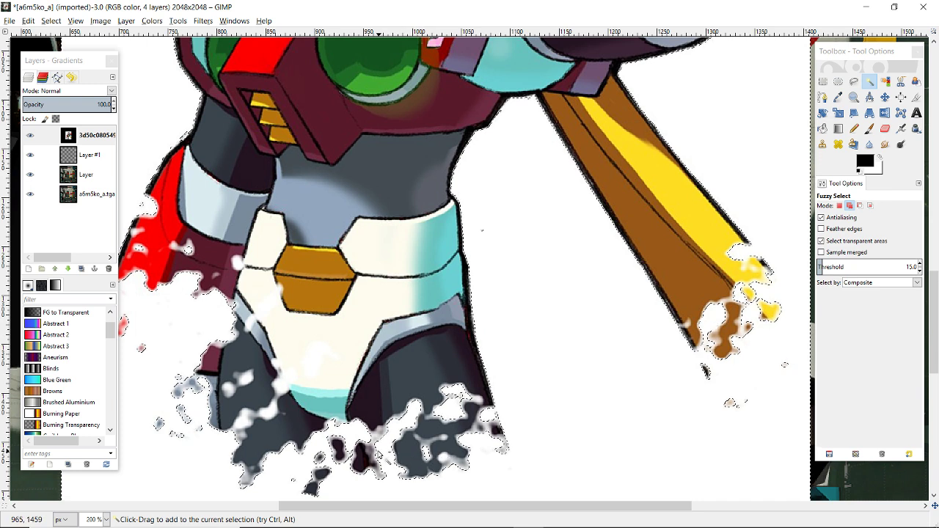
scroll(263, 371, down, 3)
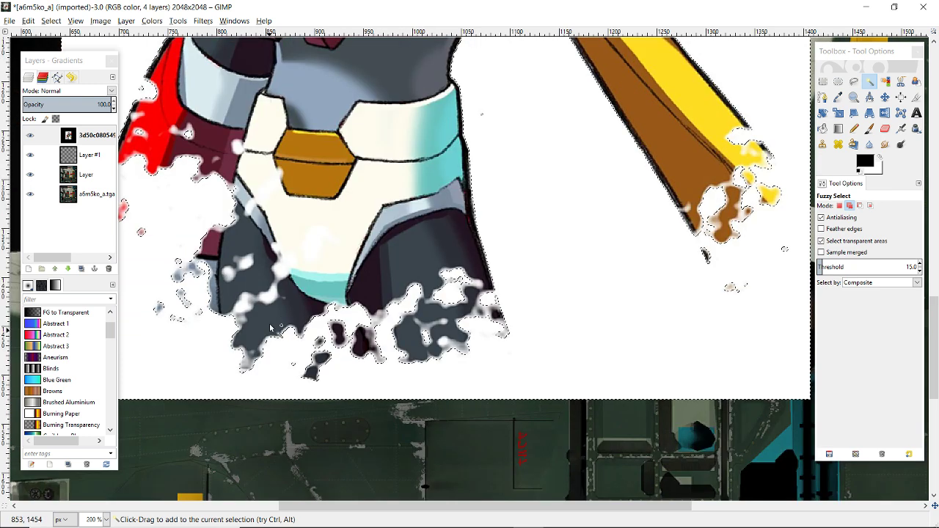
shift+click(278, 274)
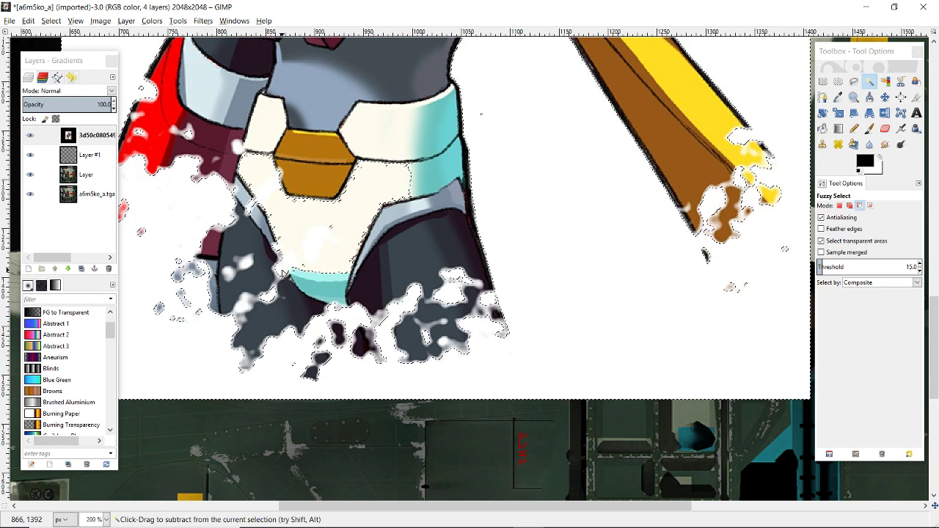
Set the Fuzzy Select threshold to 5 and add the white background beside the legs to the selection.
click(865, 269)
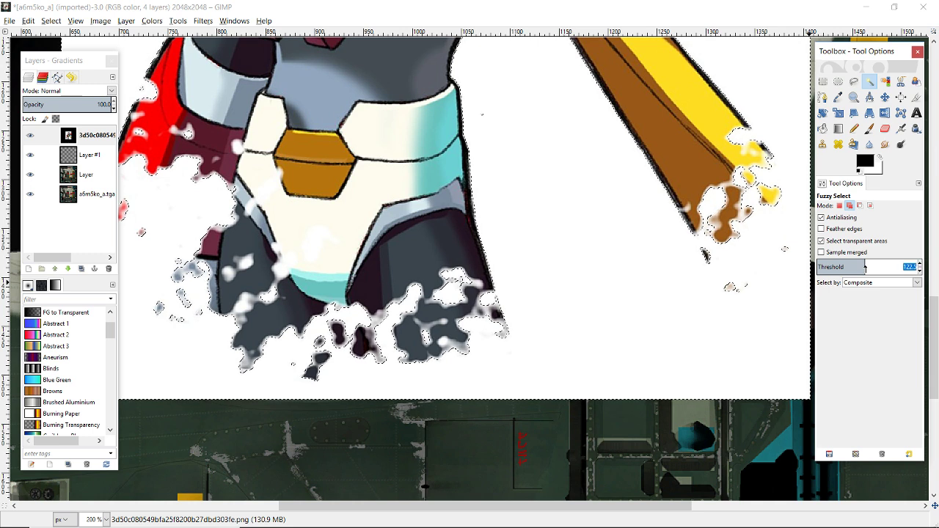
text(5)
key(Return)
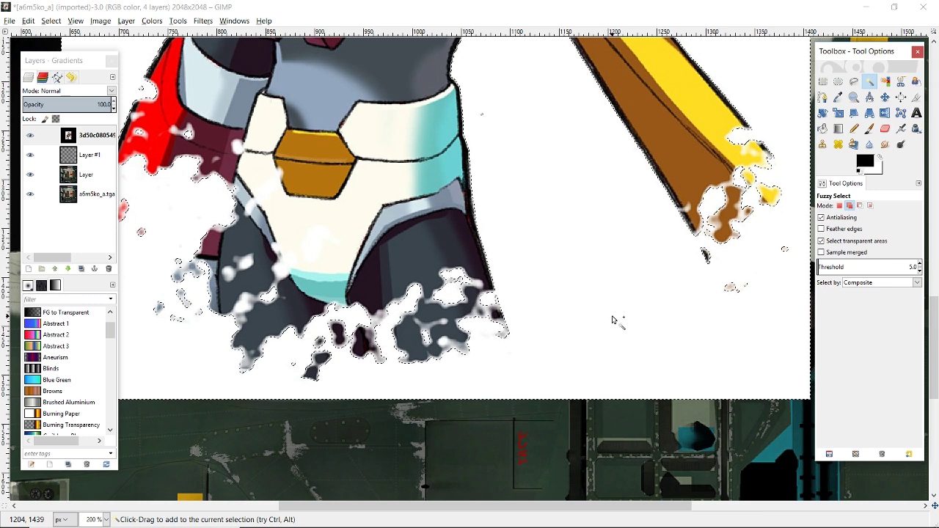
click(581, 336)
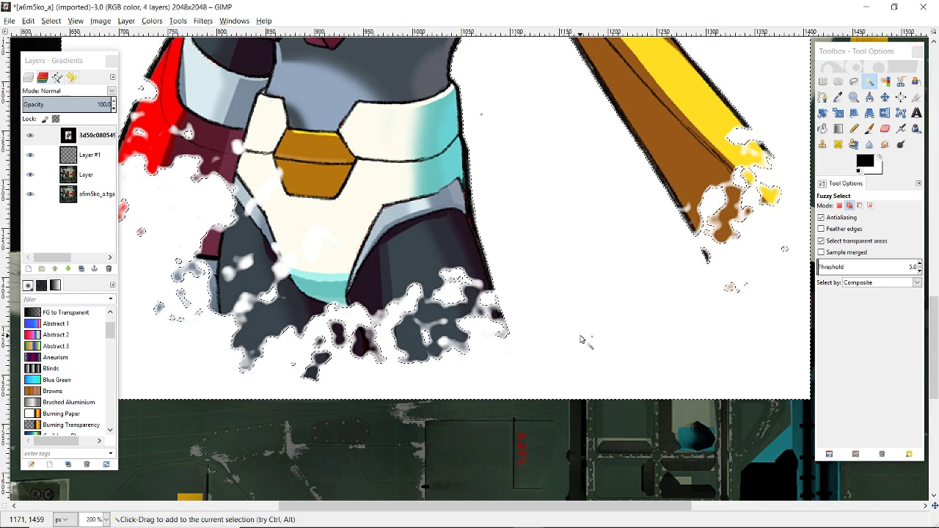
scroll(529, 335, up, 1)
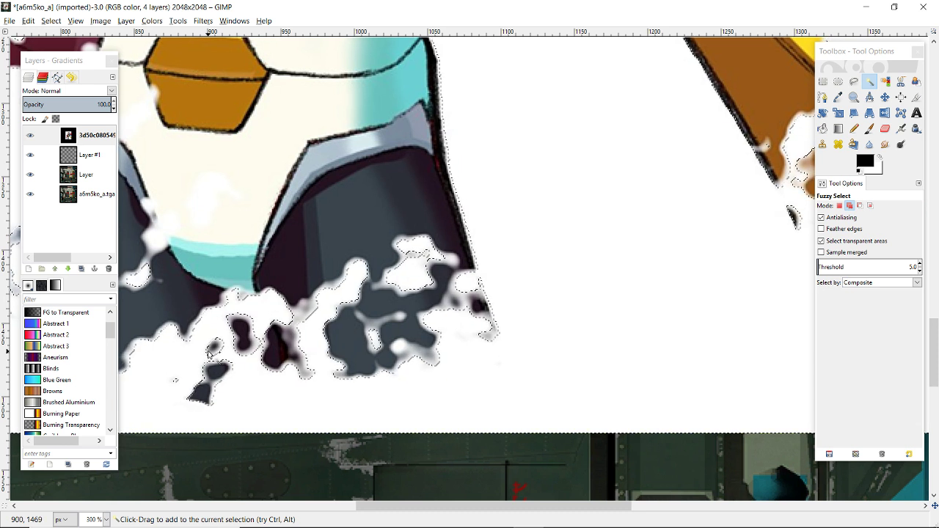
Undo the accidental shift of the Zero artwork against its background selection.
key(ctrl+z)
key(ctrl+z)
key(ctrl+z)
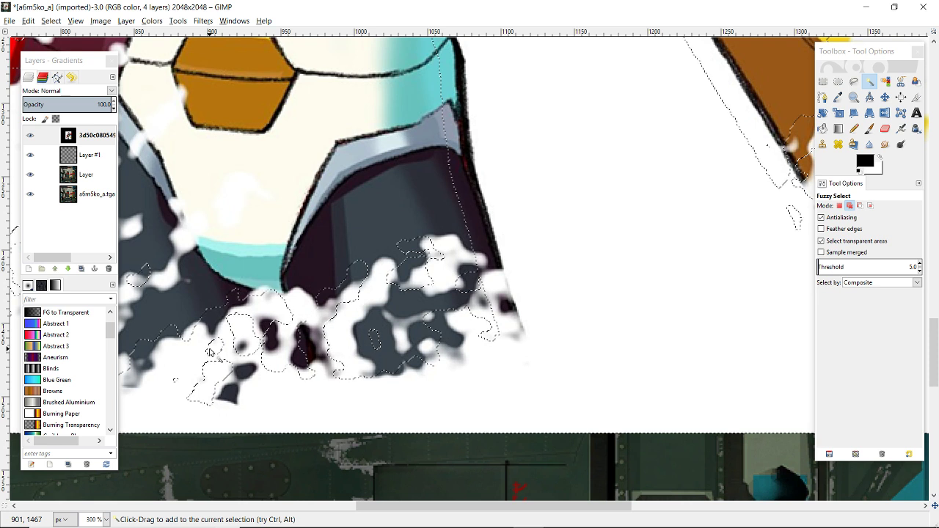
key(ctrl+z)
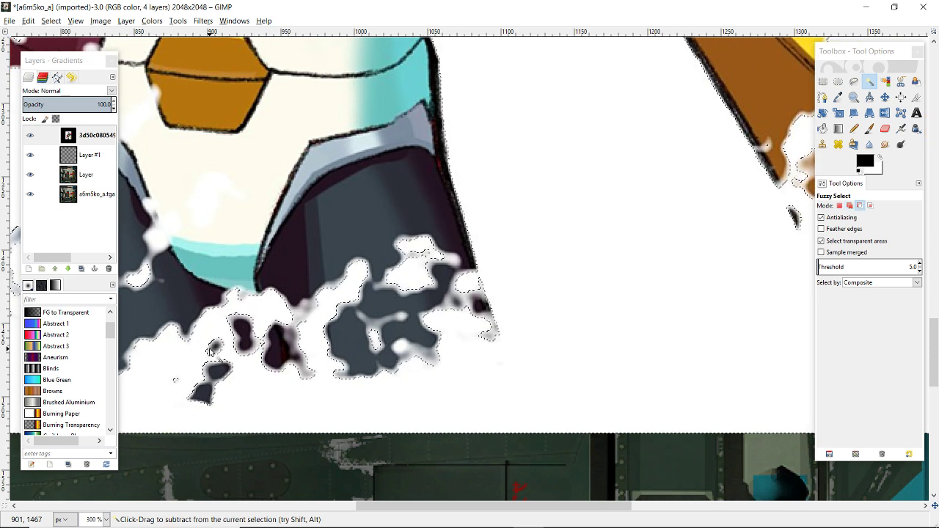
Add the white flecks inside the cream pelvis and at its edge beside the leg to the background selection.
scroll(416, 243, down, 1)
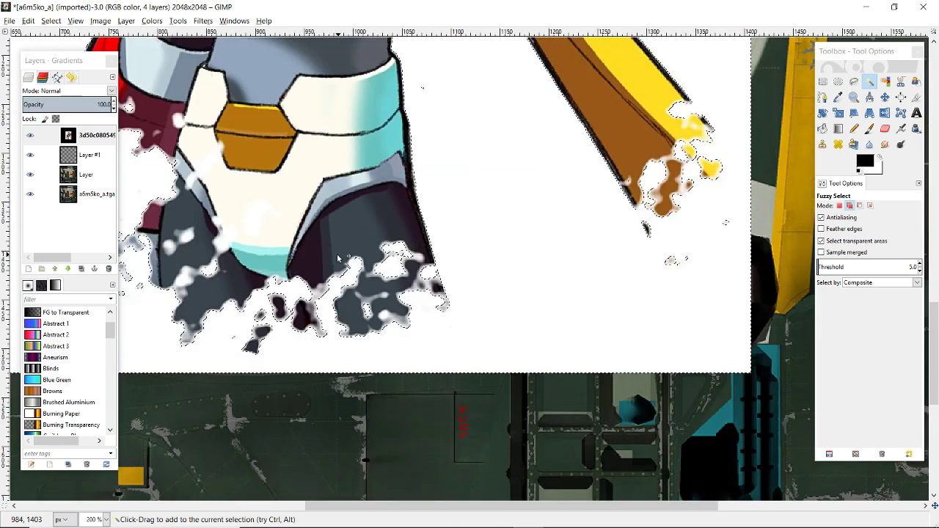
drag(354, 509, 254, 501)
scroll(303, 274, up, 1)
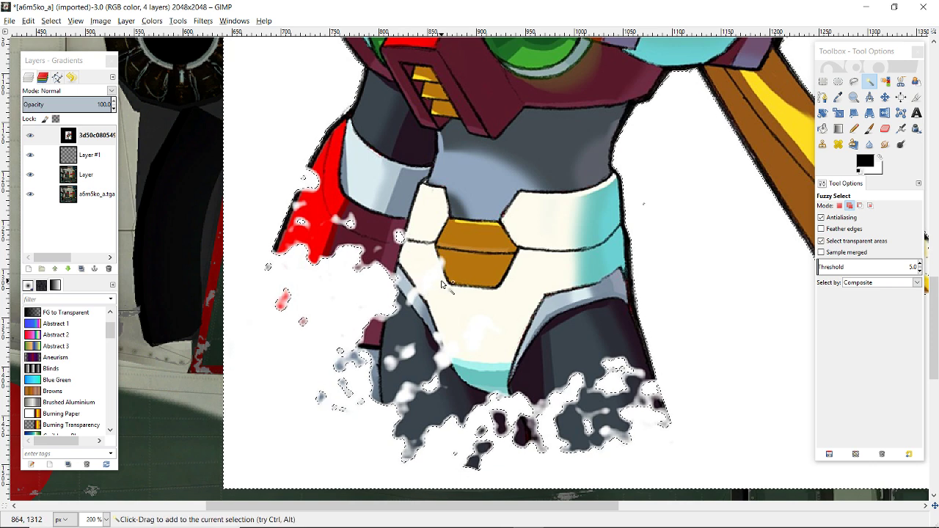
scroll(441, 283, up, 3)
scroll(495, 248, down, 2)
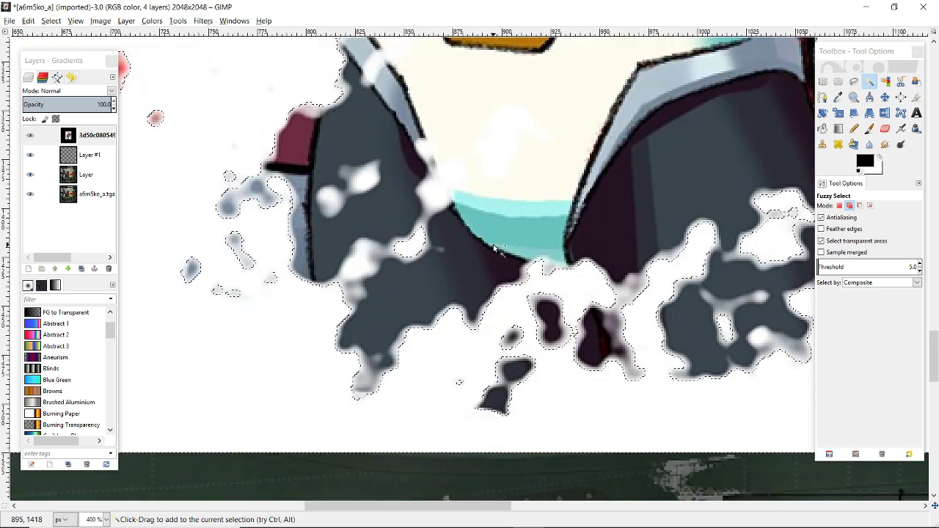
scroll(495, 248, up, 2)
click(501, 256)
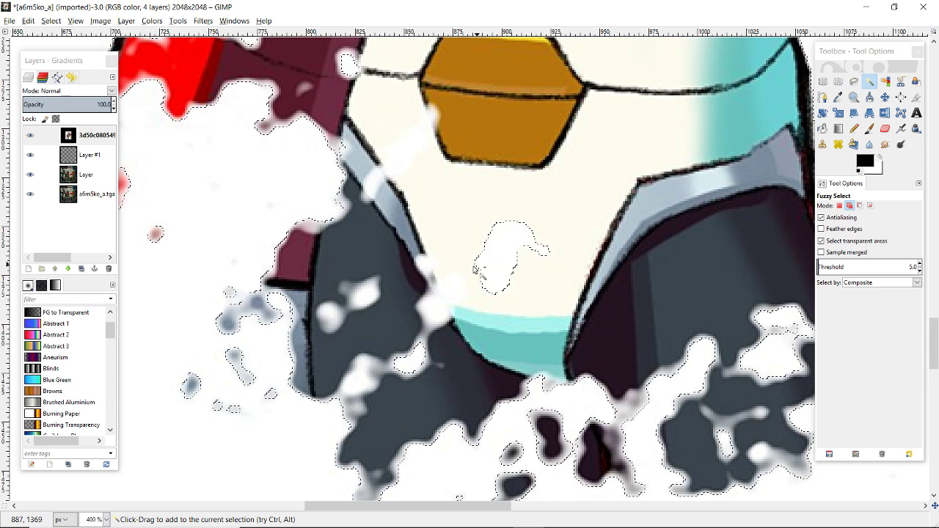
click(433, 255)
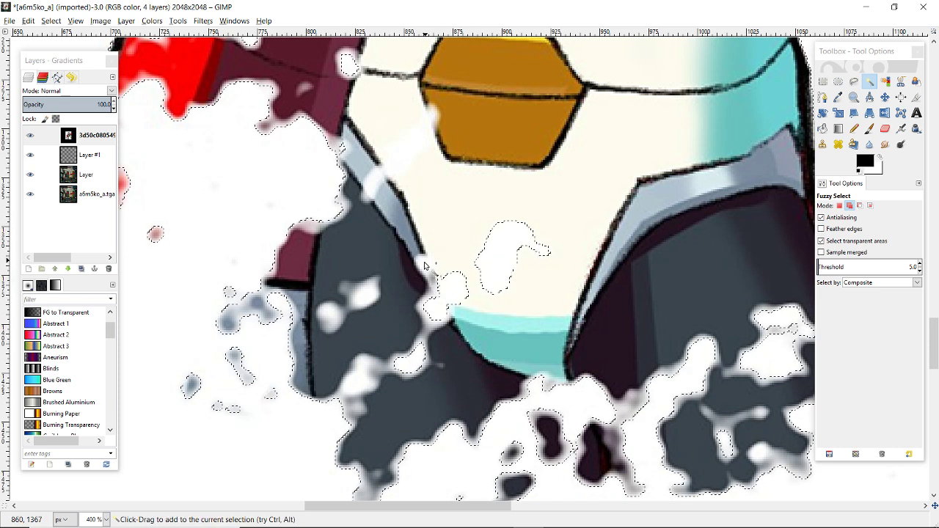
Add the white flecks inside the dark thigh and on the cream belt beside the gold buckle to the selection.
click(364, 375)
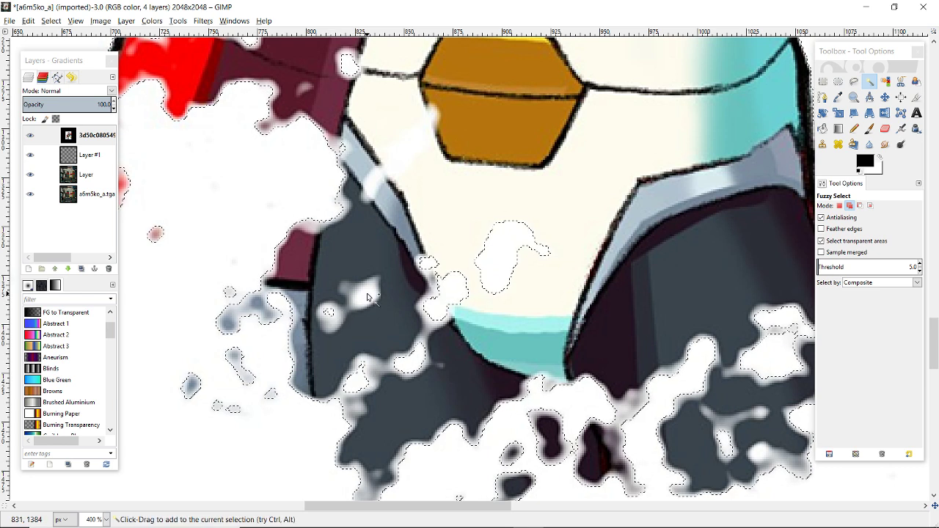
click(368, 297)
scroll(481, 377, up, 3)
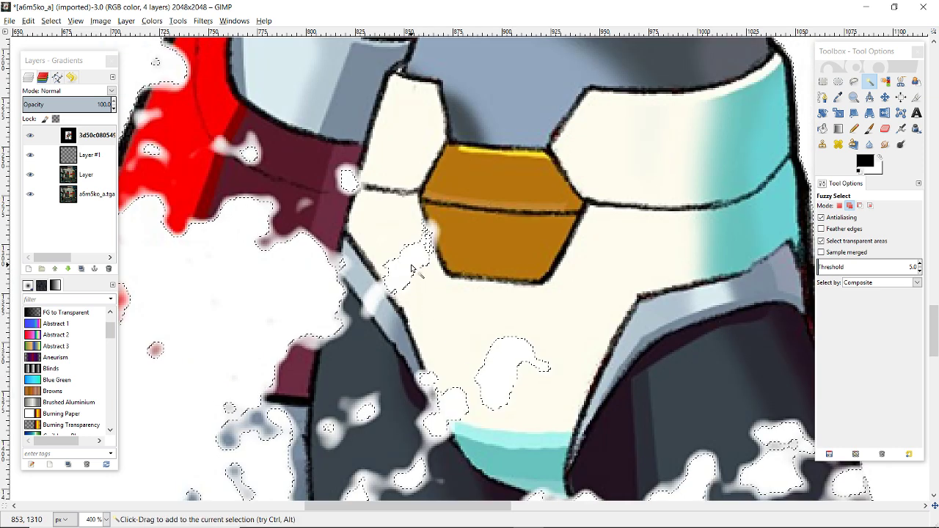
click(430, 270)
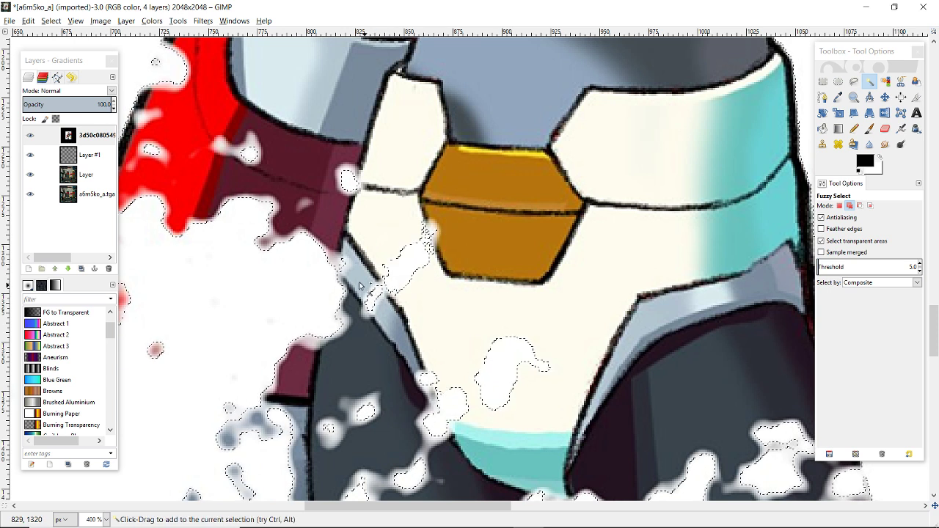
Add the small white fleck near the black outline of the red forearm to the selection.
scroll(361, 286, up, 3)
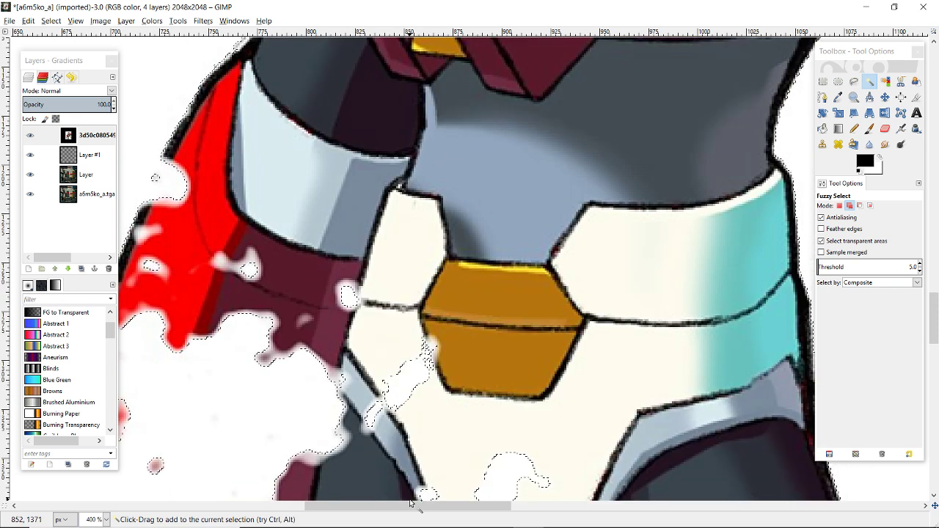
drag(411, 502, 285, 504)
scroll(299, 359, down, 1)
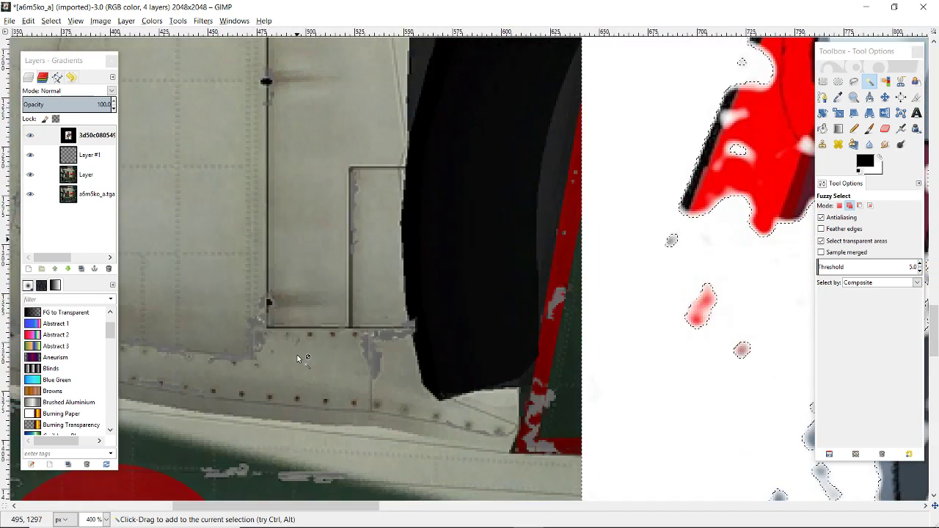
scroll(298, 360, down, 3)
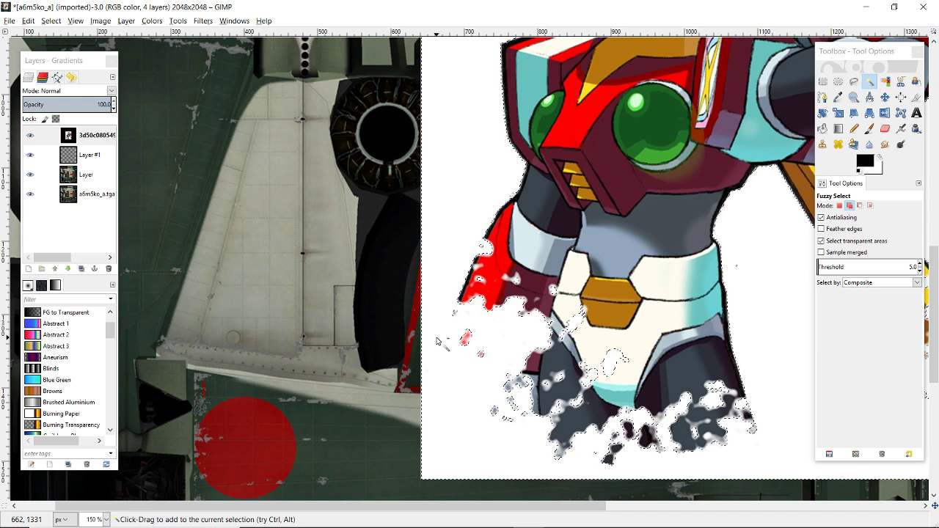
scroll(479, 270, up, 2)
scroll(478, 269, up, 4)
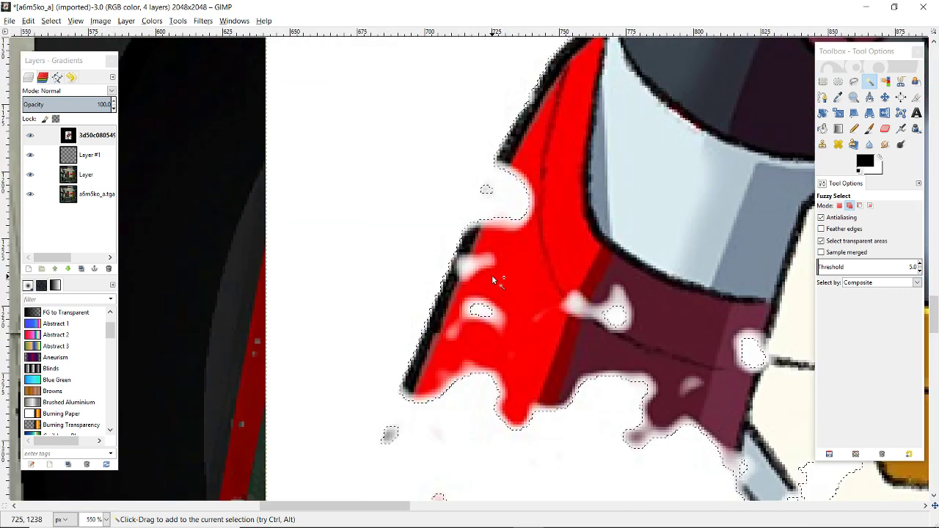
scroll(492, 296, down, 6)
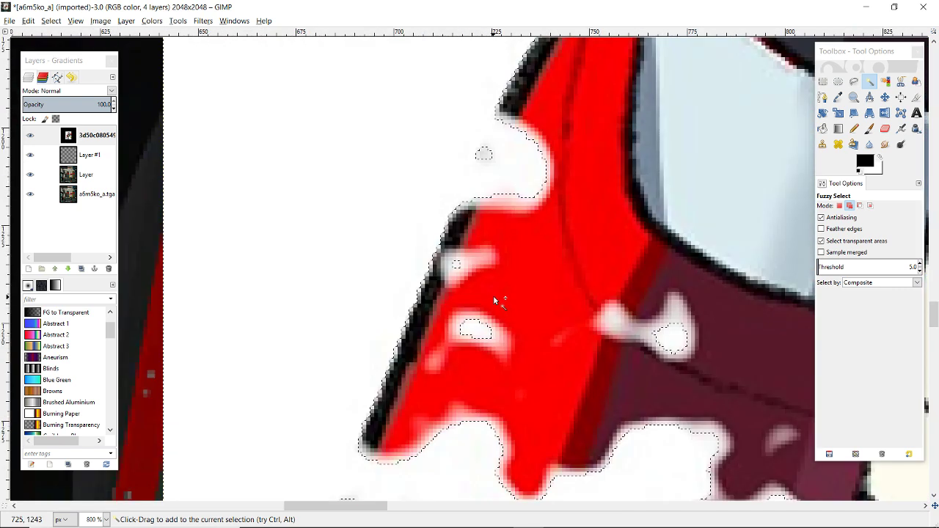
scroll(494, 301, down, 2)
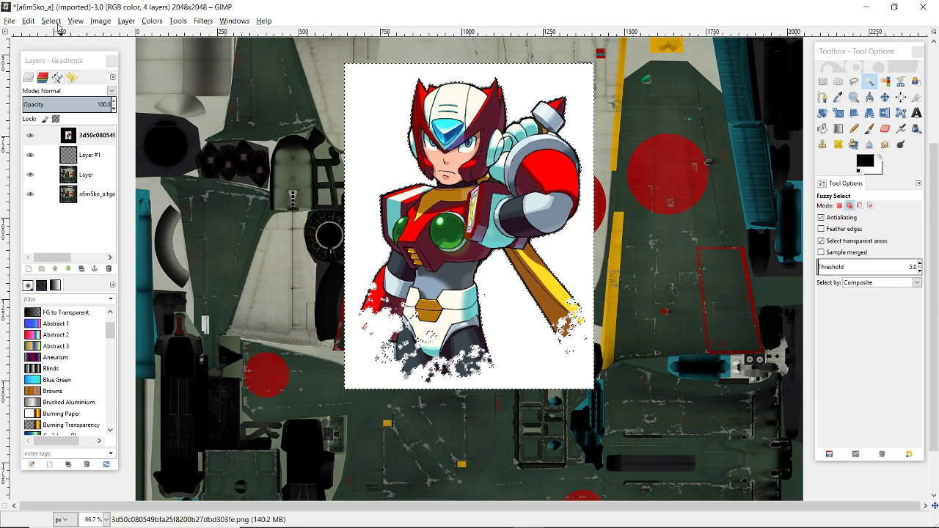
Invert the selection so it covers the Zero figure, and copy the figure.
click(54, 22)
click(62, 58)
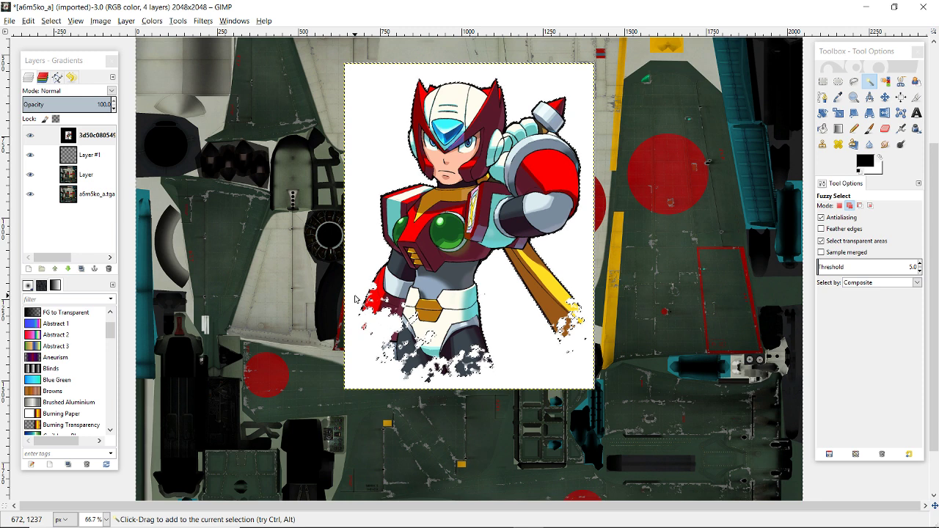
key(ctrl+c)
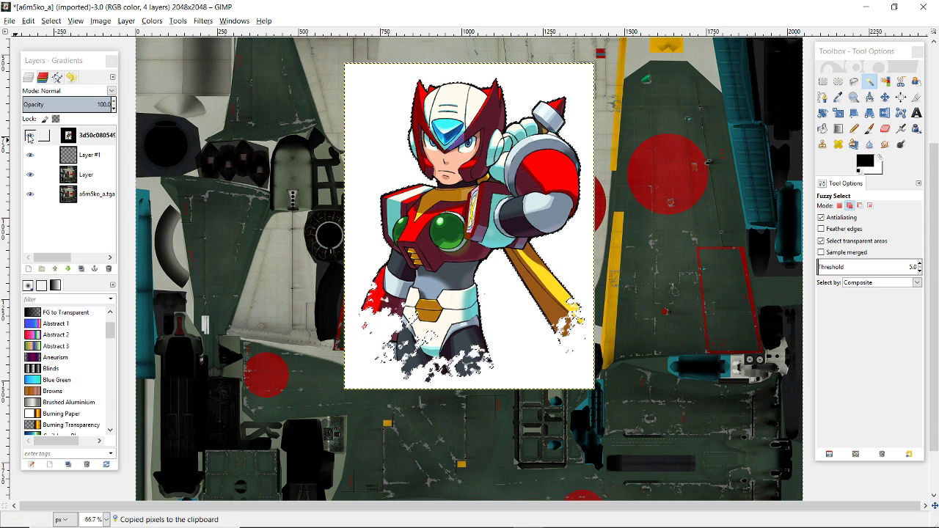
Hide the original Zero image layer and paste the copied figure with Layer #1 active.
click(29, 135)
click(97, 162)
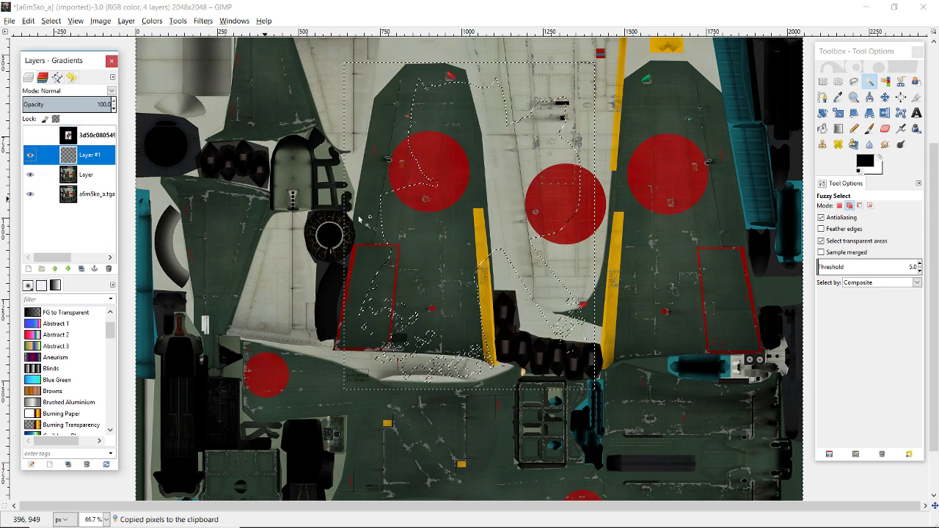
key(ctrl+v)
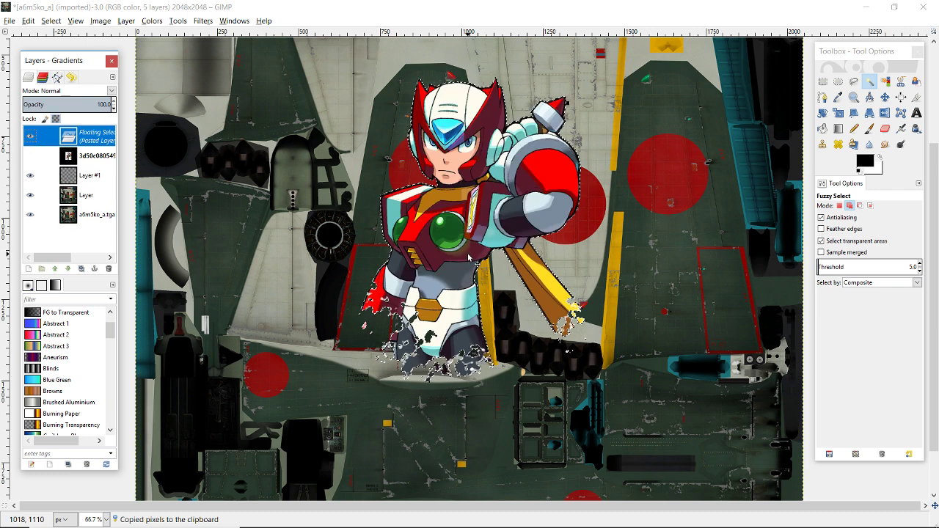
scroll(468, 257, down, 1)
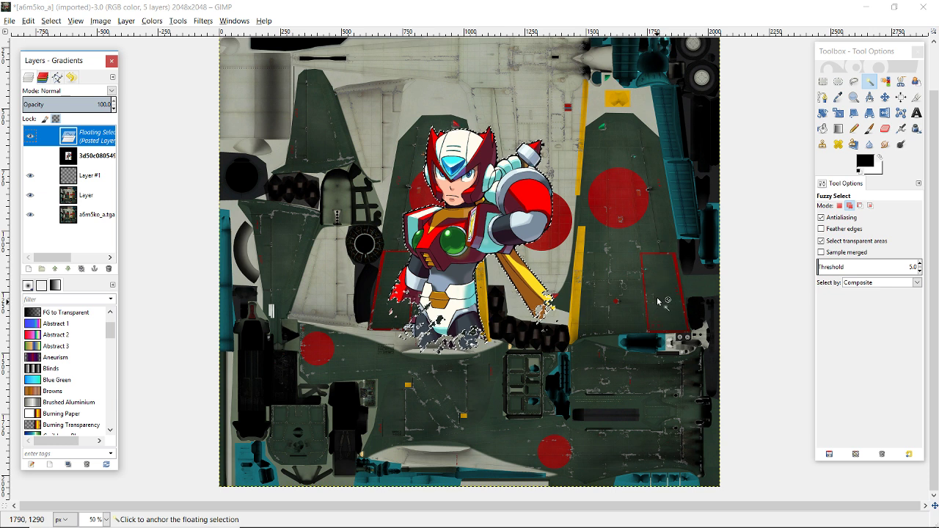
Switch to War Thunder, examine the A6M5 Ko's wings and fuselage from above, and return to GIMP.
key(alt+Tab)
key(alt+Tab)
key(alt+Tab)
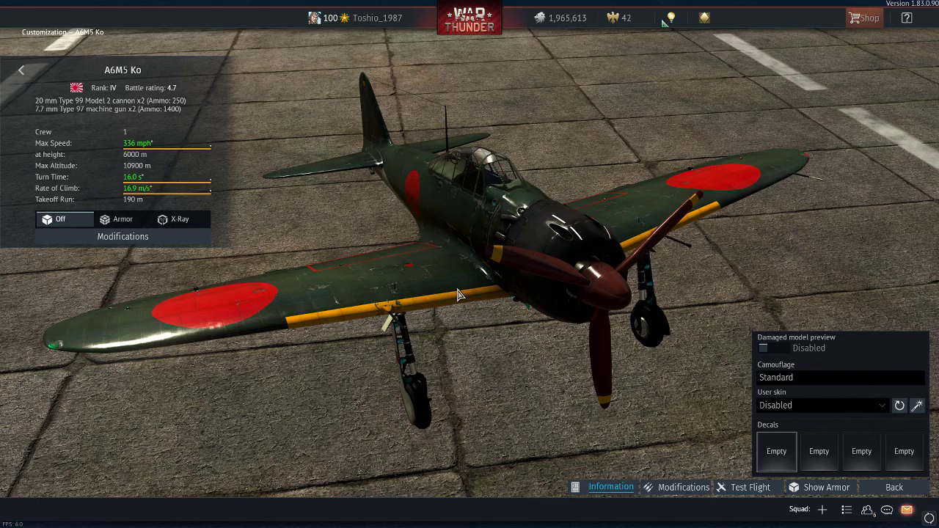
drag(457, 294, 587, 365)
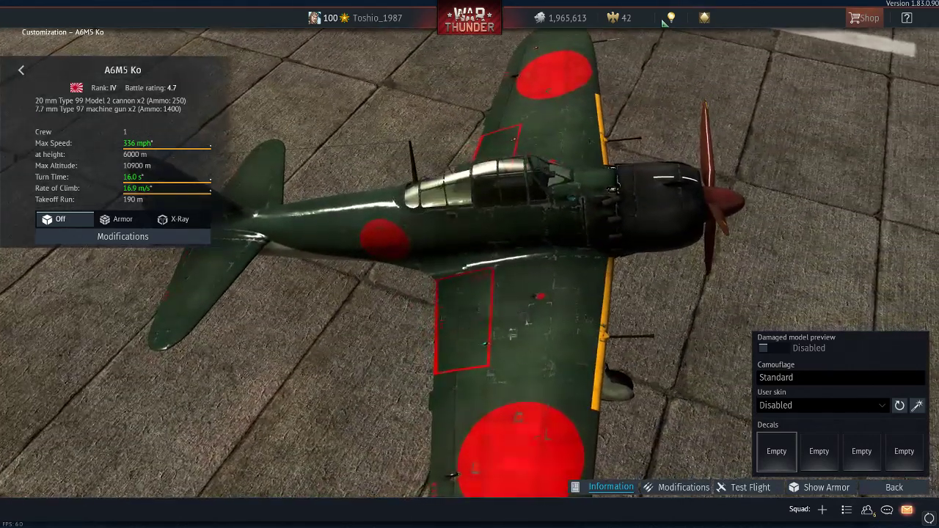
key(alt+Tab)
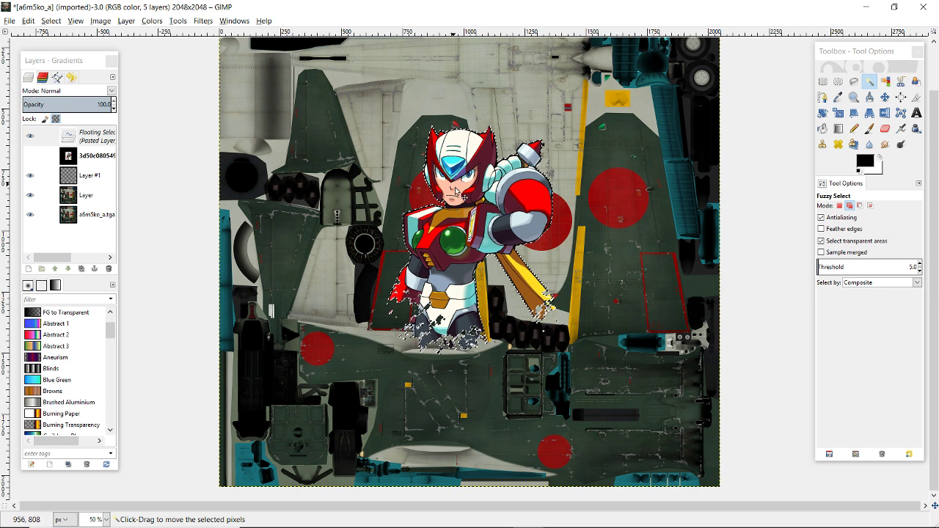
Rotate the pasted Zero figure by -29.06 degrees.
click(823, 114)
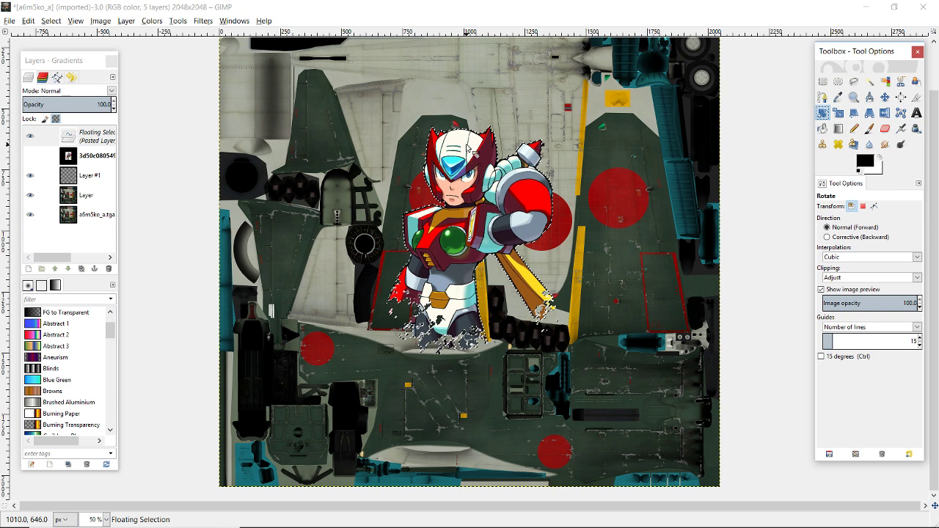
key(Tab)
drag(467, 147, 422, 149)
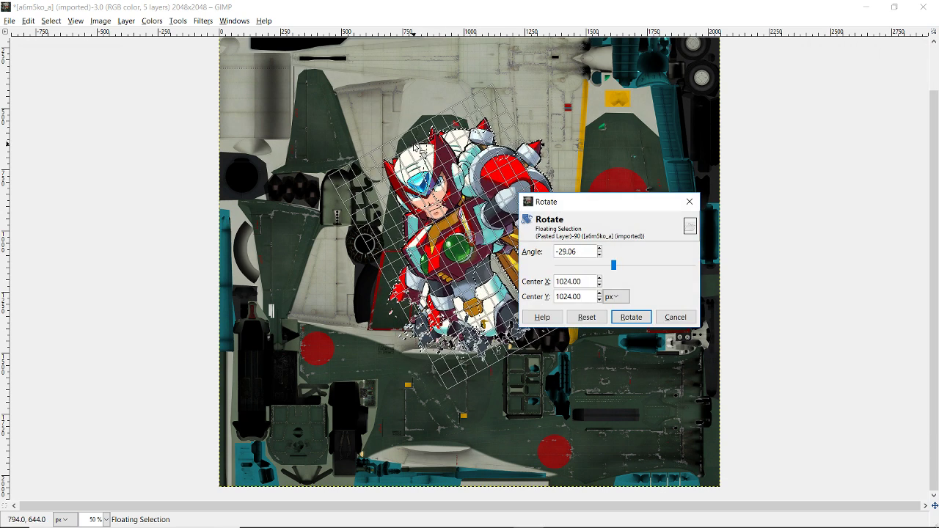
click(630, 317)
key(Tab)
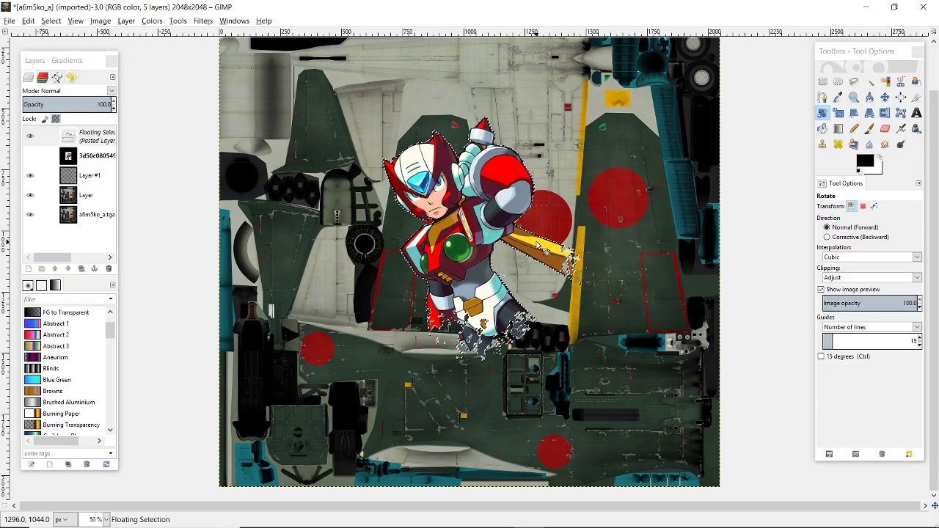
Rotate the pasted Zero figure by a further -8.35 degrees.
key(Tab)
drag(429, 165, 416, 167)
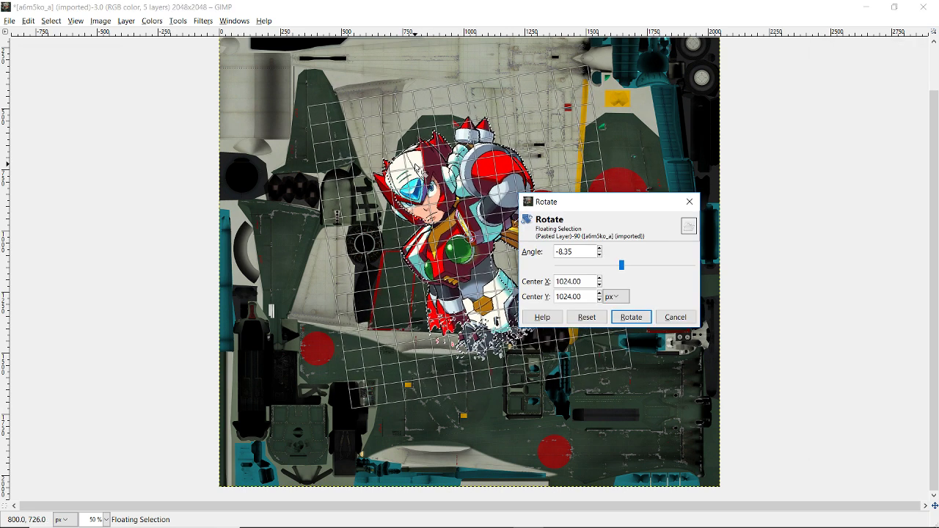
click(631, 317)
key(Tab)
Scale the floating Zero figure down to a width of 900 px with its aspect ratio kept.
click(838, 113)
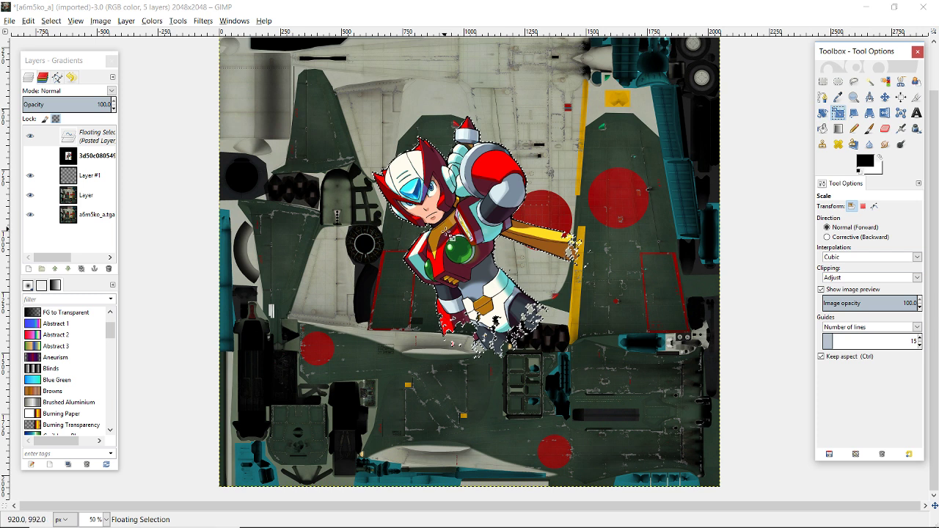
key(Tab)
click(571, 248)
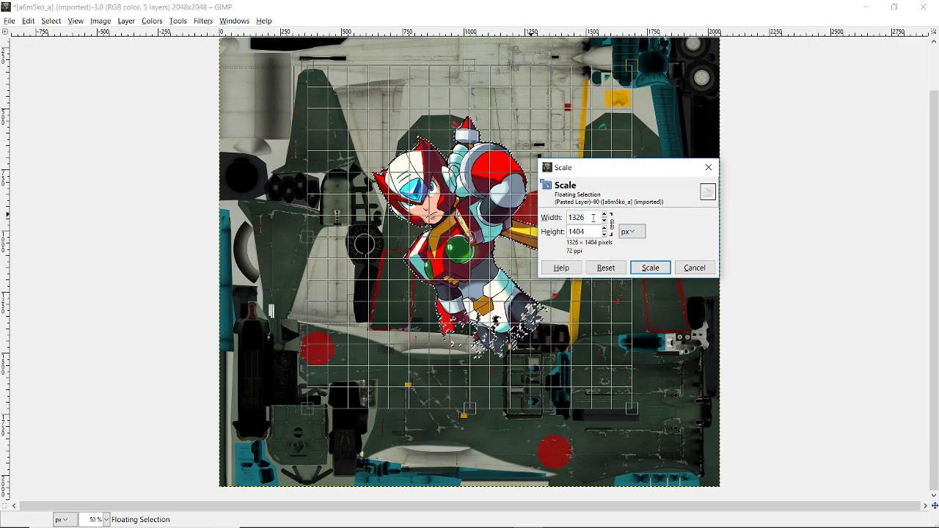
text(9)
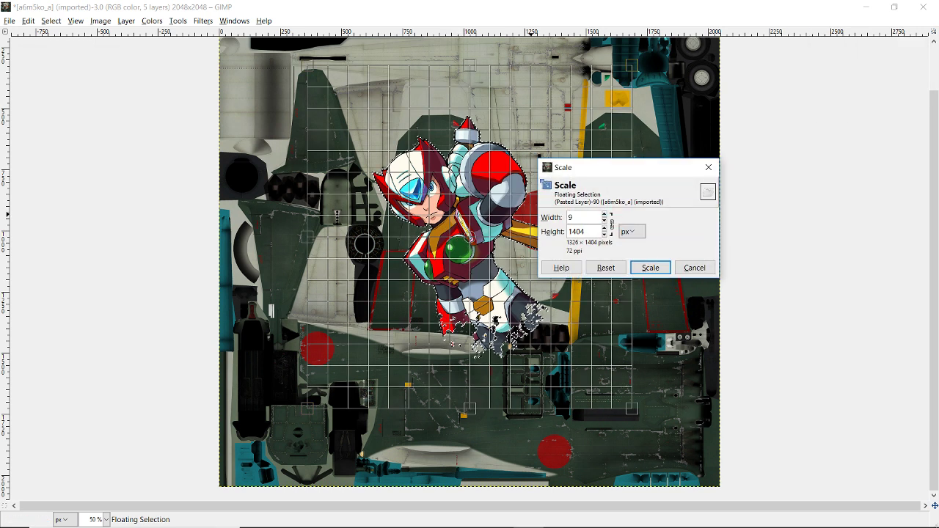
text(00)
key(Tab)
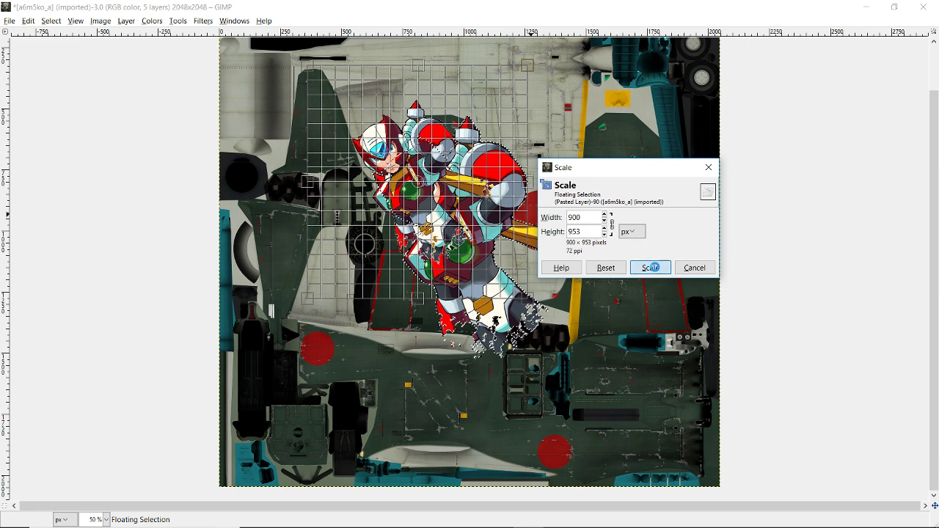
click(650, 267)
key(Tab)
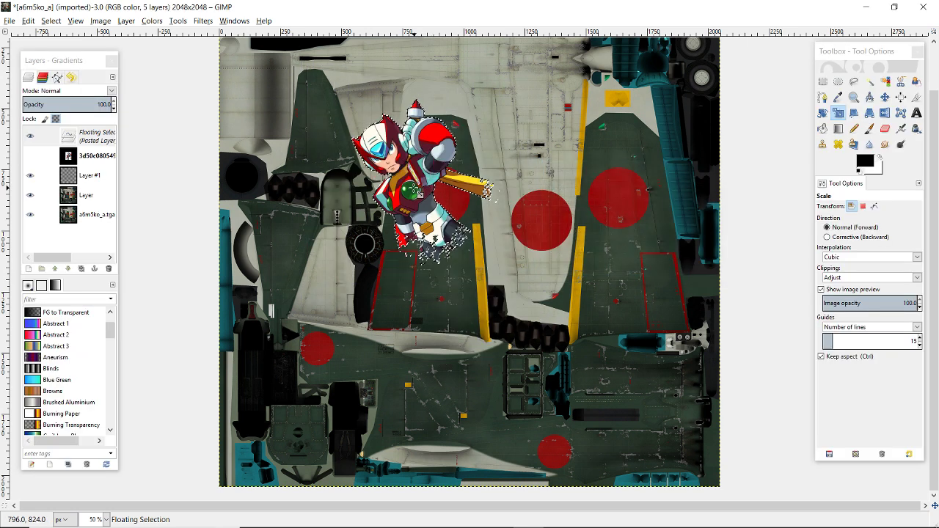
Move the Zero figure over the red circle on the rightmost green wing of the texture.
key(m)
drag(412, 192, 651, 248)
drag(732, 249, 702, 246)
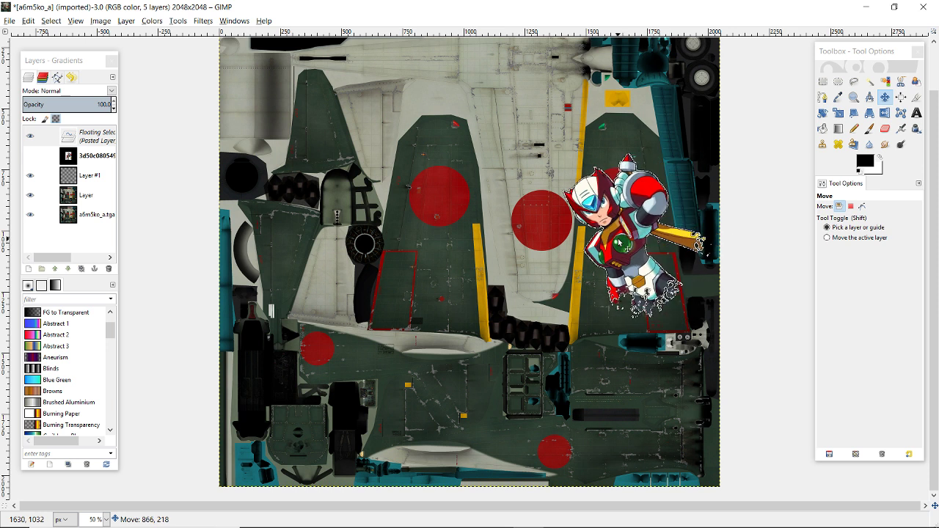
Scale the floating Zero figure down to 779 × 825 px with its aspect ratio kept.
click(822, 112)
key(Tab)
click(736, 120)
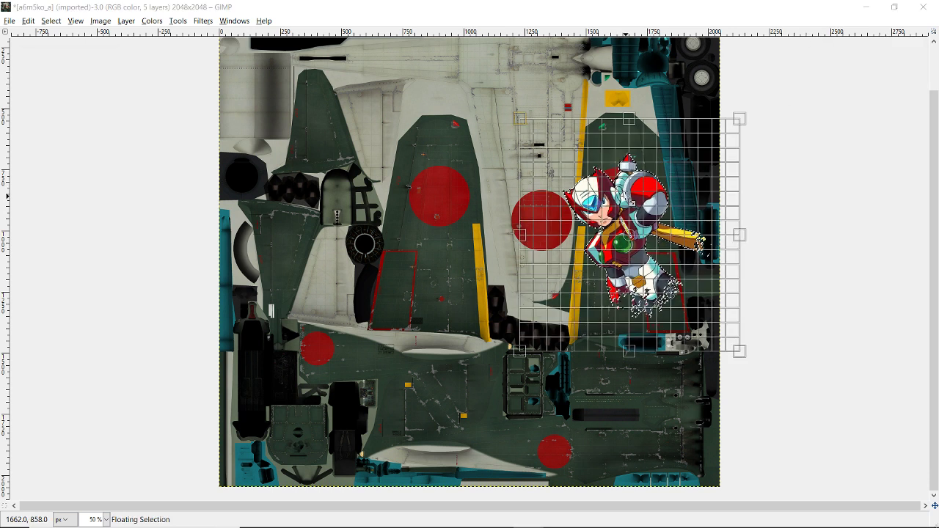
drag(616, 170, 349, 149)
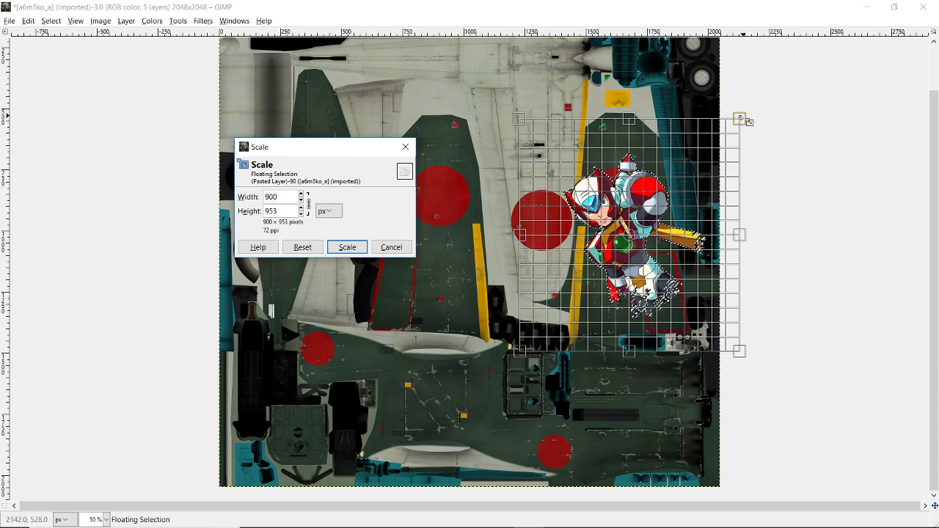
key(Tab)
drag(740, 119, 725, 150)
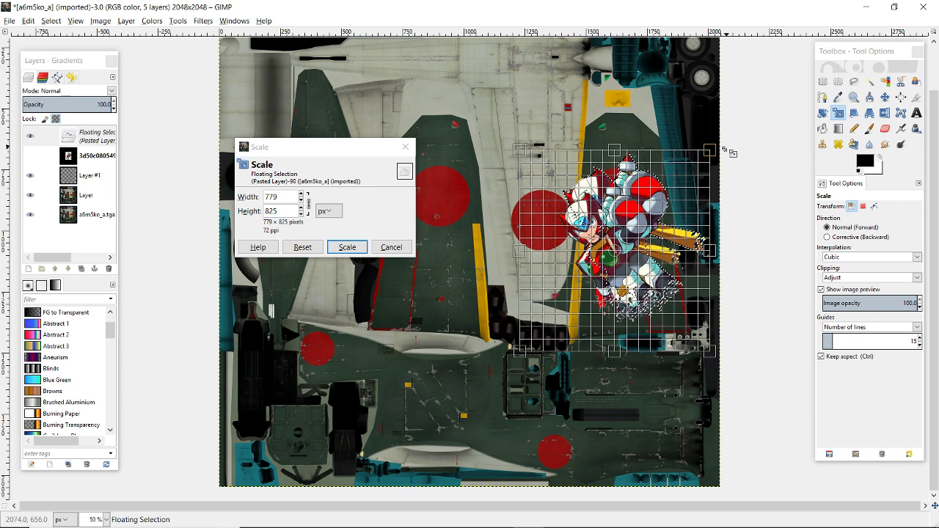
click(351, 247)
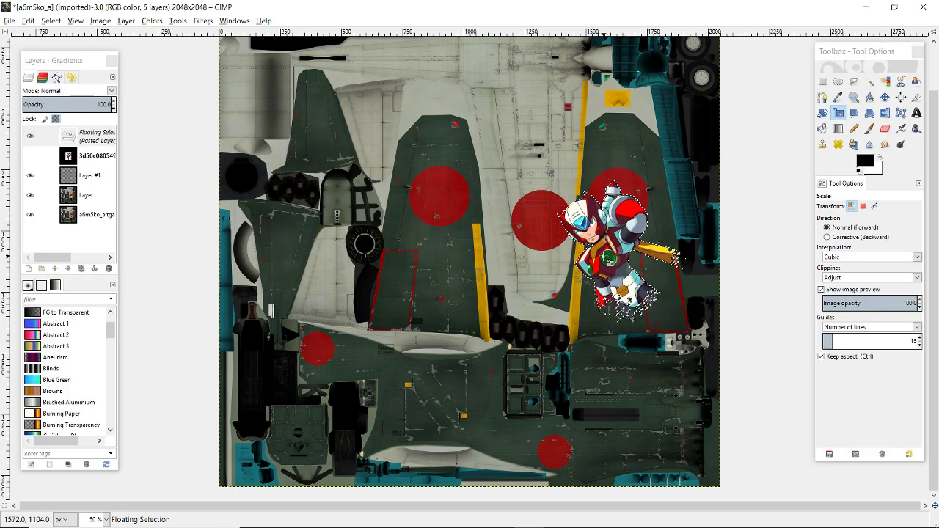
Move the resized Zero figure onto the rightmost green wing, just overlapping the lower part of its red circle.
key(m)
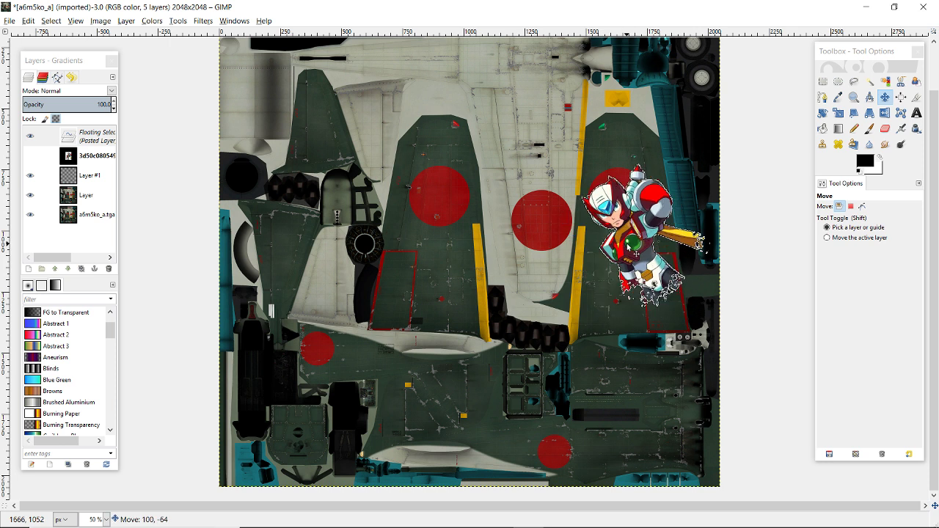
drag(636, 254, 627, 258)
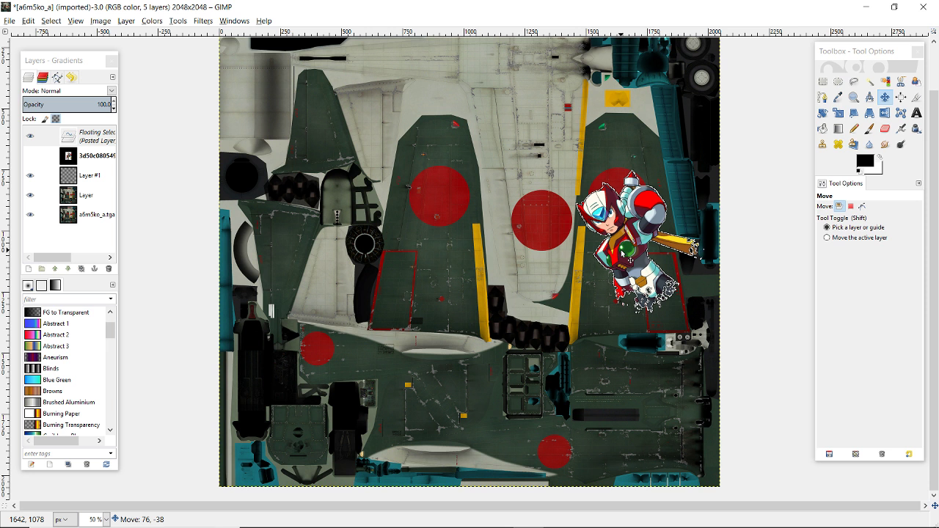
mouse_move(629, 259)
mouse_down()
mouse_move(631, 276)
mouse_move(622, 269)
mouse_up()
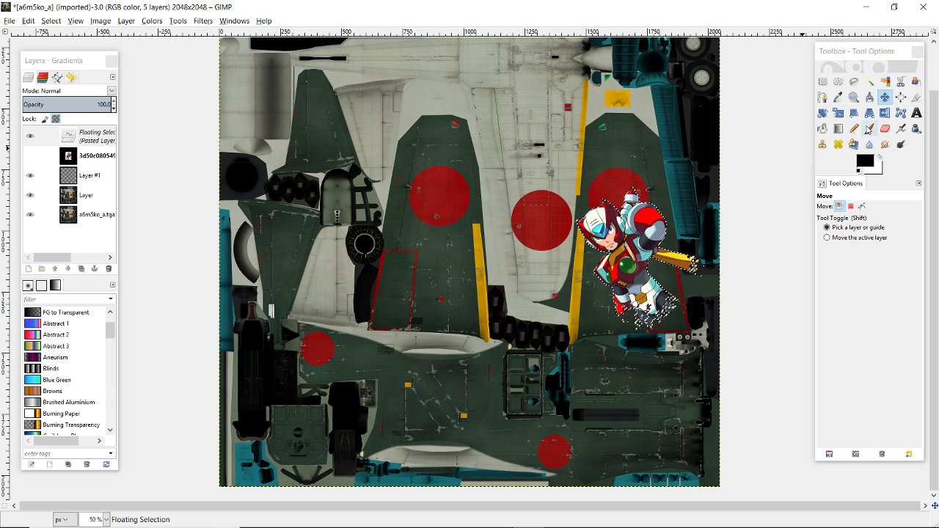
Erase the ragged fringe at the Zero figure's lower edge and at the end of its yellow hair.
click(884, 129)
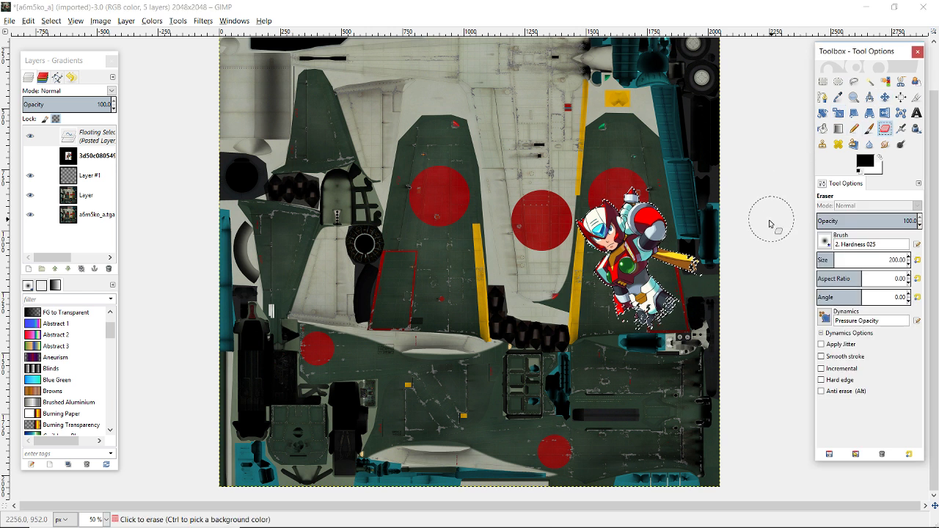
click(692, 249)
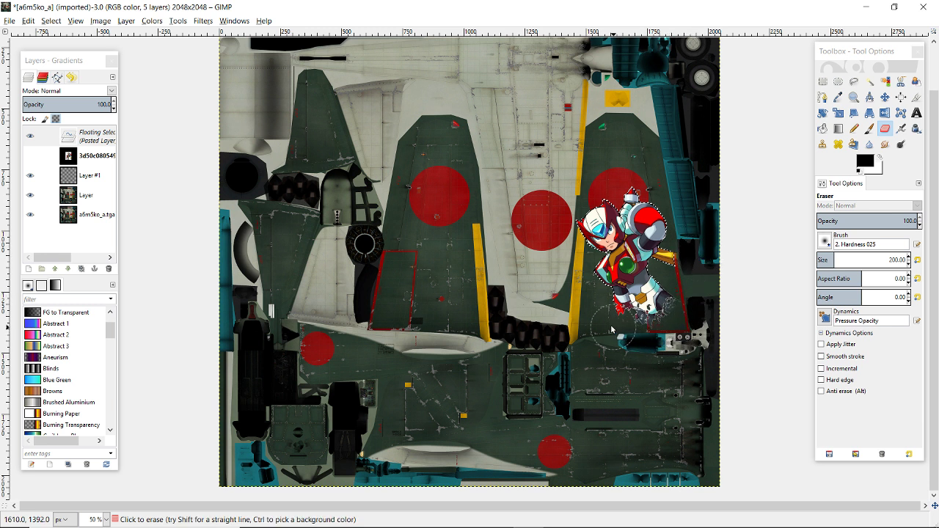
mouse_move(600, 324)
mouse_down()
mouse_move(661, 334)
mouse_move(681, 316)
mouse_move(679, 326)
mouse_move(650, 333)
mouse_move(616, 308)
mouse_move(547, 312)
mouse_move(557, 319)
mouse_up()
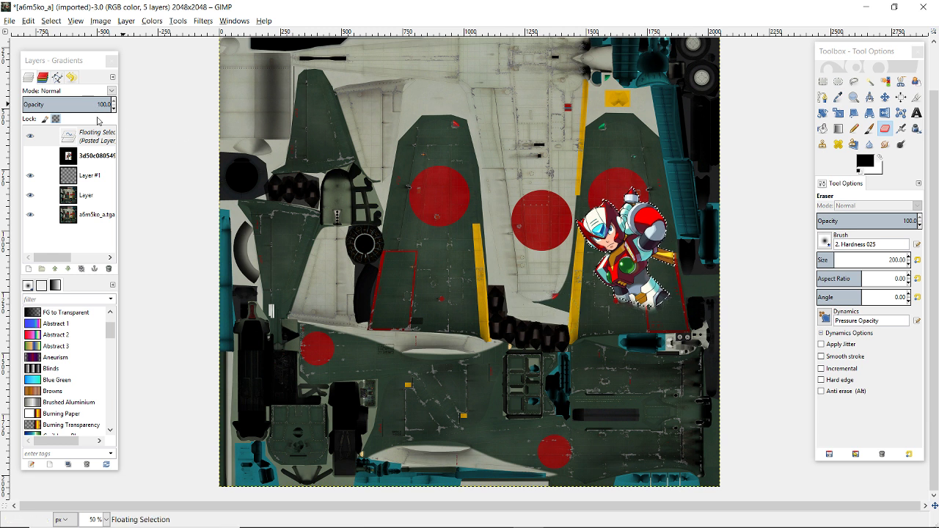
Move the Zero figure further down the wing so its waist meets the wing's lower edge.
key(m)
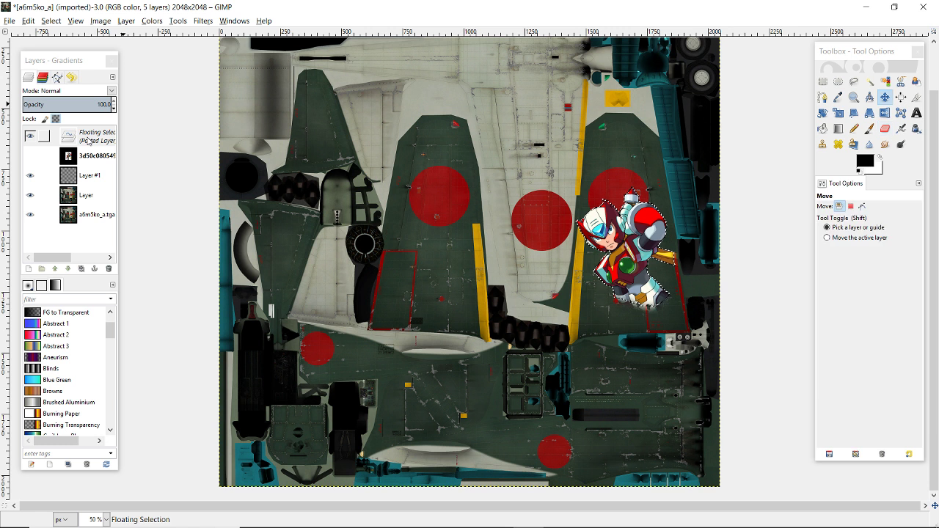
drag(626, 266, 629, 288)
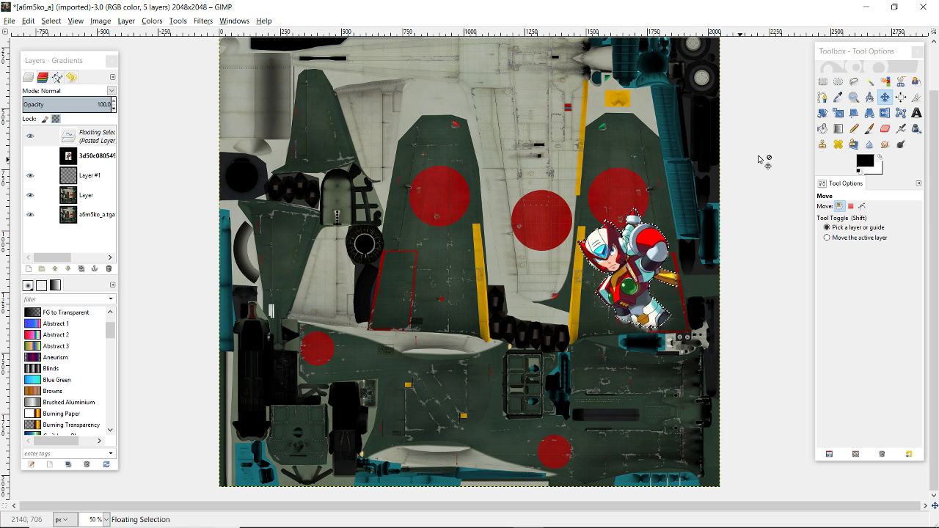
Erase the bottom of the Zero figure along the wing's lower edge, undoing the unwanted stroke.
click(884, 130)
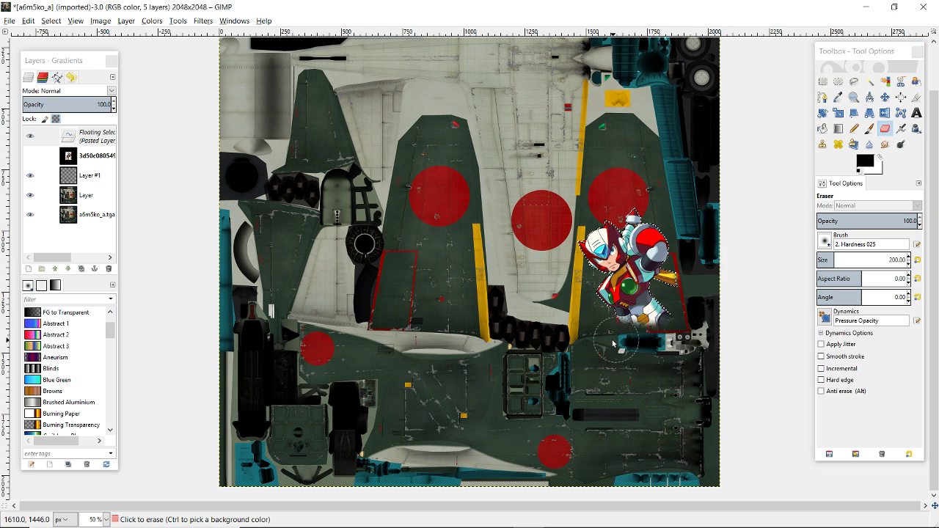
drag(601, 342, 589, 343)
key(ctrl+z)
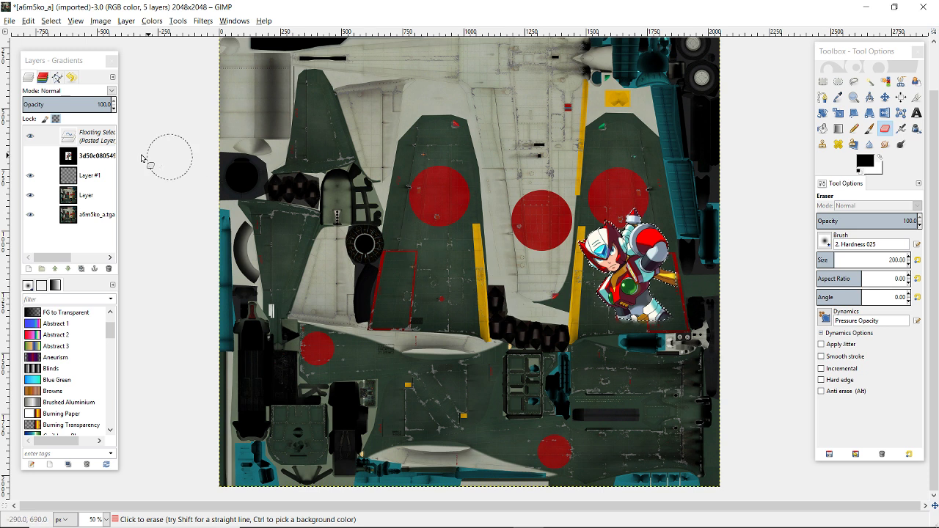
Anchor the floating Zero figure to Layer #1 and delete the hidden source image layer above it.
right_click(102, 137)
key(h)
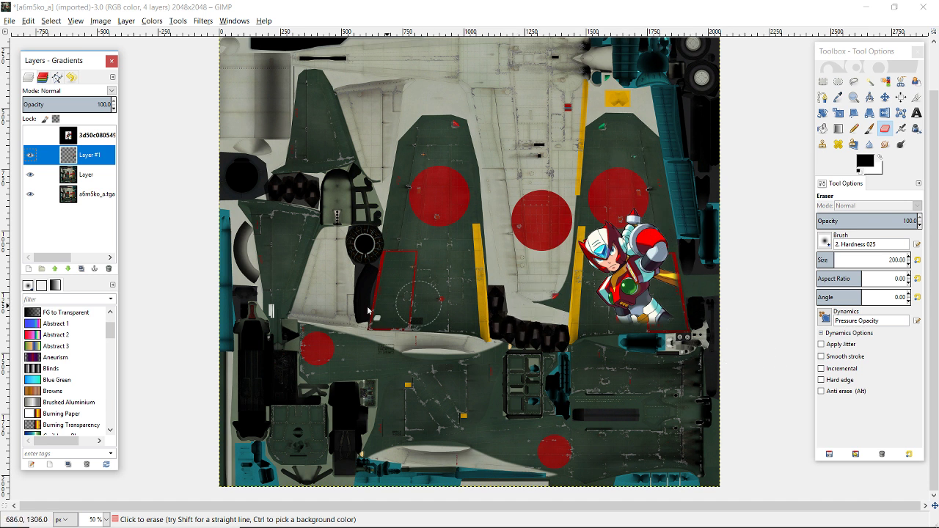
click(97, 135)
key(Delete)
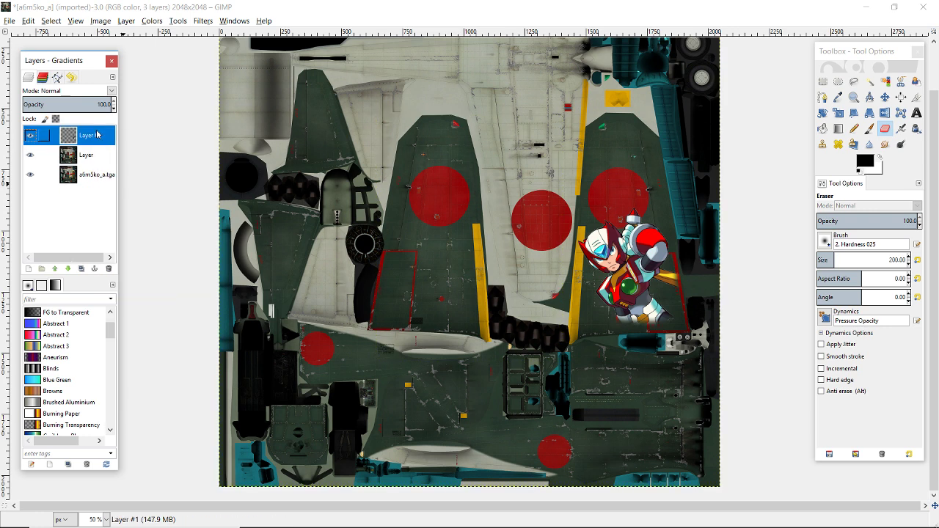
Switch to the Zero folder in File Explorer and add the ZeroSFVC image to the texture as a new layer.
key(alt+Tab)
key(alt+Tab)
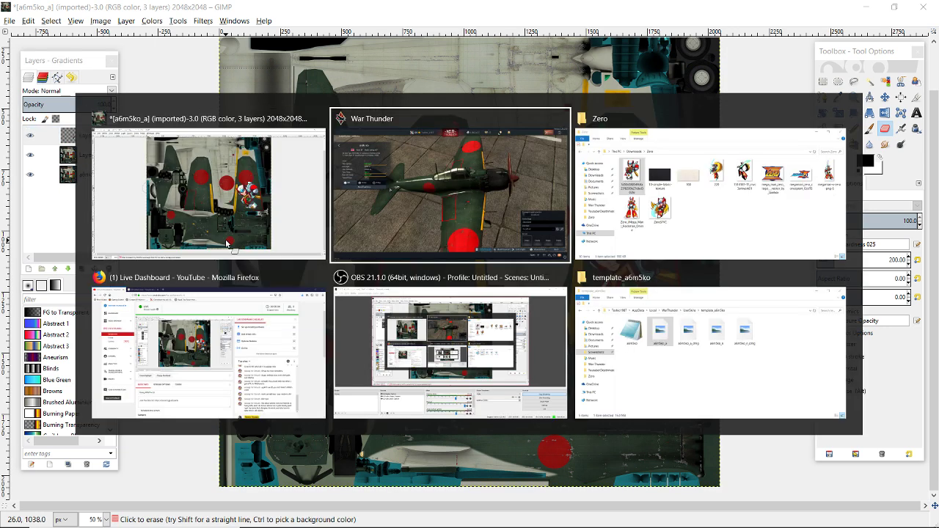
key(alt+Tab)
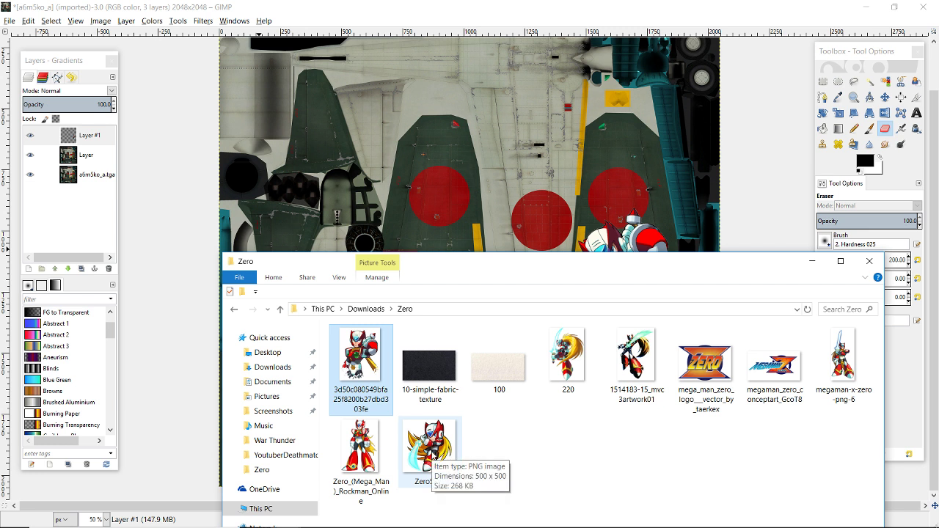
drag(431, 455, 486, 289)
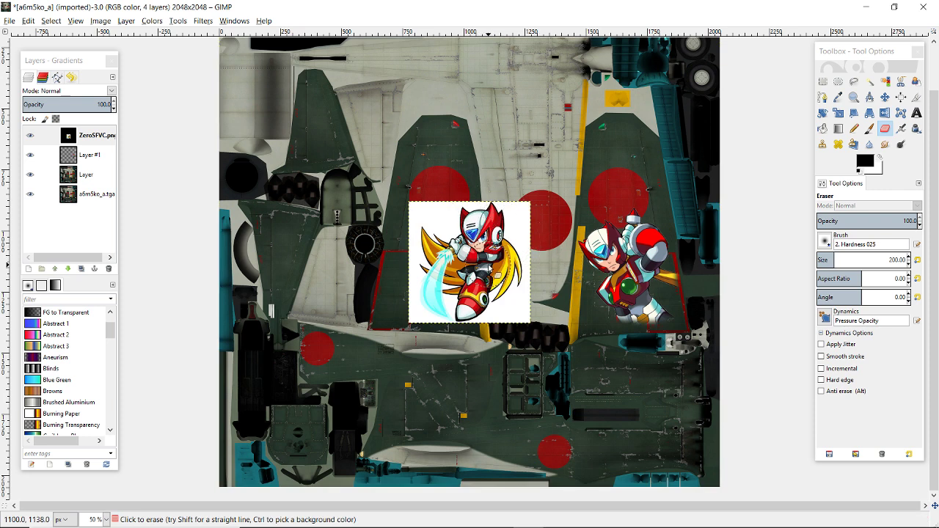
Select the white background around the ZeroSFVC figure with Fuzzy Select.
scroll(488, 268, up, 2)
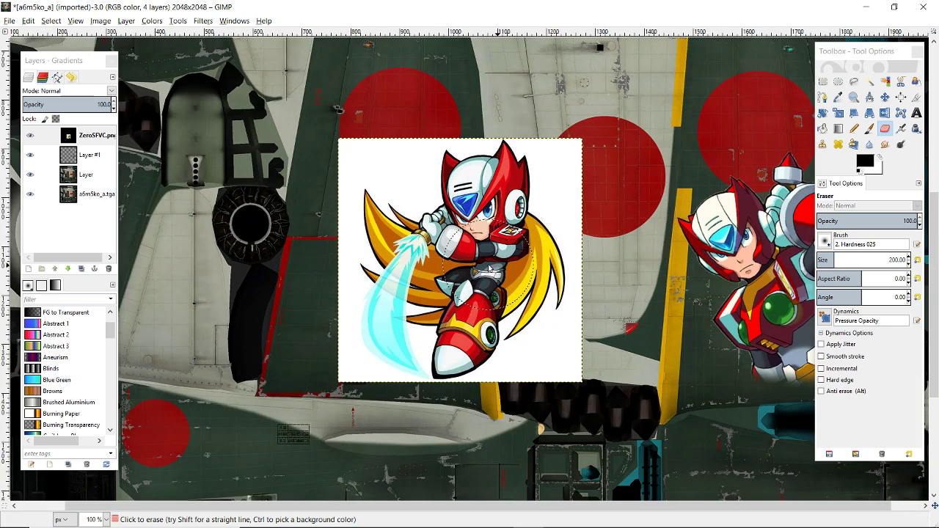
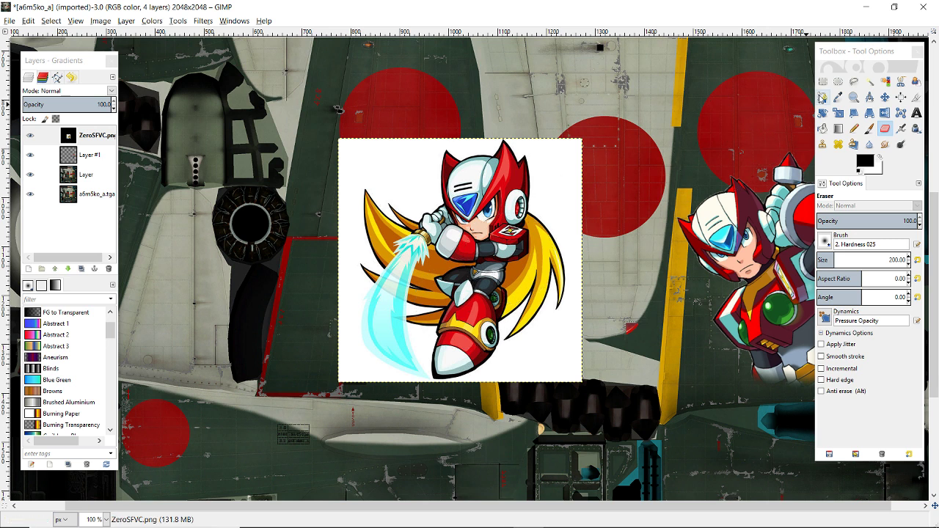
scroll(672, 264, up, 5)
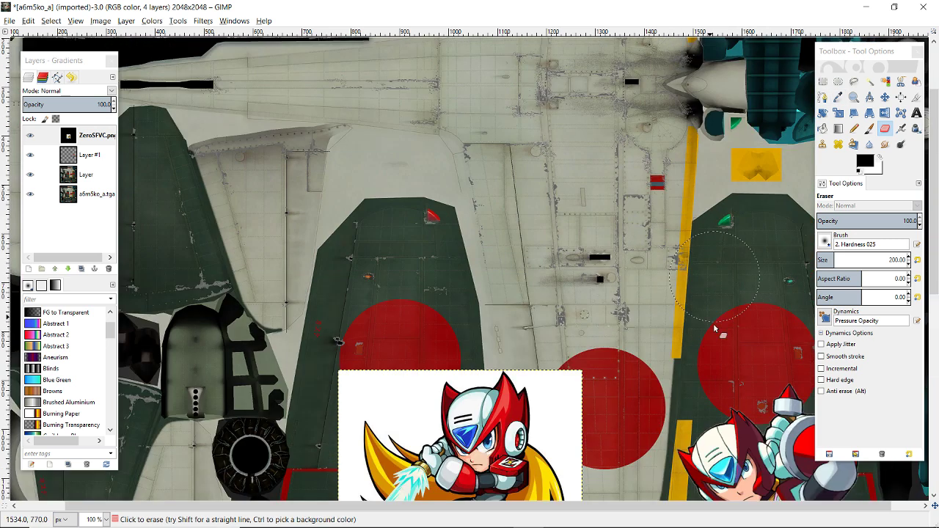
scroll(712, 306, down, 2)
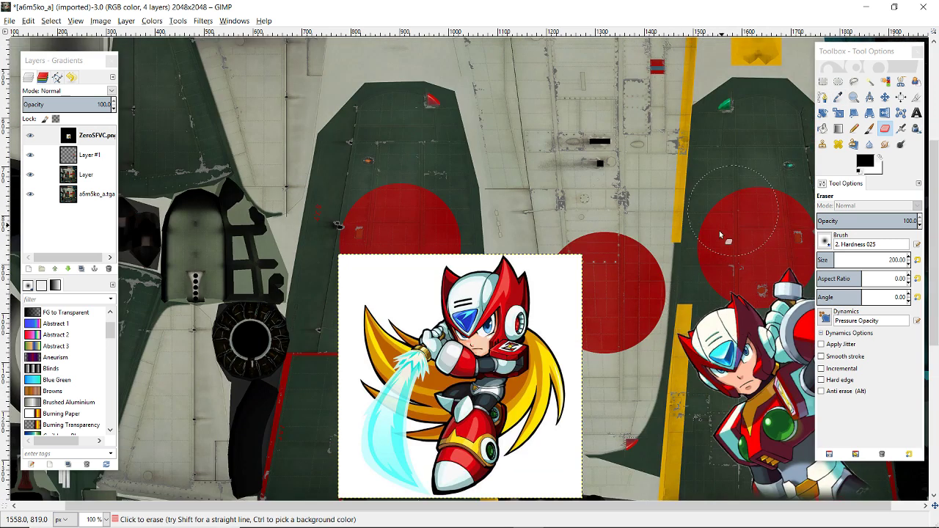
scroll(654, 277, down, 2)
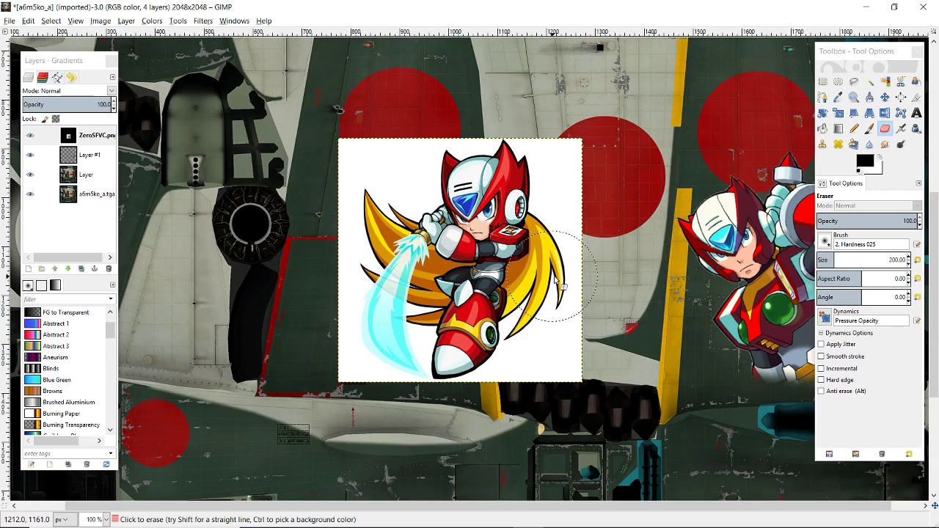
scroll(608, 273, up, 2)
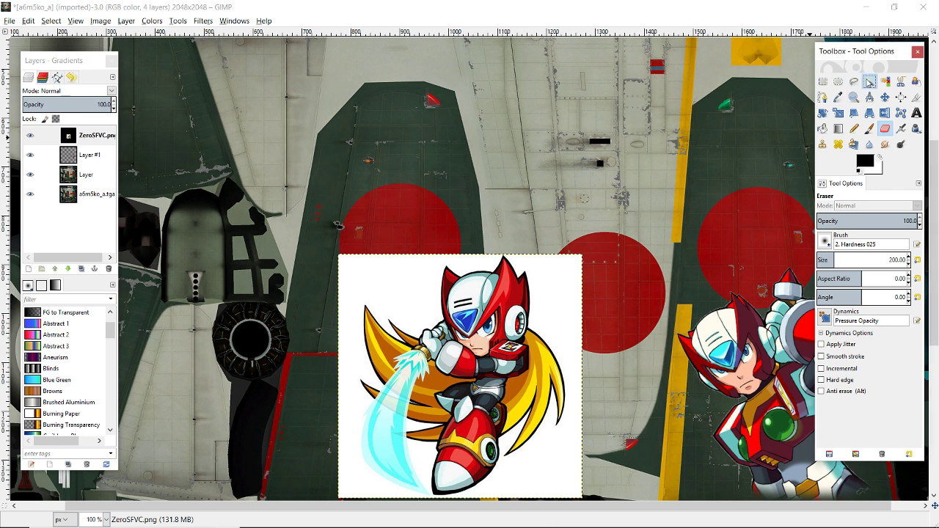
click(869, 80)
scroll(757, 235, down, 2)
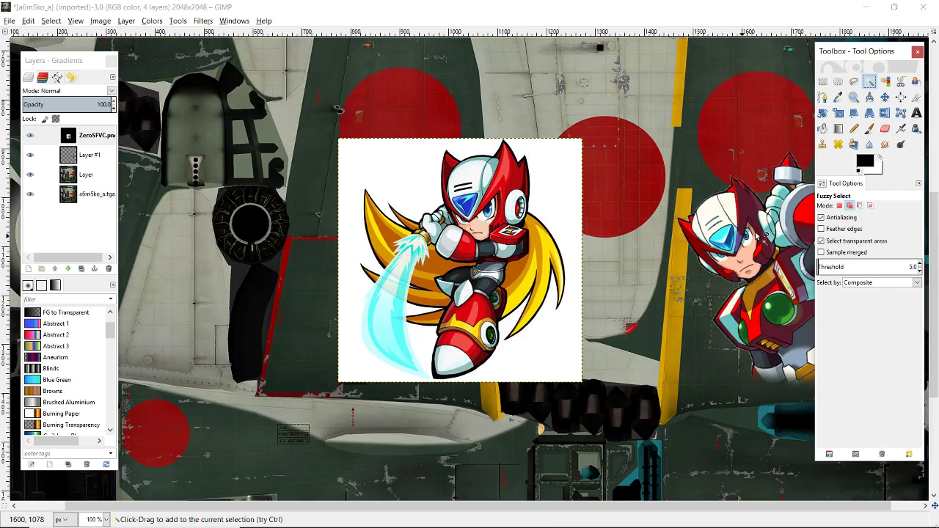
click(556, 193)
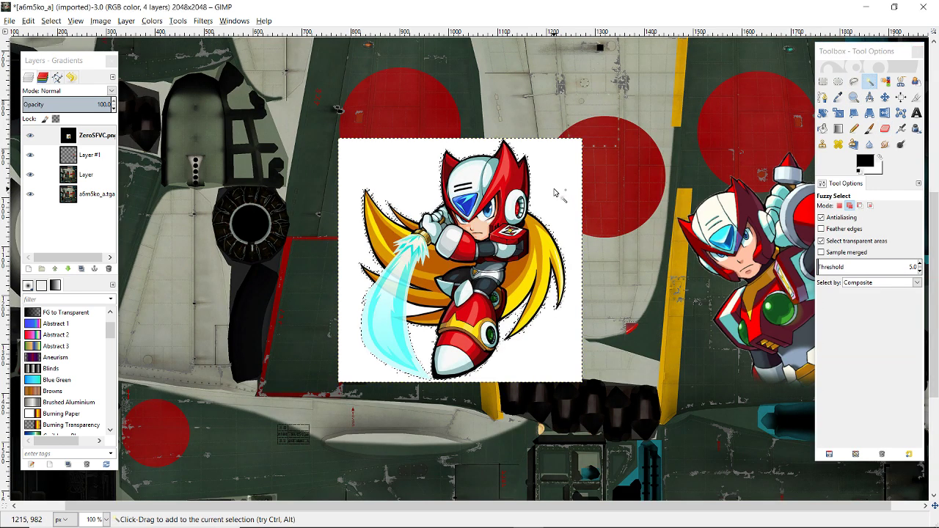
Set the Fuzzy Select threshold to 20 and add the white background to the selection again.
click(844, 267)
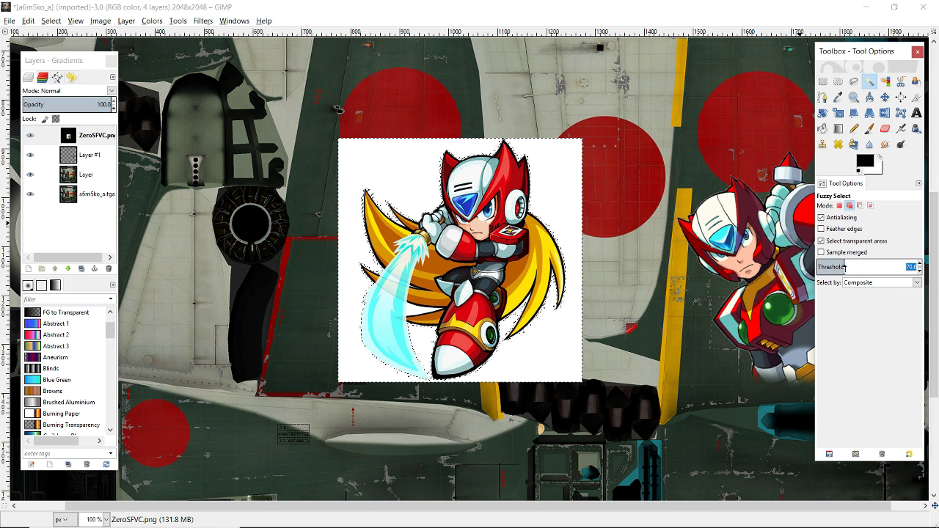
text(20)
key(Return)
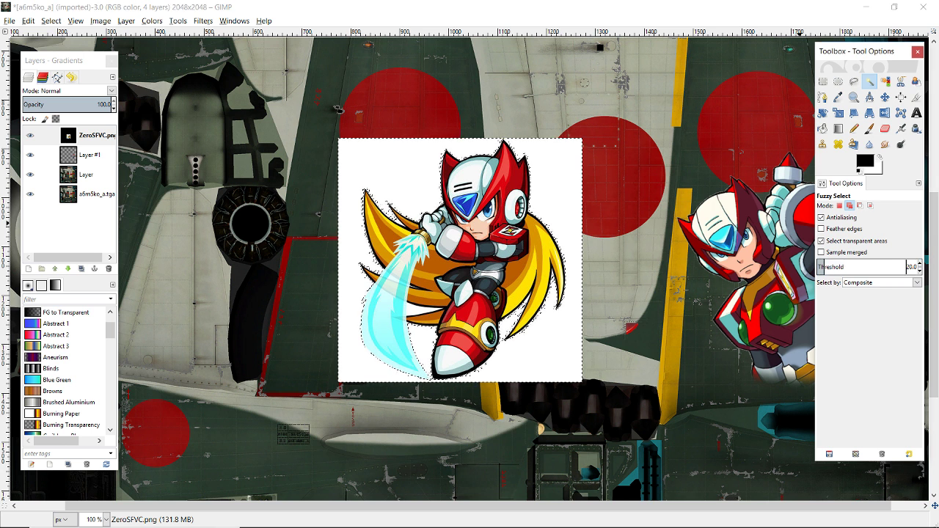
click(559, 195)
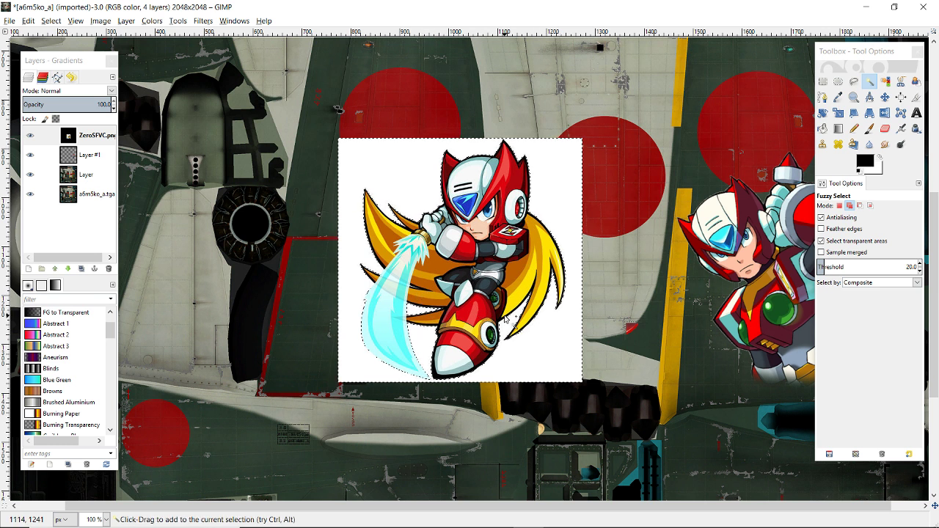
Add the small white gap between the hair strands beside the energy sabre to the selection and check the figure's outline.
scroll(416, 289, up, 5)
click(425, 287)
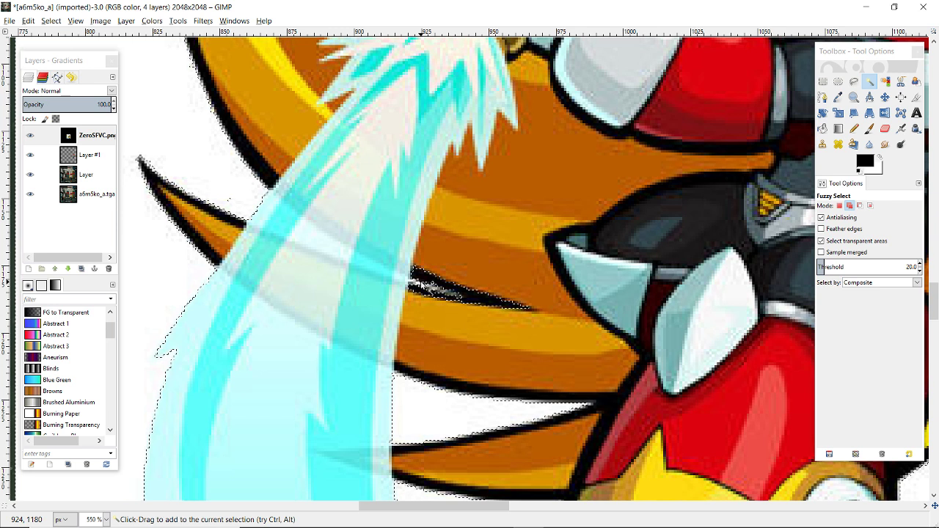
key(ctrl)
scroll(470, 416, down, 3)
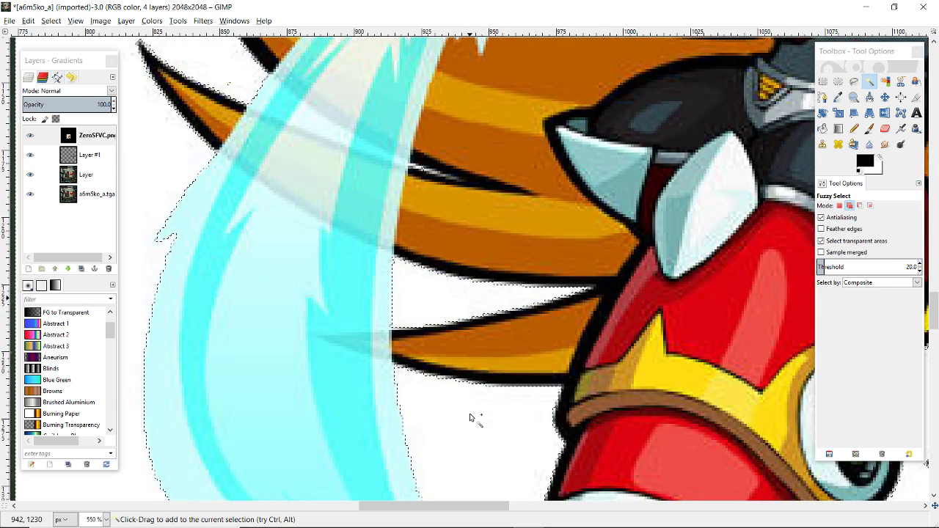
scroll(470, 417, down, 6)
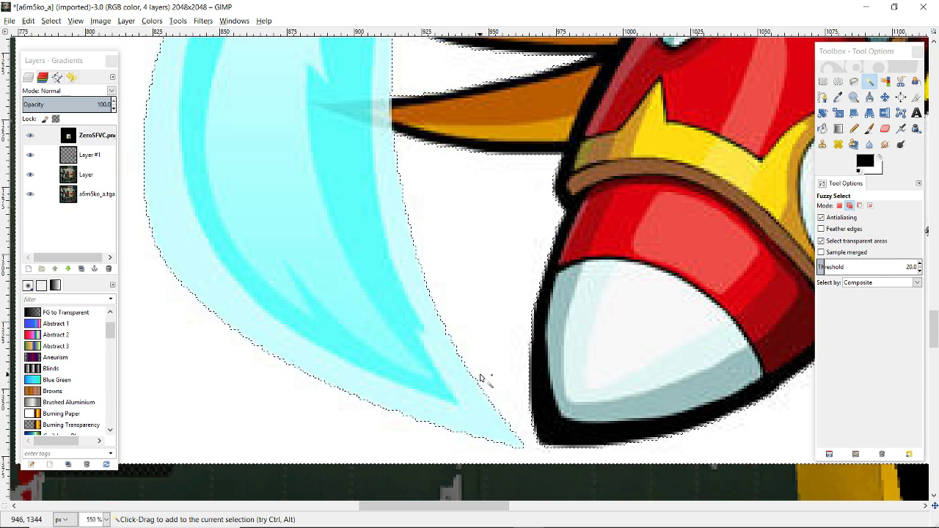
scroll(486, 380, down, 2)
scroll(650, 336, down, 3)
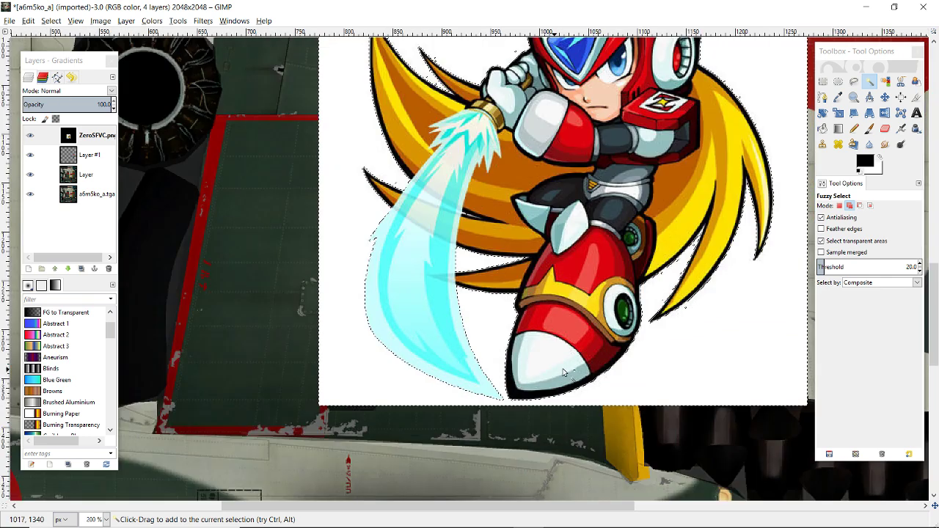
scroll(647, 338, up, 2)
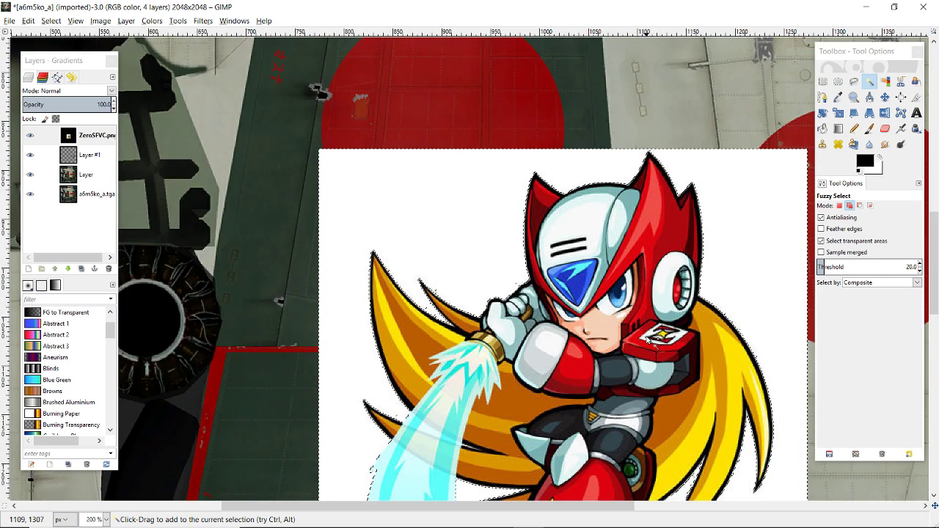
Invert the selection to the ZeroSFVC figure, copy it, and hide the ZeroSFVC.png layer.
click(51, 22)
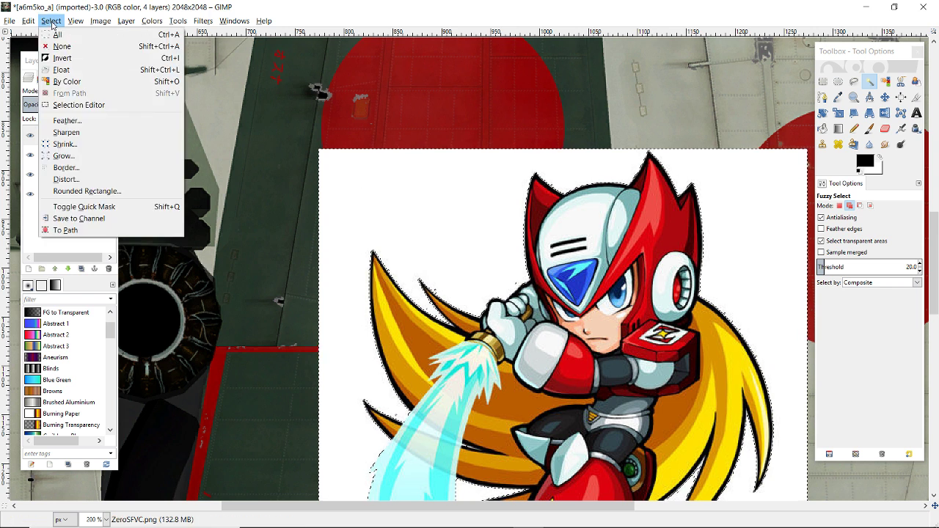
click(62, 57)
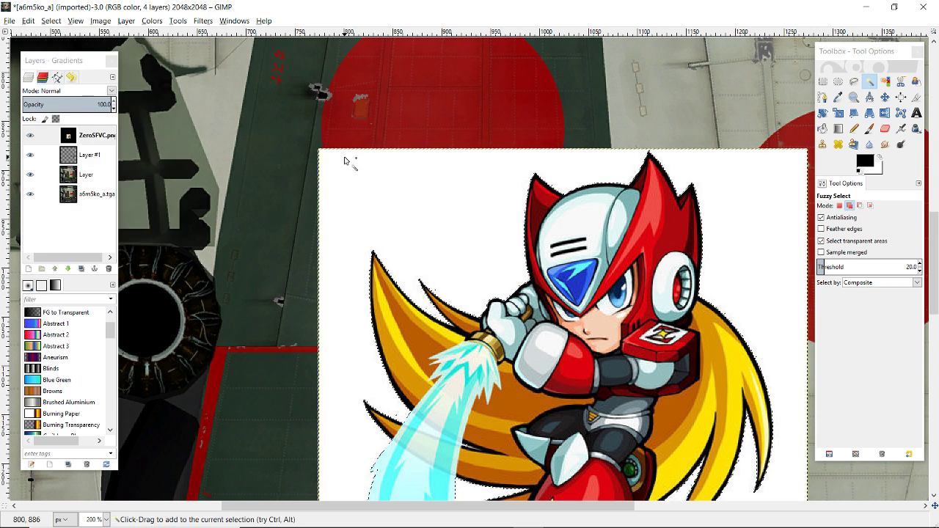
key(ctrl+c)
click(30, 135)
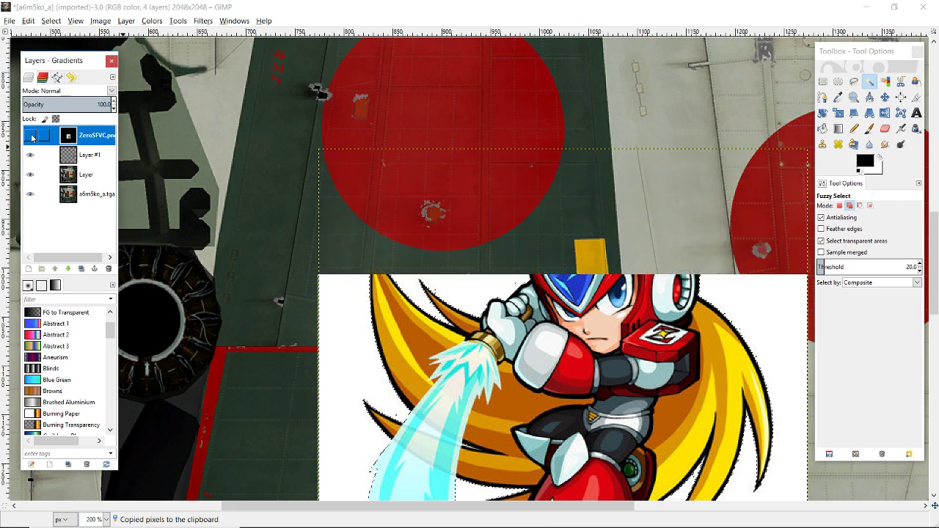
Create a transparent 2048 × 2048 px layer and place it directly beneath Layer #1 in the layer order.
key(minus)
key(minus)
key(minus)
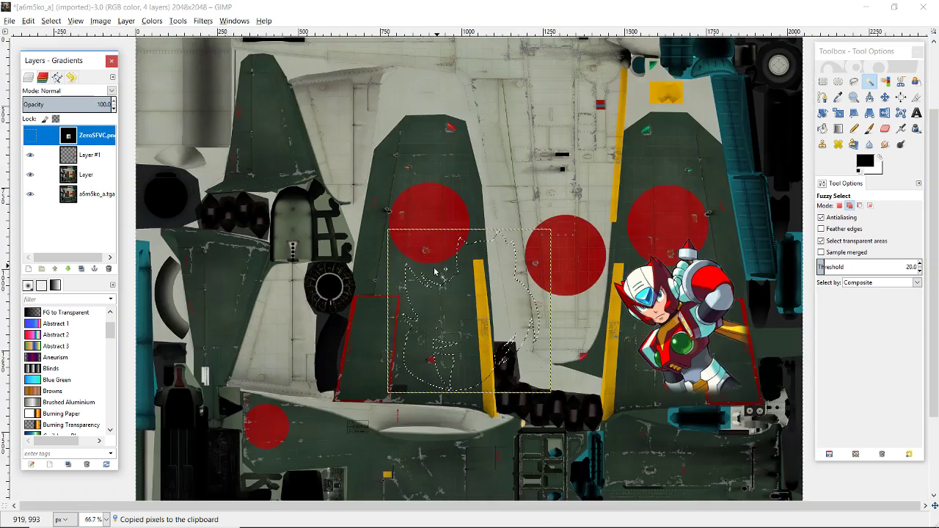
click(27, 269)
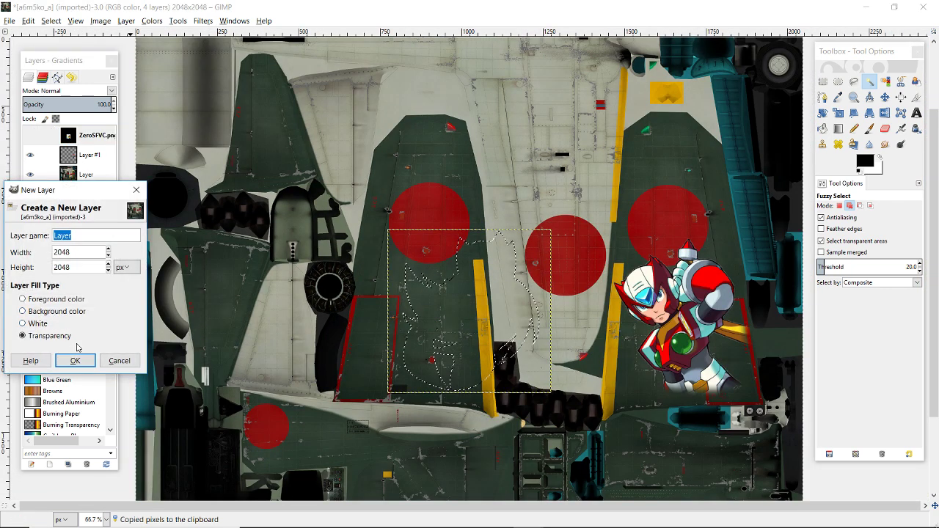
click(78, 417)
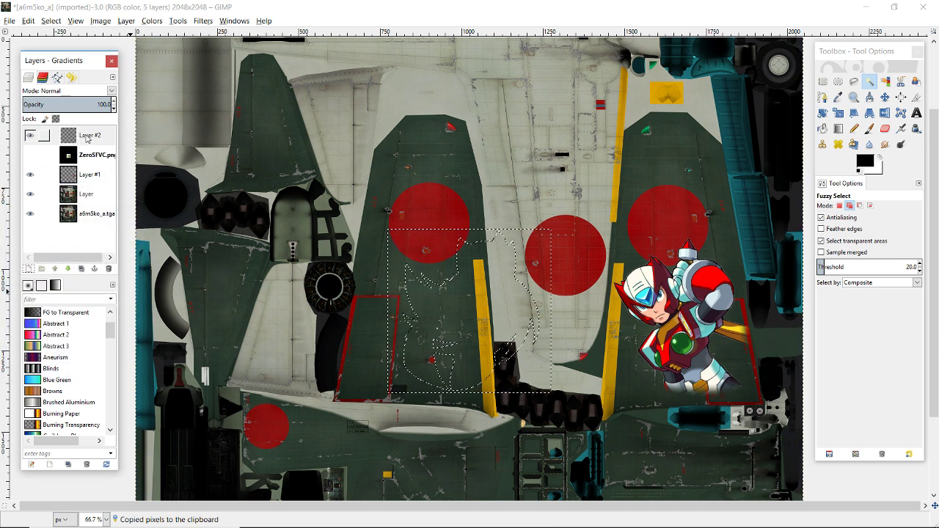
drag(77, 138, 83, 184)
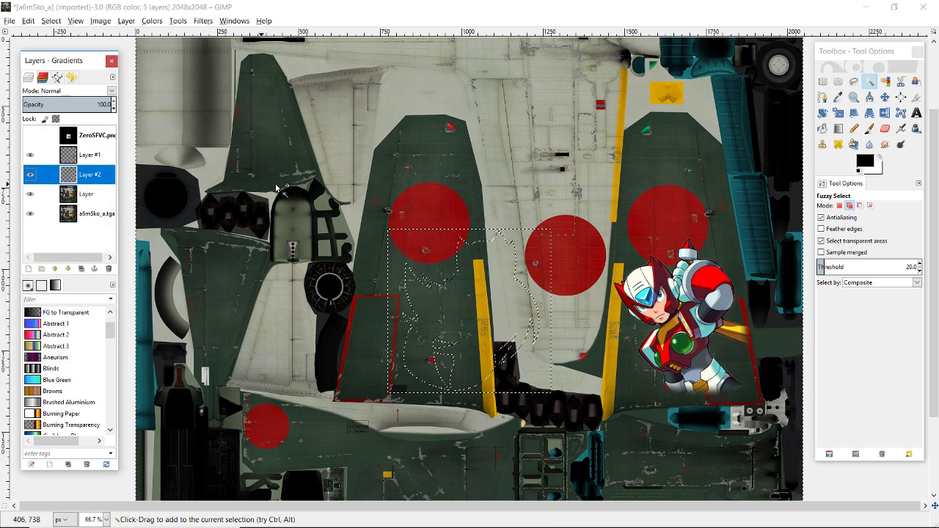
Paste the copied figure over the green wing with the large Zero and scale it to 300 × 300 px.
key(ctrl+v)
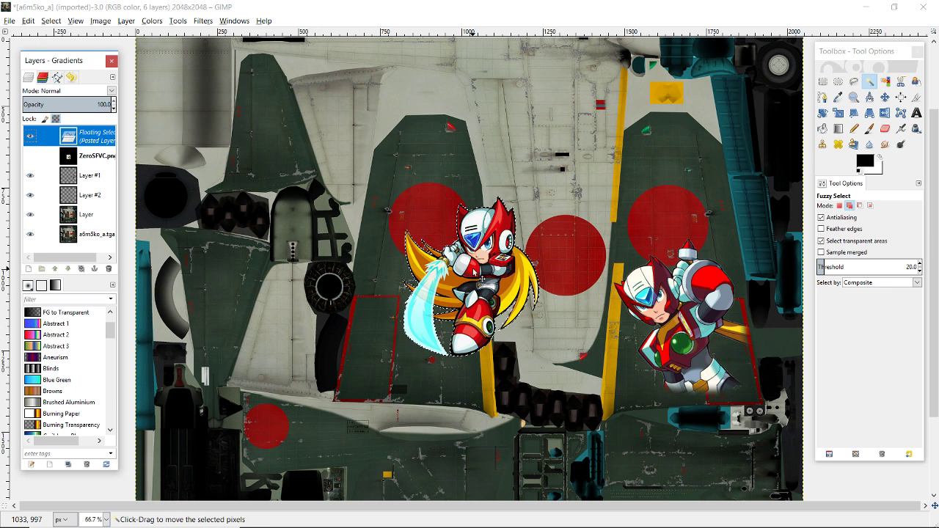
drag(483, 286, 682, 232)
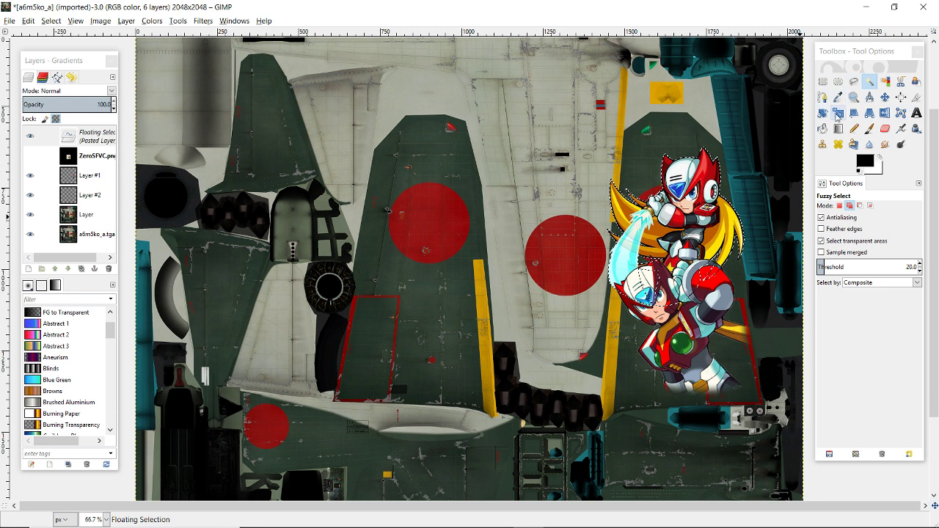
click(837, 113)
key(Tab)
click(685, 205)
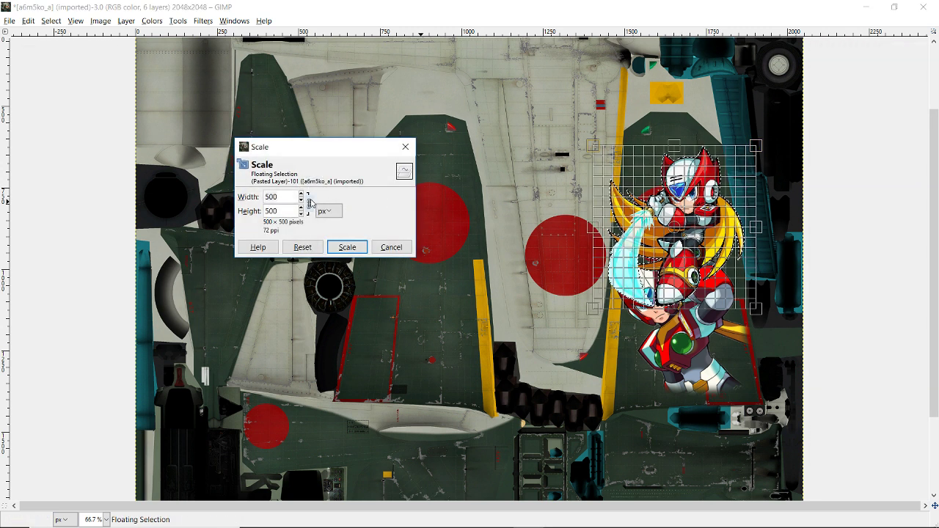
double_click(291, 194)
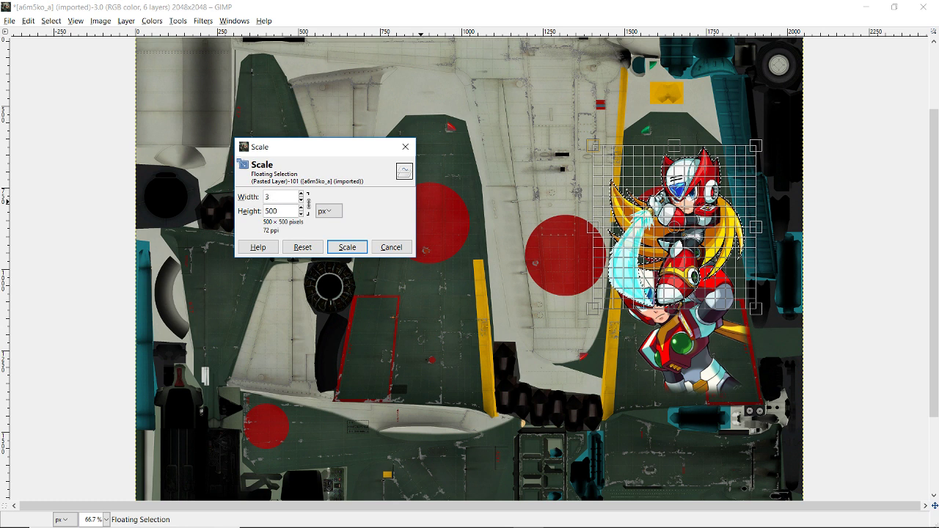
text(300)
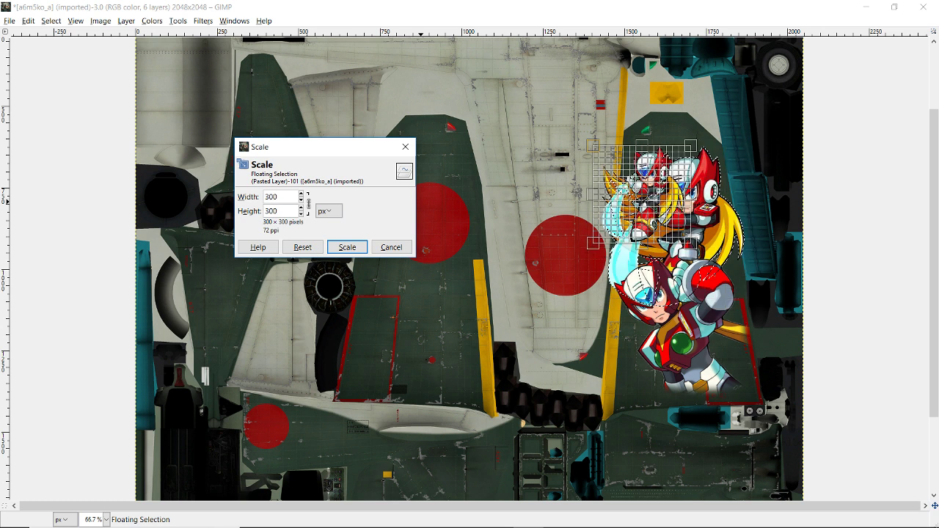
click(347, 247)
key(Tab)
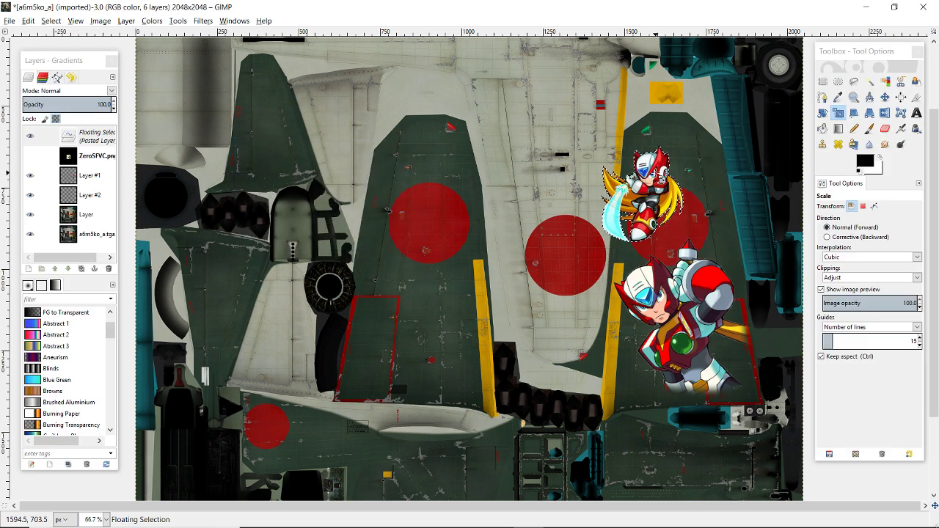
Rotate the pasted figure by -75.07 degrees so its head points toward the wing's yellow edge strip.
click(822, 112)
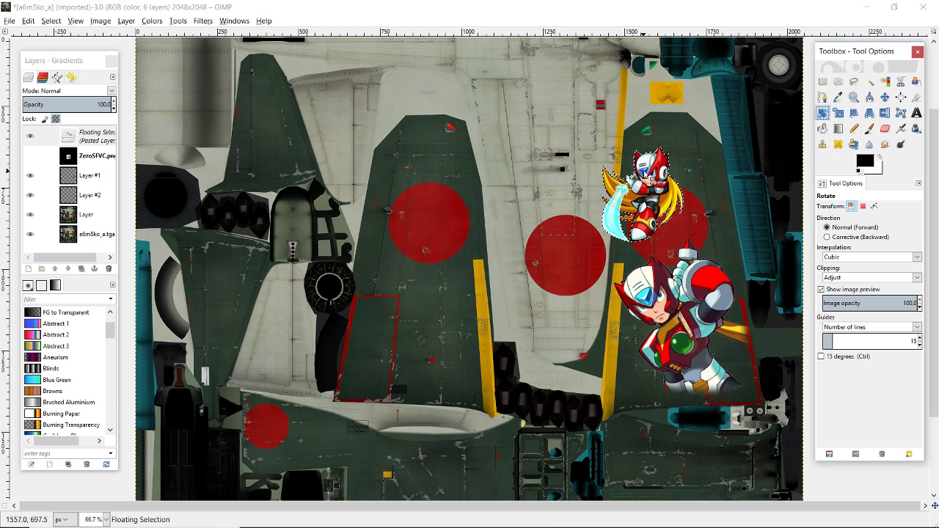
key(Tab)
drag(647, 267, 606, 267)
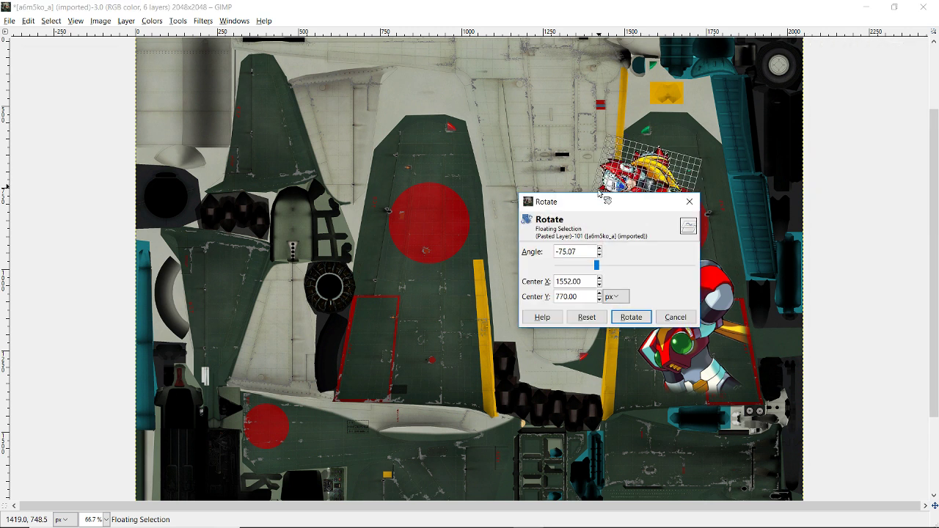
drag(598, 201, 396, 180)
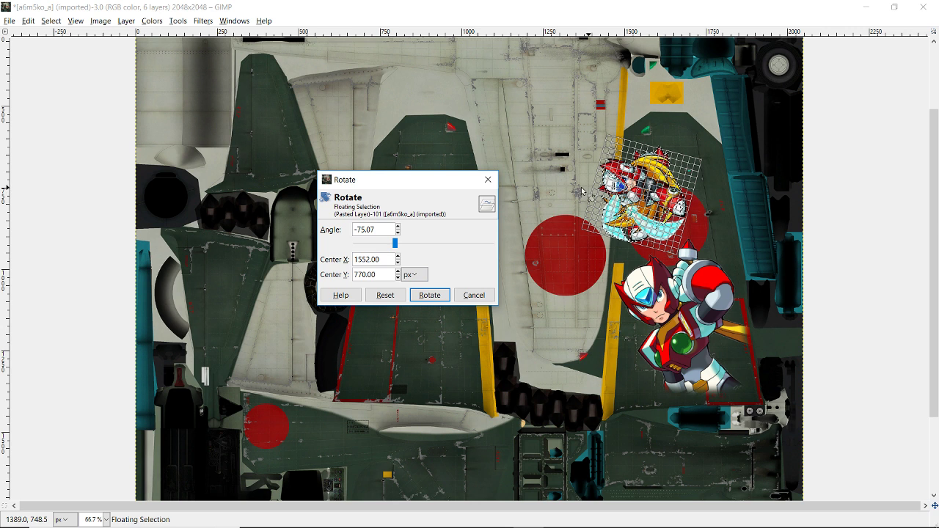
click(429, 295)
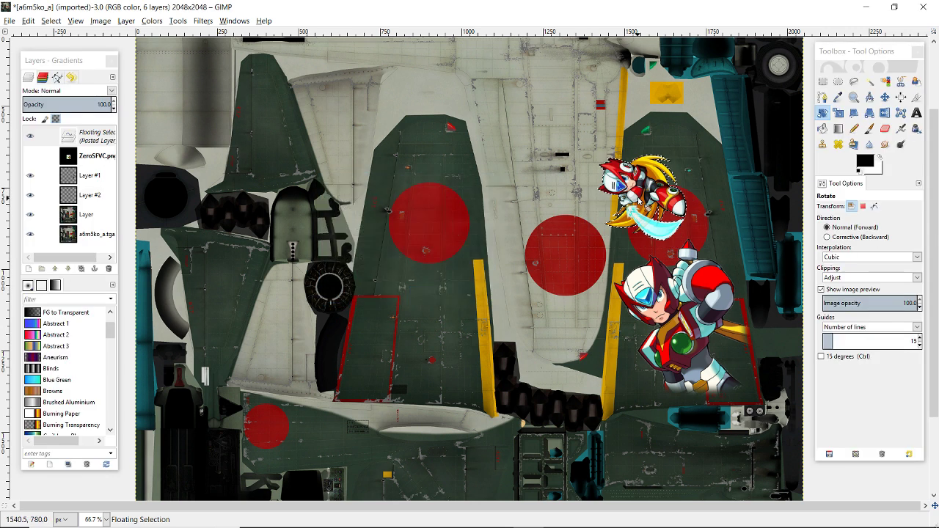
Move the rotated figure onto the wing's red circle, just above the large Zero, and anchor it to Layer #2.
key(m)
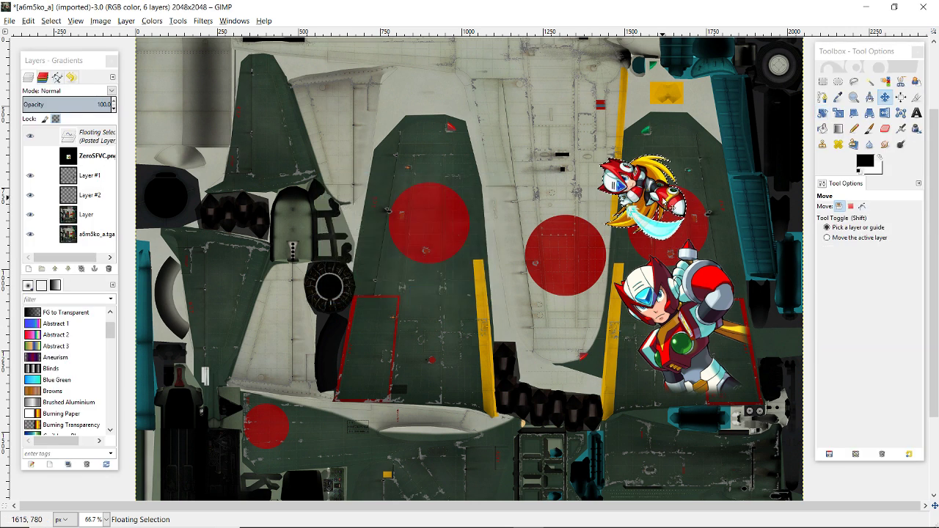
drag(664, 195, 699, 226)
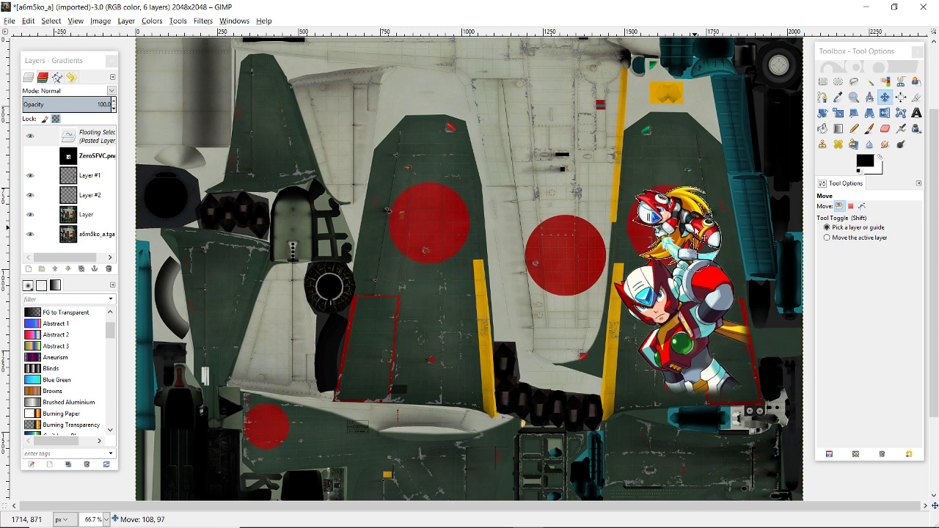
mouse_move(699, 226)
mouse_down()
mouse_move(686, 230)
mouse_move(692, 236)
mouse_up()
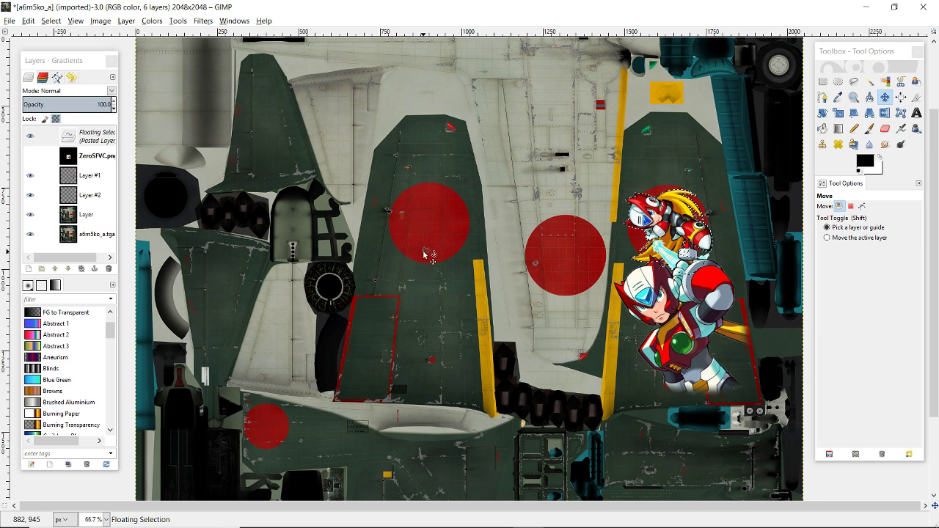
click(101, 142)
key(ctrl+h)
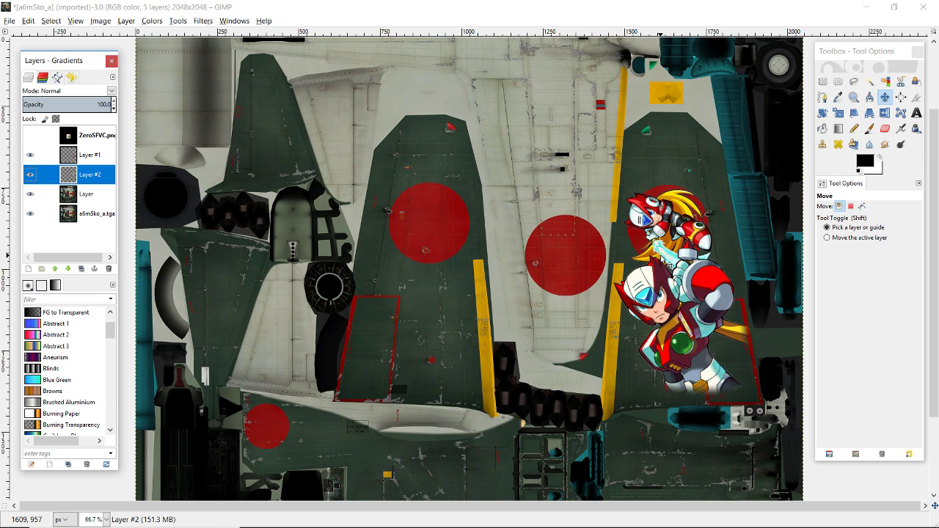
Examine both Zero figures on the wing up close and look over the rest of the aircraft texture.
key(plus)
key(plus)
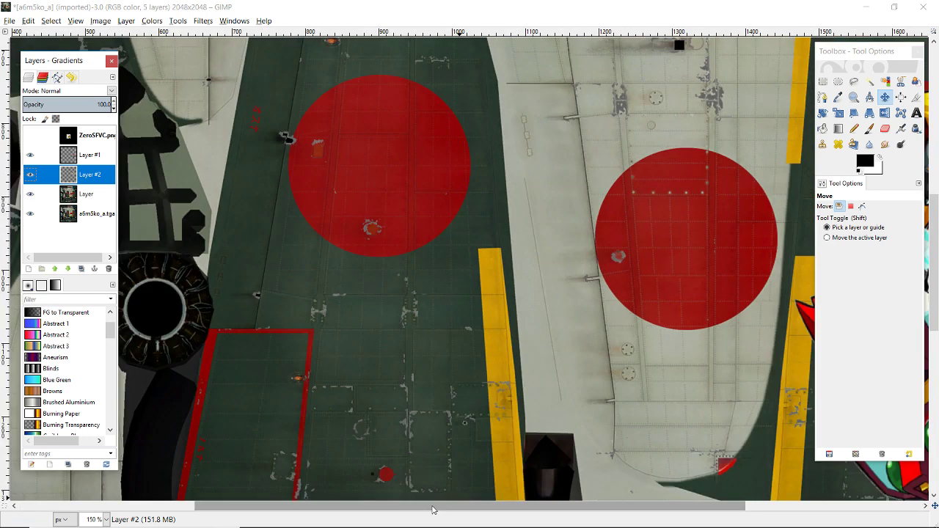
drag(446, 511, 579, 510)
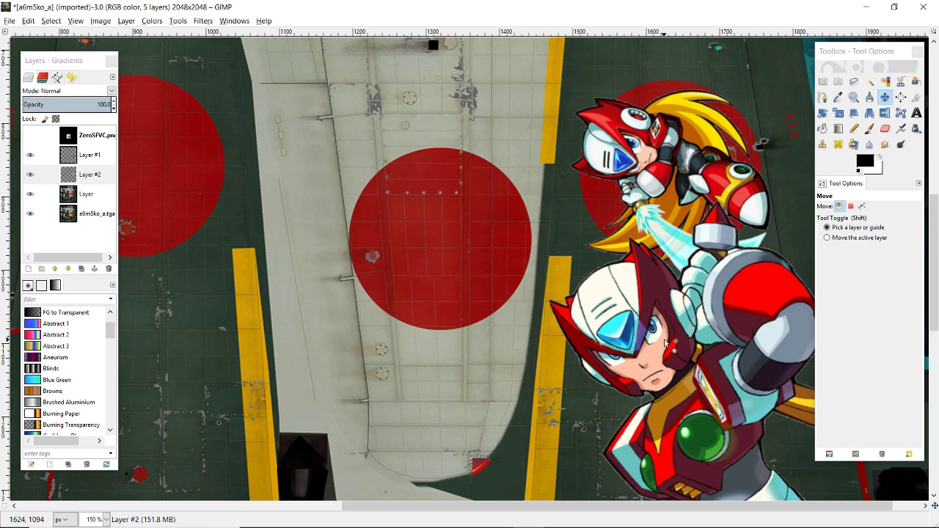
ctrl+scroll(675, 341, down, 2)
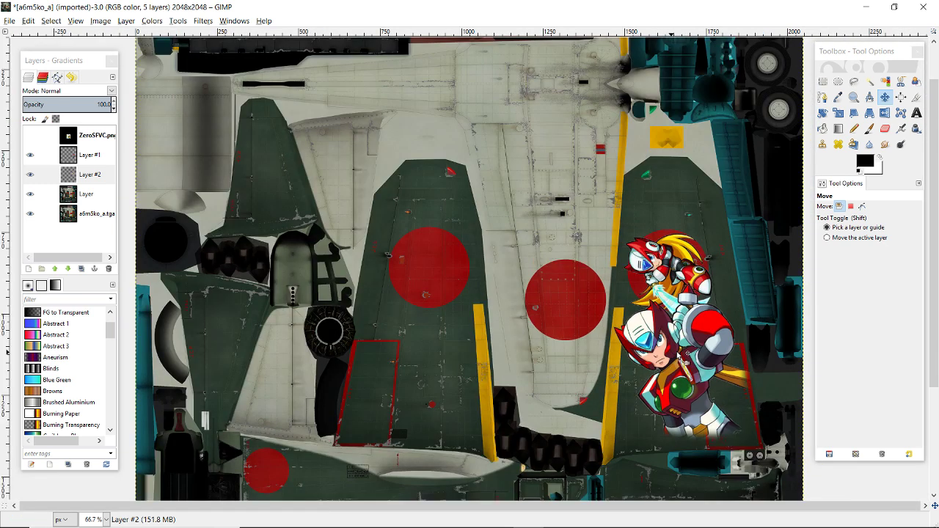
scroll(676, 355, down, 3)
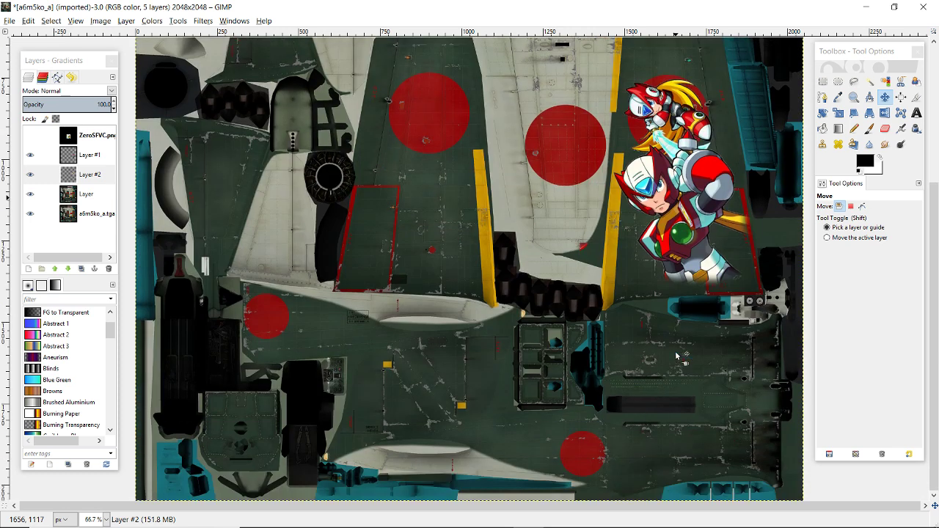
scroll(579, 333, up, 4)
scroll(579, 333, down, 4)
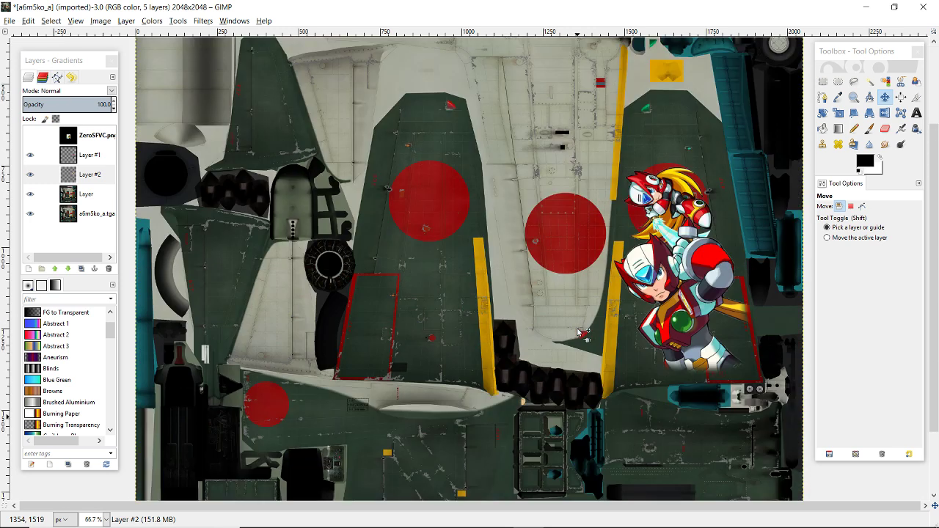
scroll(577, 330, up, 2)
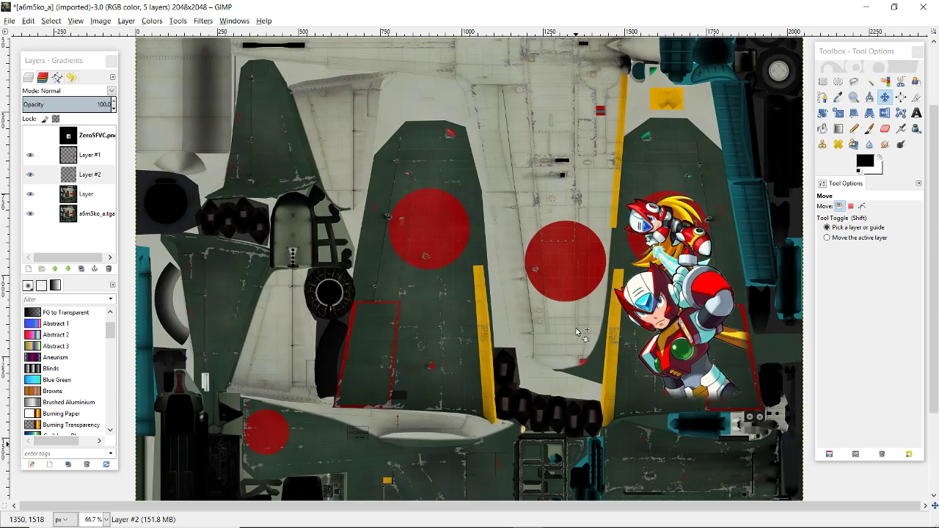
scroll(575, 330, down, 2)
scroll(575, 330, up, 2)
scroll(572, 324, down, 2)
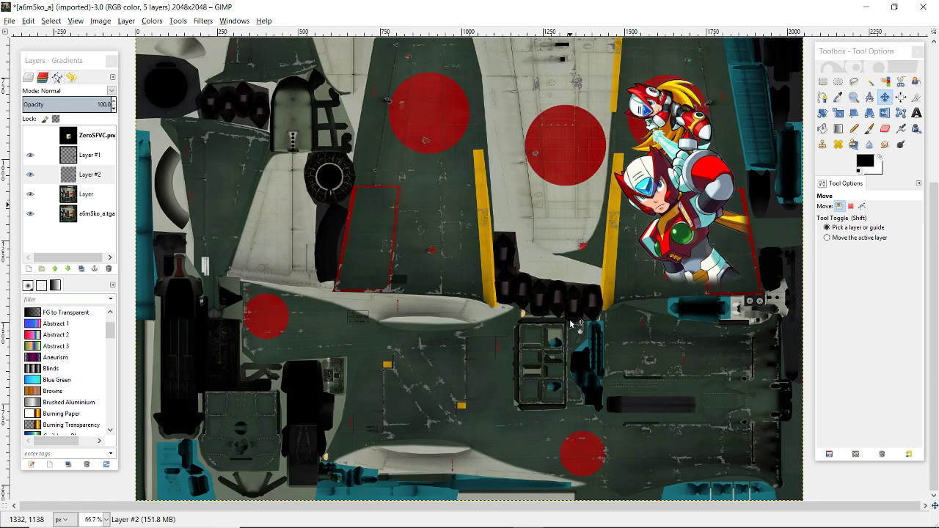
scroll(571, 323, up, 3)
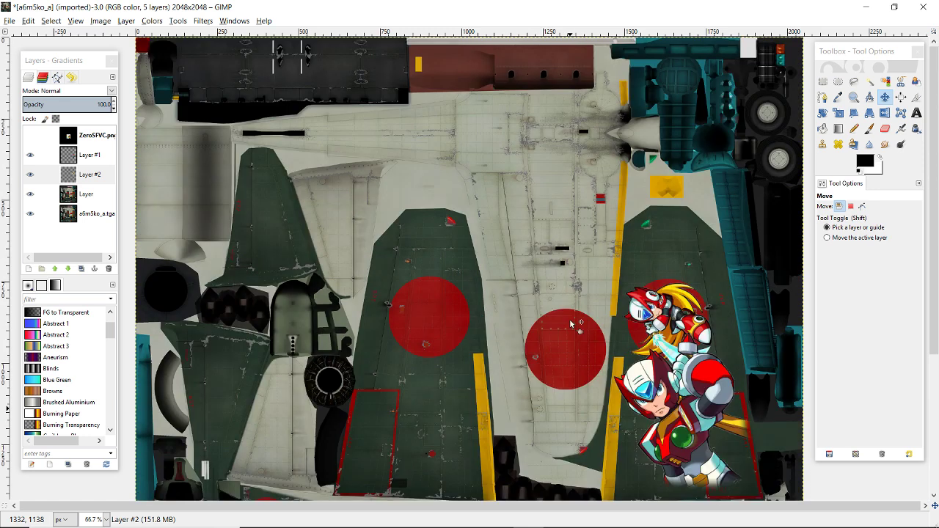
scroll(569, 320, down, 2)
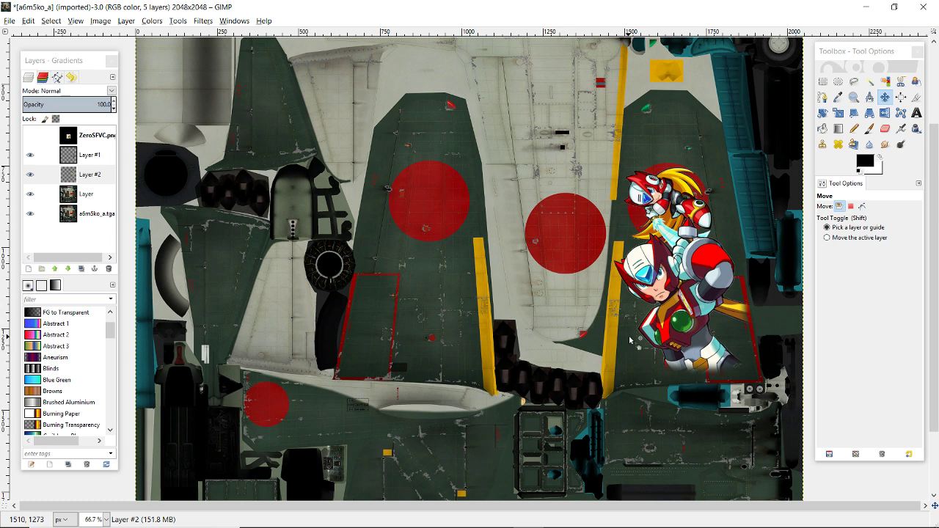
scroll(629, 340, up, 2)
scroll(558, 343, down, 4)
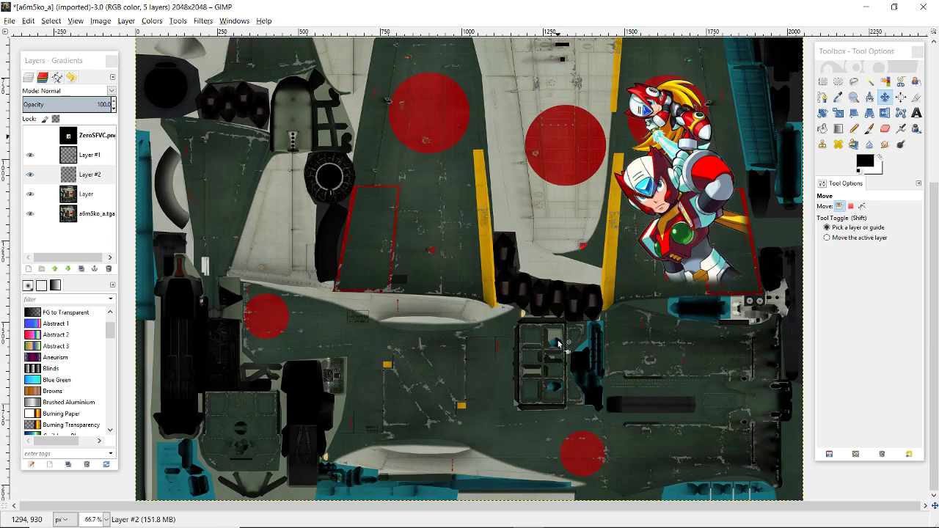
ctrl+scroll(559, 344, down, 1)
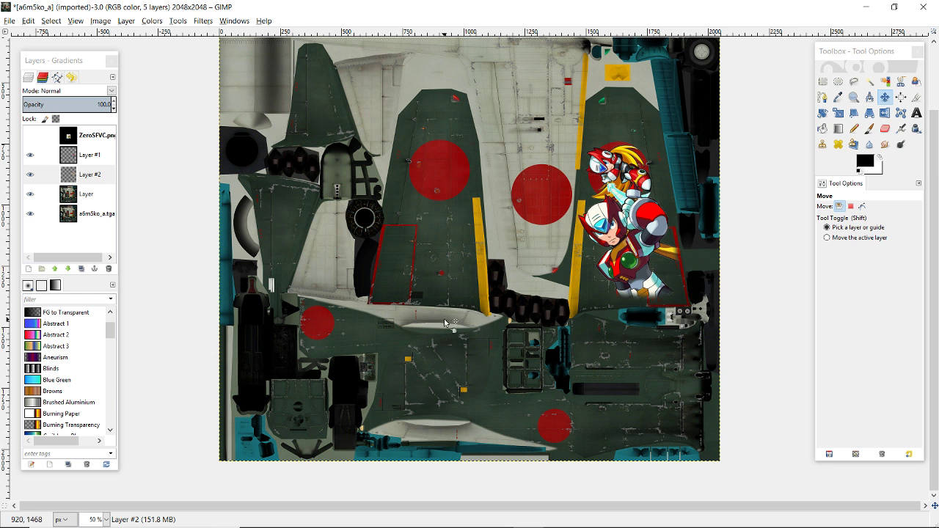
scroll(511, 341, up, 3)
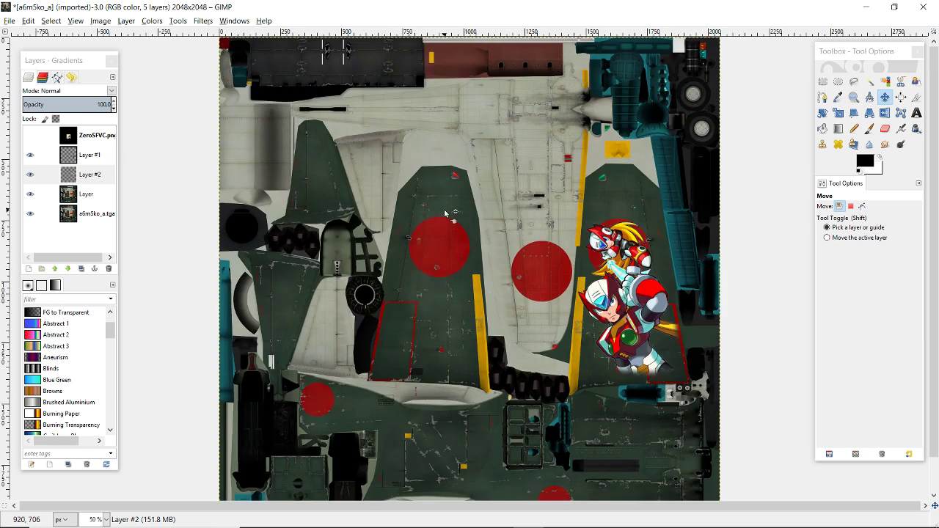
key(alt+Tab)
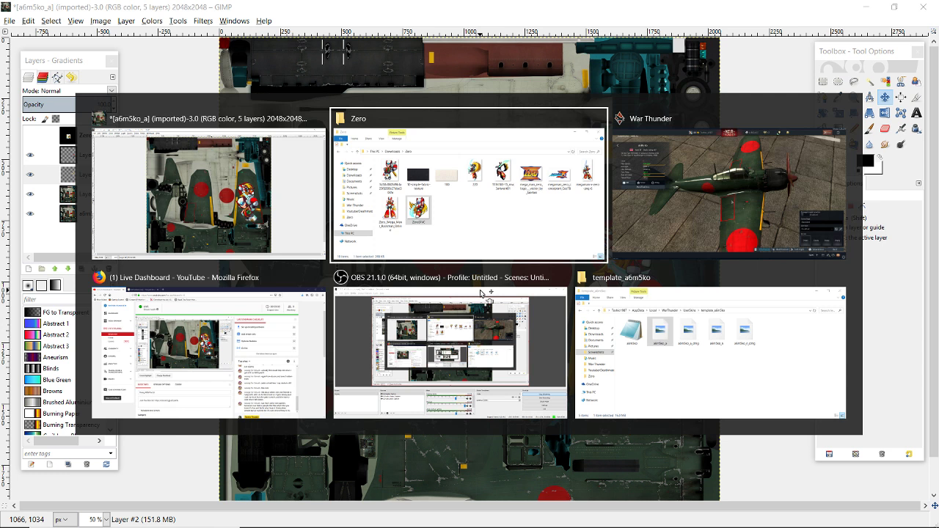
key(alt+Tab)
key(alt+Tab)
key(alt+Tab)
key(alt+Tab)
key(alt+Tab)
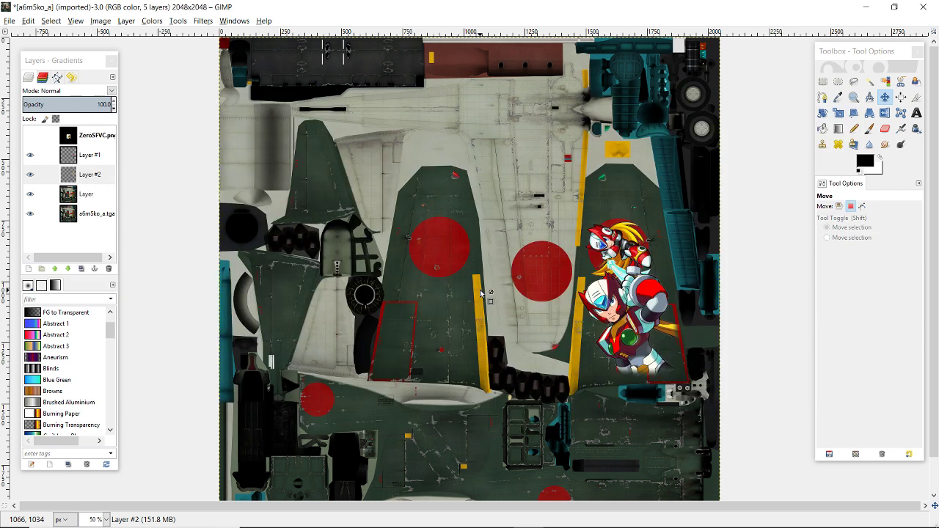
Delete the ZeroSFVC.png layer and add the megaman_zero_conceptart_GcoT8 logo from the Zero folder to the aircraft texture as a new layer.
right_click(76, 138)
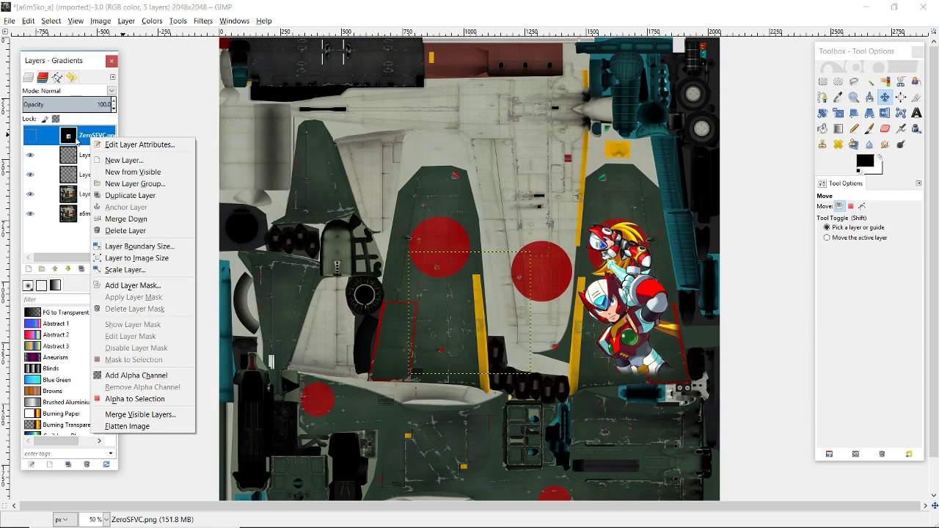
click(126, 230)
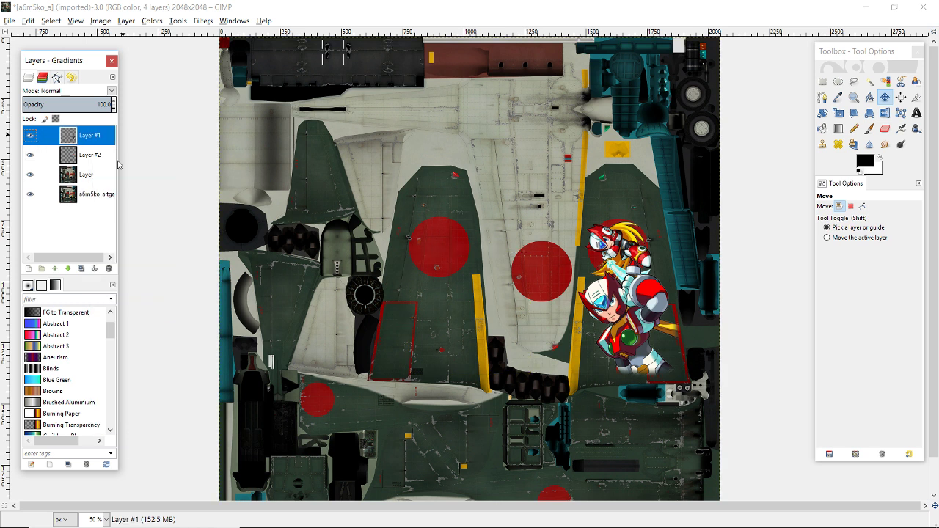
key(alt+Tab)
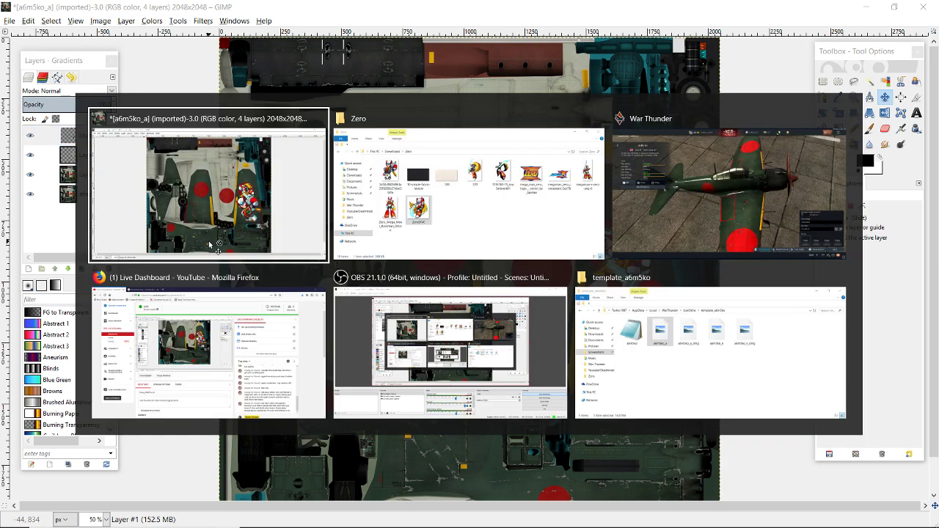
key(alt+Tab)
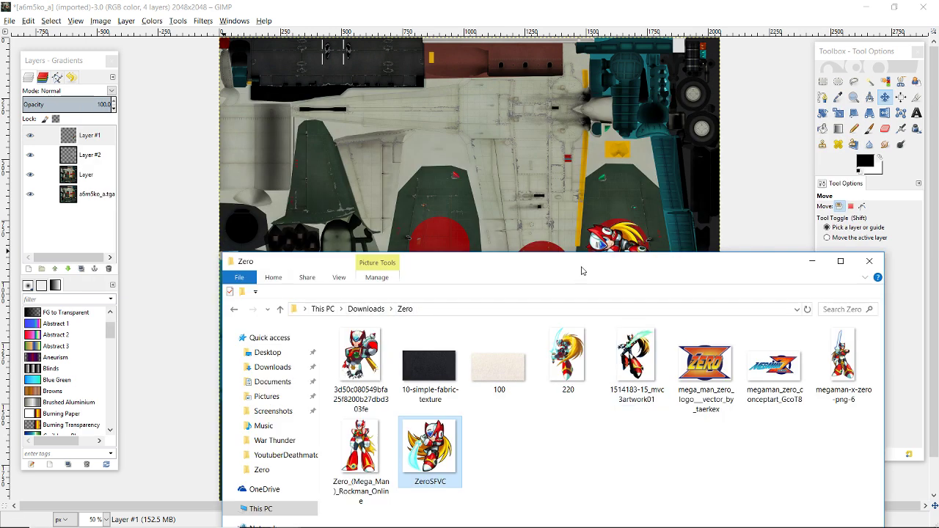
drag(579, 269, 539, 306)
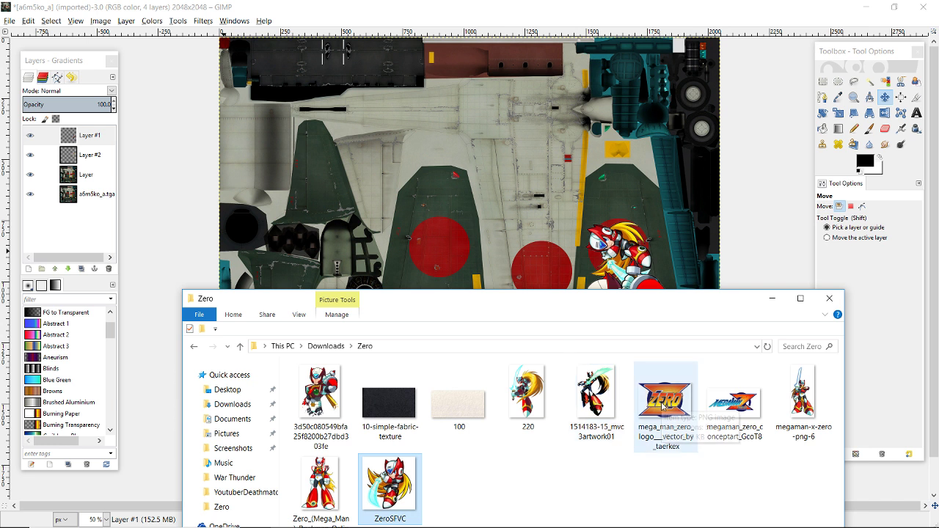
drag(738, 411, 484, 235)
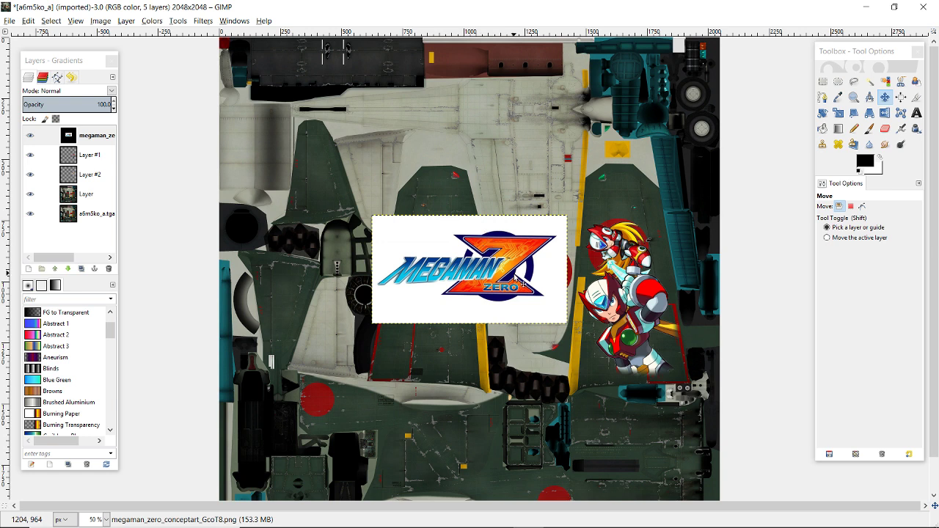
Set up Select by Color with a threshold of 10 for the Megaman Zero logo layer.
scroll(516, 278, up, 3)
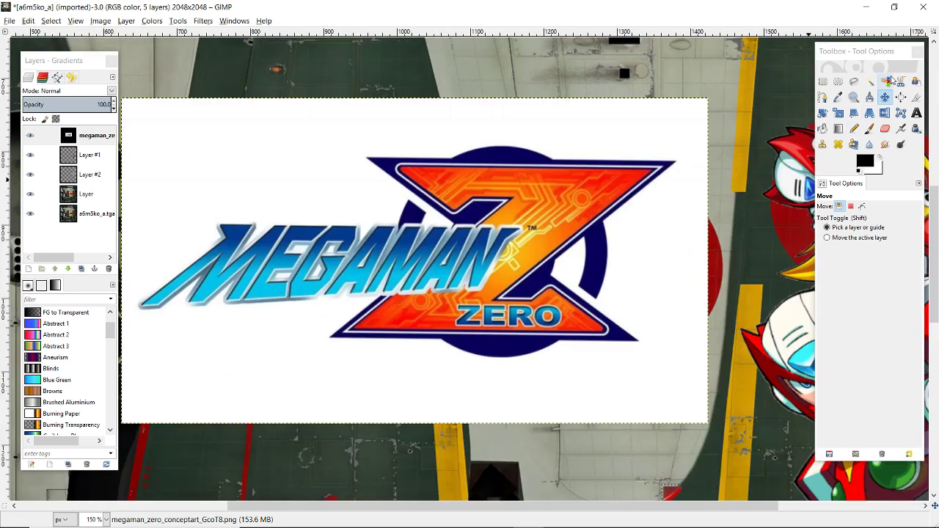
click(890, 80)
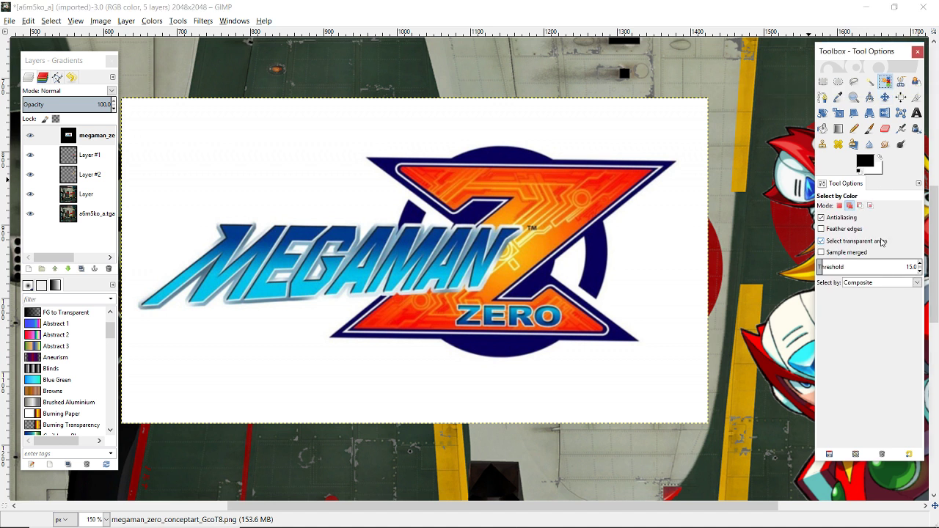
click(871, 268)
text(10)
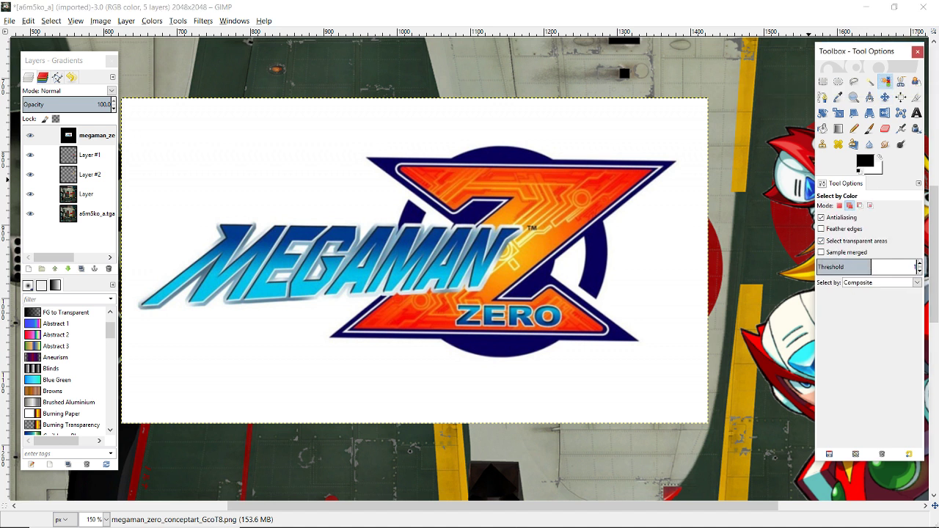
Select the logo image's white background by color, including the gaps inside the logo, raising the threshold to 15.
key(Return)
click(586, 135)
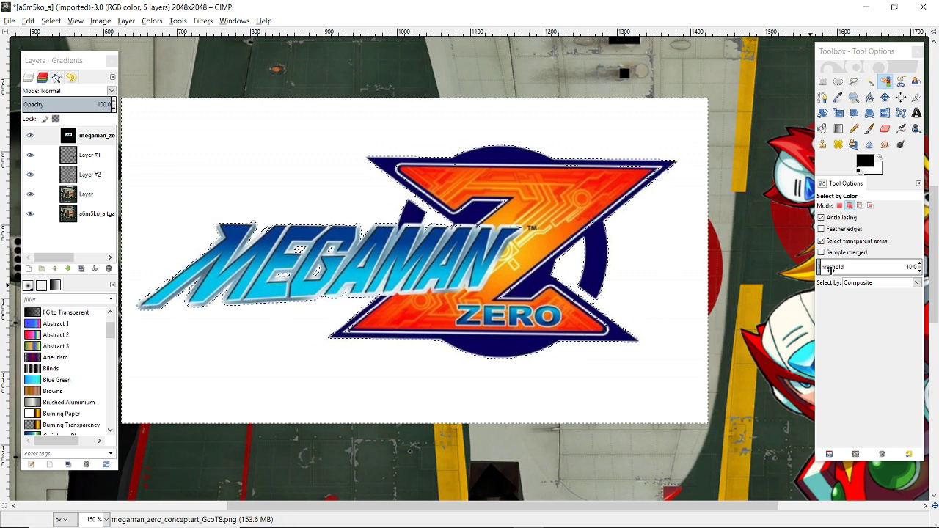
click(833, 268)
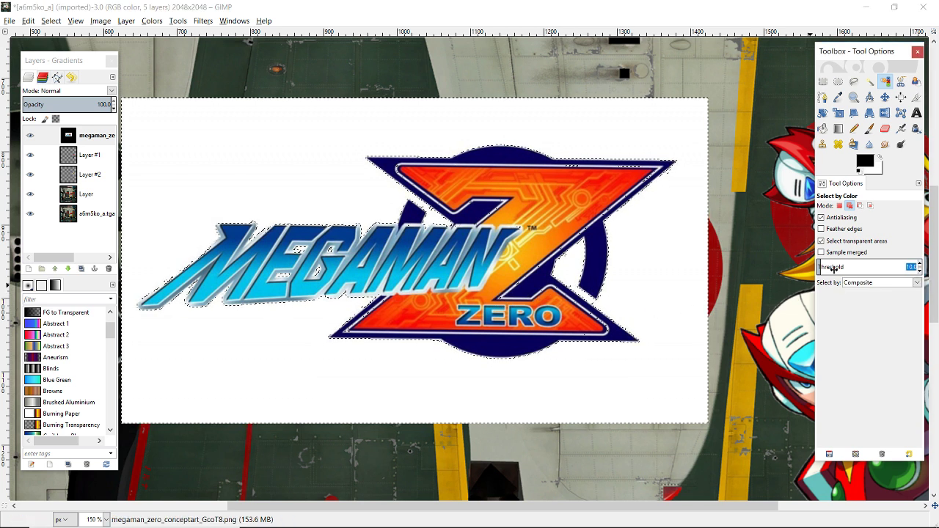
text(15)
key(Return)
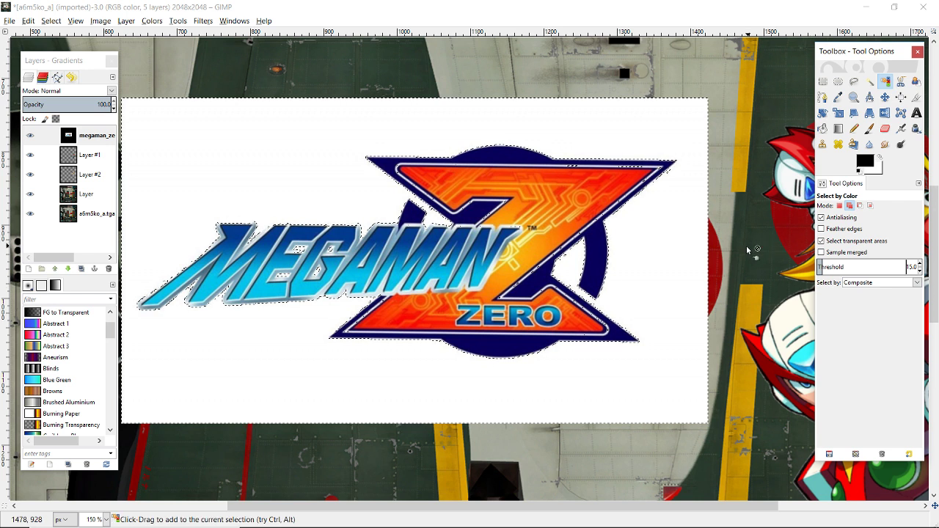
click(624, 271)
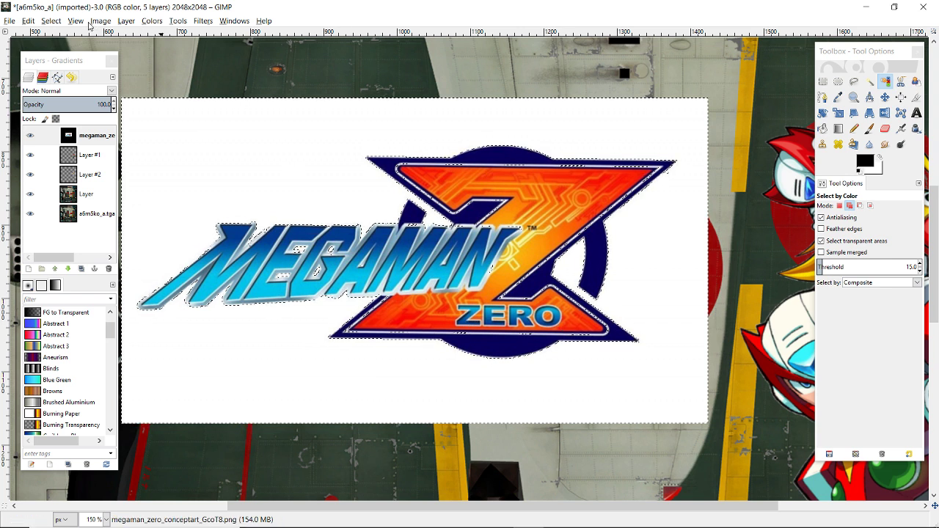
Invert the selection so it covers the Megaman Zero logo, and copy the logo to the clipboard.
click(58, 23)
click(61, 57)
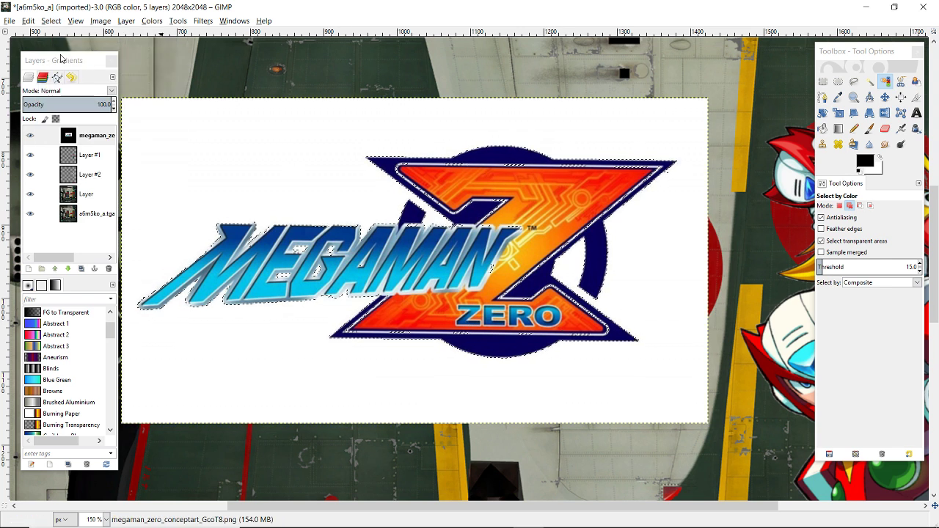
key(ctrl+c)
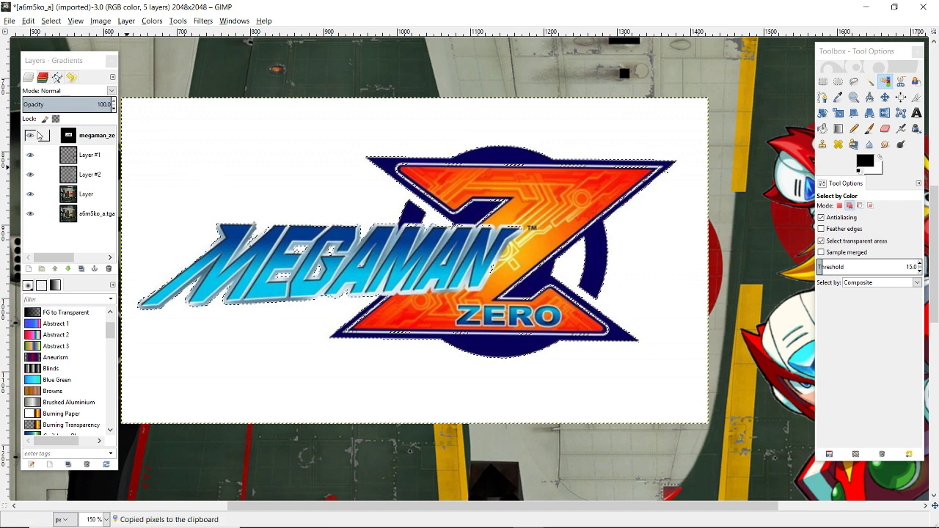
Hide the imported megaman_zero layer and paste the copied logo onto Layer #2.
click(30, 135)
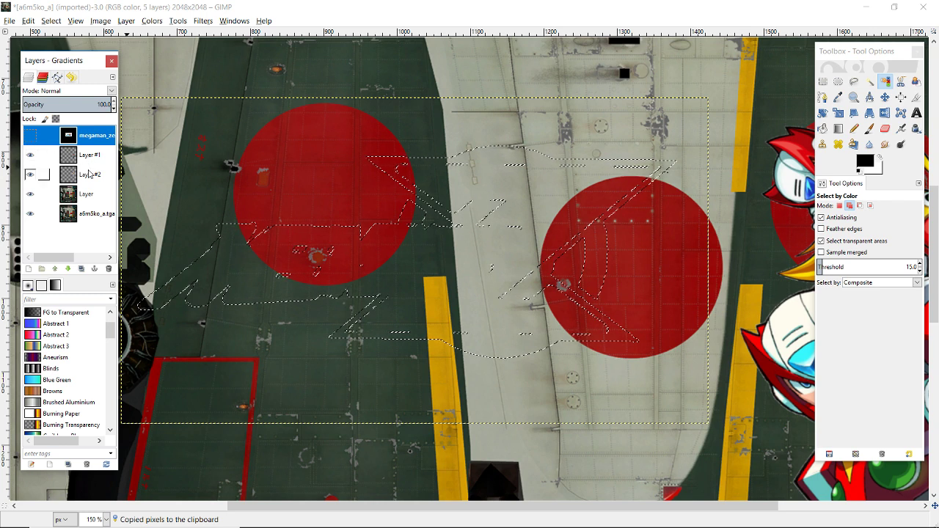
click(90, 175)
key(minus)
key(minus)
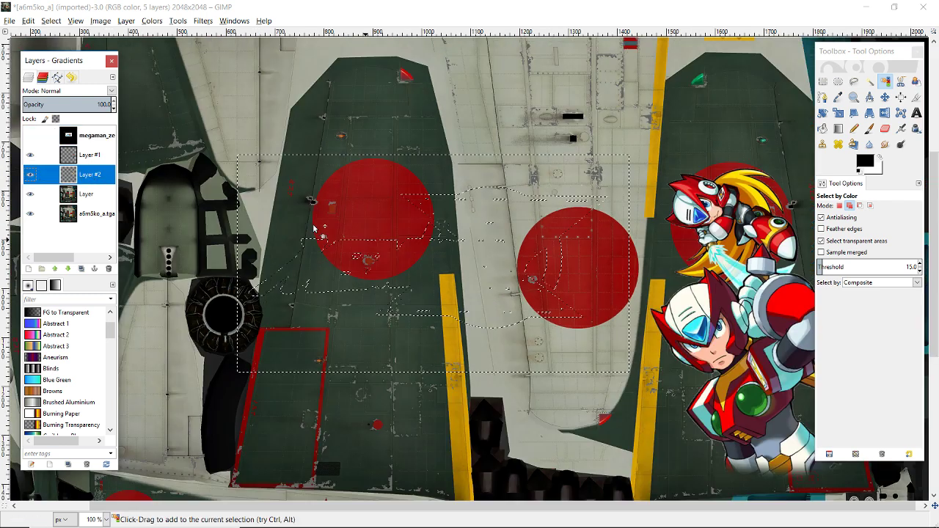
key(ctrl+v)
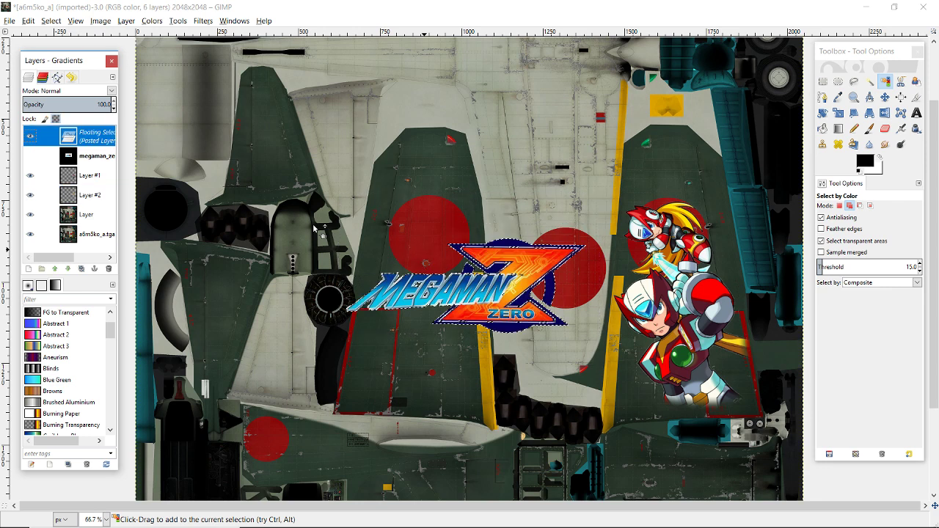
Rotate the pasted logo by 96.50 degrees so it runs along the wing's length.
click(824, 115)
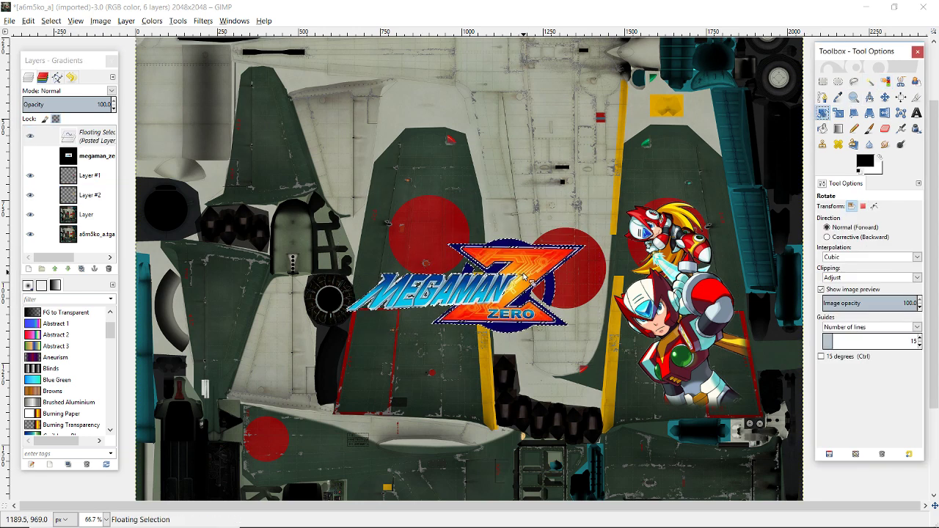
drag(515, 303, 469, 325)
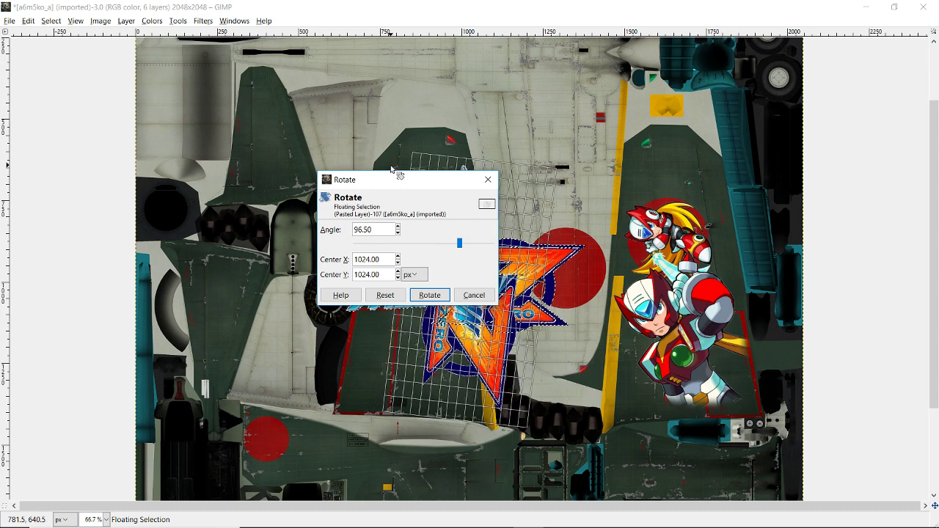
mouse_move(398, 176)
mouse_down()
mouse_move(369, 178)
mouse_move(242, 145)
mouse_up()
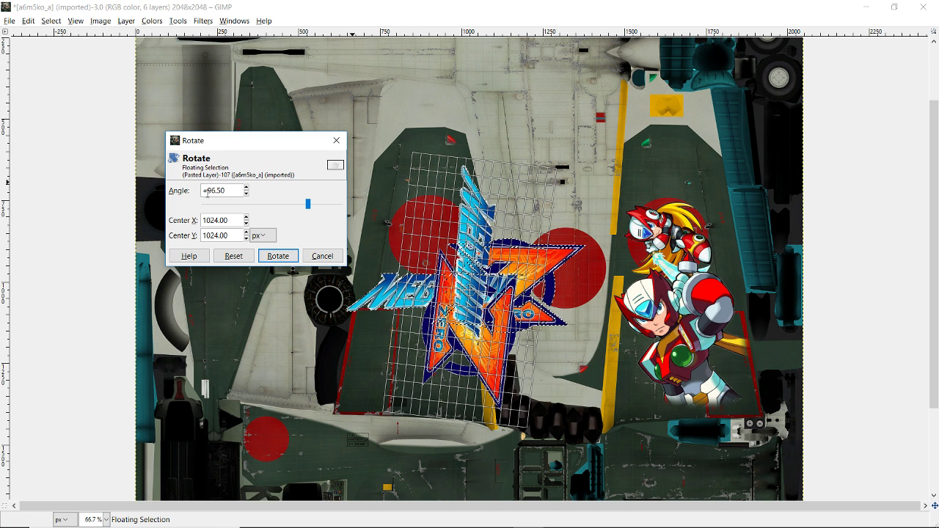
key(BackSpace)
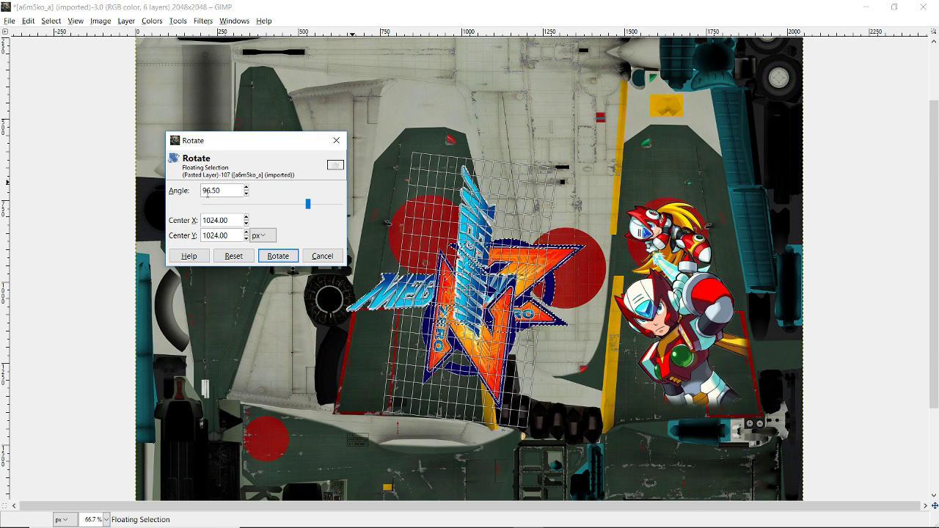
click(276, 255)
Move the rotated logo off the light-grey panel onto the green wing without the character artwork.
scroll(387, 262, up, 3)
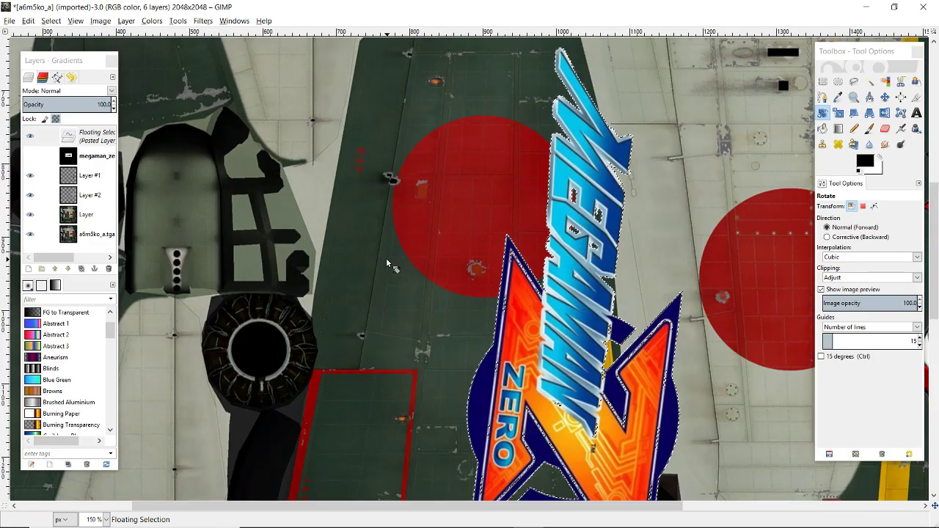
scroll(386, 258, down, 1)
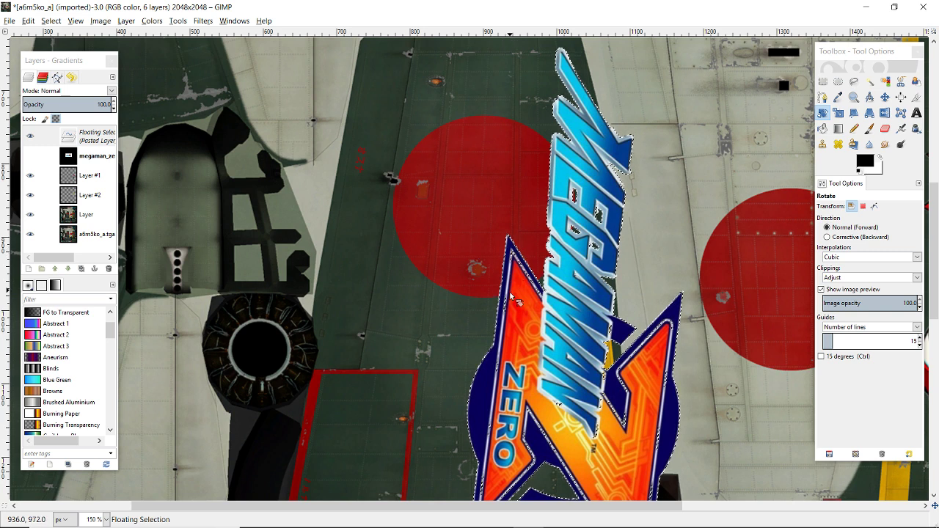
scroll(556, 231, down, 3)
scroll(556, 231, down, 3)
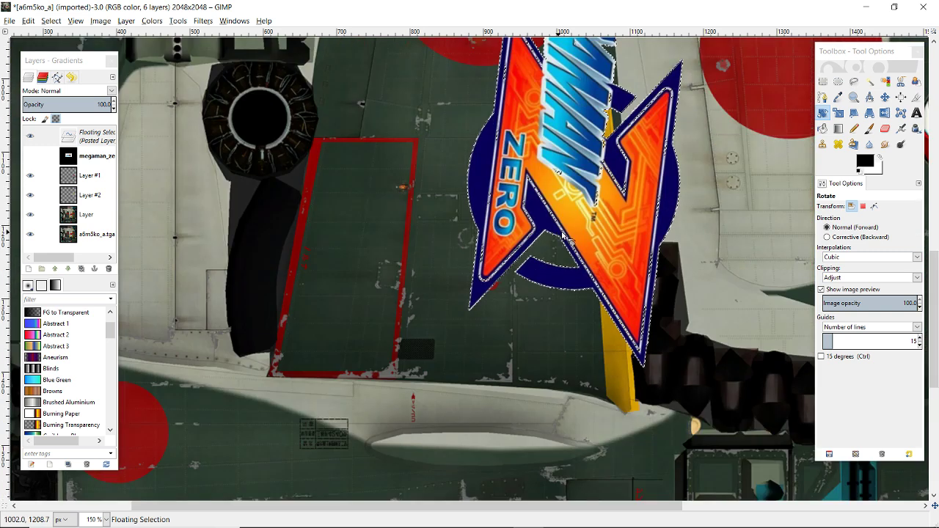
scroll(556, 231, up, 3)
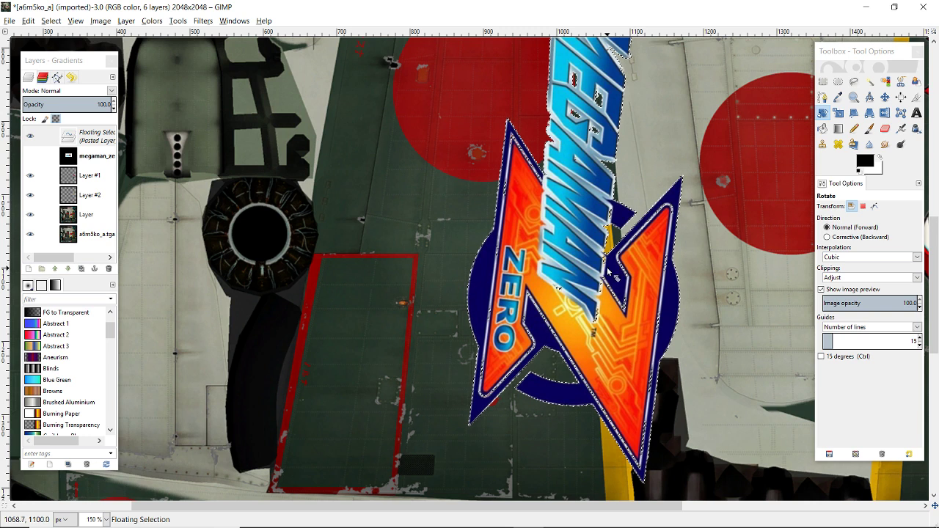
key(m)
drag(543, 231, 404, 271)
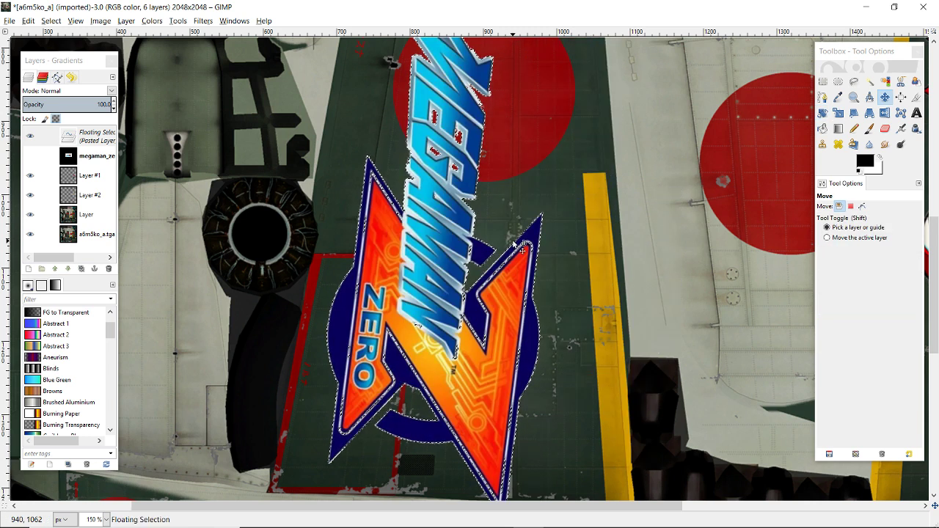
Shift the logo slightly toward the wing tip and the yellow stripe to center it between the wing's edges.
scroll(519, 250, down, 1)
scroll(510, 272, up, 3)
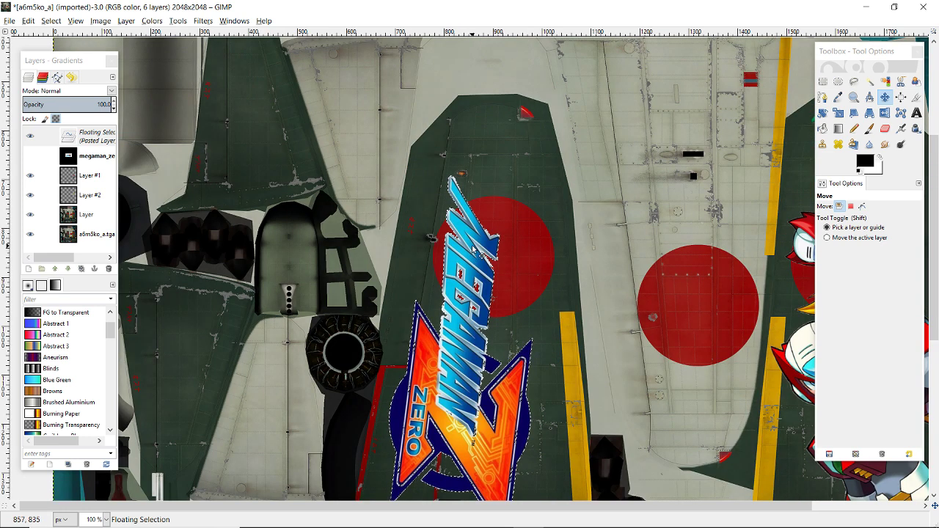
drag(473, 250, 499, 193)
scroll(480, 238, down, 5)
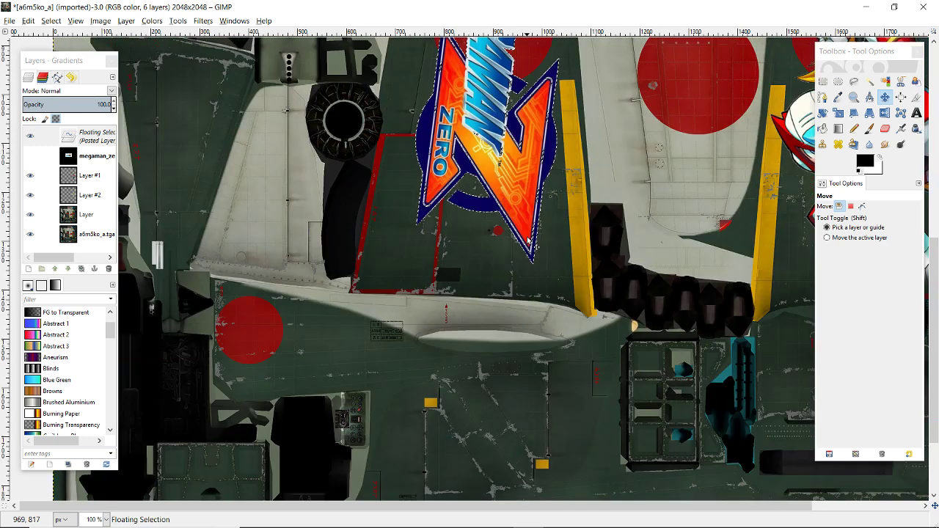
scroll(432, 245, up, 3)
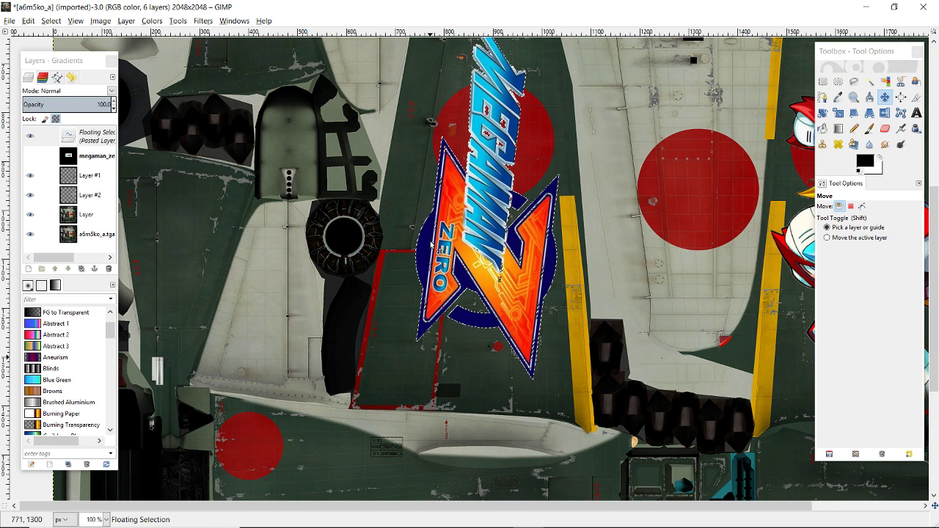
scroll(434, 249, up, 3)
scroll(374, 326, down, 3)
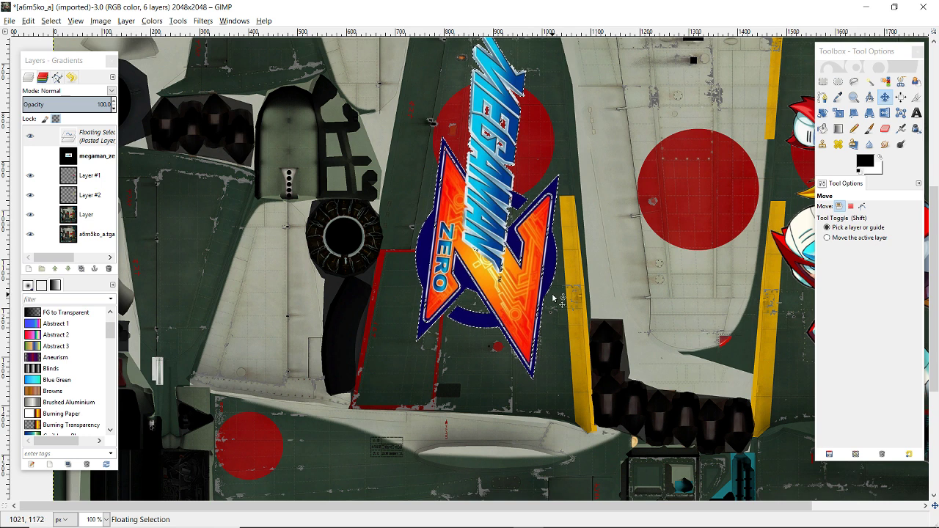
scroll(556, 298, up, 3)
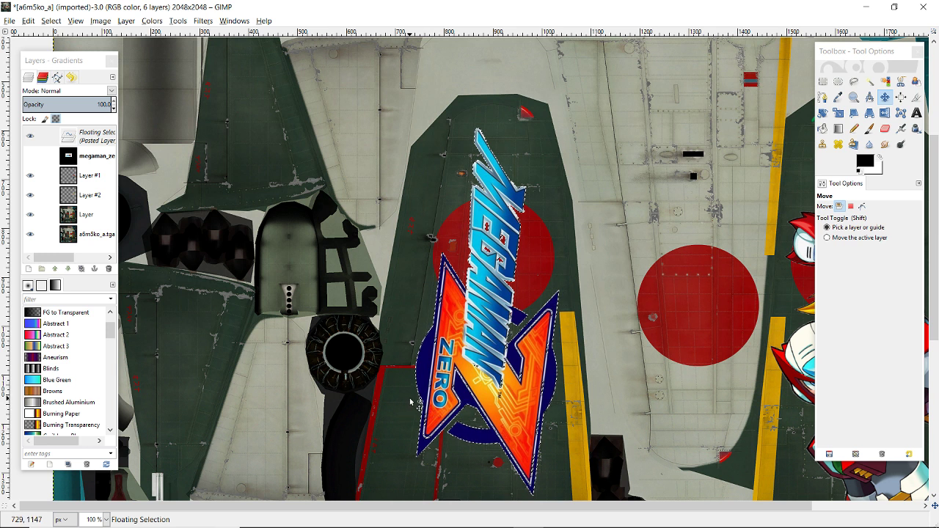
Switch to War Thunder to examine the wing markings on the A6M5 Ko model, and return to the texture in GIMP.
key(alt+Tab)
key(alt+Tab)
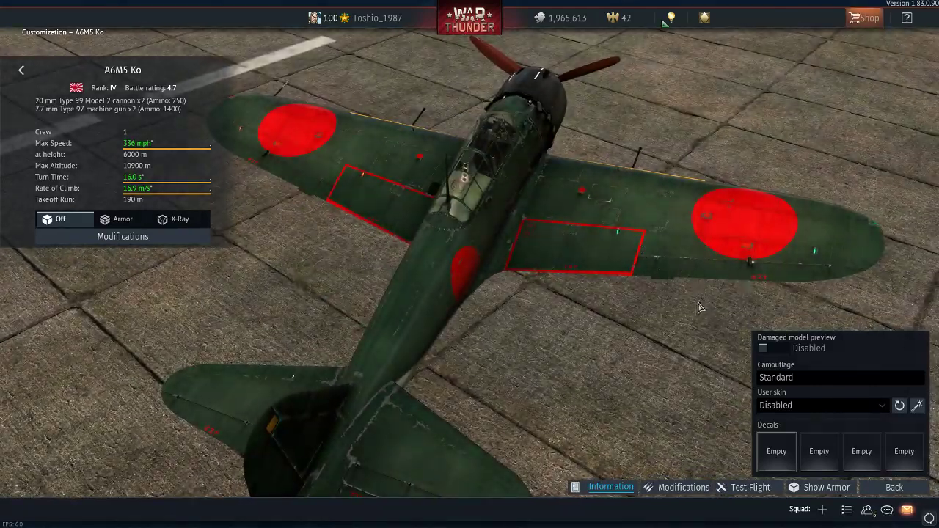
key(alt+Tab)
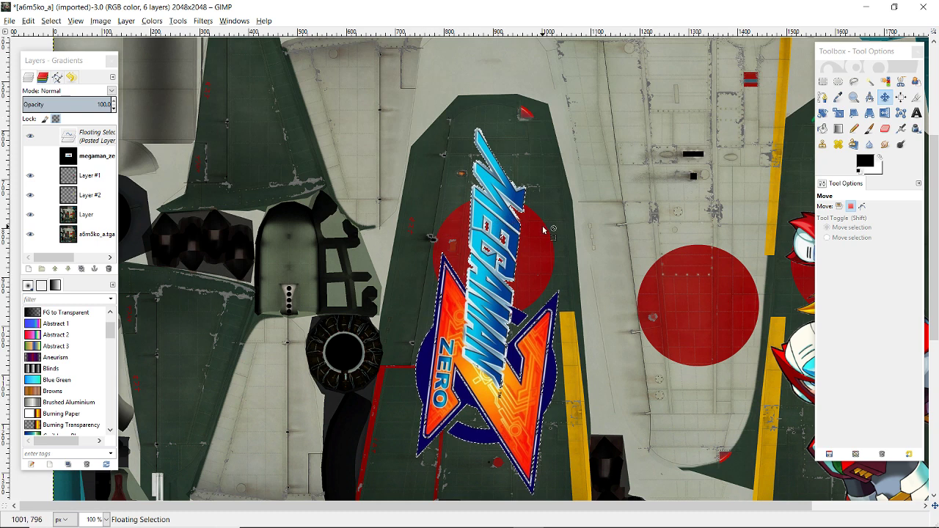
scroll(581, 235, down, 3)
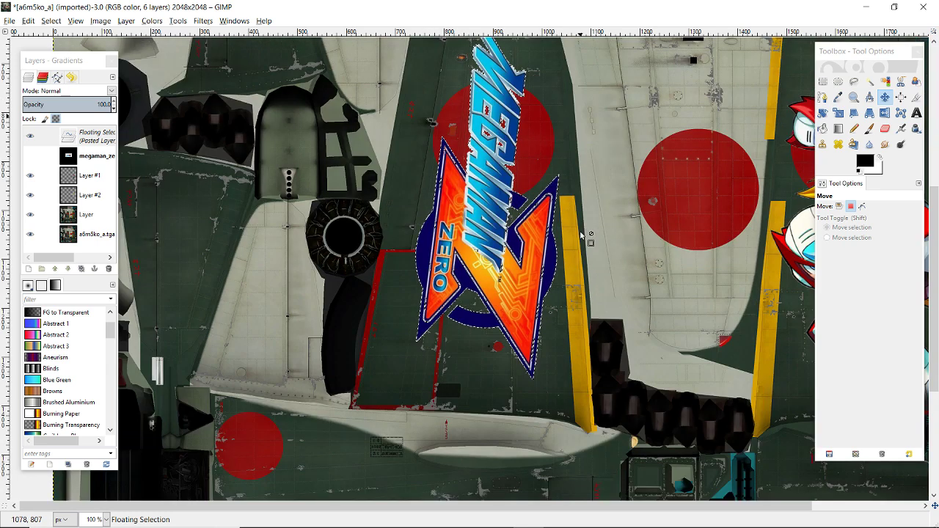
scroll(591, 240, up, 3)
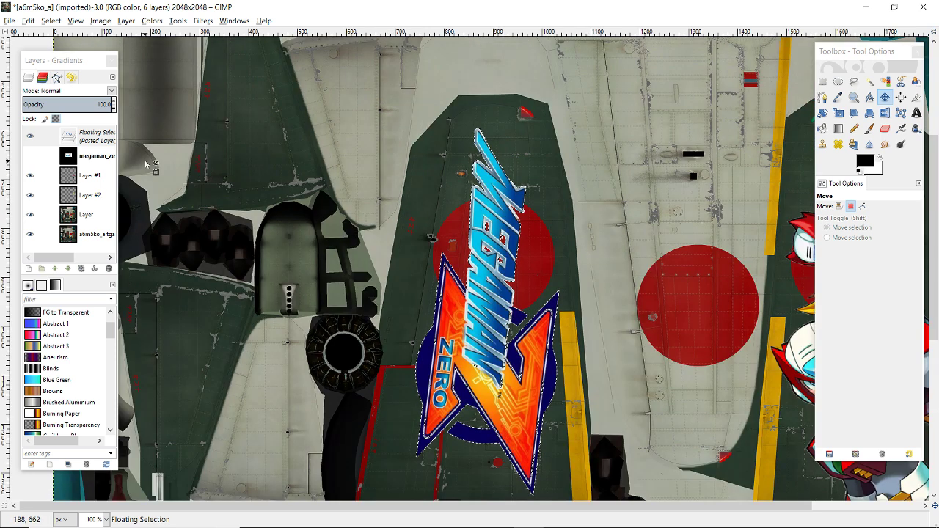
Anchor the pasted logo onto Layer #2 and add a transparent 2048 × 2048 px layer directly beneath it.
click(85, 137)
key(ctrl+h)
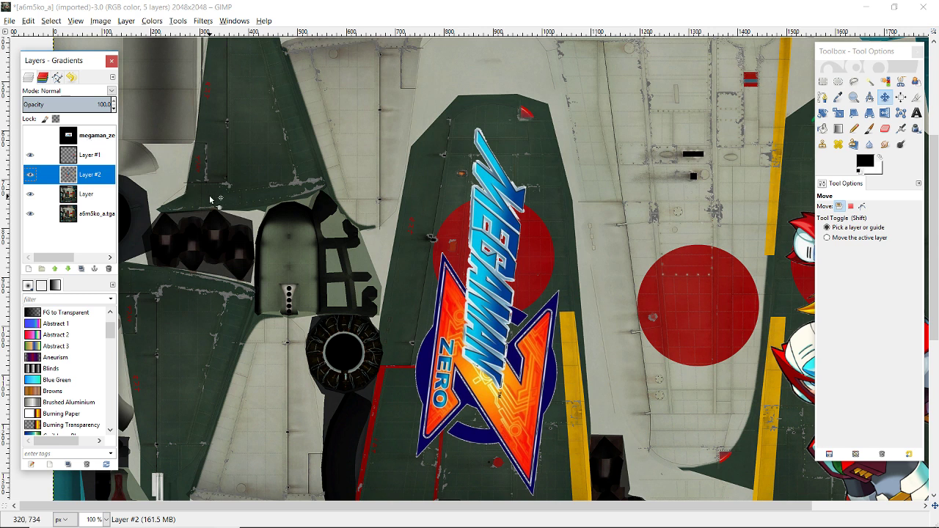
click(87, 196)
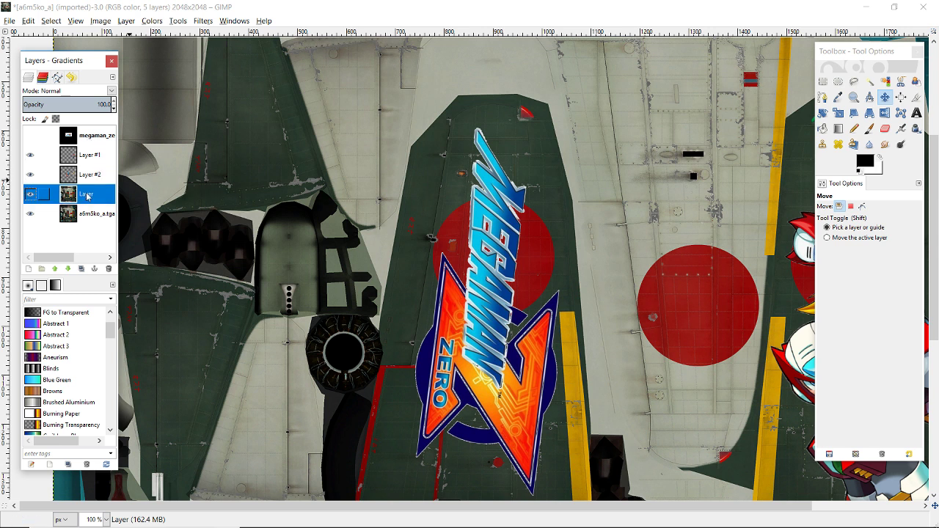
click(29, 269)
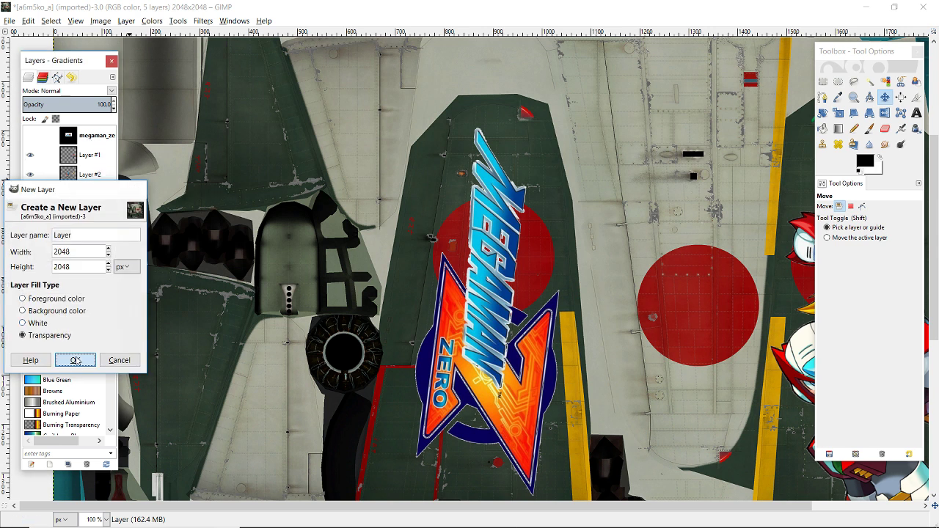
click(78, 359)
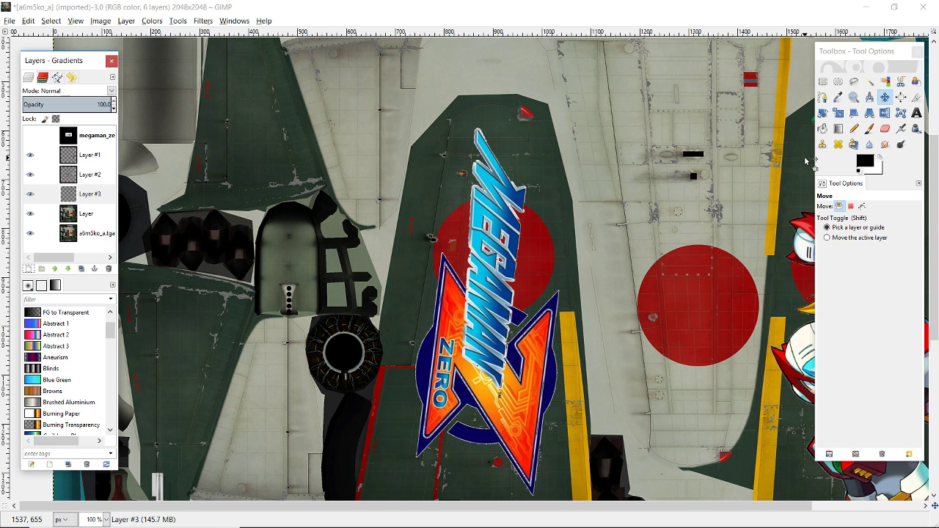
Set up the Airbrush with white as the foreground color and a brush size of 40.
click(901, 130)
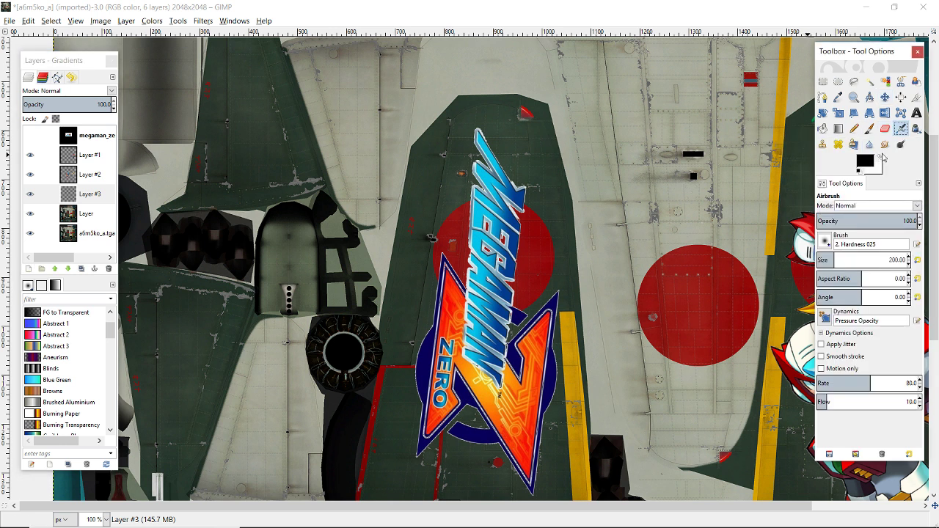
click(880, 158)
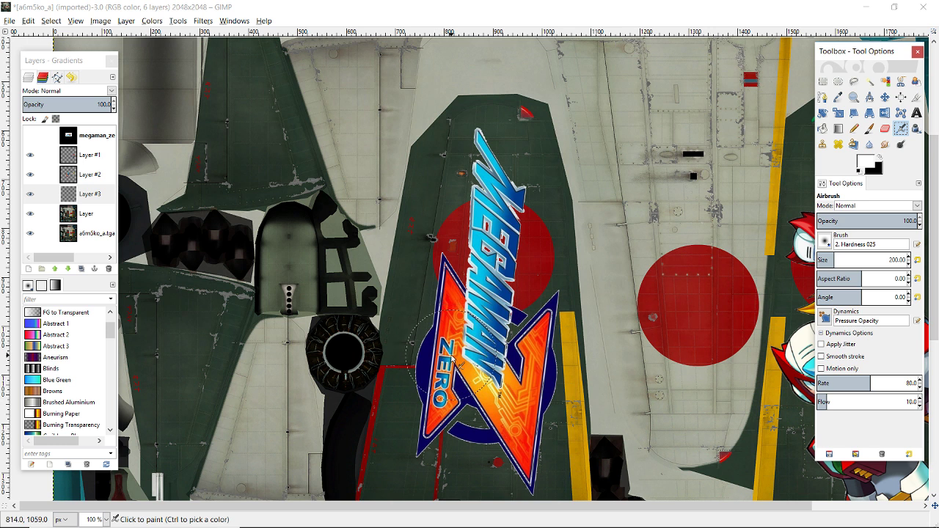
click(847, 259)
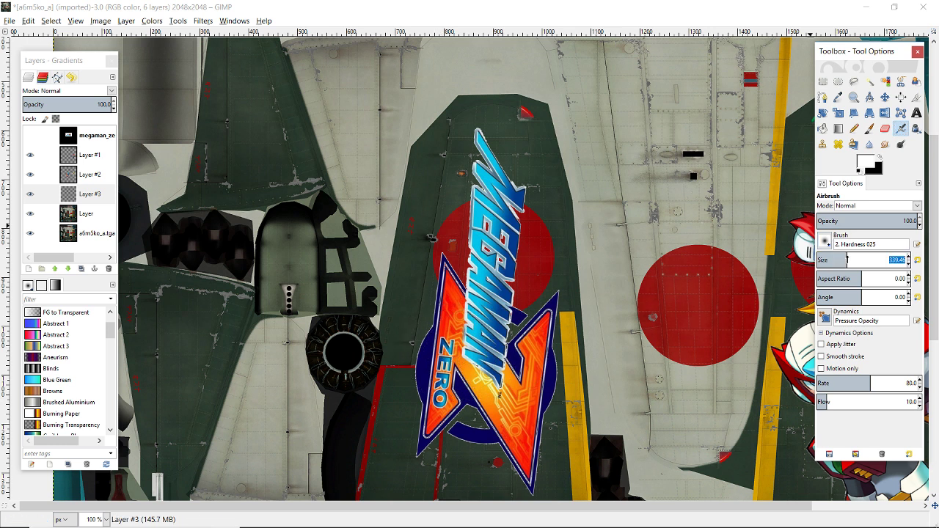
text(40)
key(Return)
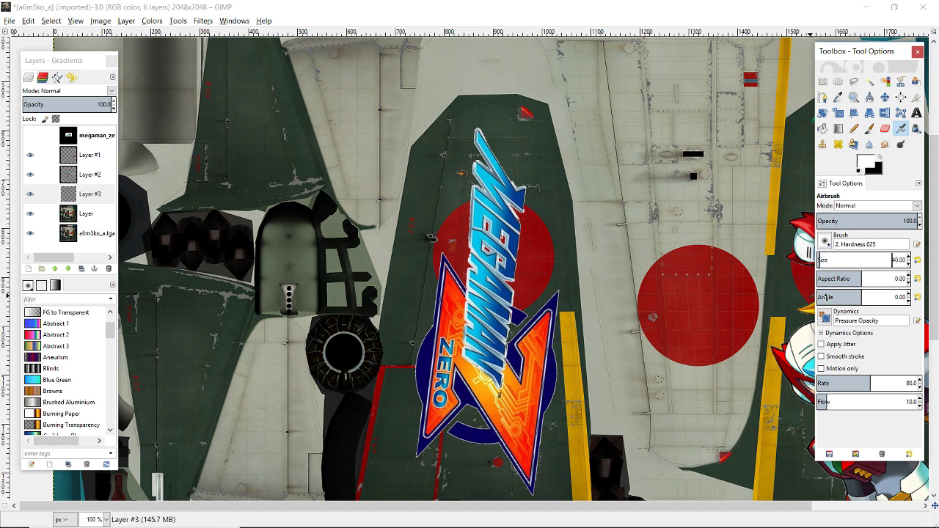
Reselect the Airbrush and reduce its brush size to 20 for fine work along the logo's outline.
click(884, 97)
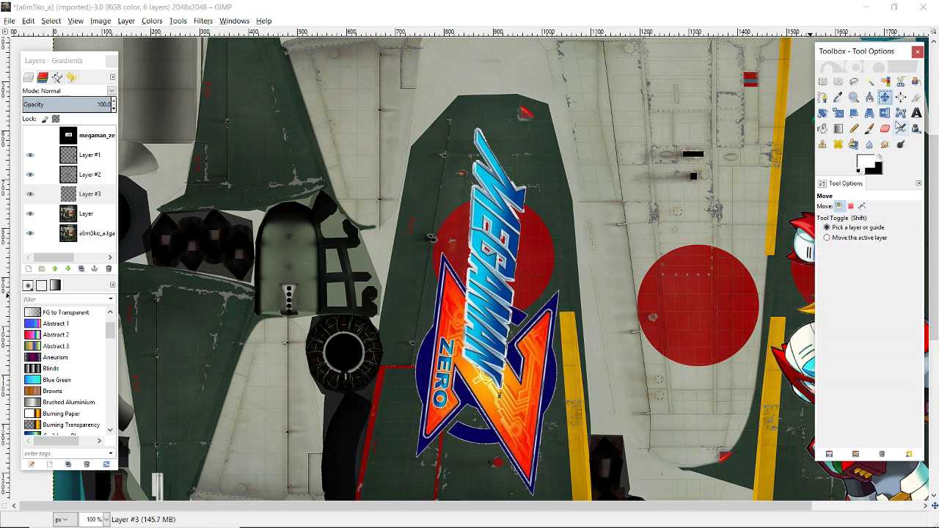
click(901, 129)
scroll(558, 370, up, 2)
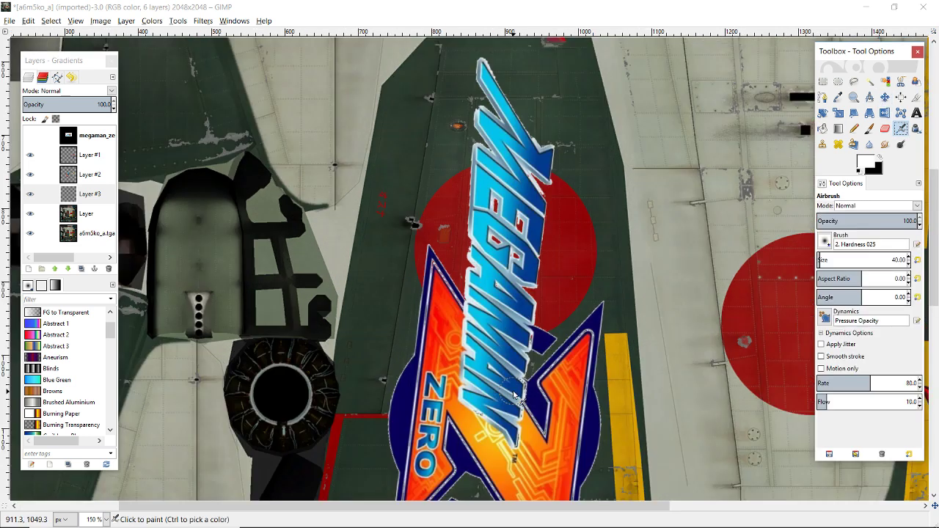
key(plus)
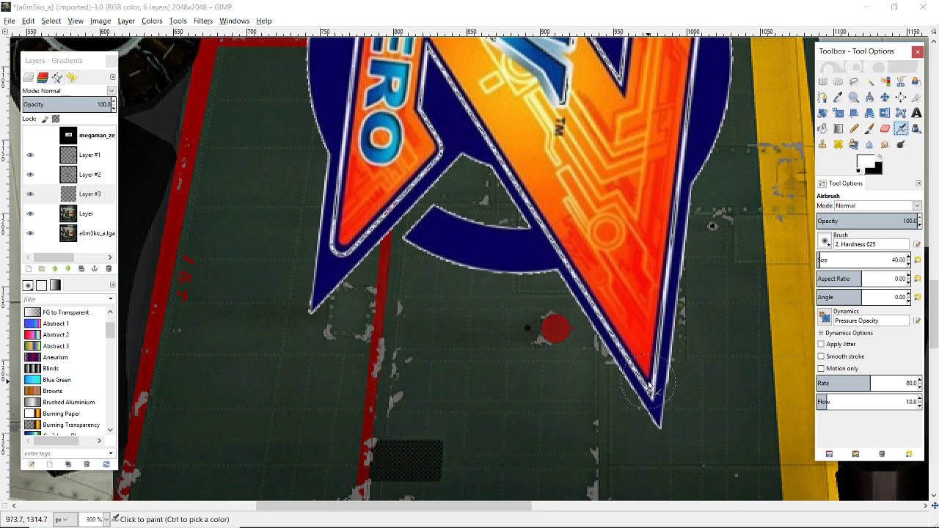
click(847, 260)
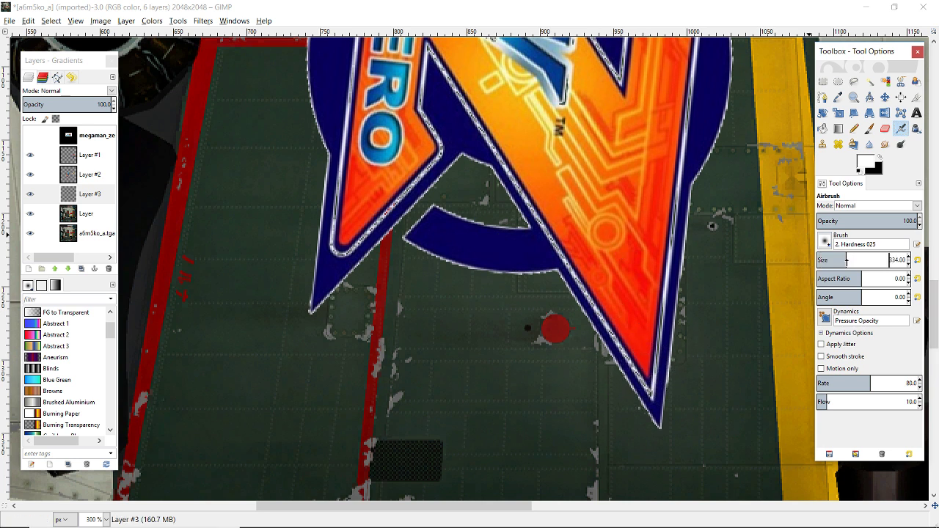
text(20)
key(Return)
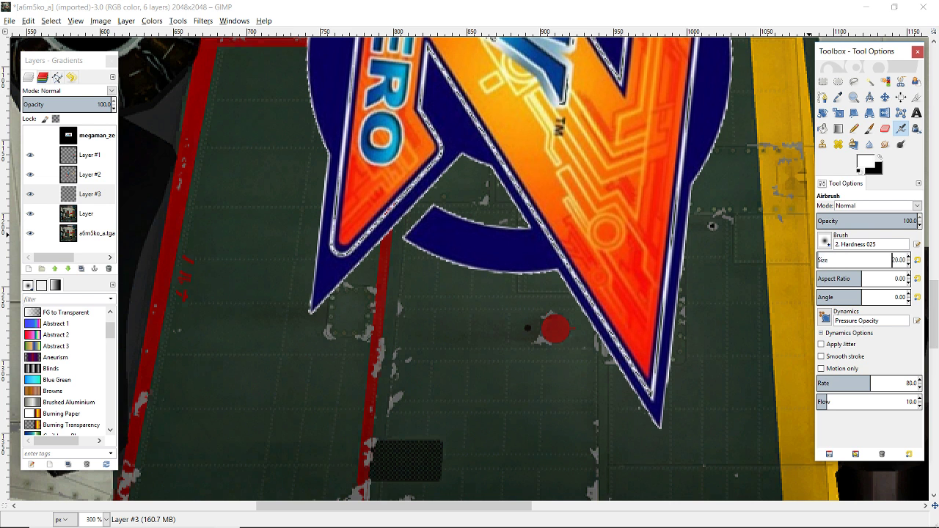
Try airbrushing the Z's lower outline, switch to the Paintbrush, and paint white behind its gaps on Layer #3.
drag(649, 393, 575, 269)
mouse_move(596, 301)
mouse_down()
mouse_move(600, 311)
mouse_move(548, 227)
mouse_up()
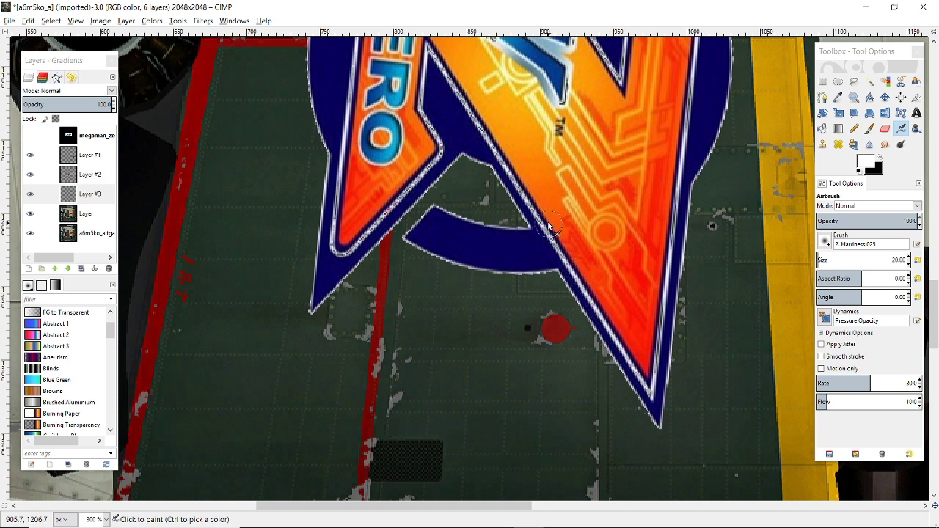
click(869, 129)
click(565, 257)
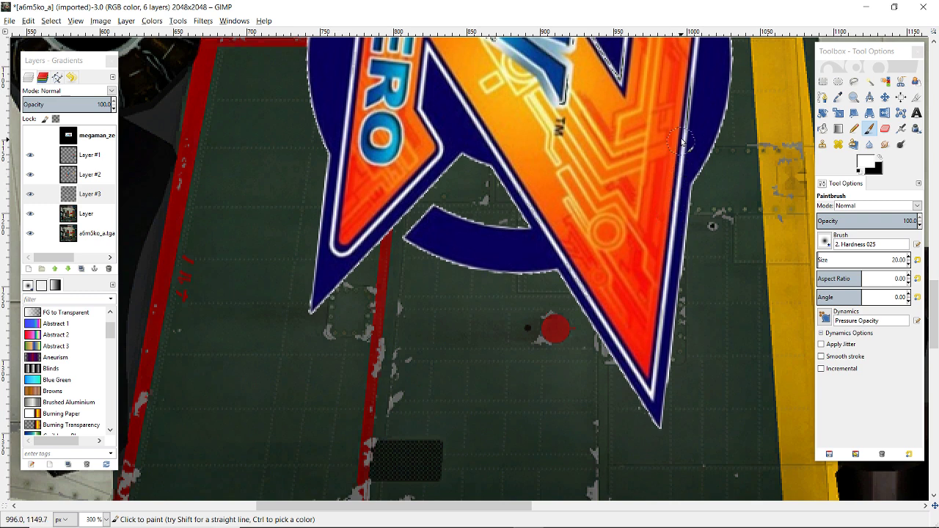
Work up to the top of the MEGAMAN lettering and paint white behind the outline of the Z's point above ZERO.
scroll(616, 147, up, 5)
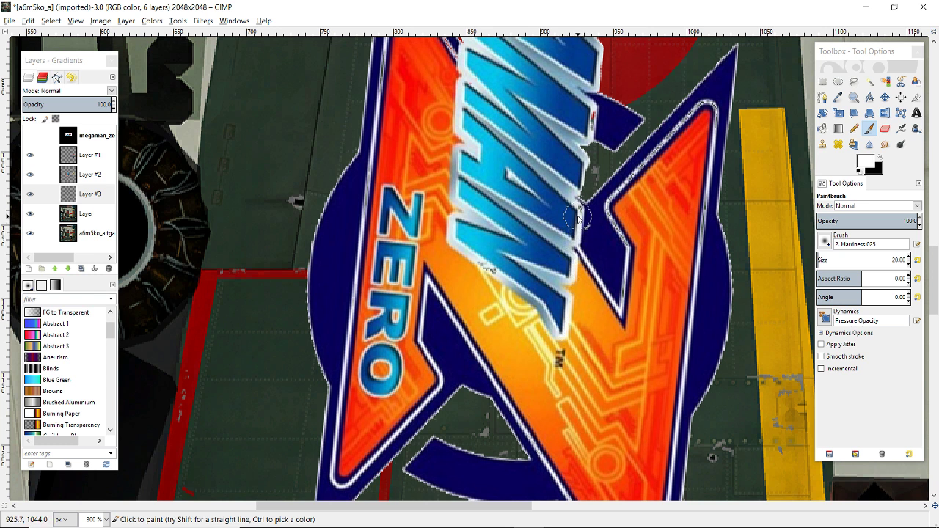
scroll(543, 190, up, 2)
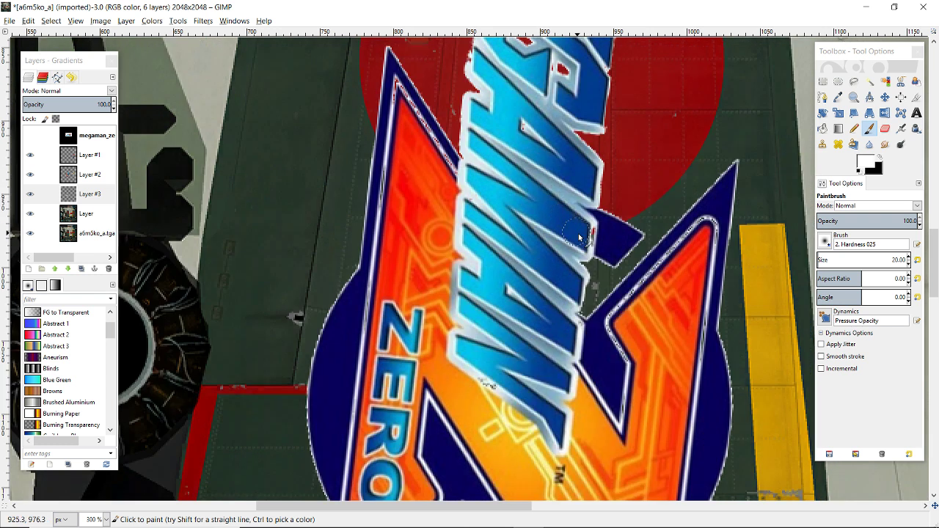
scroll(558, 199, up, 2)
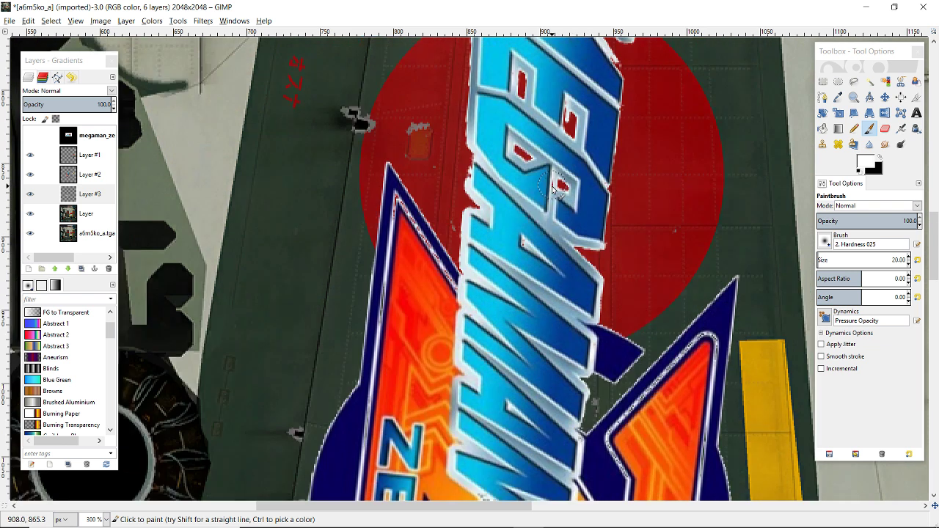
scroll(536, 257, up, 2)
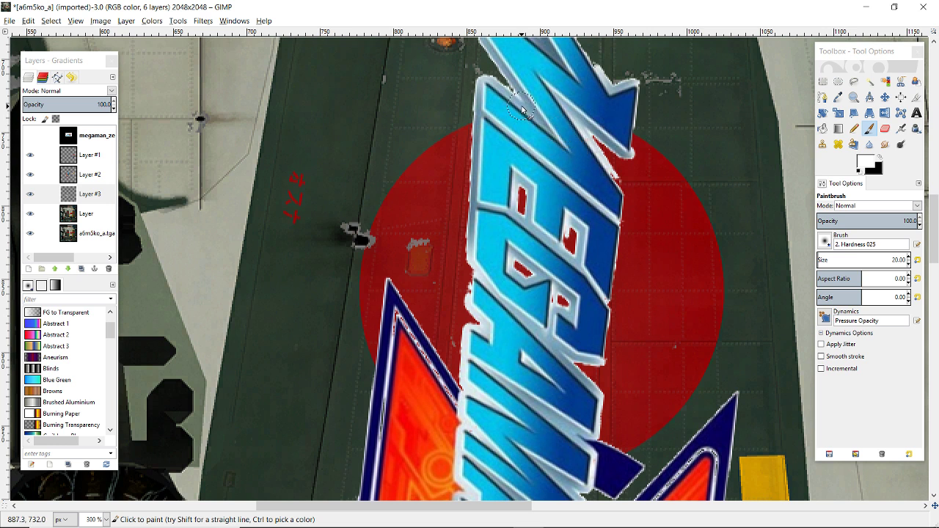
scroll(562, 152, up, 3)
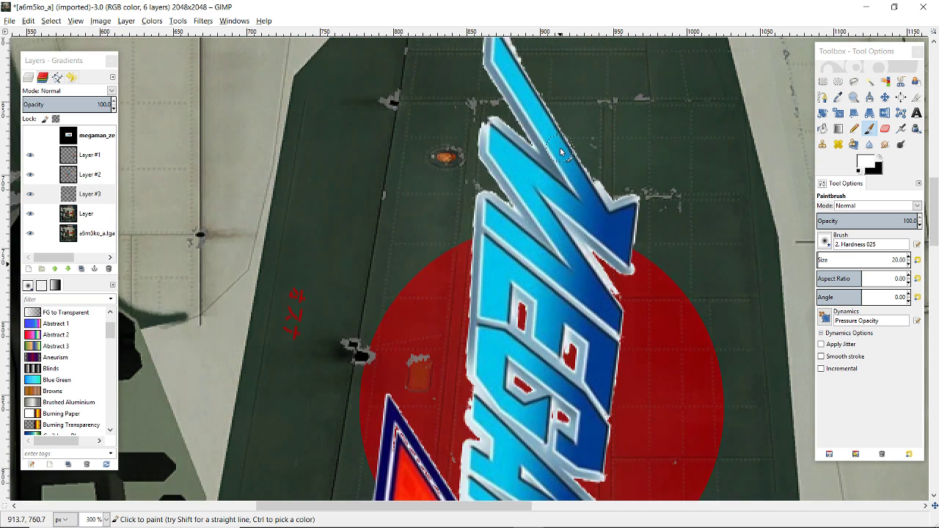
scroll(561, 151, up, 3)
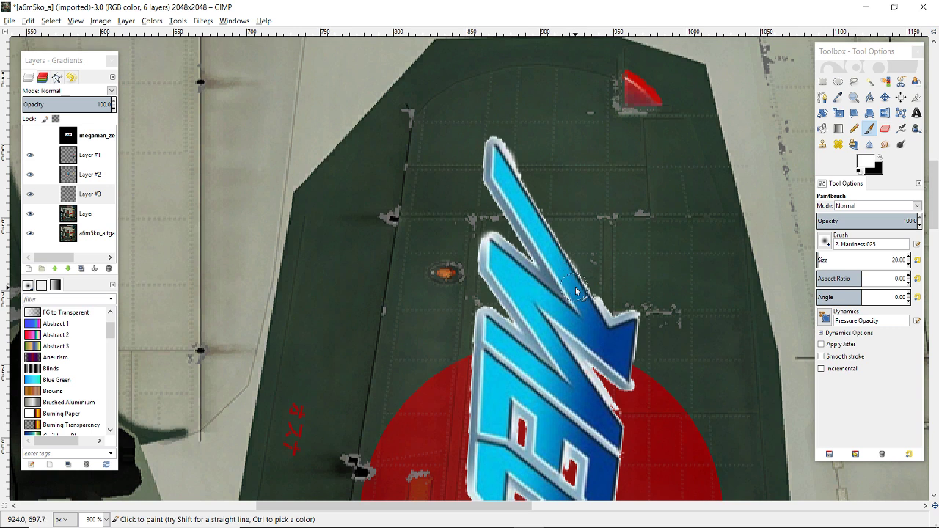
scroll(580, 314, down, 5)
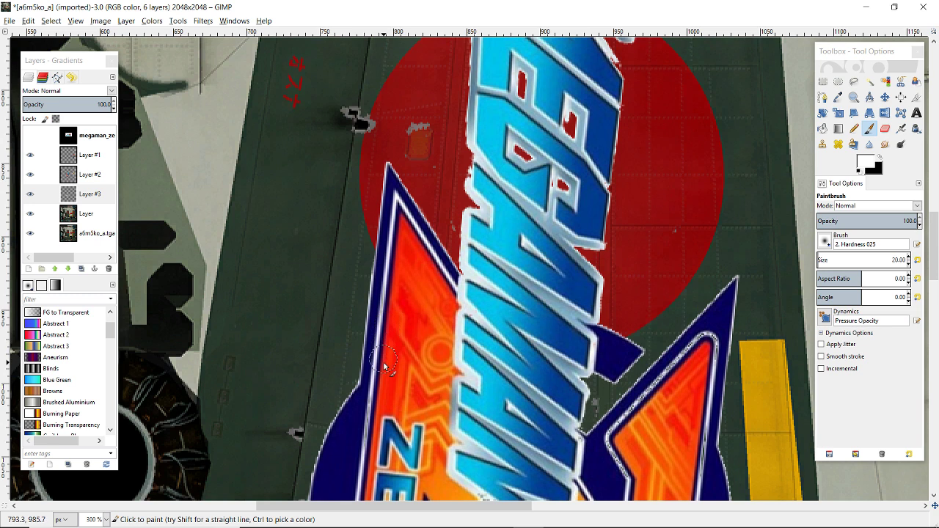
Paint white behind the outline of the Z's arm beside the yellow stripe and check the lower points for gaps.
scroll(415, 374, down, 5)
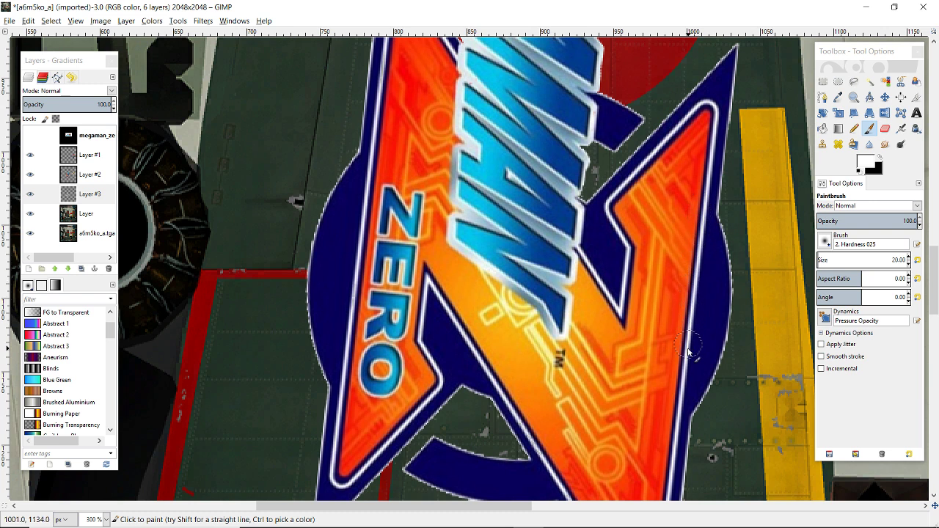
scroll(636, 299, down, 5)
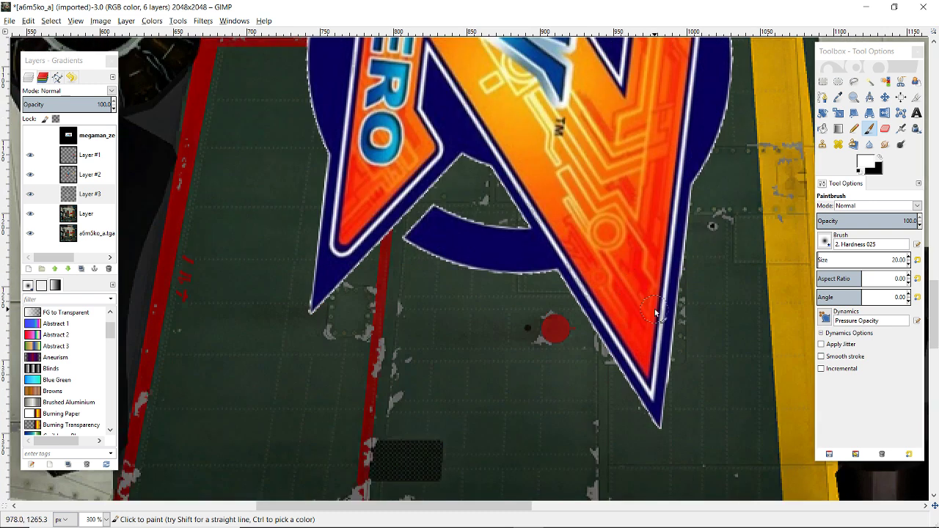
scroll(641, 290, up, 2)
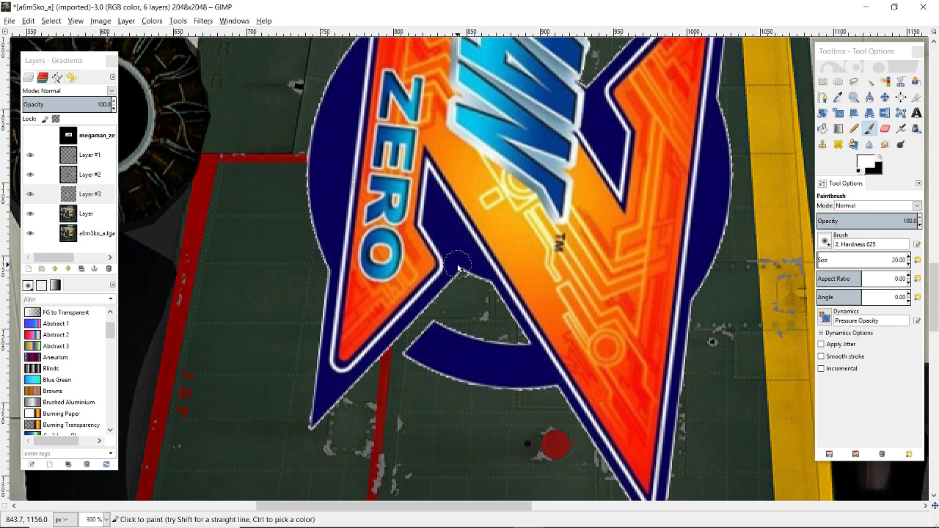
scroll(457, 266, up, 3)
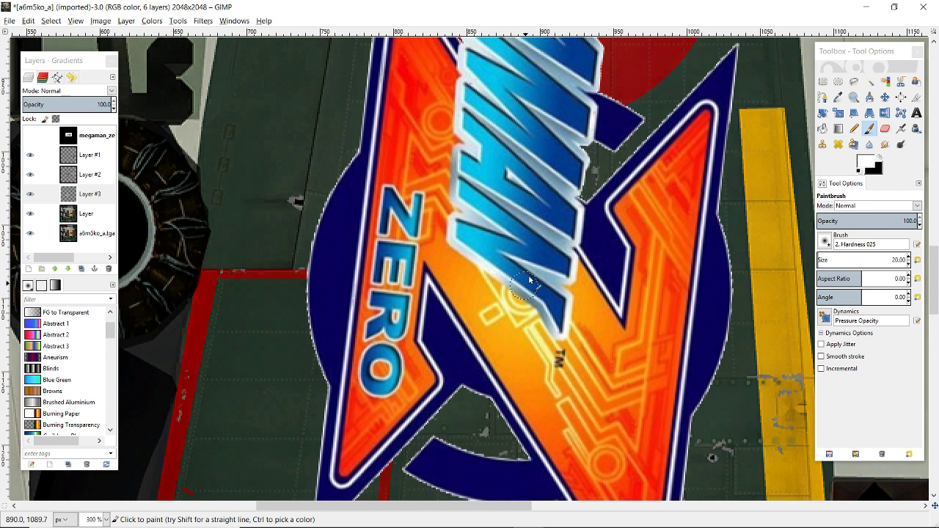
Paint white behind the edge of the G and the red openings inside the MEGAMAN letters.
scroll(469, 261, up, 12)
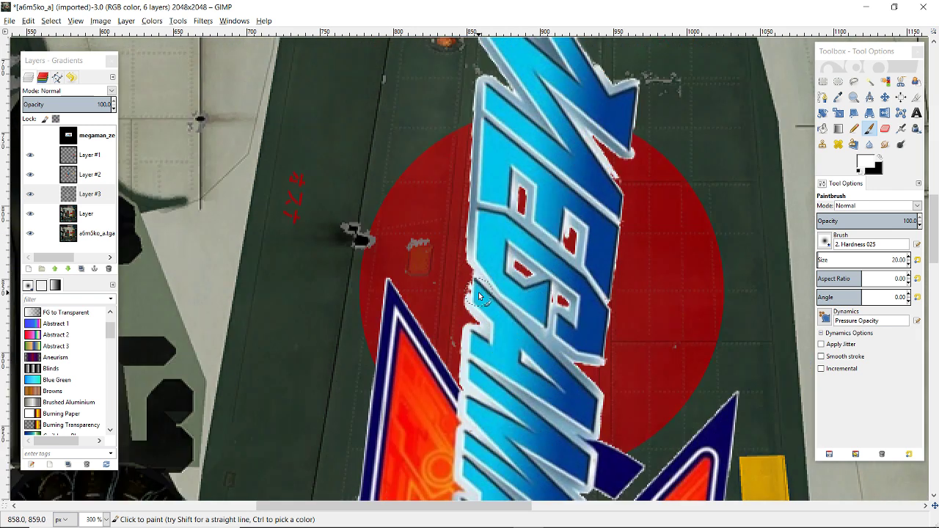
mouse_move(479, 297)
mouse_down()
mouse_move(479, 270)
mouse_move(476, 305)
mouse_move(481, 266)
mouse_up()
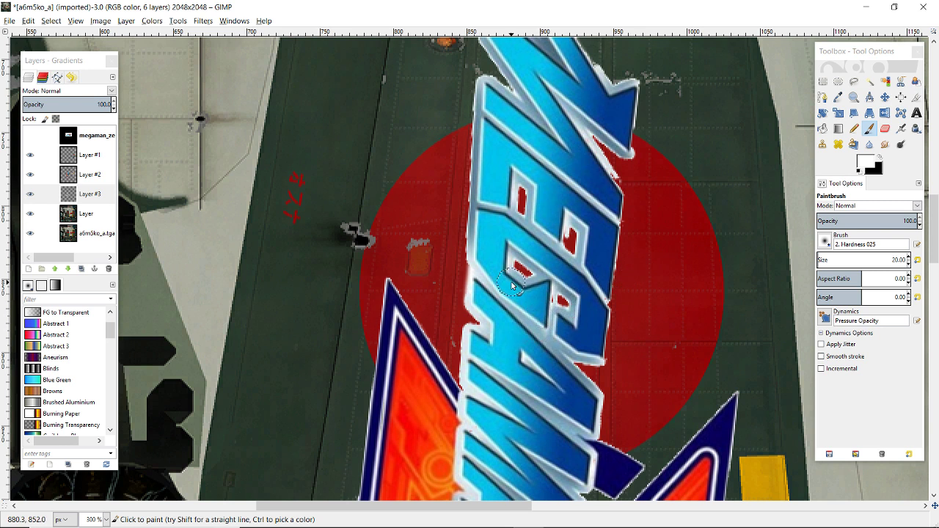
mouse_move(565, 302)
mouse_down()
mouse_move(515, 262)
mouse_move(522, 190)
mouse_move(527, 210)
mouse_move(573, 226)
mouse_move(571, 251)
mouse_move(572, 235)
mouse_move(554, 257)
mouse_up()
scroll(550, 278, down, 3)
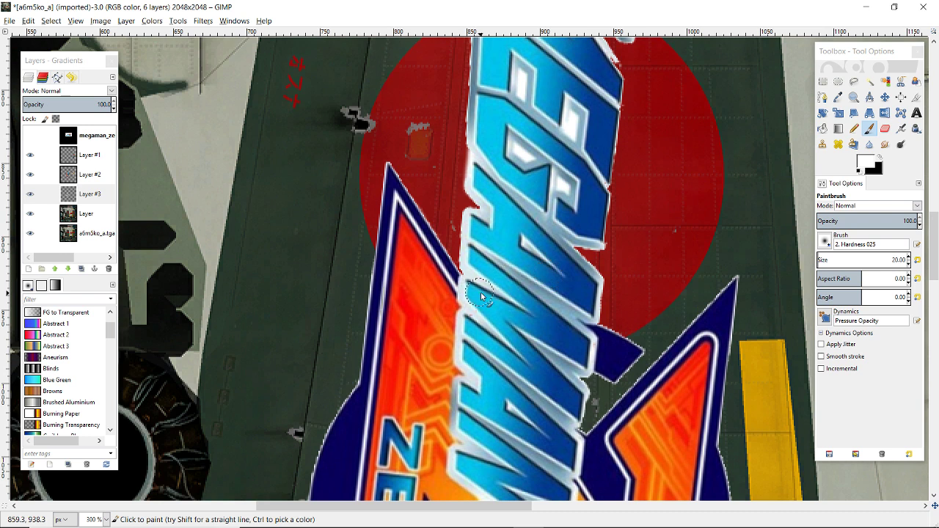
Fill the remaining red gaps along the edge of the MEGAMAN lettering beside the M and E with white.
scroll(510, 278, down, 6)
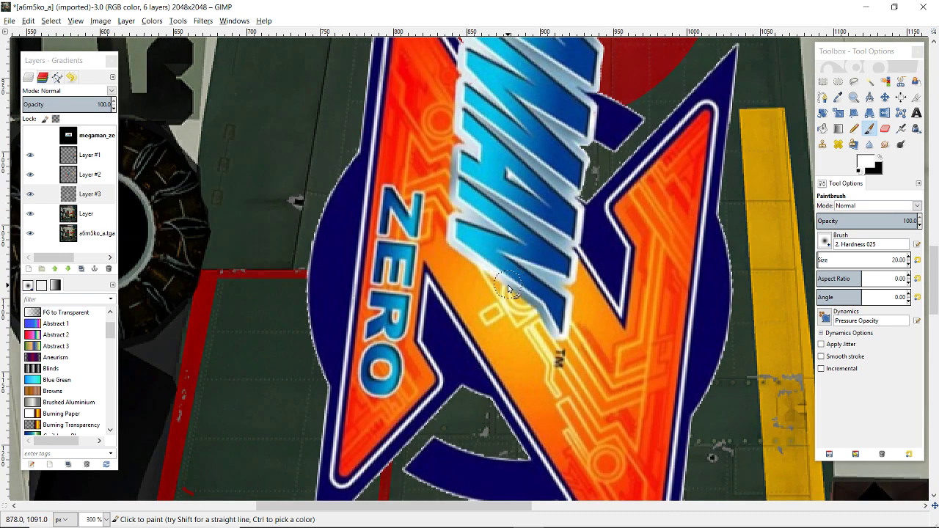
scroll(508, 289, up, 9)
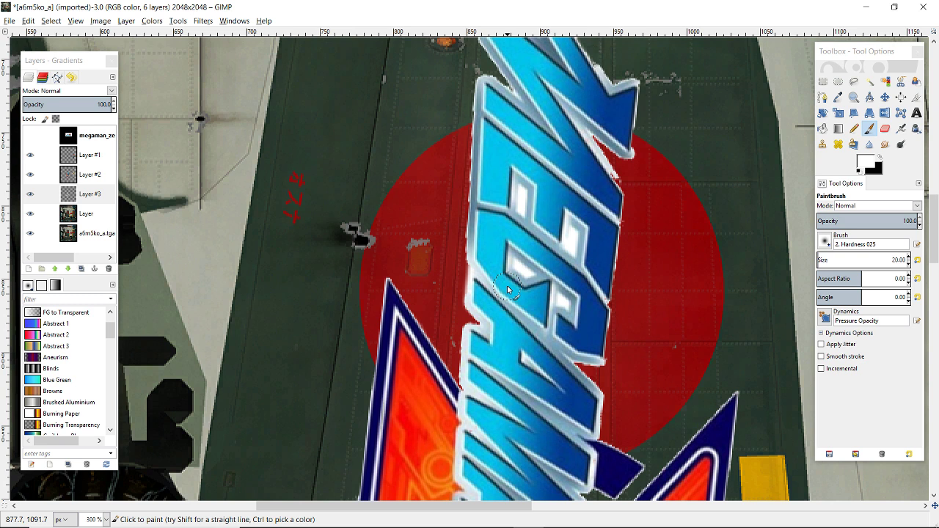
scroll(507, 289, up, 3)
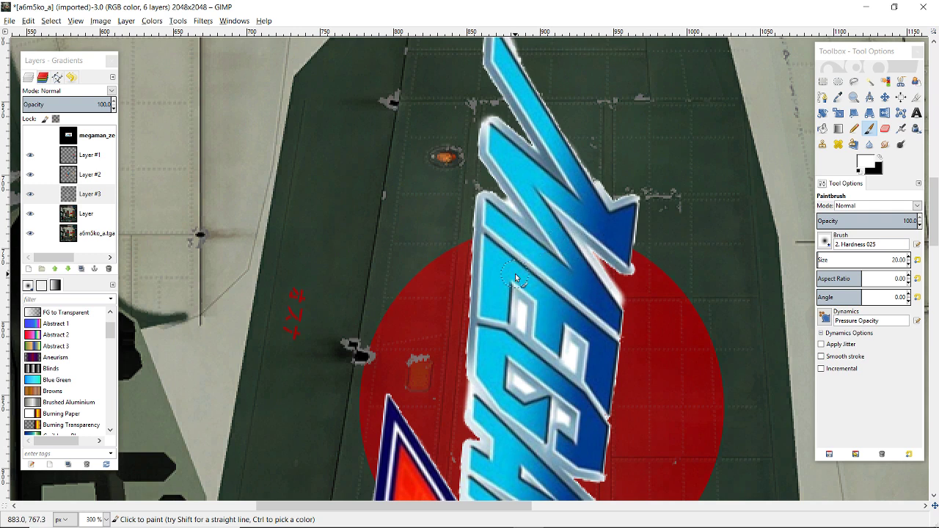
Examine the touched-up logo and the rest of the aircraft texture at 100% and 50% zoom.
scroll(515, 273, down, 3)
scroll(515, 274, down, 4)
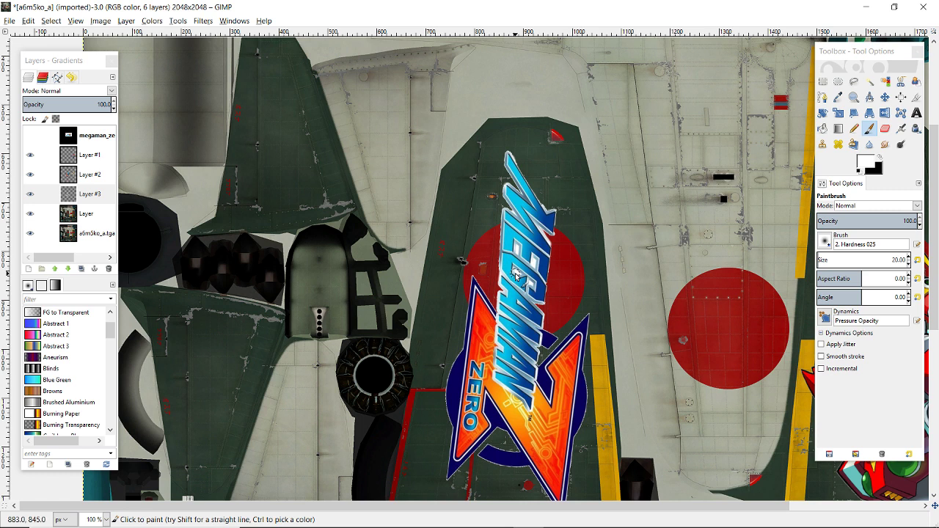
scroll(515, 273, down, 7)
scroll(633, 278, up, 4)
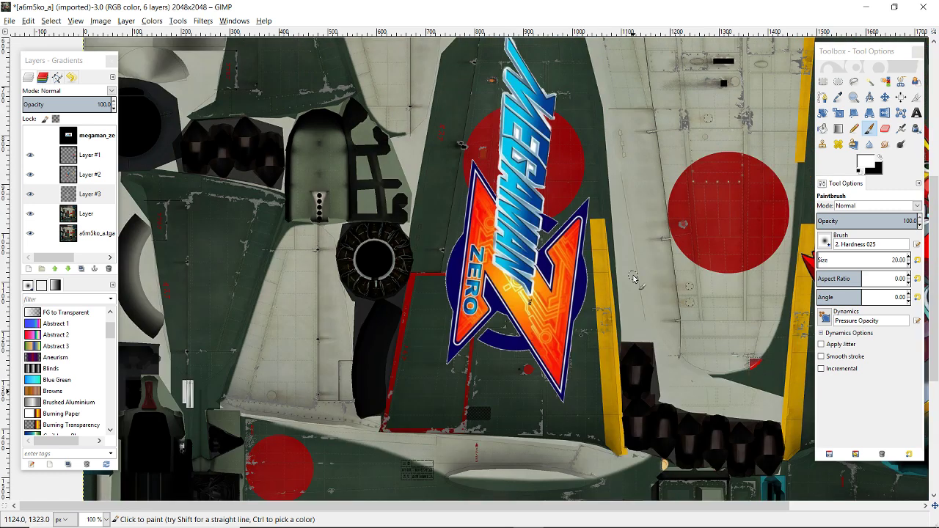
scroll(633, 277, down, 6)
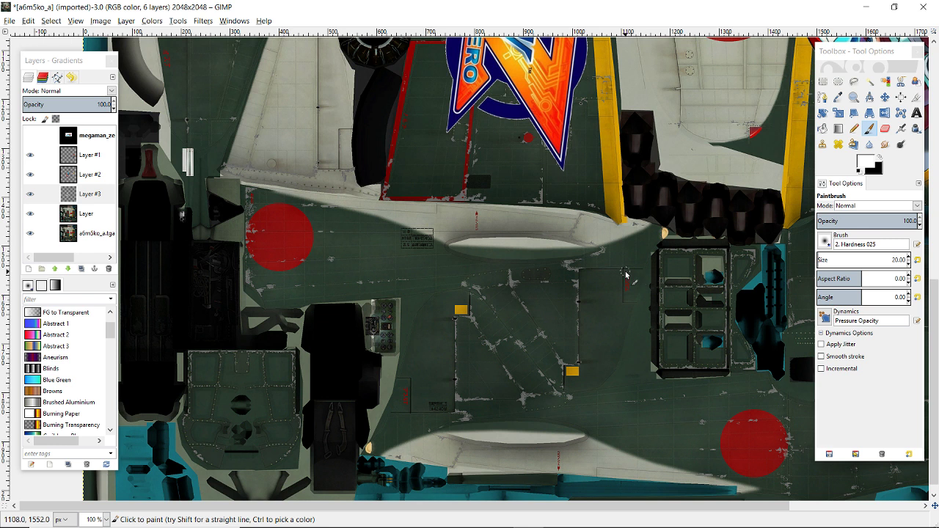
key(minus)
key(minus)
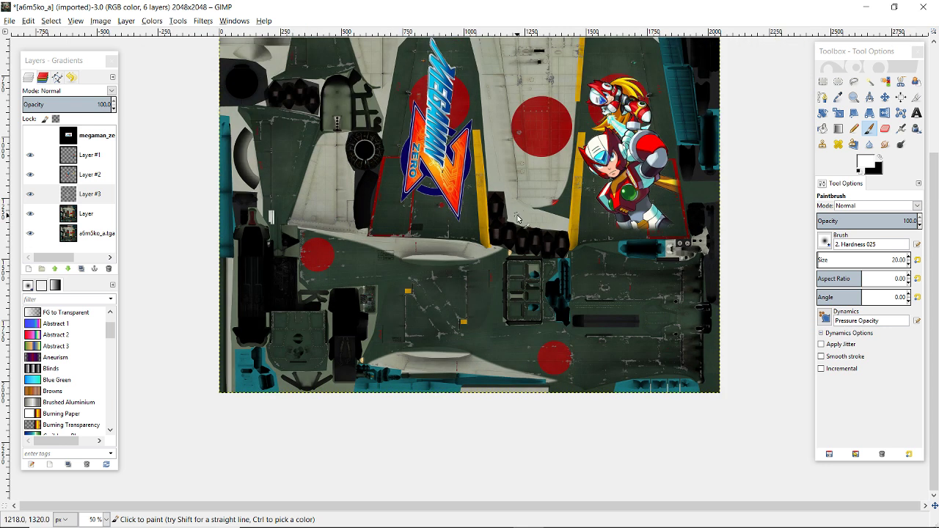
scroll(518, 218, up, 5)
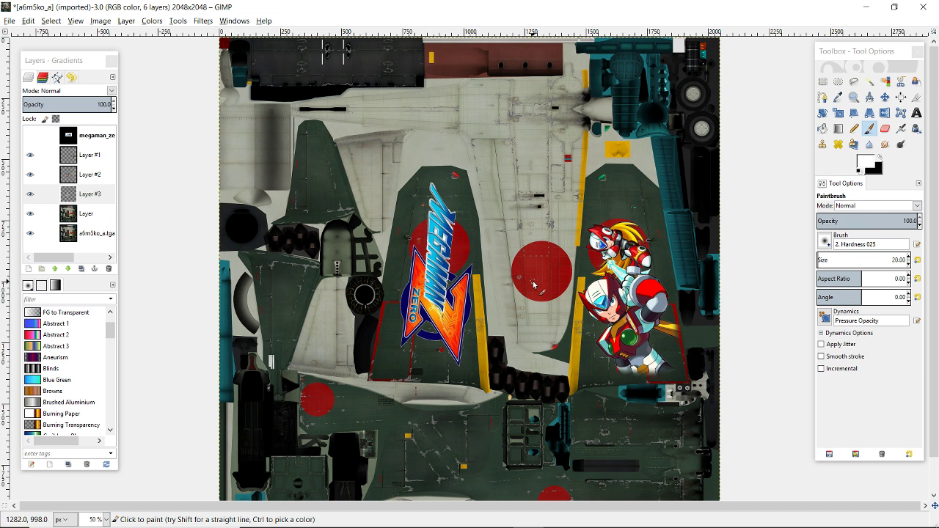
Delete the hidden Megaman source layer at the top of the layer stack.
right_click(73, 140)
click(109, 258)
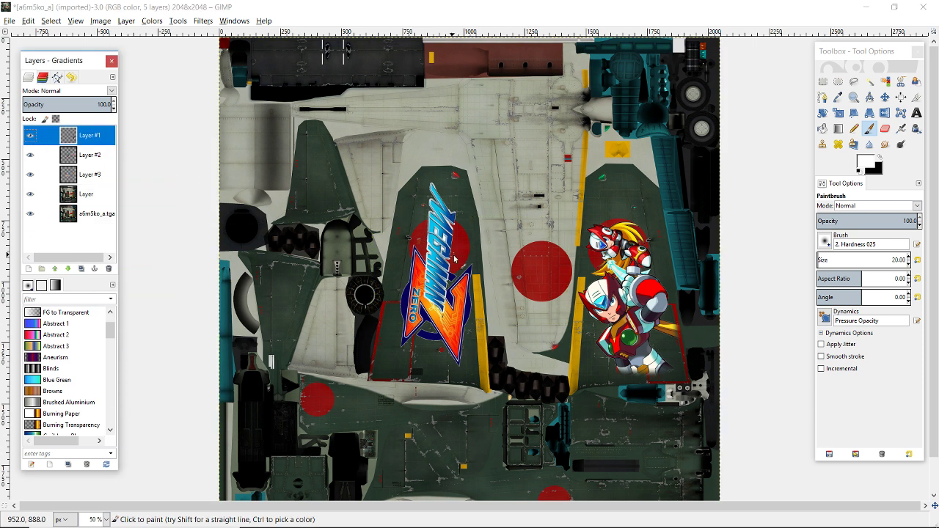
scroll(514, 312, down, 1)
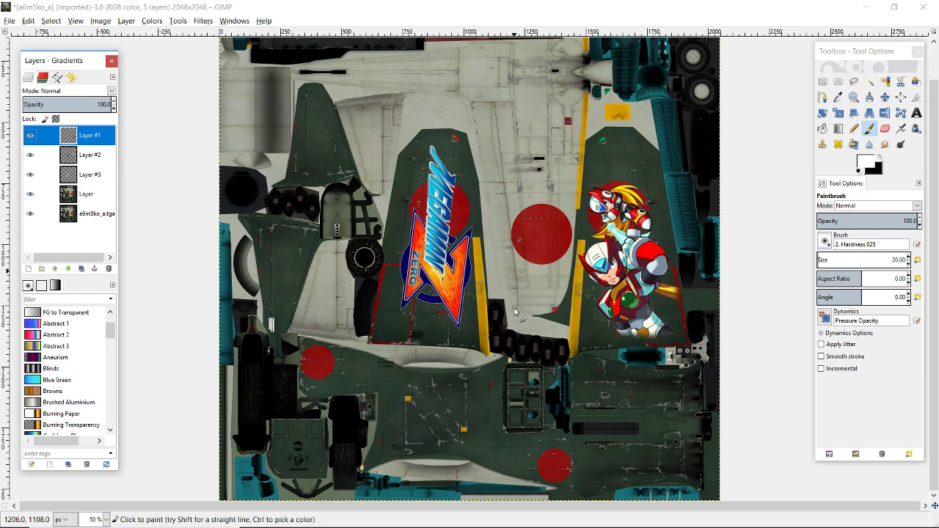
scroll(514, 312, up, 1)
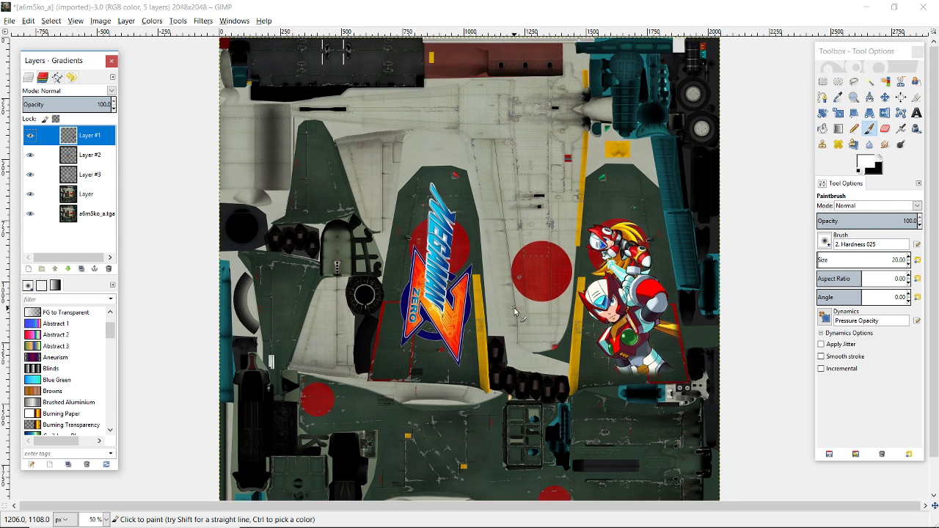
scroll(514, 311, down, 1)
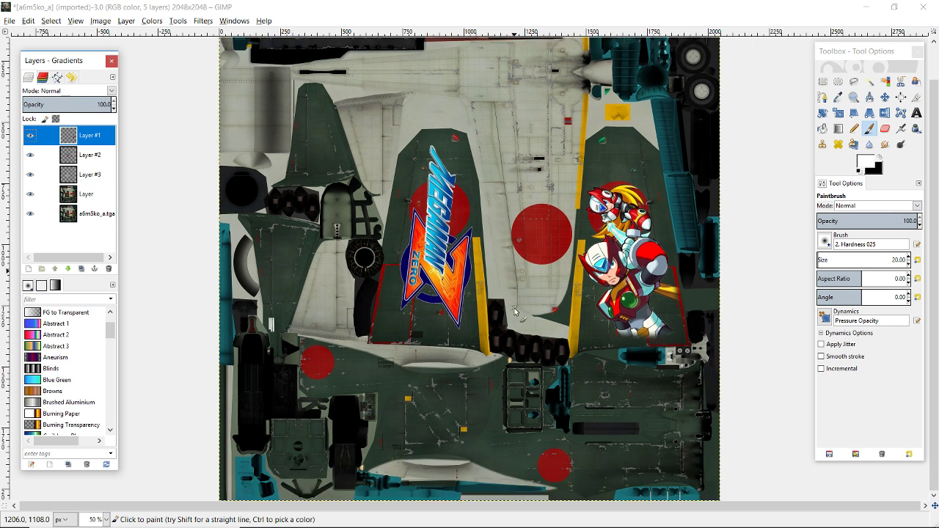
scroll(514, 312, up, 1)
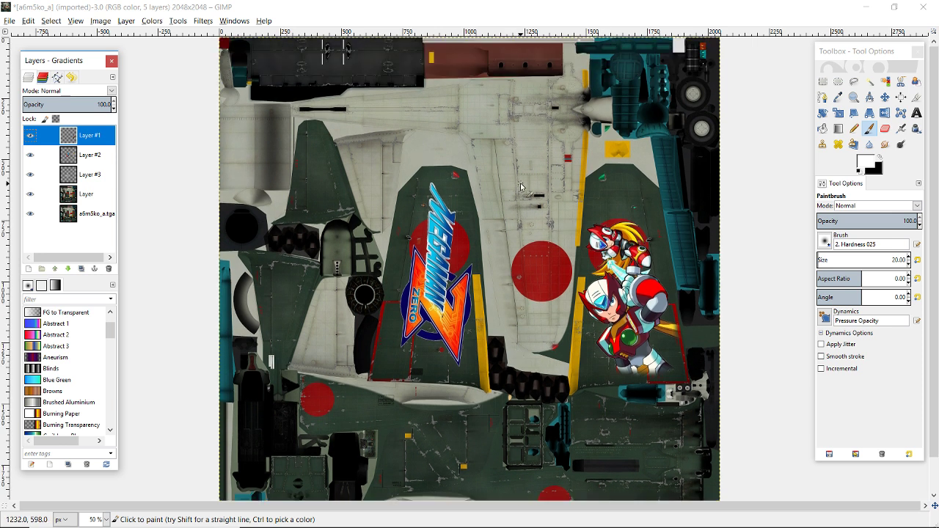
scroll(522, 188, down, 1)
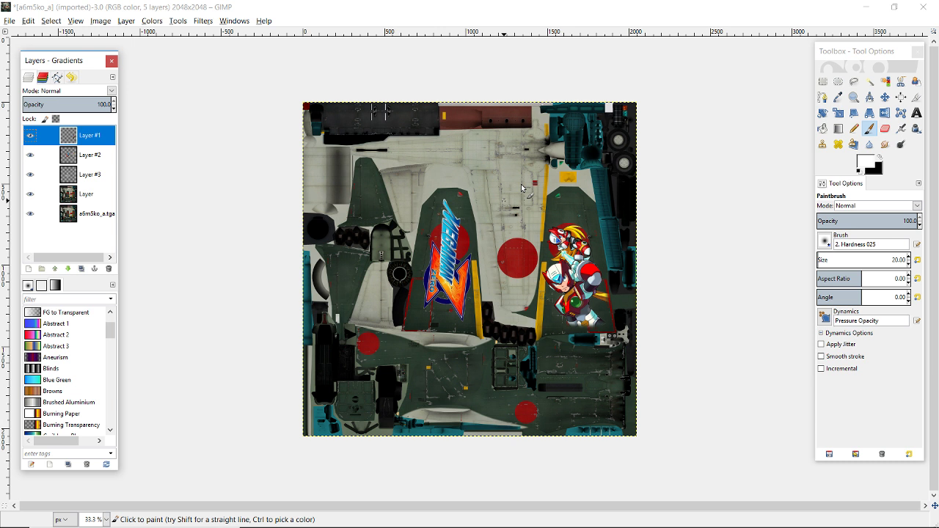
scroll(521, 188, up, 1)
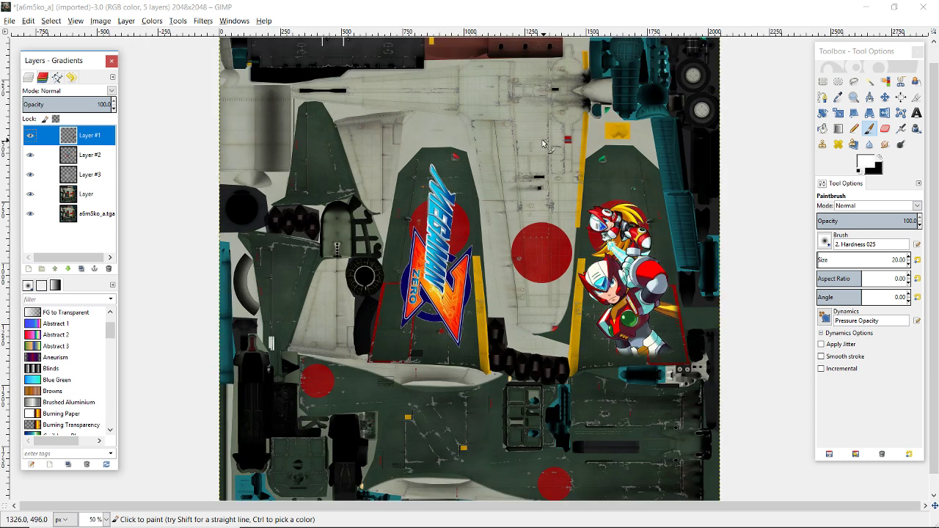
scroll(535, 194, up, 1)
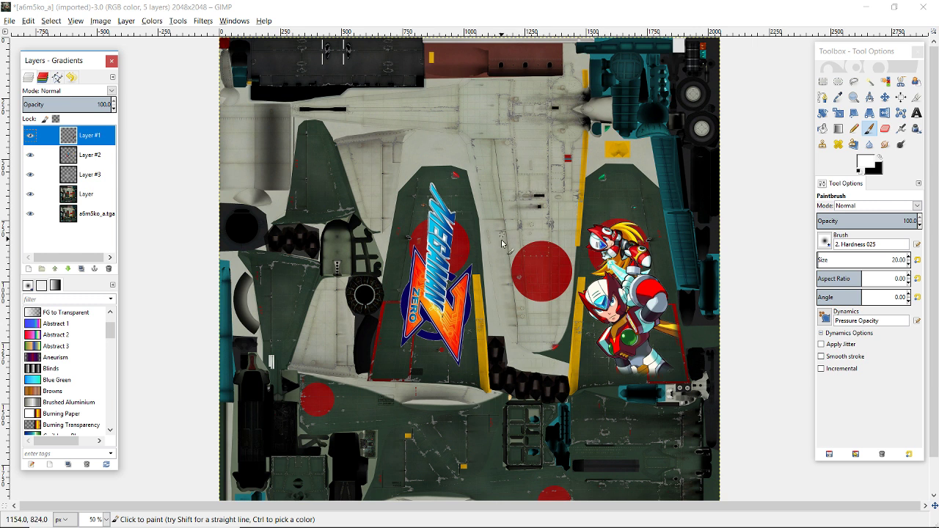
key(alt+Tab)
key(alt+Tab)
key(alt+Tab)
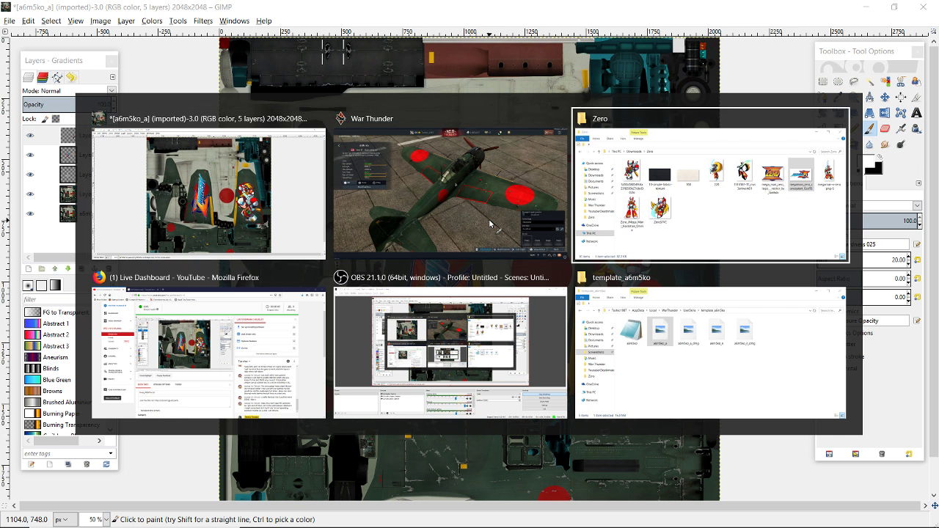
key(alt+Tab)
key(alt+Tab)
key(alt+Tab)
key(alt+Tab)
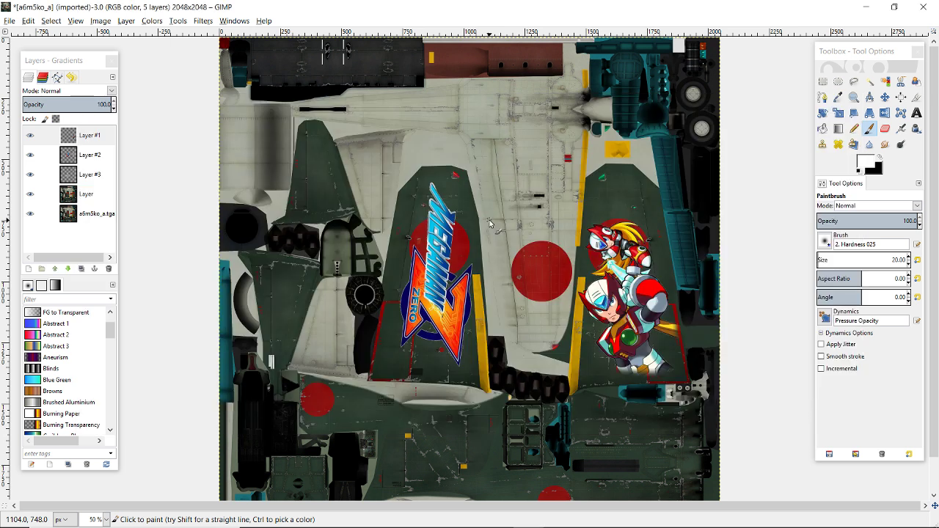
Merge Layer #2 down into Layer #3.
click(87, 159)
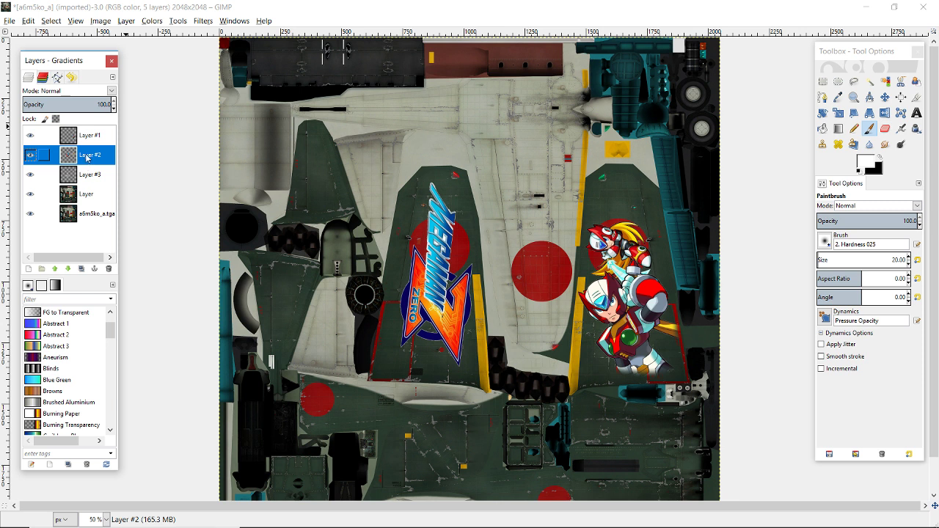
key(Delete)
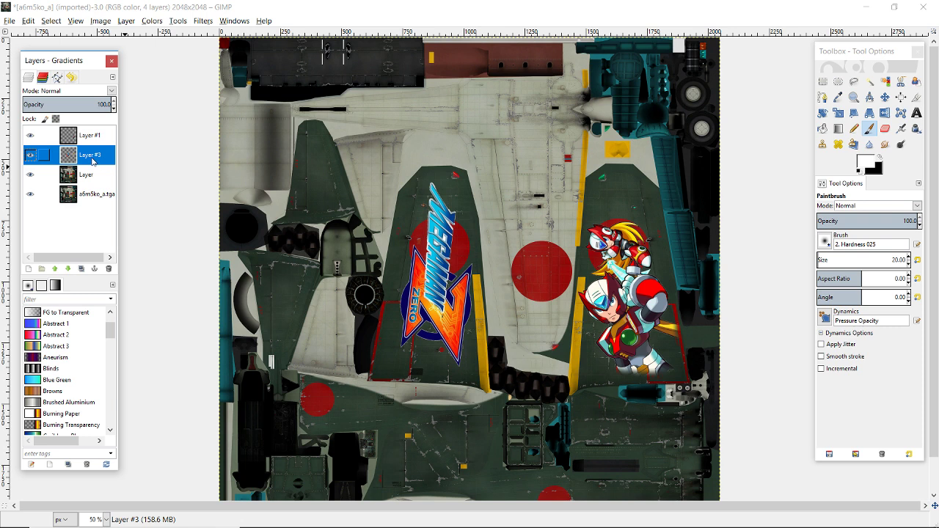
Switch to the Zero folder in File Explorer and add the megaman-x-zero-png-6 image to the aircraft texture as a new layer.
key(alt+Tab)
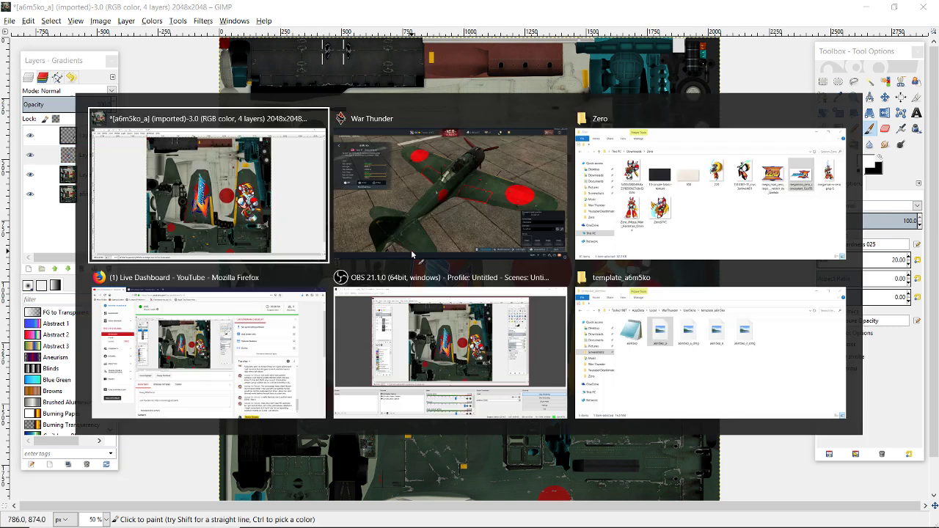
key(alt+Tab)
key(alt+Tab)
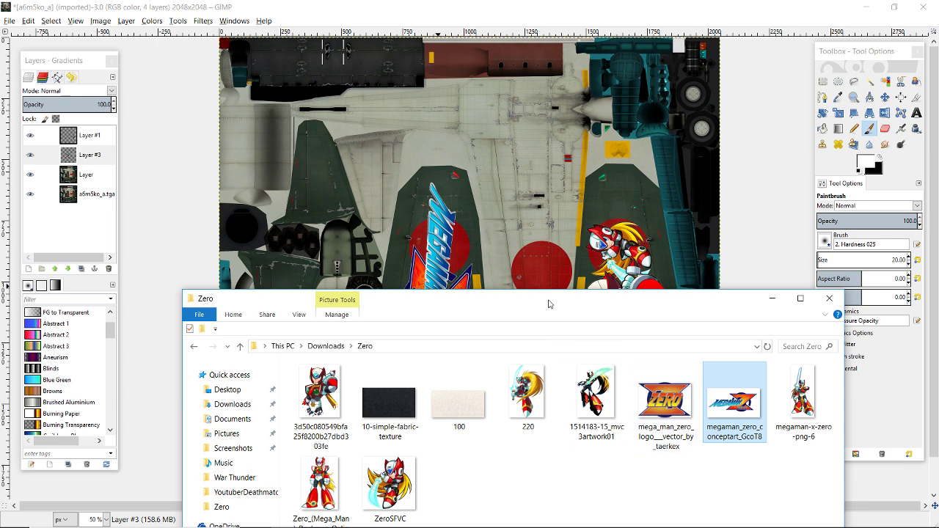
drag(548, 304, 521, 204)
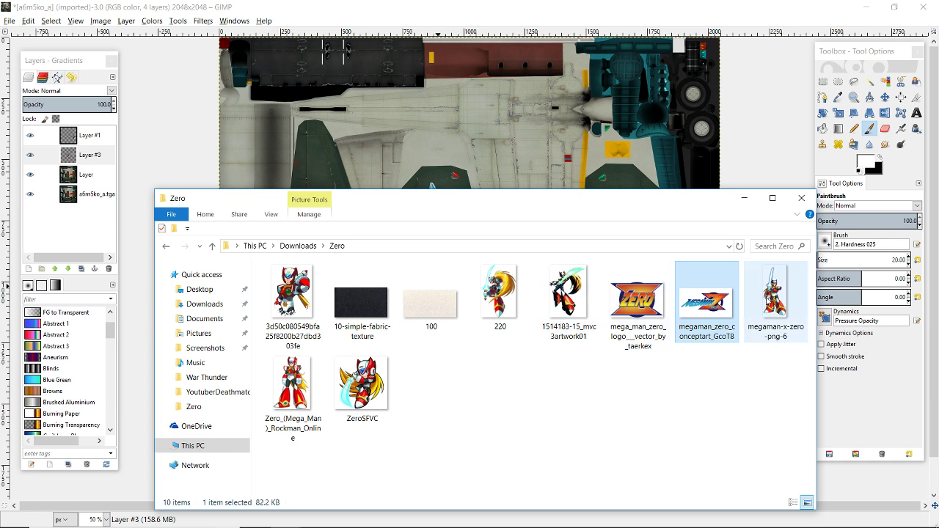
drag(774, 307, 523, 174)
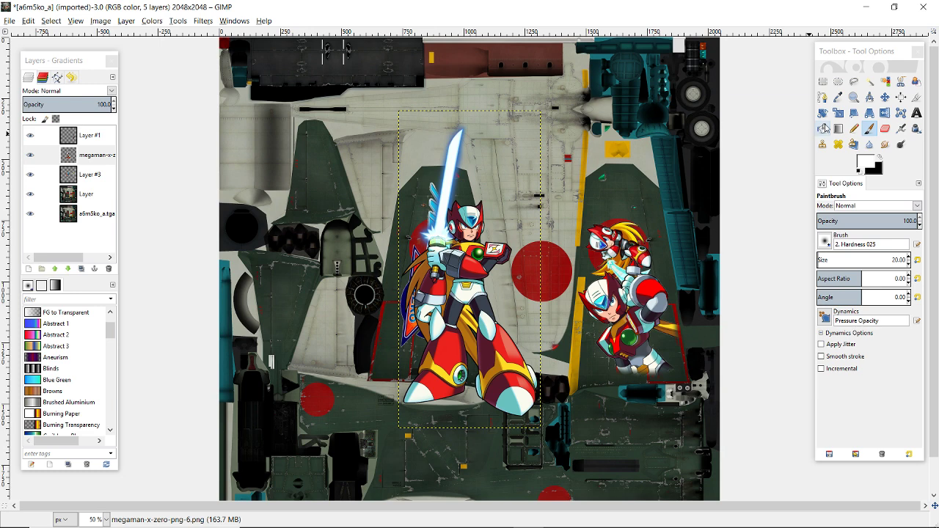
Rotate the sword-wielding Zero layer by 143.35 degrees so the figure points downward.
click(822, 114)
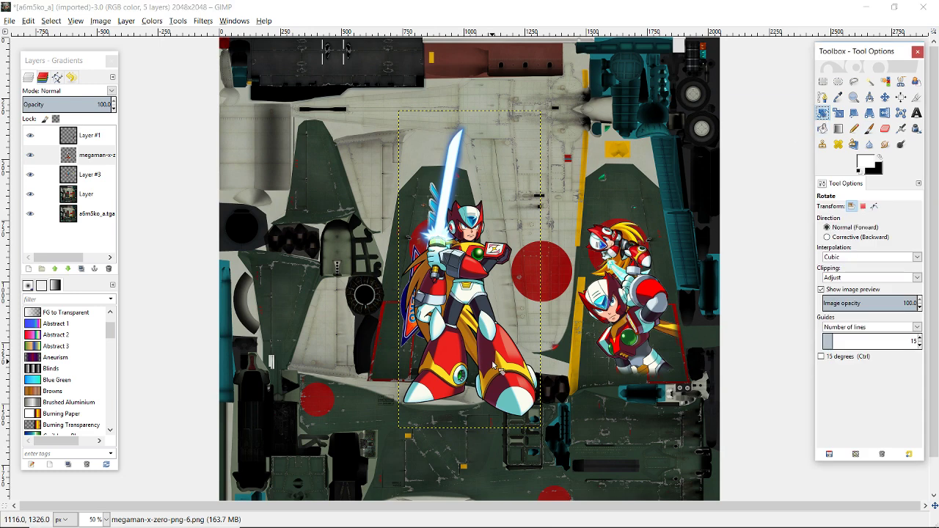
drag(493, 364, 396, 209)
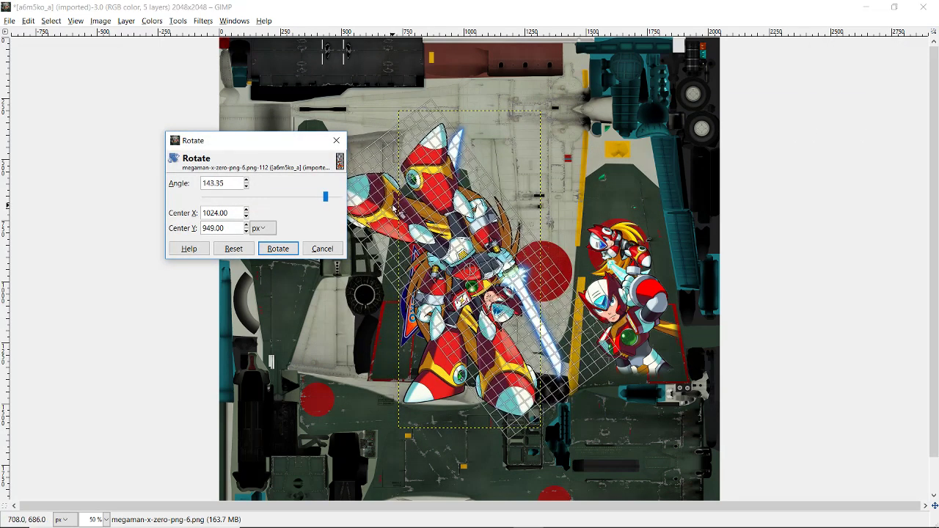
click(283, 248)
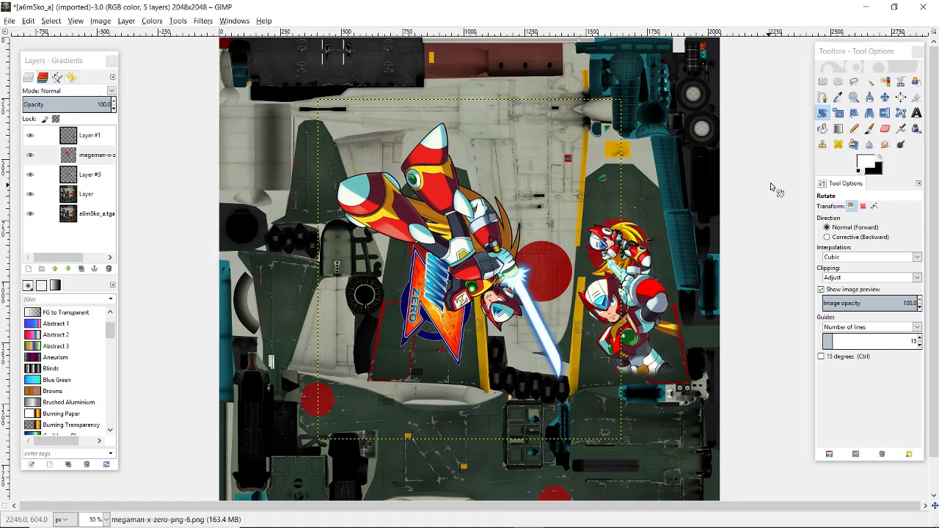
Scale the sword-wielding Zero layer to 700 px wide with its aspect ratio kept and move it onto the light grey wing.
click(837, 113)
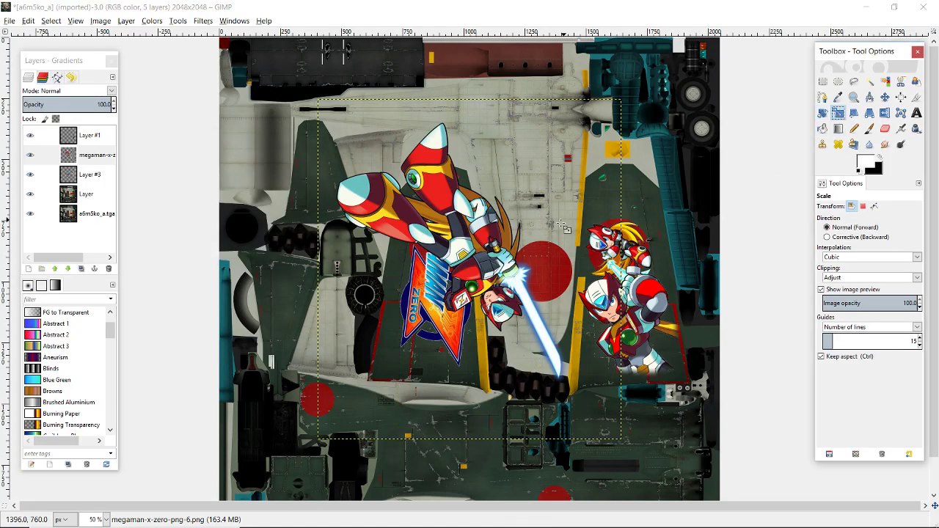
click(563, 228)
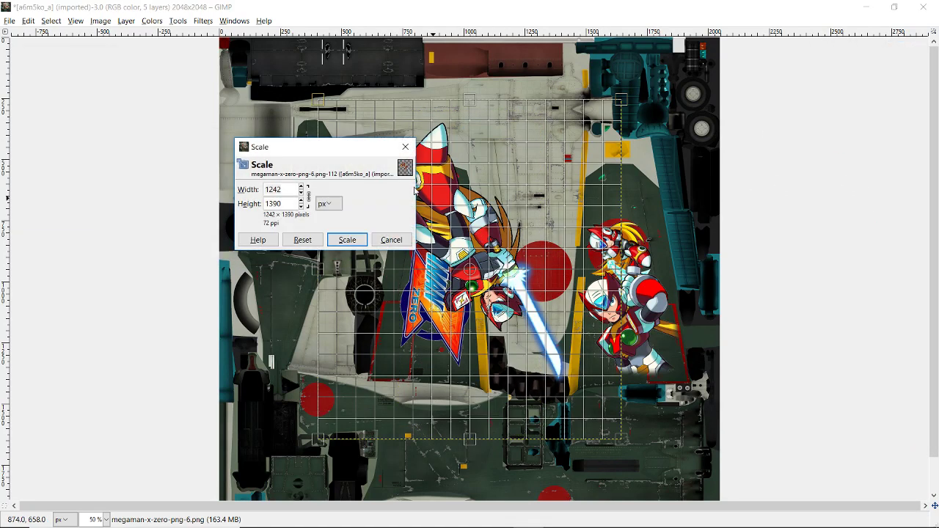
double_click(288, 190)
text(700)
click(344, 241)
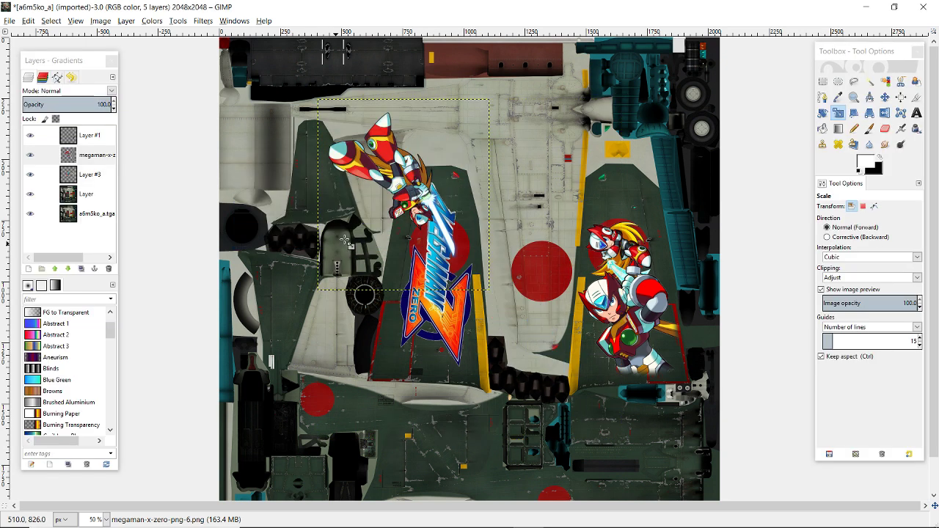
key(m)
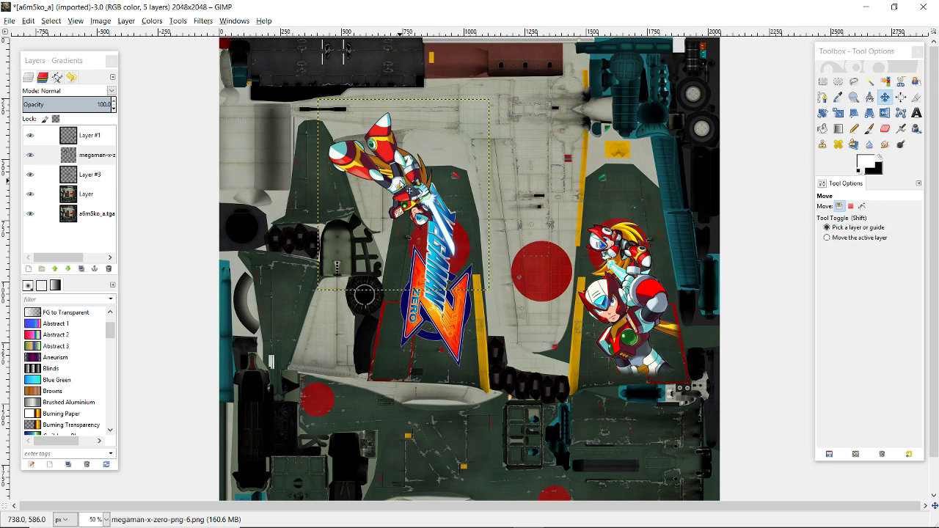
drag(404, 183, 518, 196)
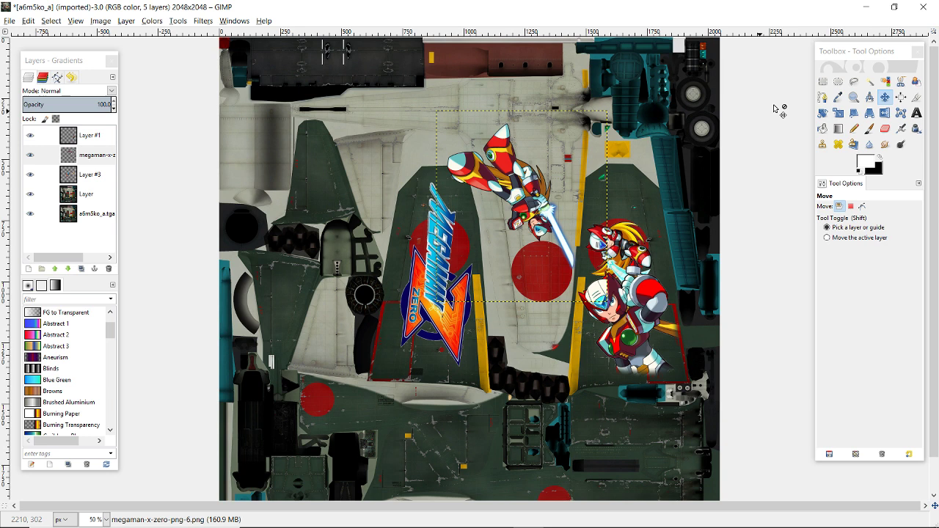
Rotate the sword-wielding Zero layer by another 19 degrees and move it down over the red circle on the light grey wing.
click(823, 115)
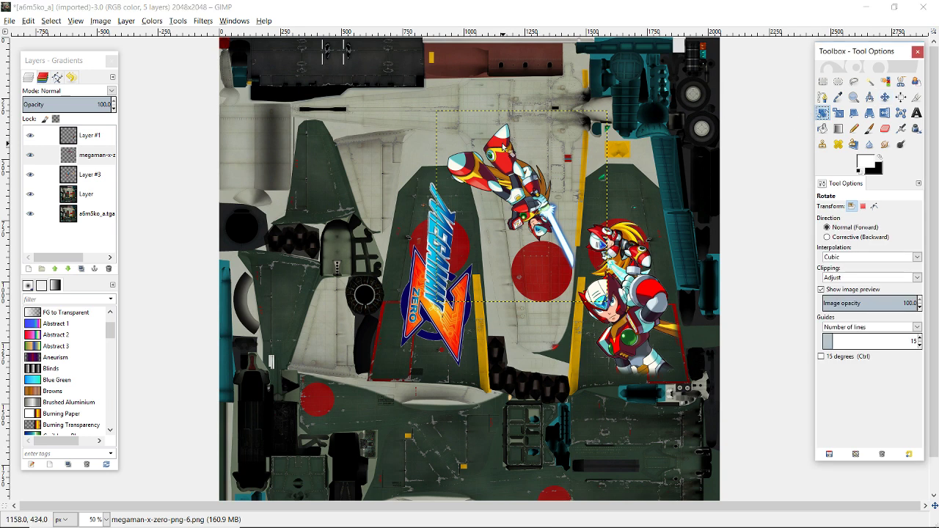
key(Tab)
mouse_move(527, 140)
mouse_down()
mouse_move(549, 143)
mouse_move(522, 139)
mouse_up()
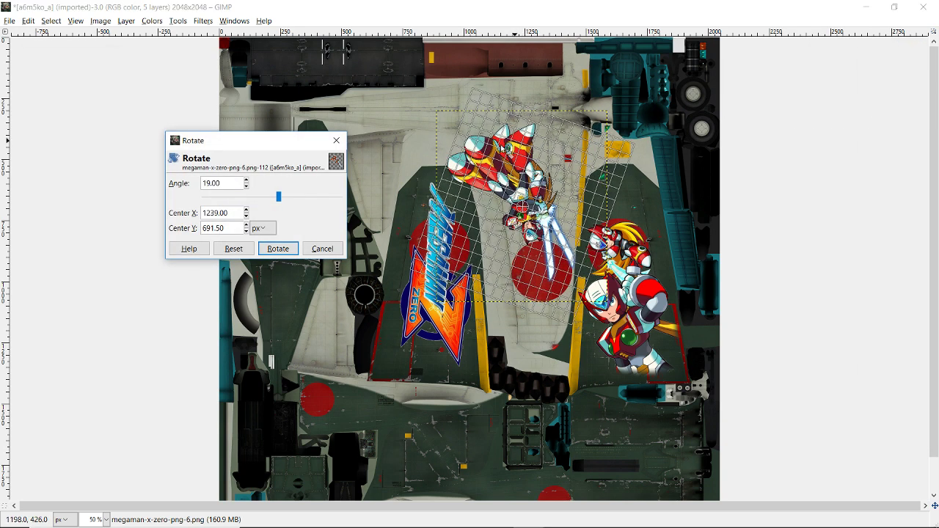
click(268, 248)
key(Tab)
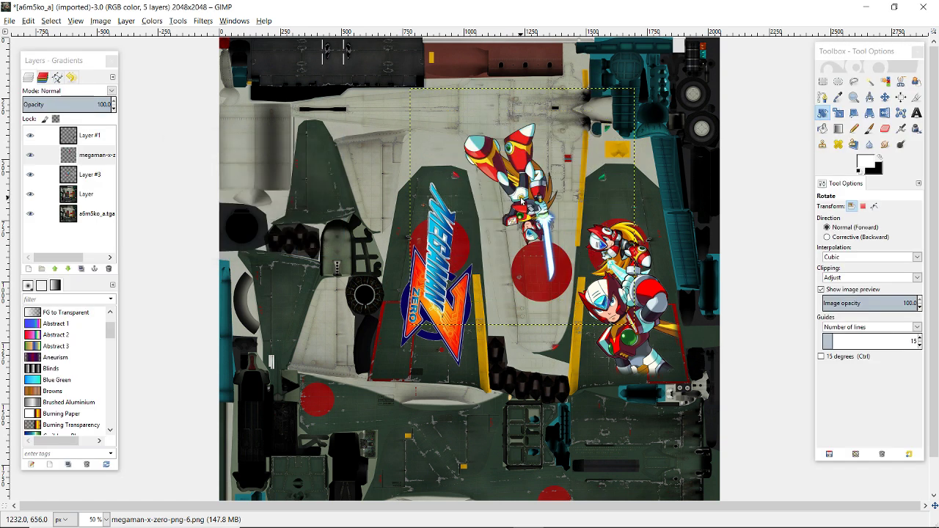
key(m)
drag(537, 206, 541, 231)
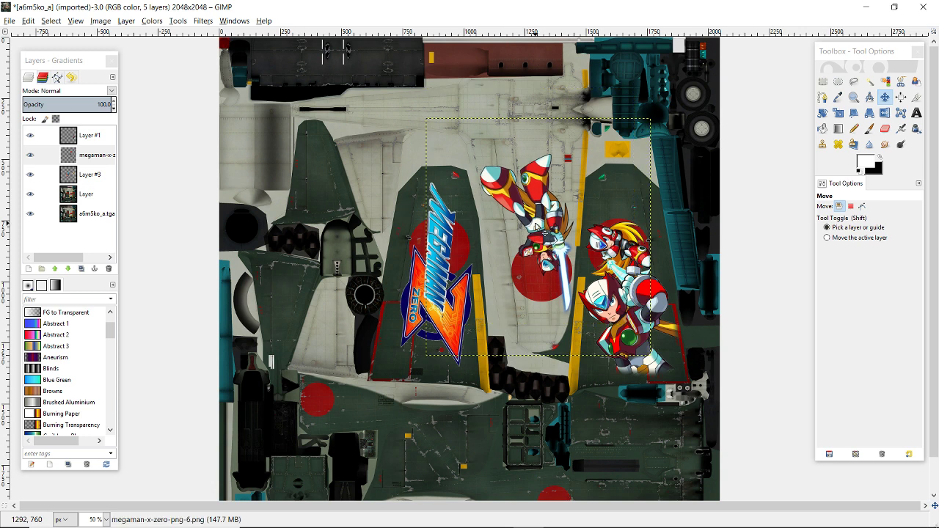
Scale the sword-wielding Zero layer down to 700 × 739 px.
scroll(536, 227, up, 2)
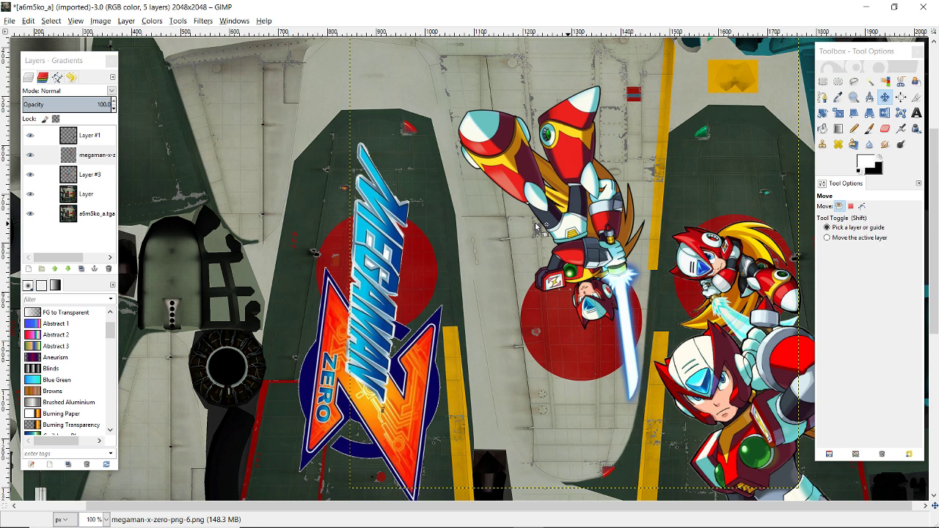
scroll(531, 218, up, 2)
scroll(531, 218, down, 2)
click(838, 112)
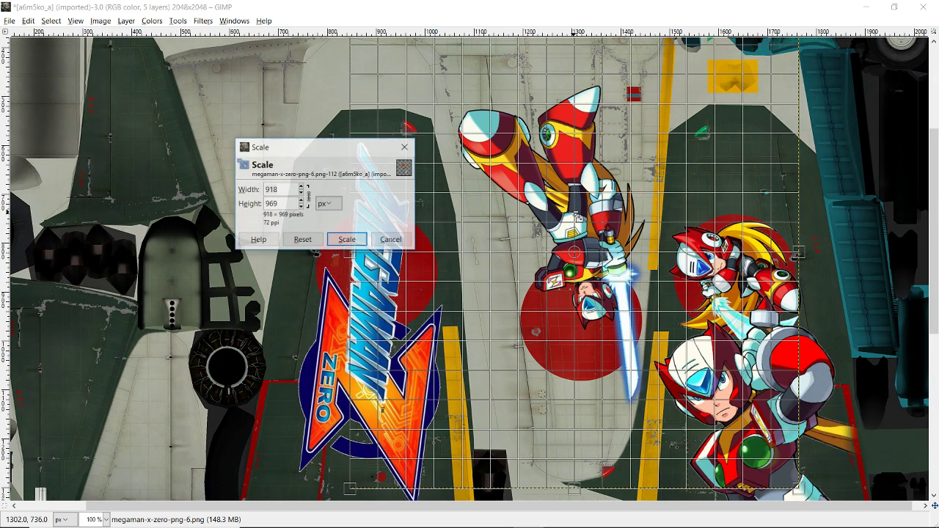
click(572, 211)
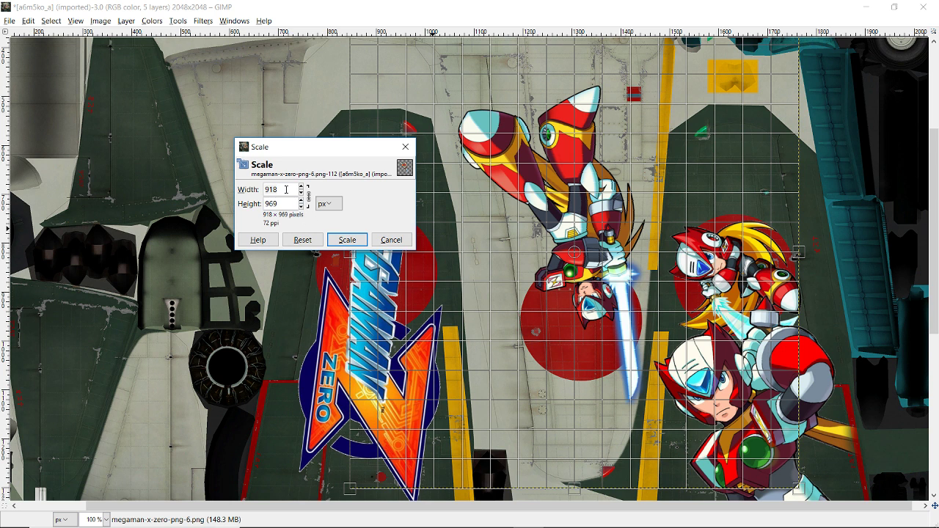
key(Tab)
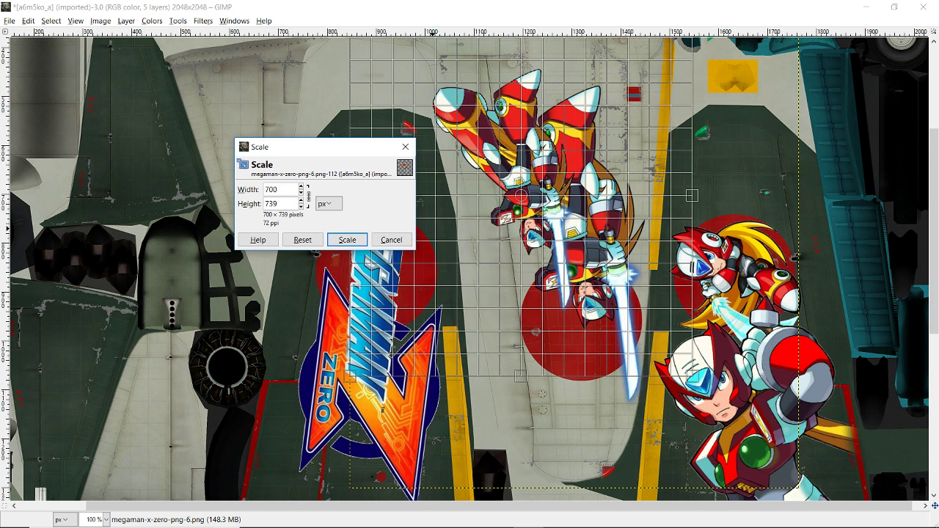
click(341, 242)
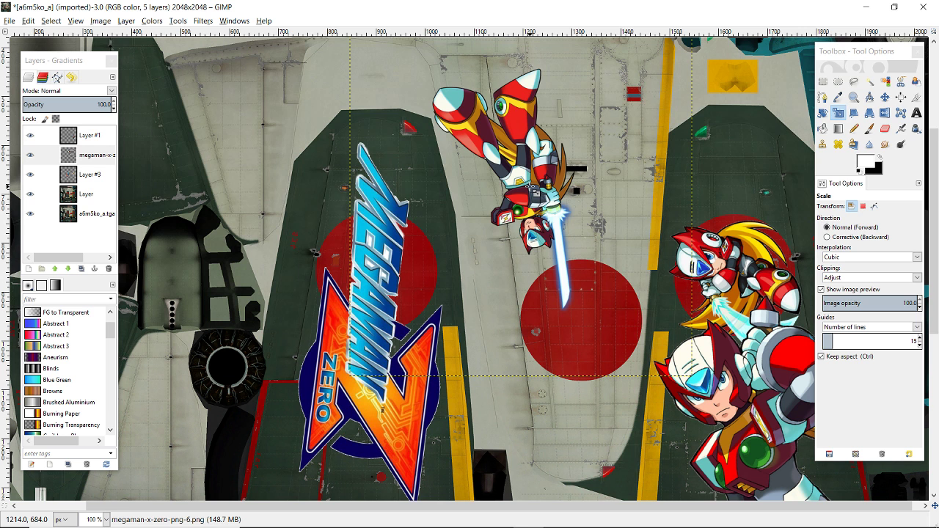
Move the smaller Zero figure so its head and sword overlap the light wing's red circle, and merge its layer down into Layer #3.
key(m)
drag(534, 193, 603, 250)
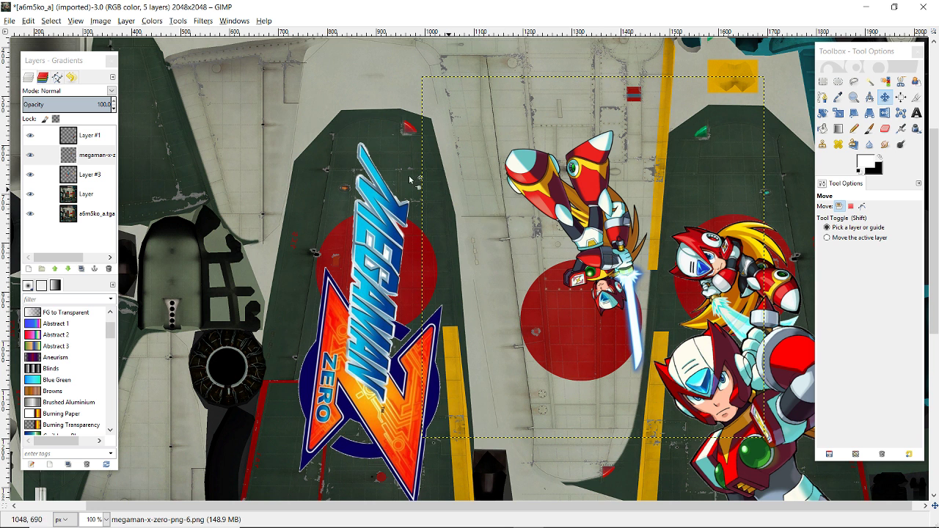
right_click(90, 160)
click(146, 242)
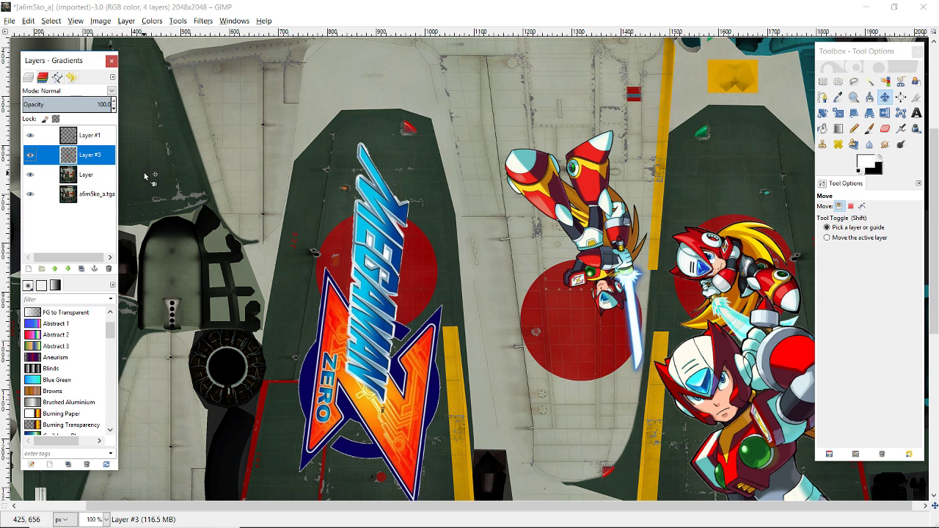
Examine the whole aircraft texture at 50% zoom and the green fuselage area with its red circle at 150%.
scroll(470, 251, up, 3)
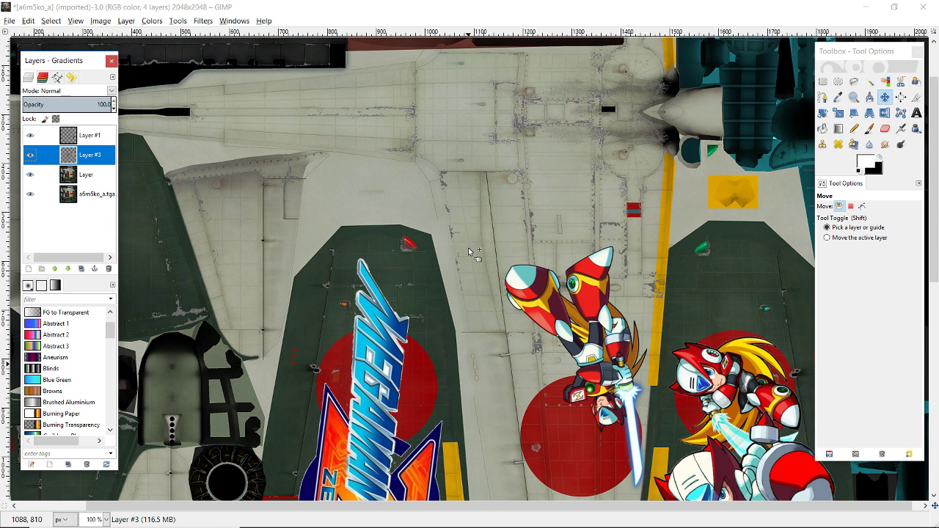
scroll(468, 251, down, 2)
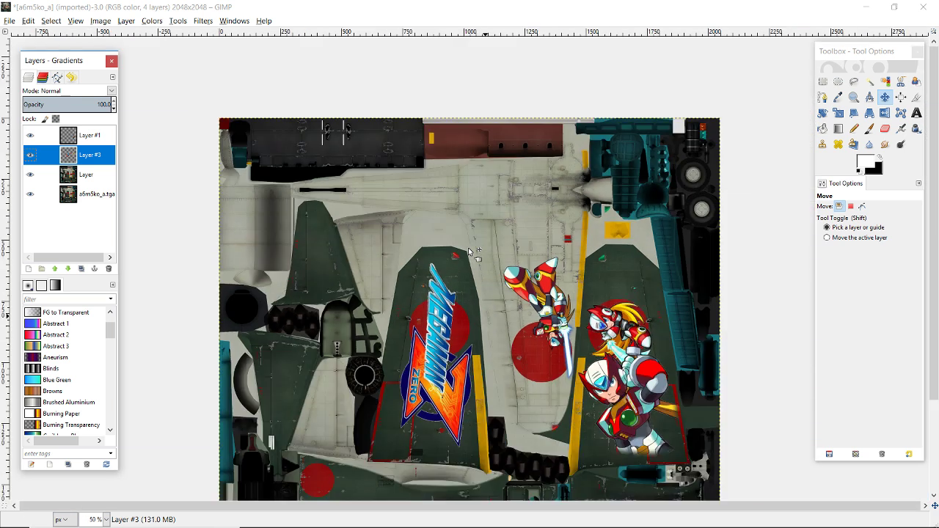
scroll(470, 251, down, 3)
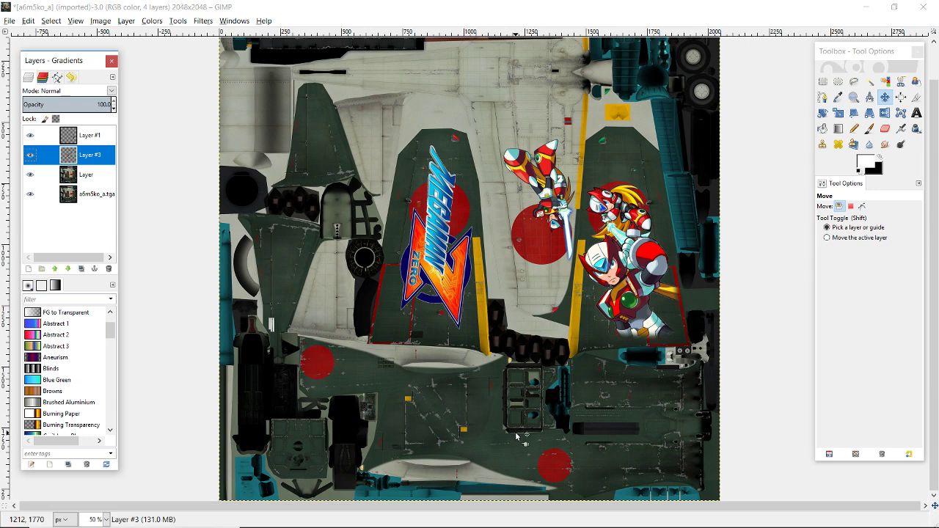
scroll(507, 438, up, 3)
scroll(517, 438, down, 8)
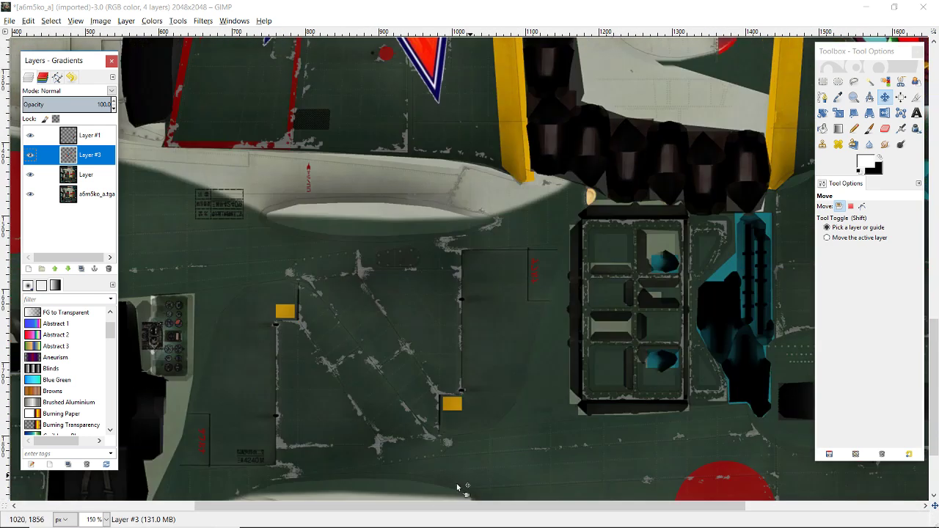
drag(511, 508, 327, 509)
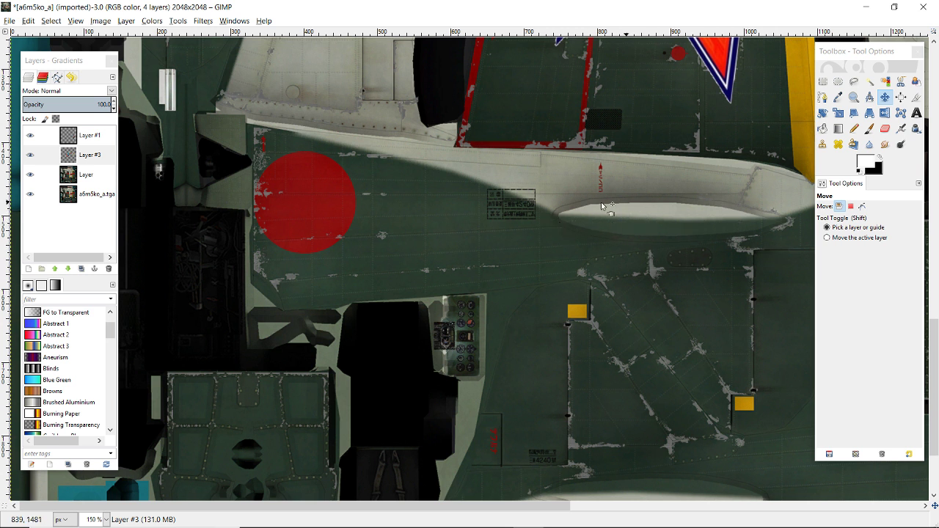
mouse_move(434, 527)
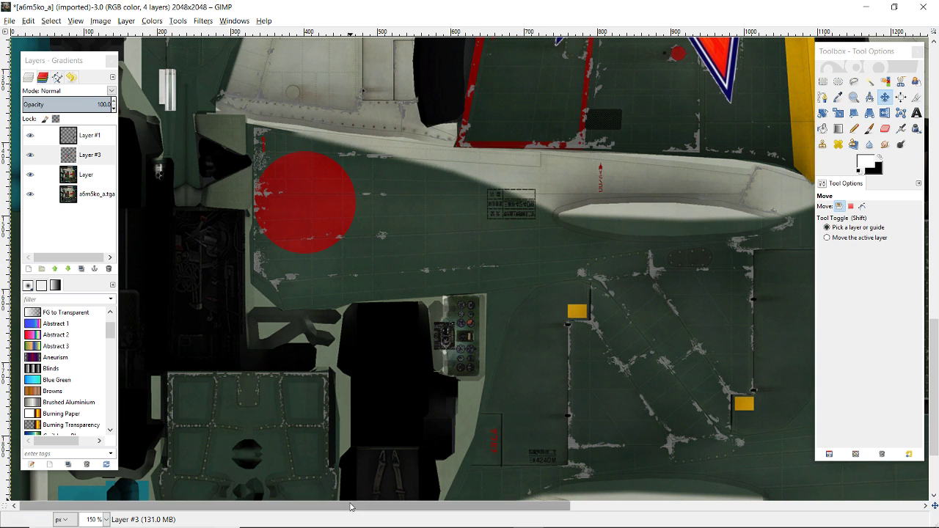
Add the mega_man_zero_logo vector image from the Zero folder as a layer near the red circle on the lower green fuselage.
drag(350, 507, 571, 513)
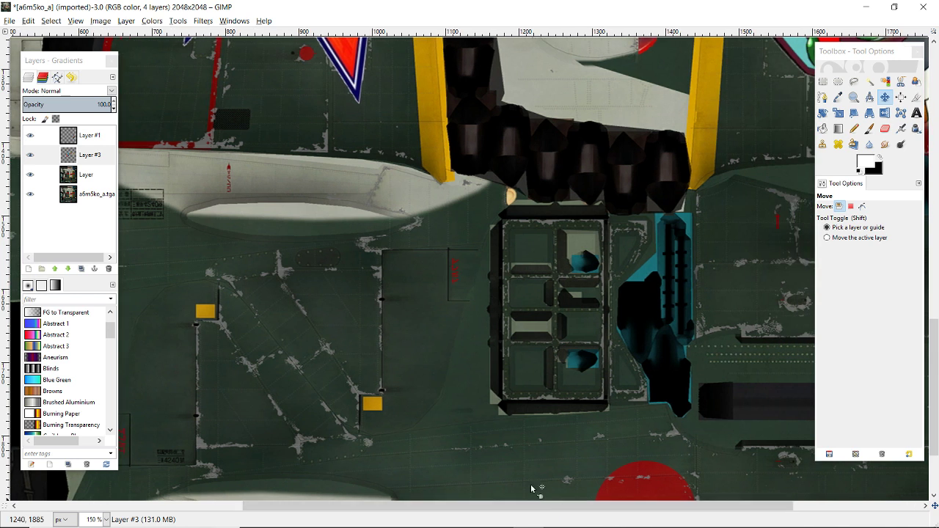
scroll(397, 338, down, 3)
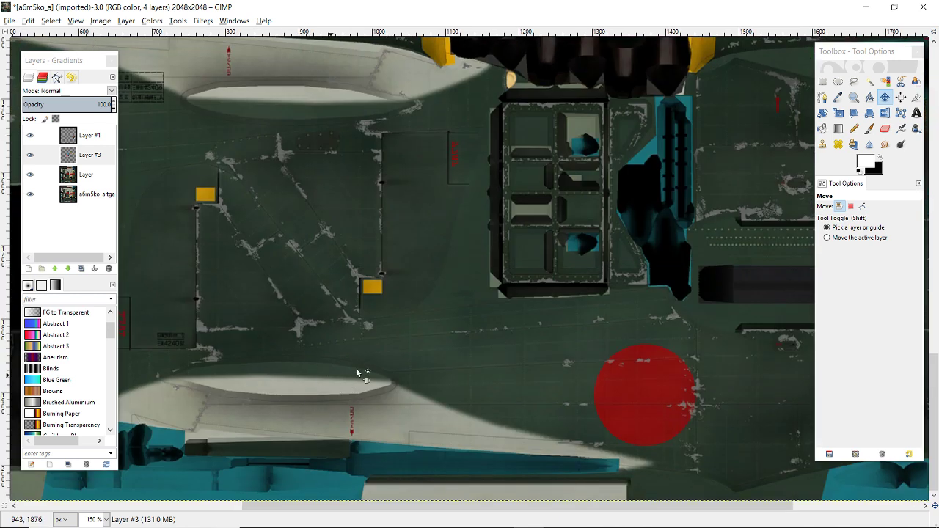
drag(482, 509, 715, 511)
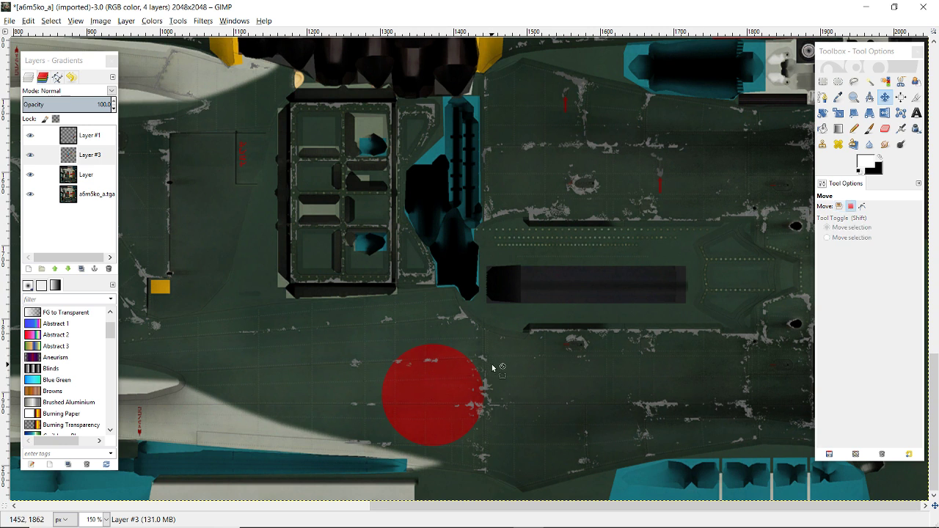
key(alt+Tab)
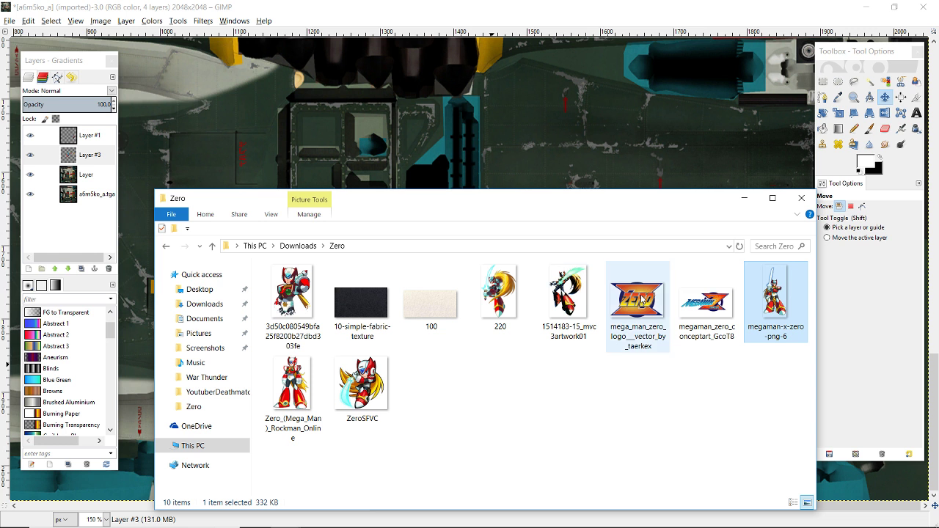
drag(636, 300, 566, 155)
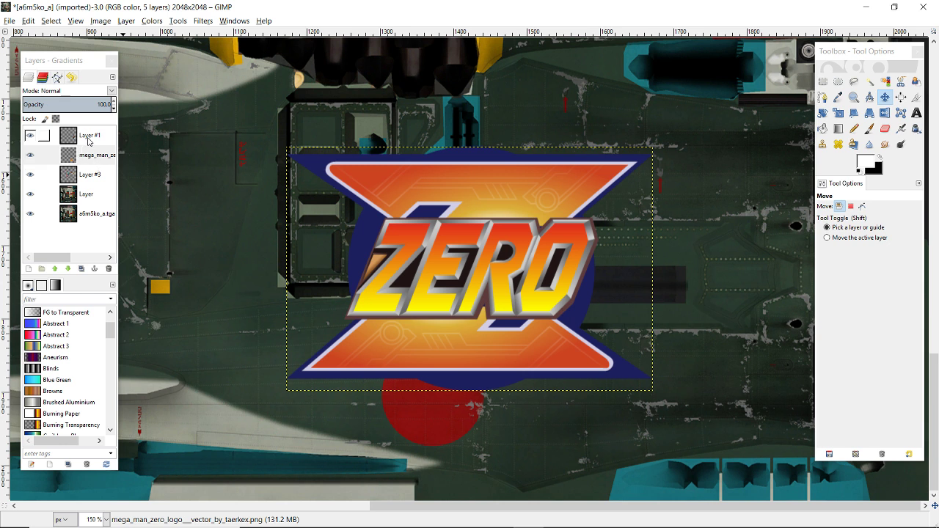
click(34, 157)
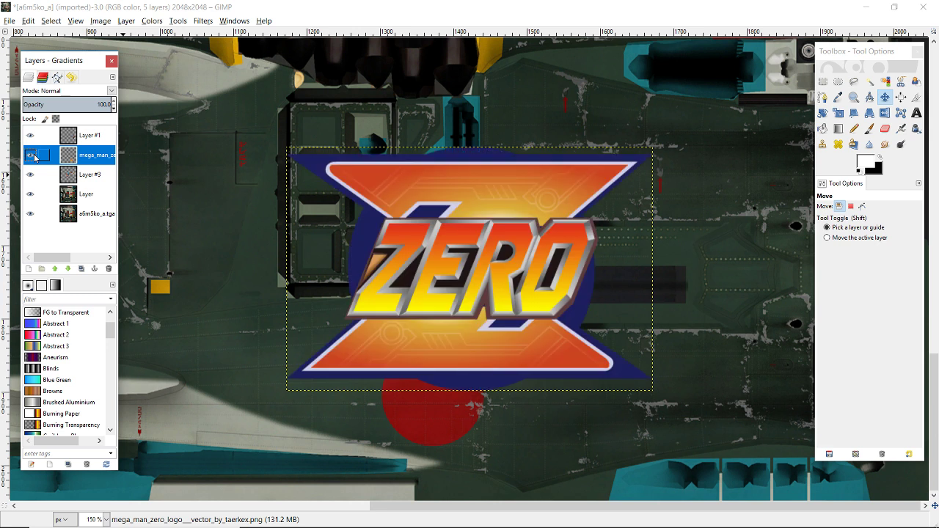
click(34, 156)
click(34, 157)
click(34, 157)
click(35, 157)
Scale the ZERO logo layer down to 130 × 87 px, keeping its aspect ratio.
click(838, 113)
key(Tab)
click(522, 220)
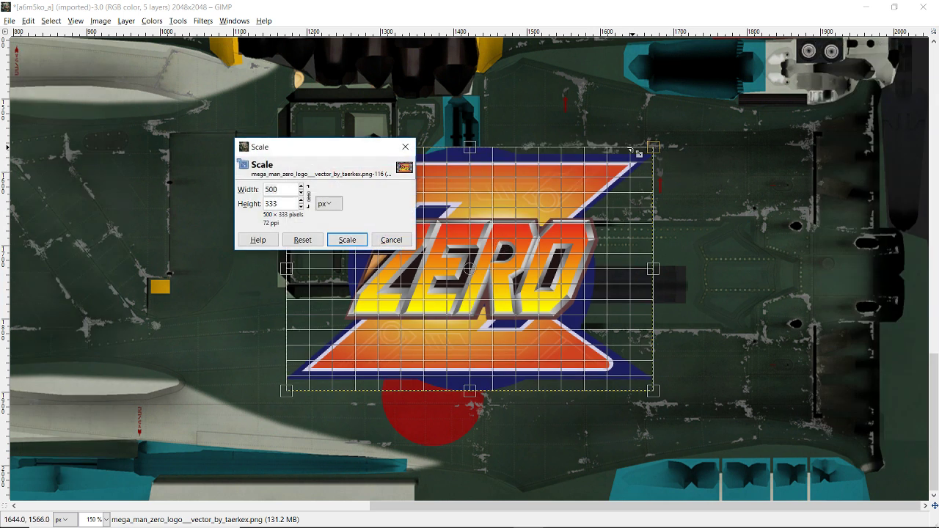
key(Tab)
drag(652, 150, 486, 331)
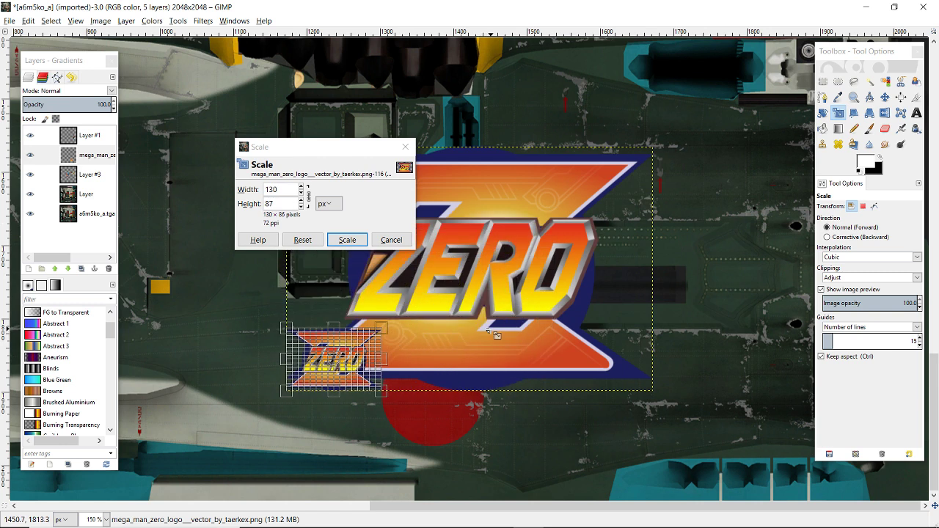
click(347, 240)
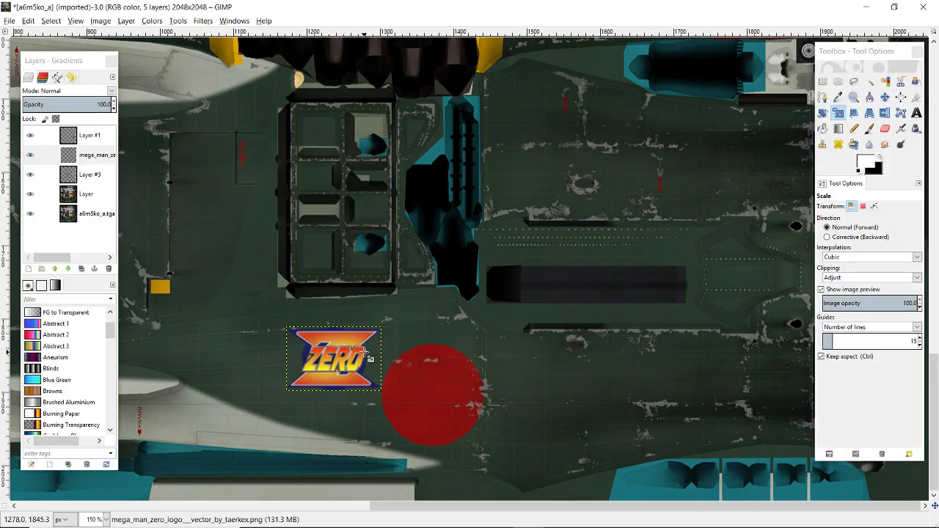
Move the small ZERO logo onto the red circle on the lower green fuselage, centring it there.
scroll(367, 356, up, 3)
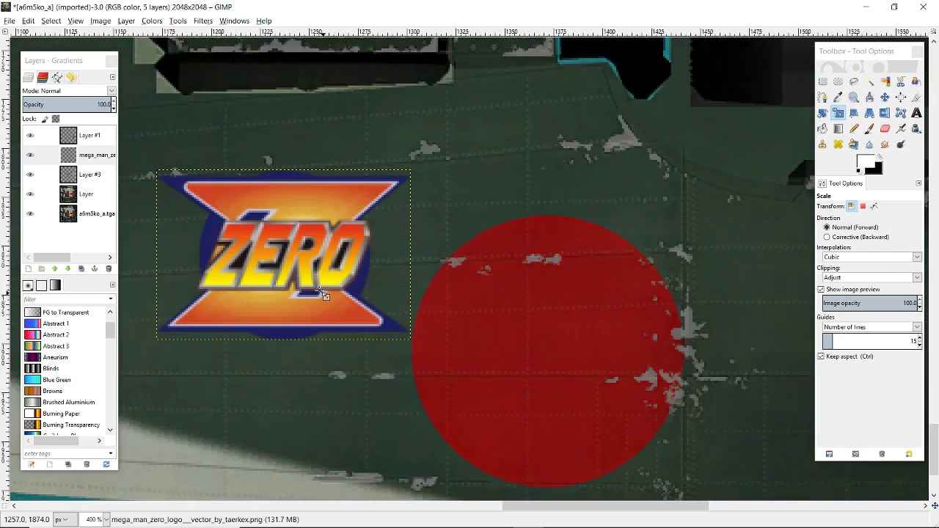
key(m)
drag(299, 275, 550, 367)
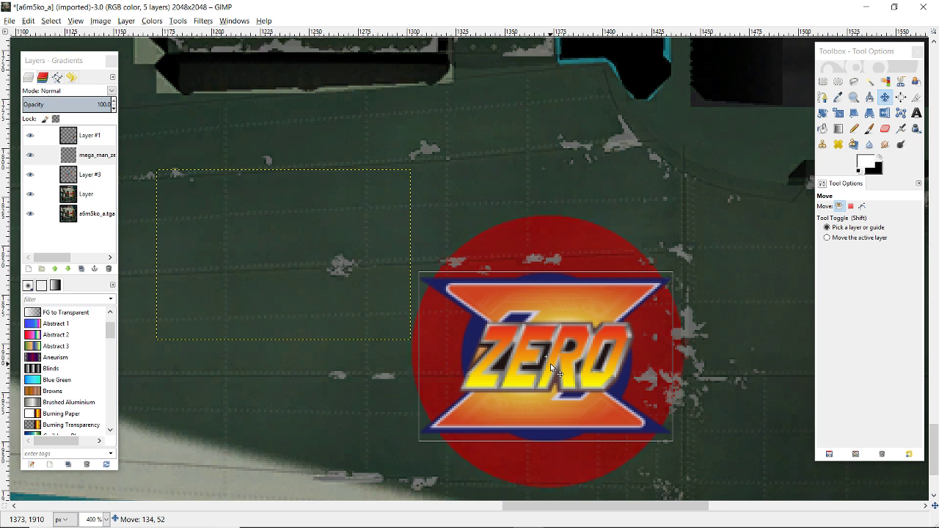
drag(552, 367, 554, 369)
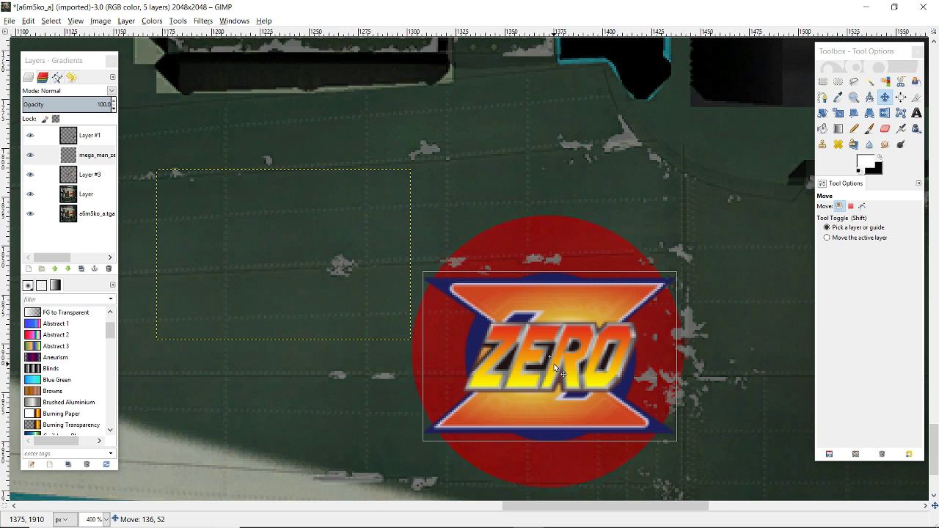
drag(555, 371, 555, 371)
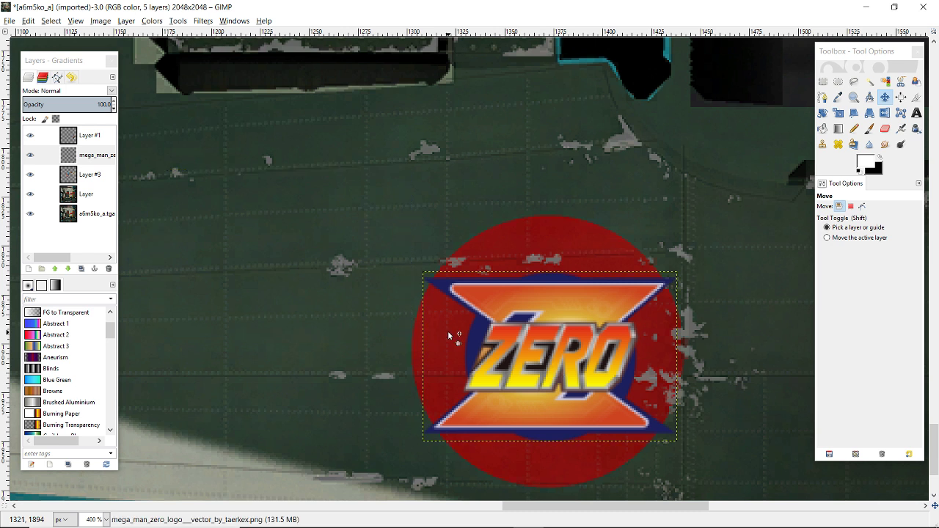
Select the ZERO logo's dark blue backdrop and bluish edge pixels by colour and delete them.
click(886, 82)
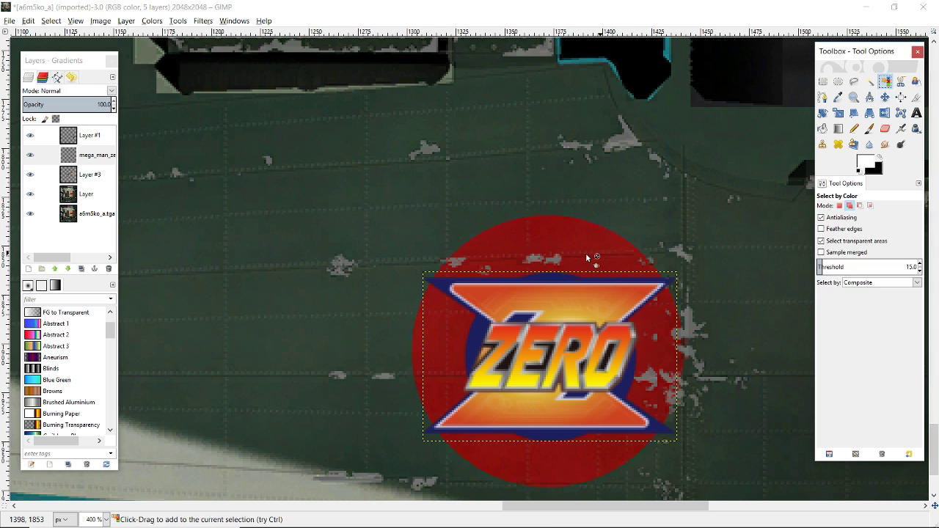
click(545, 279)
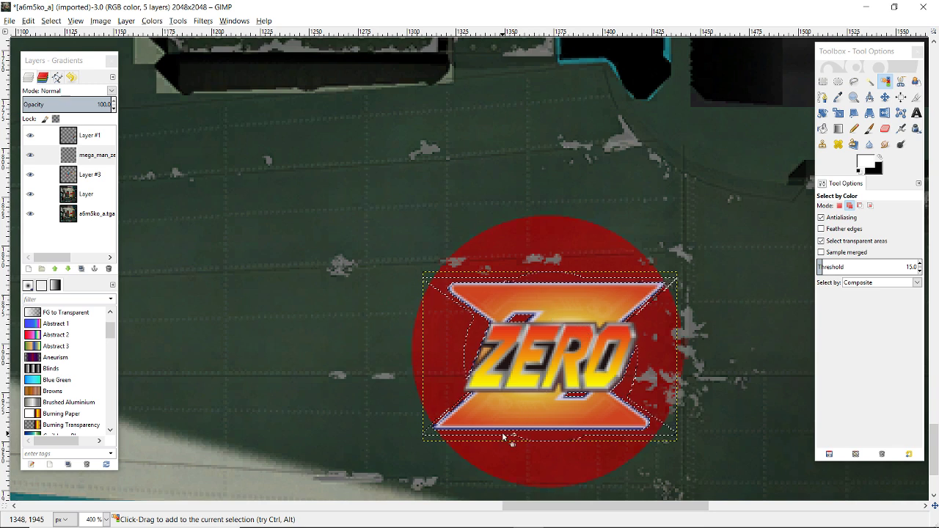
scroll(504, 437, up, 5)
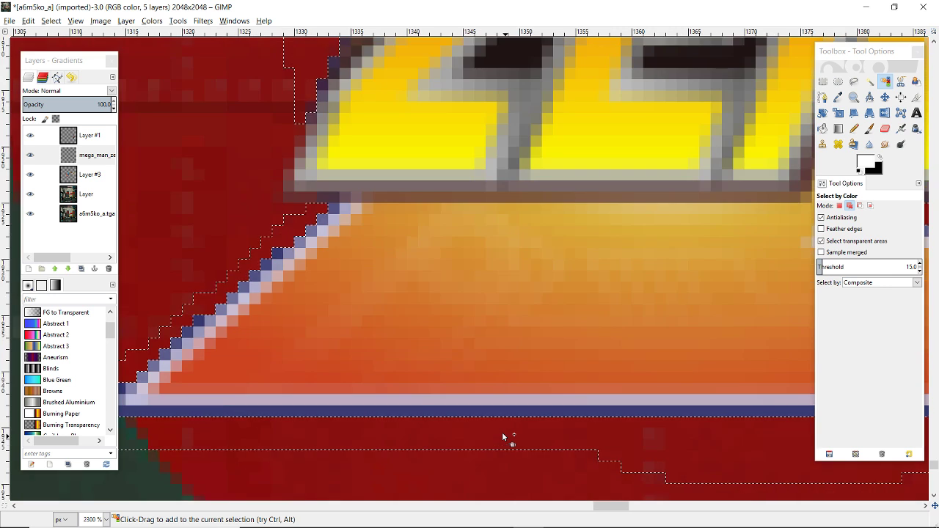
click(487, 411)
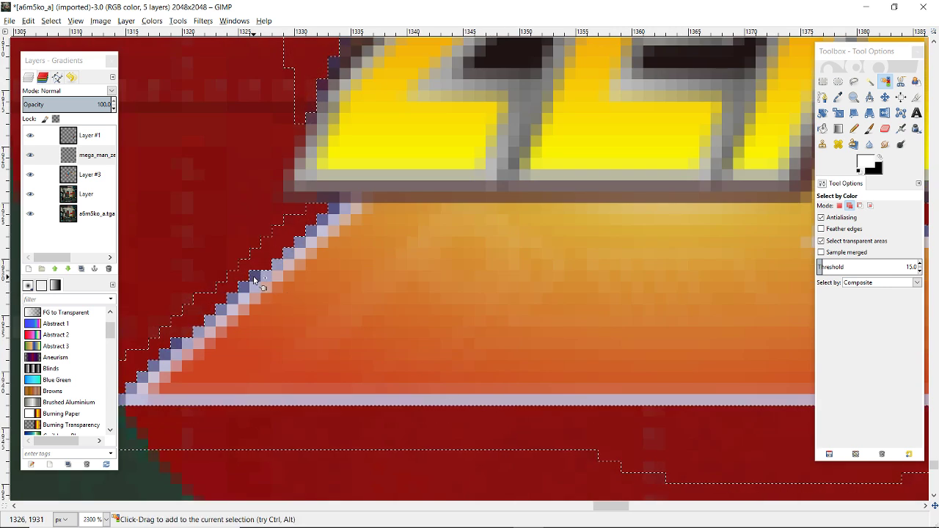
drag(233, 300, 230, 304)
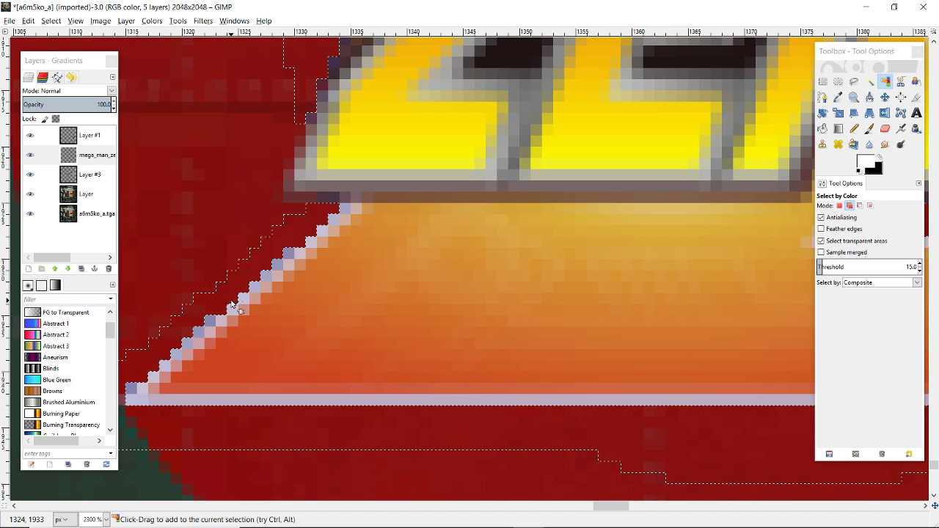
click(187, 340)
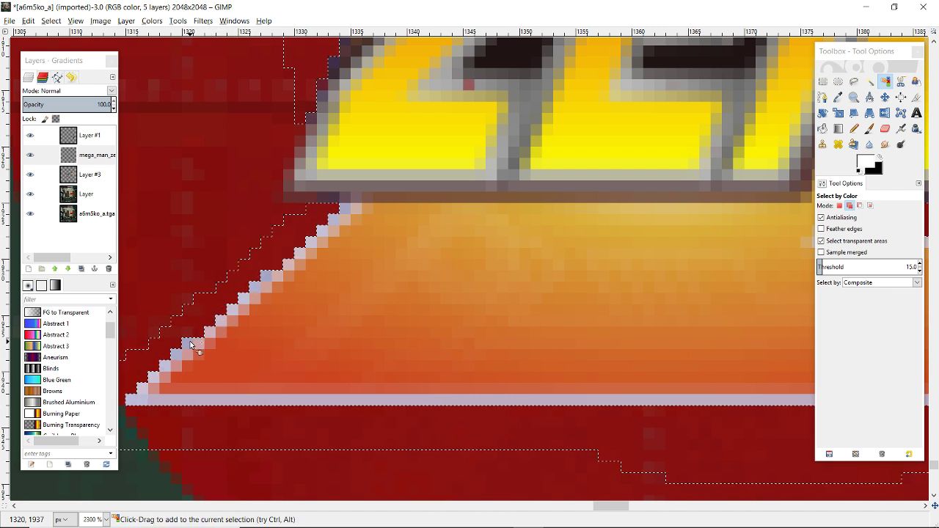
key(Delete)
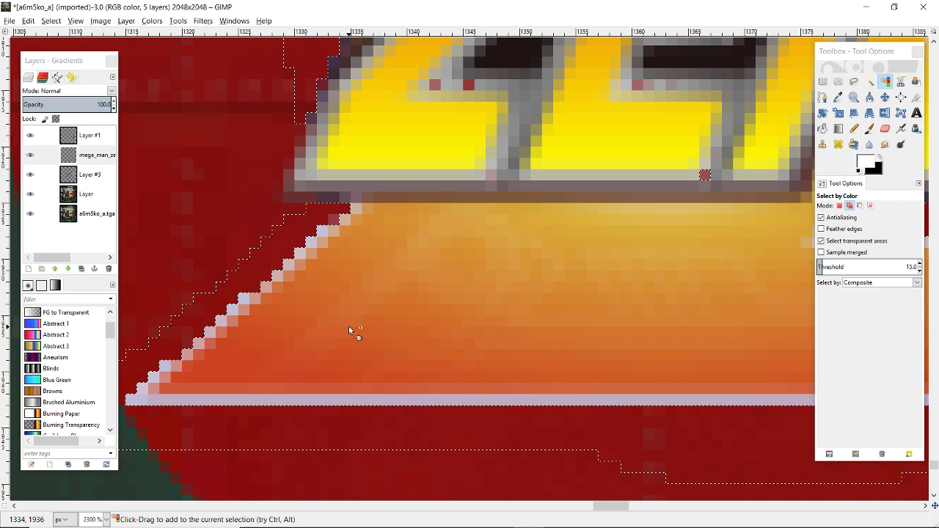
Undo the last edge-pixel deletion on the ZERO logo and clear the selection.
key(ctrl+z)
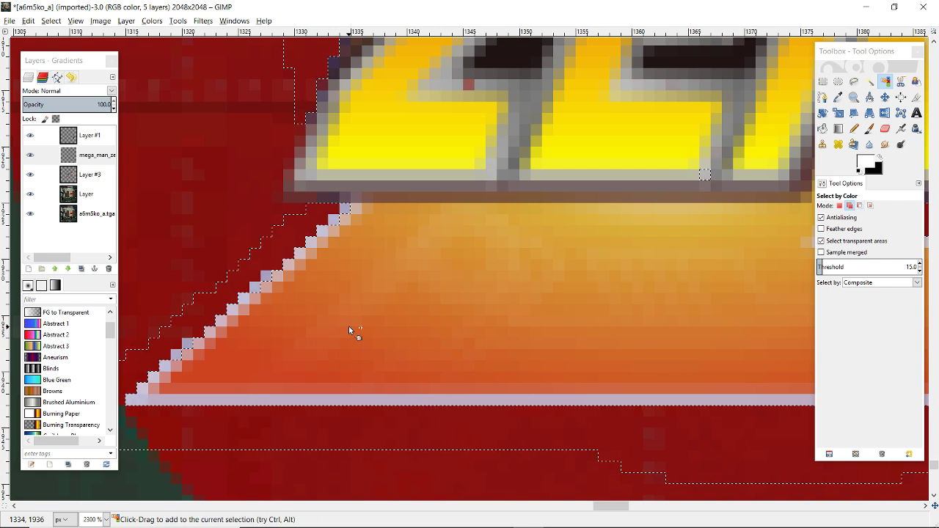
scroll(348, 326, down, 4)
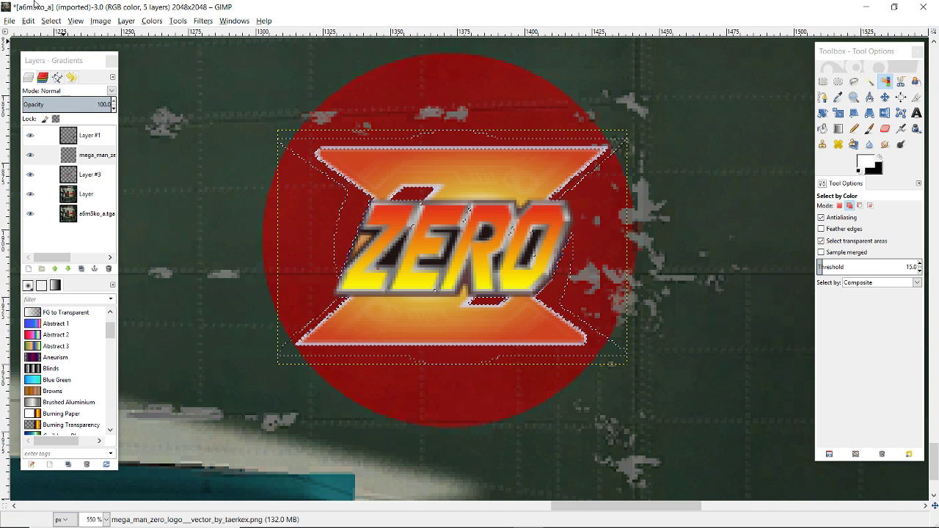
click(49, 21)
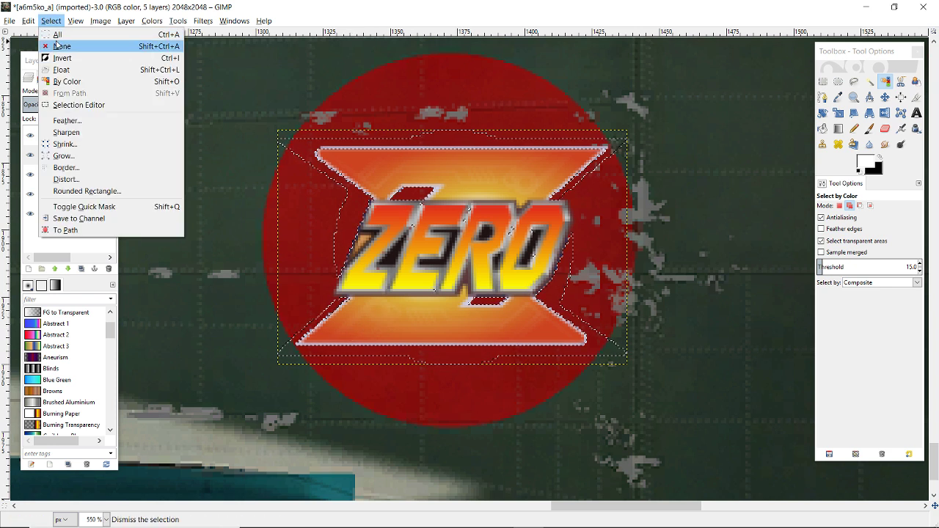
click(59, 46)
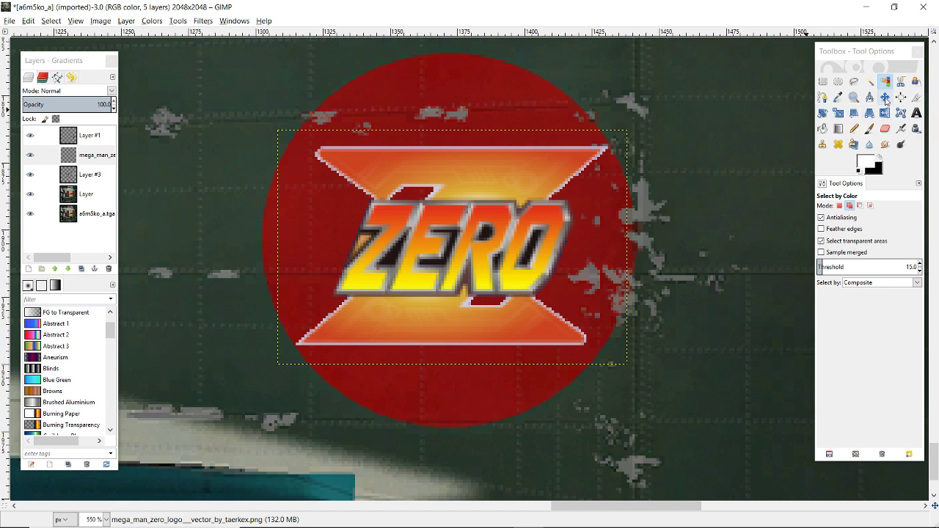
Scale the trimmed ZERO logo to 170 × 114 px and move it back over the middle of the red circle.
click(838, 113)
key(Tab)
click(498, 180)
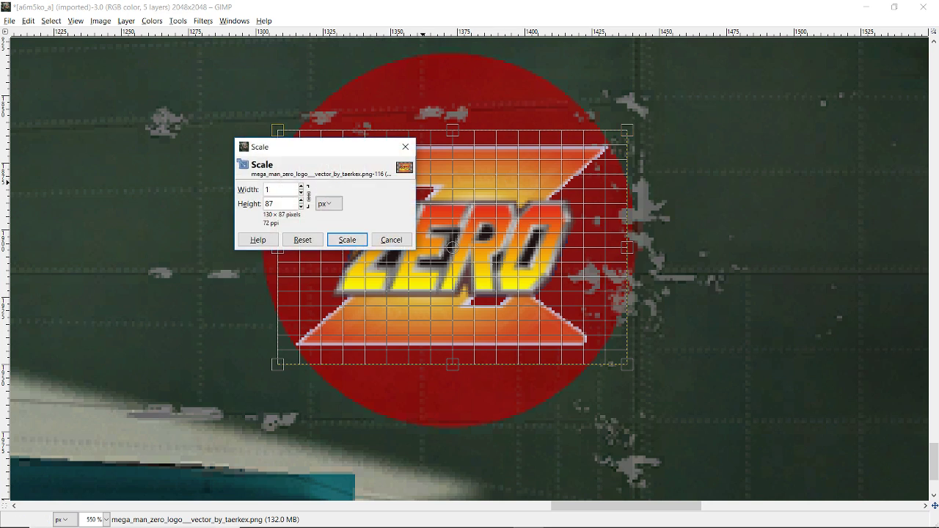
key(Tab)
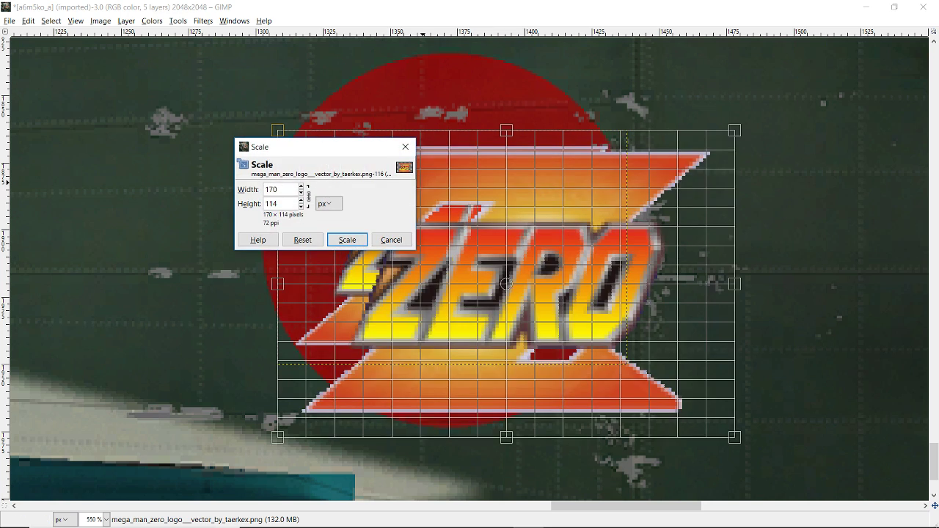
click(332, 243)
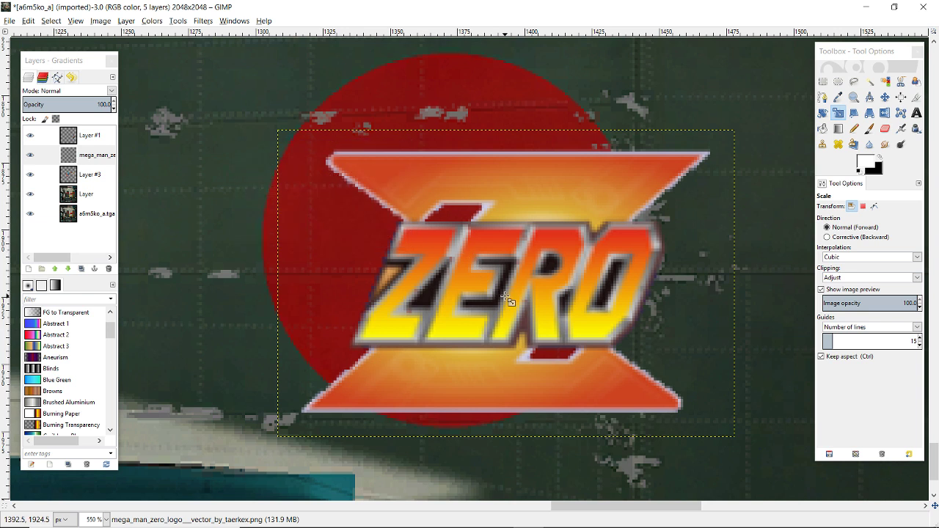
key(m)
drag(503, 294, 434, 271)
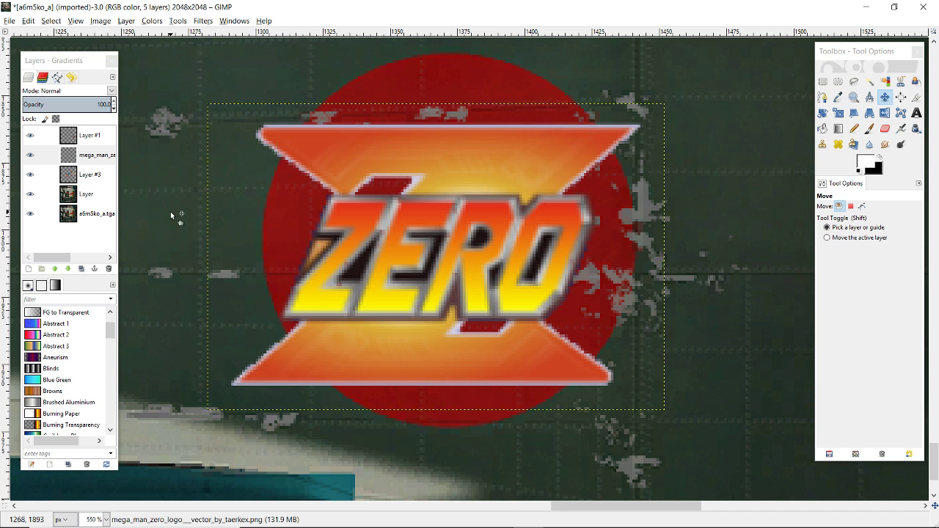
Copy the trimmed ZERO logo to the clipboard and delete its separate layer.
key(ctrl)
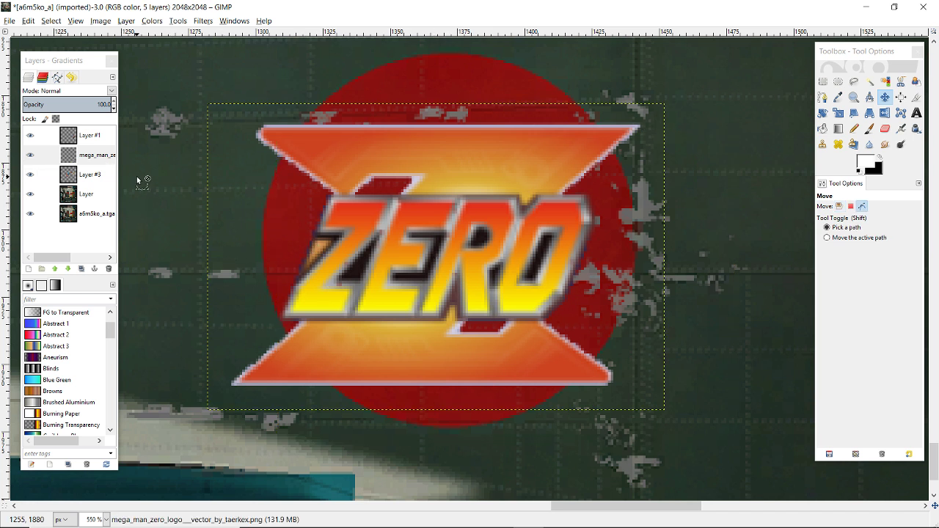
key(ctrl+c)
right_click(90, 155)
key(d)
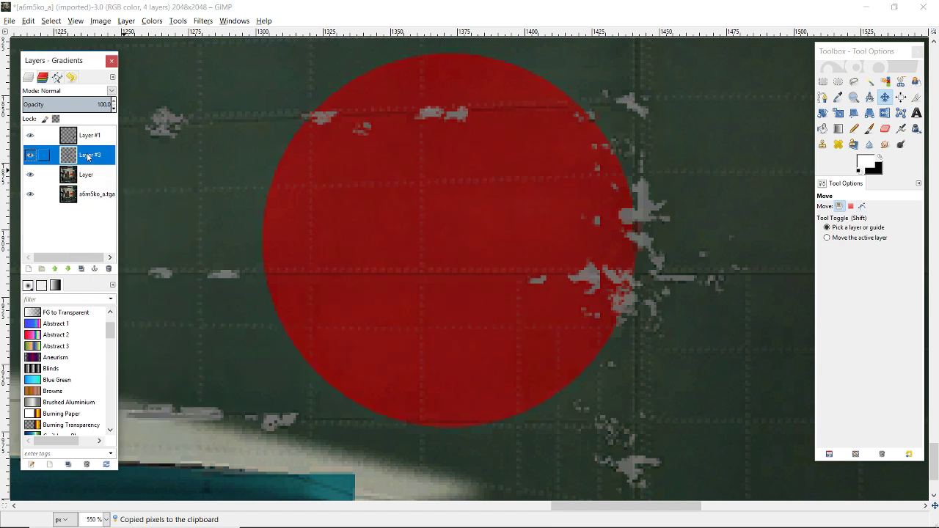
Paste the ZERO logo into Layer #3, position it over the red circle, and anchor it.
key(ctrl+v)
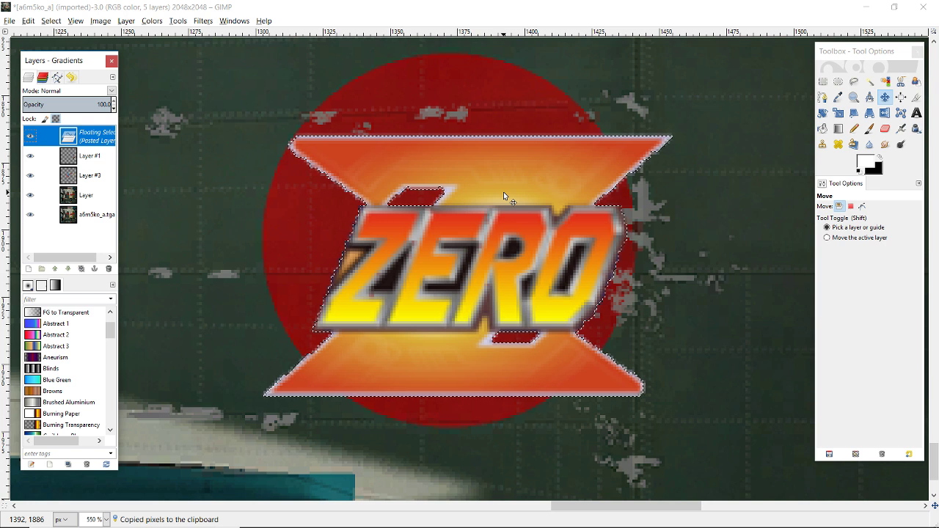
drag(496, 190, 463, 187)
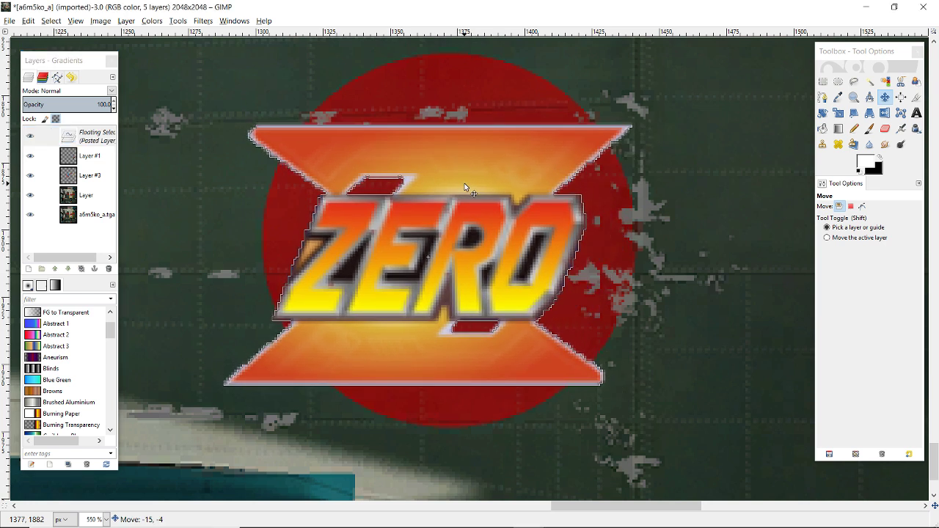
click(96, 141)
key(ctrl+h)
Paste another copy of the ZERO logo and flip it both horizontally and vertically.
key(1)
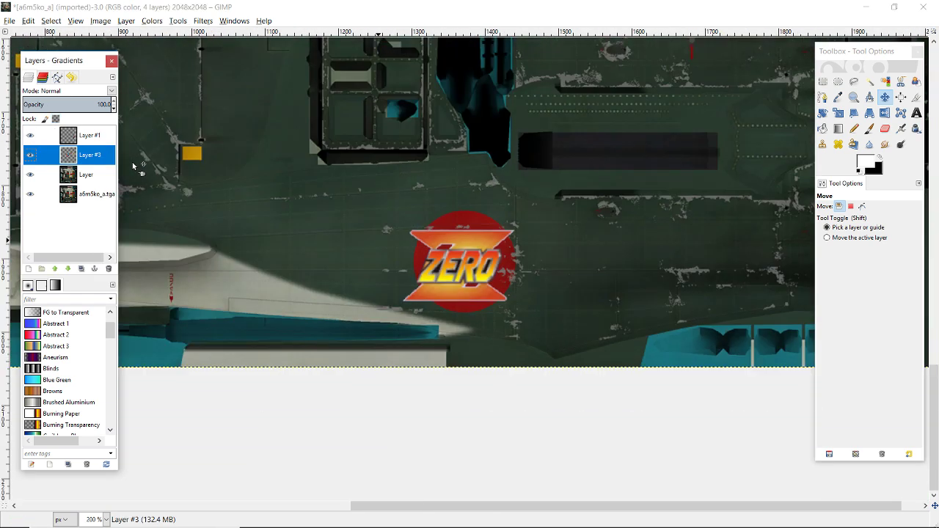
key(minus)
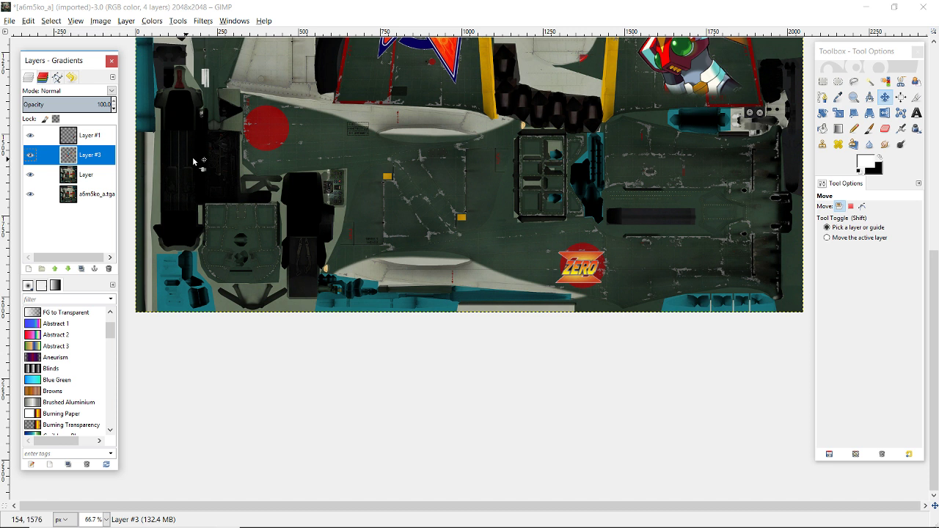
key(ctrl+v)
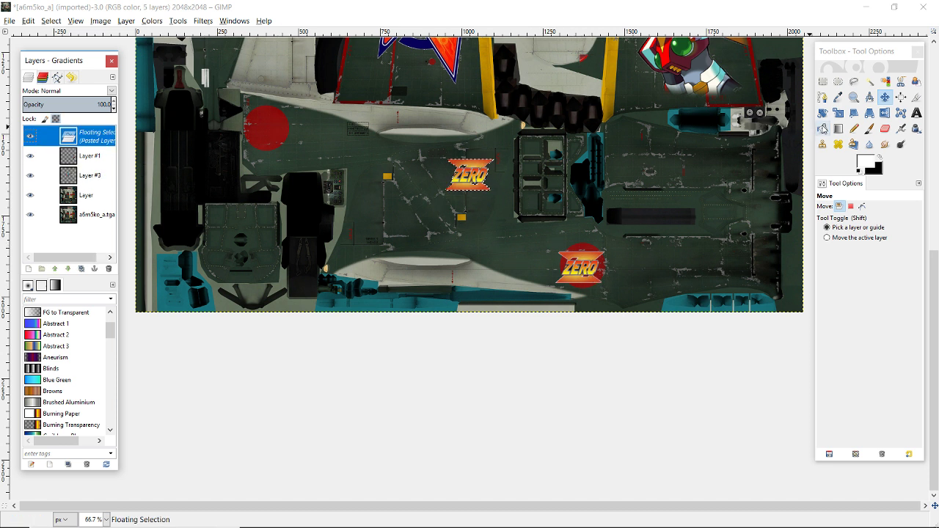
click(882, 118)
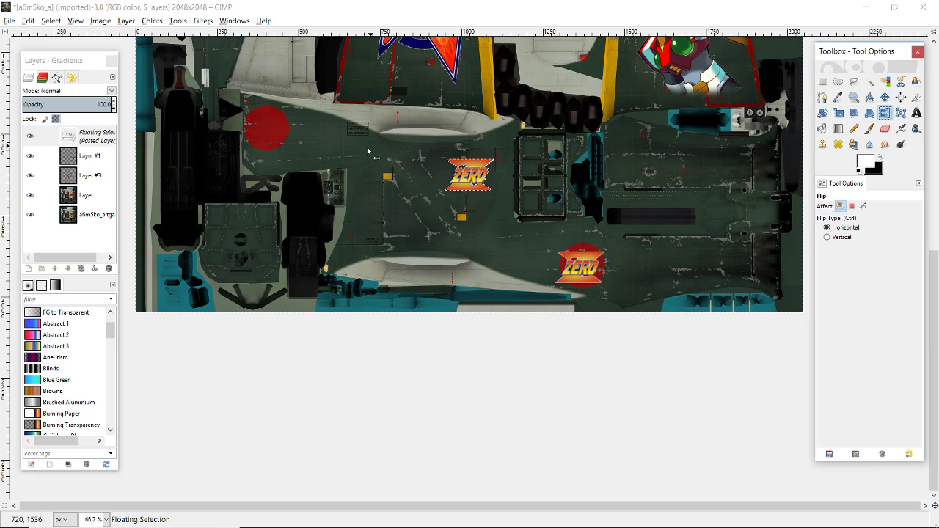
click(477, 189)
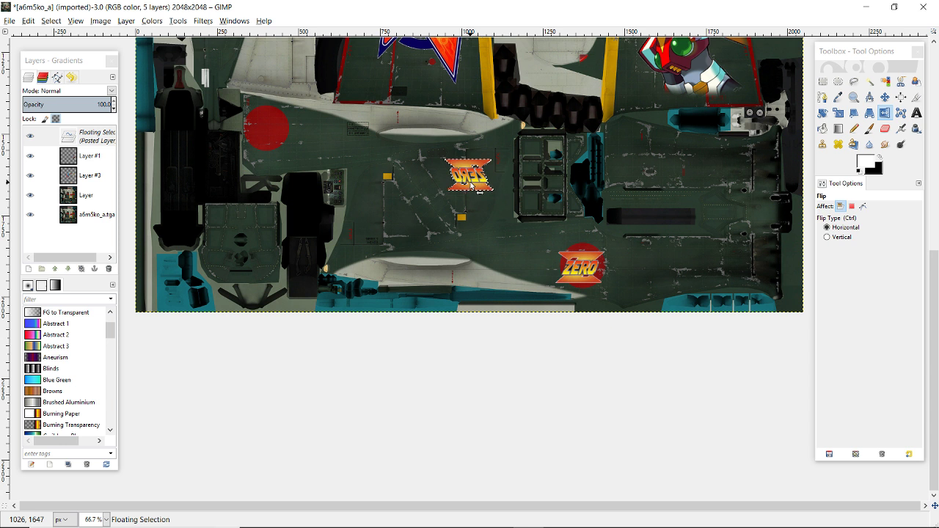
click(835, 239)
click(471, 183)
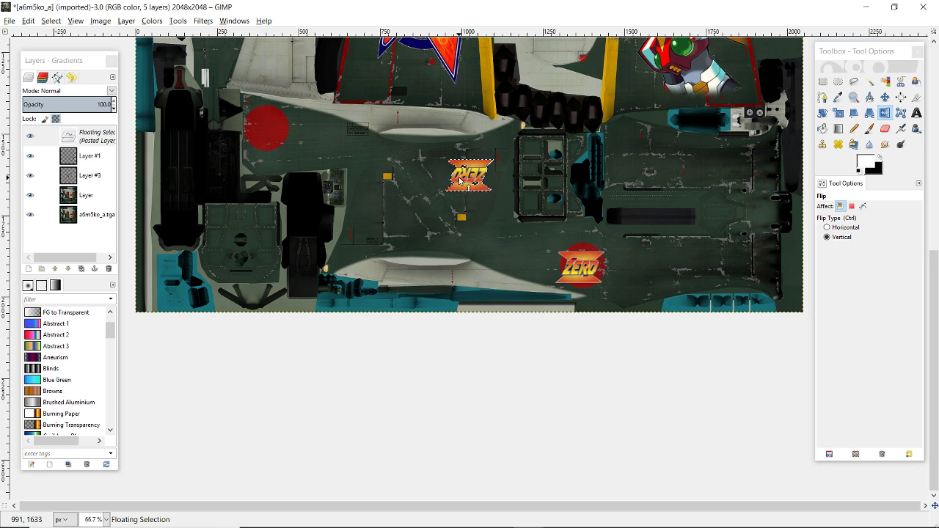
Move the flipped ZERO logo over the empty red circle on the opposite fuselage side and check the first logo's placement for comparison.
key(m)
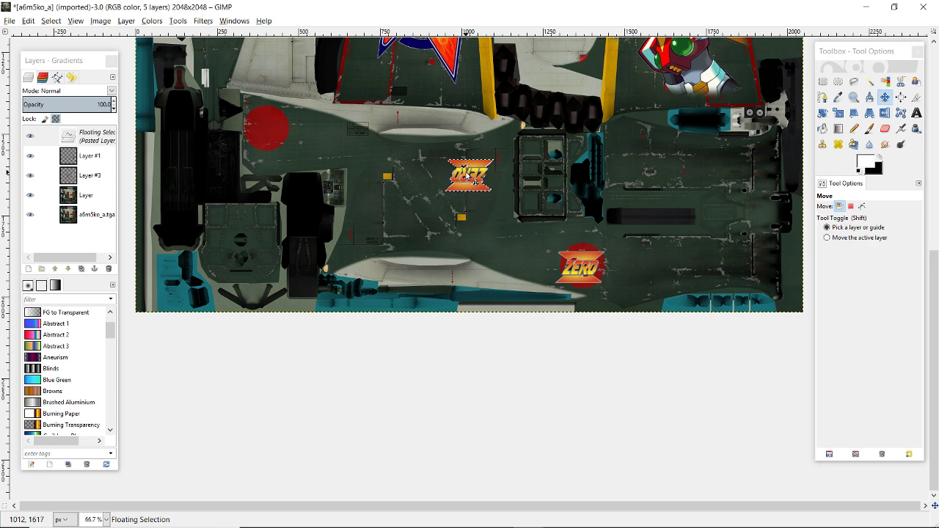
drag(478, 180, 272, 132)
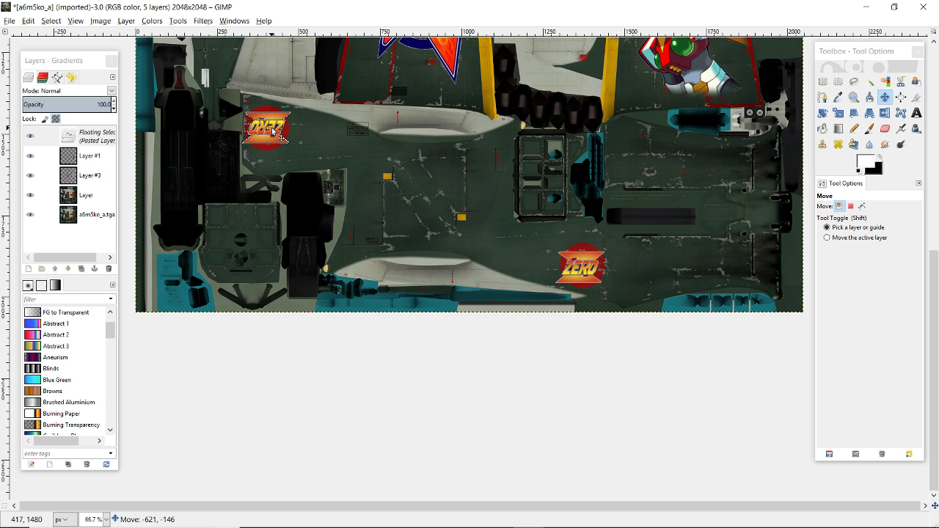
drag(273, 132, 273, 131)
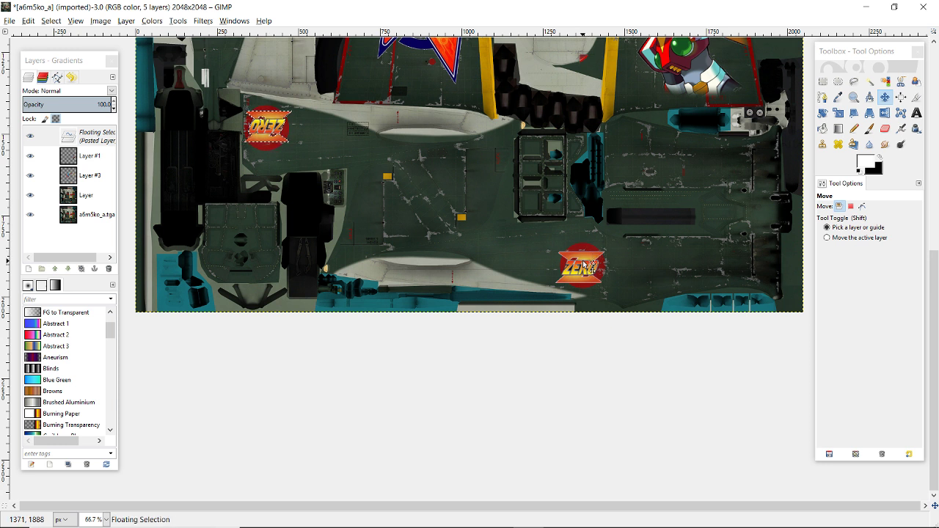
scroll(592, 272, up, 5)
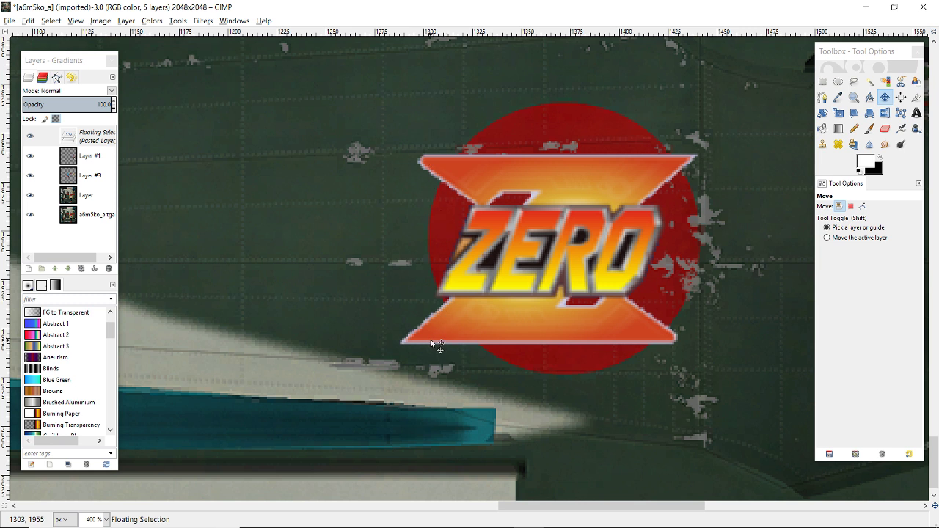
scroll(430, 338, down, 4)
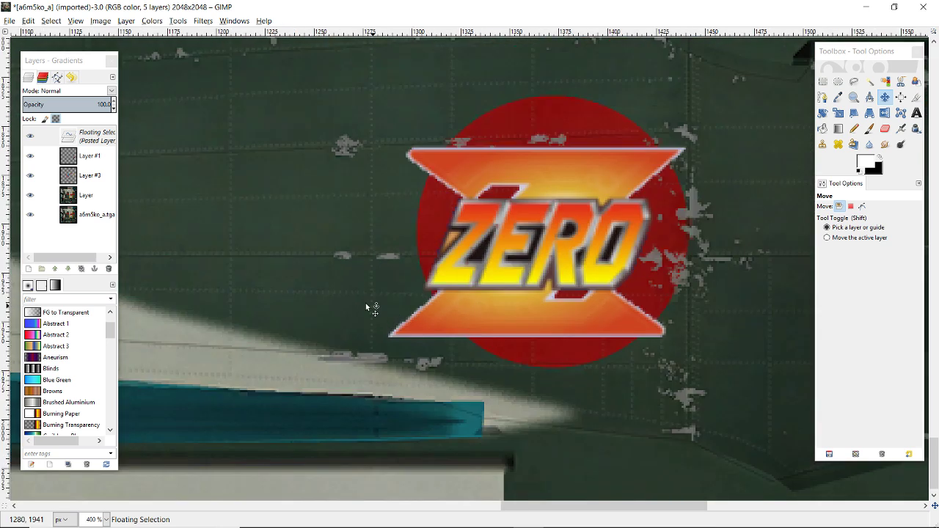
scroll(248, 188, down, 1)
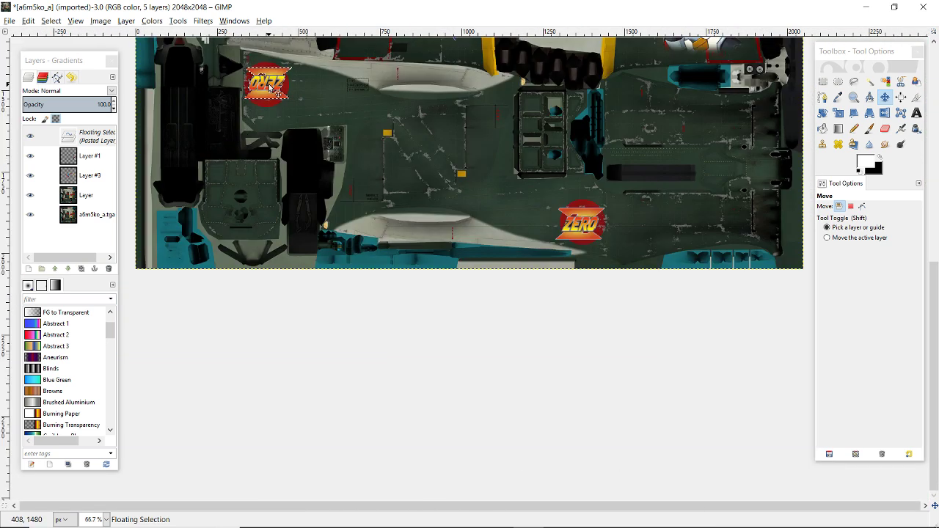
Nudge the flipped ZERO logo 1 px right and 1 px up within its red circle and anchor it into Layer #3.
scroll(267, 83, up, 4)
scroll(296, 108, up, 2)
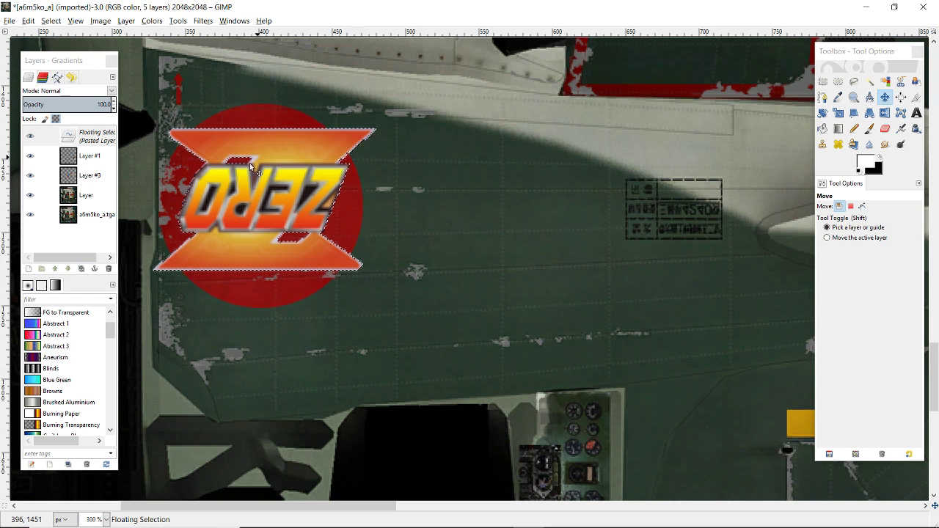
scroll(250, 163, up, 1)
scroll(188, 179, up, 1)
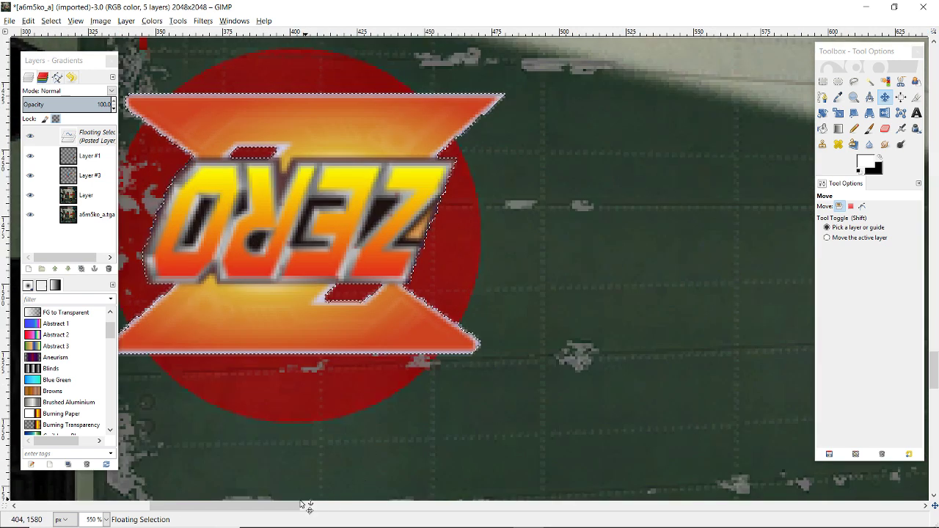
drag(306, 506, 257, 506)
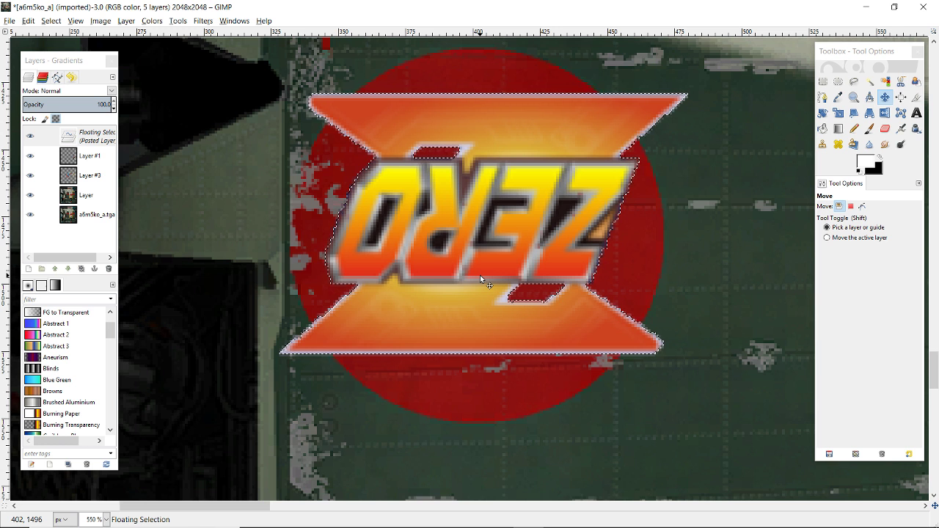
key(Right)
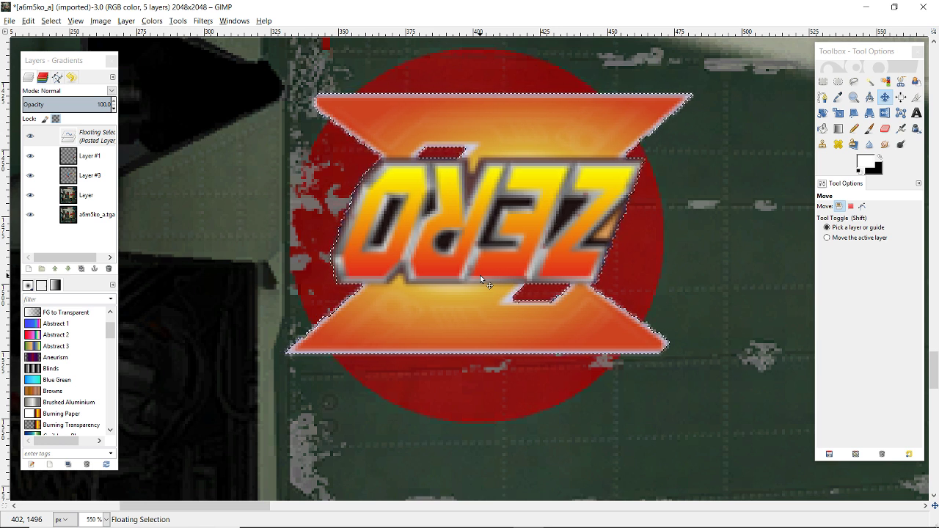
key(Up)
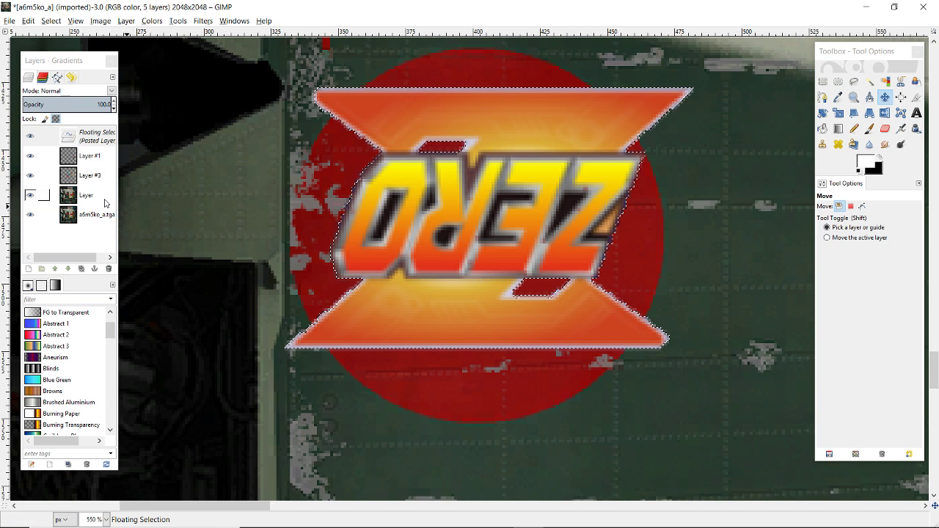
right_click(96, 130)
click(236, 214)
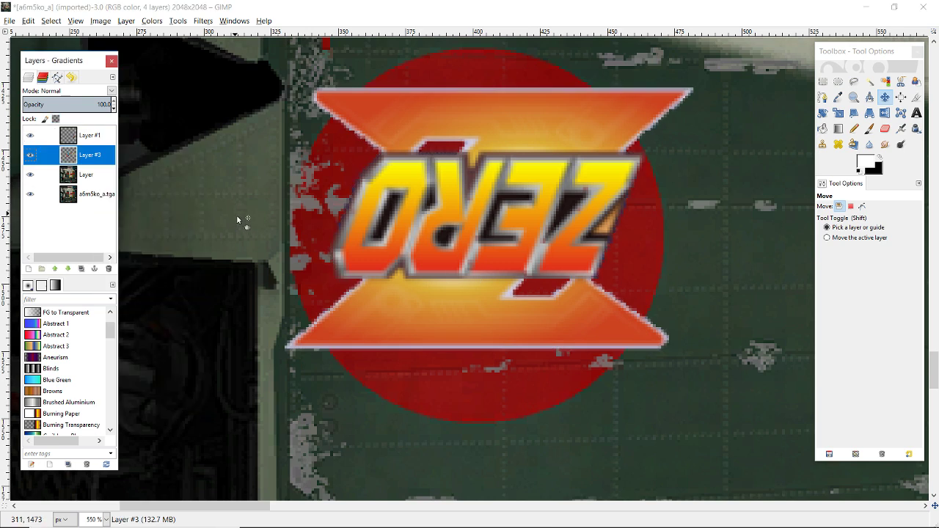
Review the whole aircraft texture, checking the placement of both ZERO logos and the wing artwork.
key(minus)
key(minus)
key(minus)
key(minus)
key(minus)
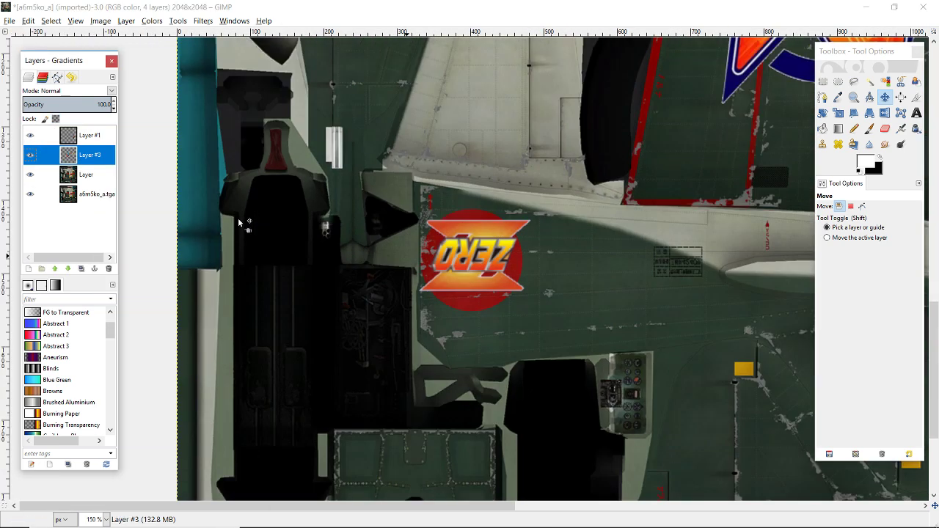
key(minus)
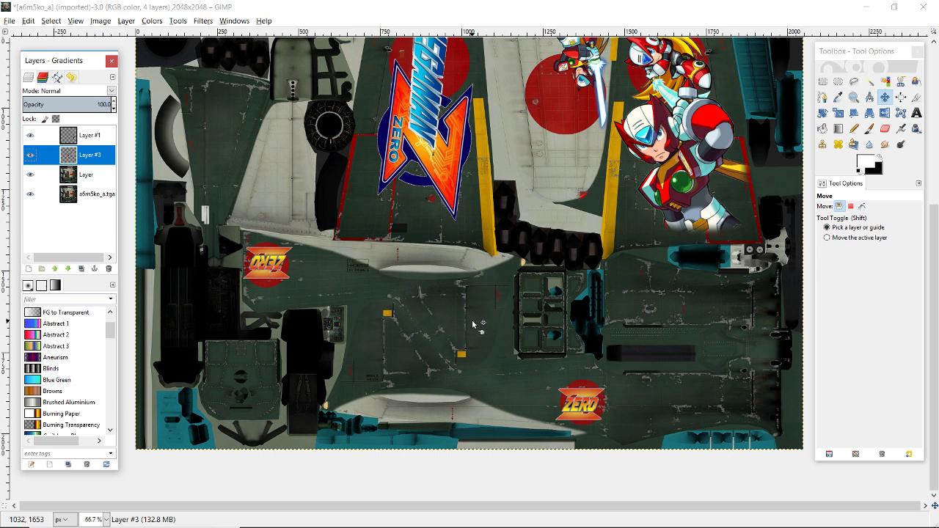
scroll(429, 228, up, 3)
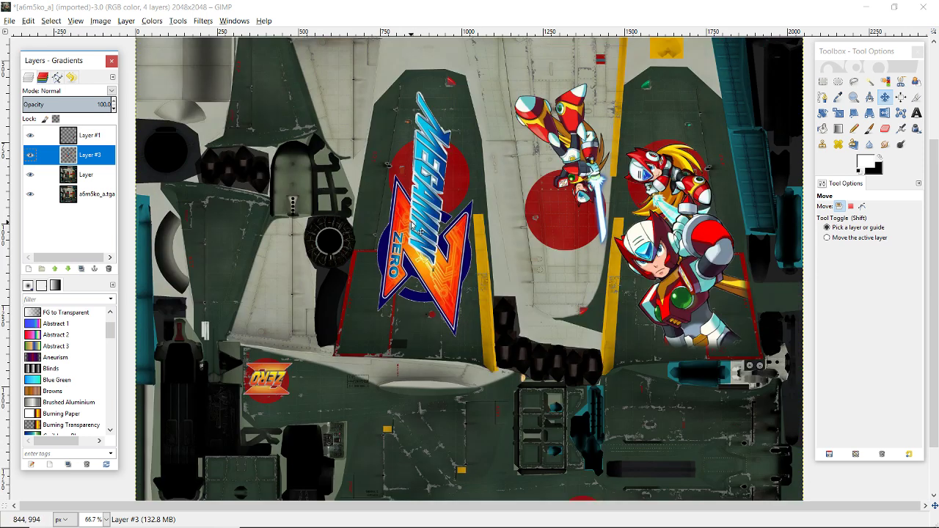
scroll(666, 190, up, 4)
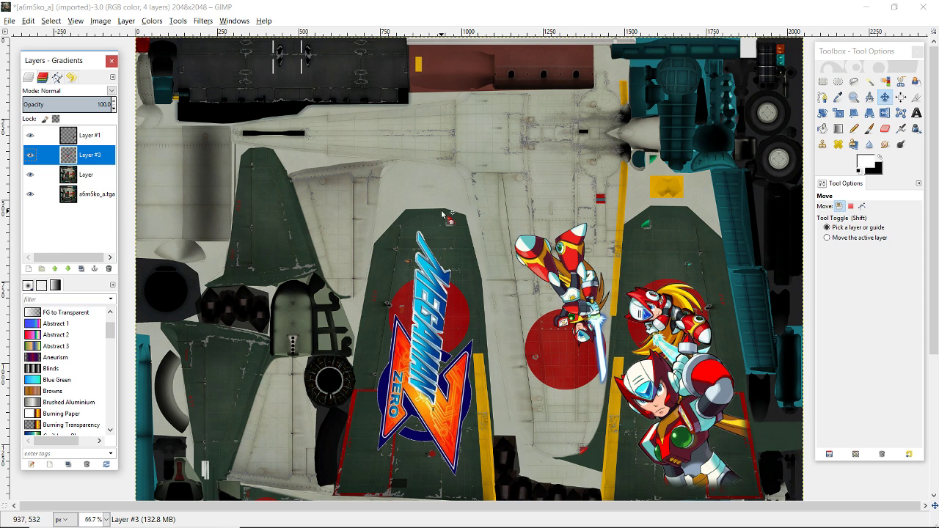
scroll(442, 214, down, 5)
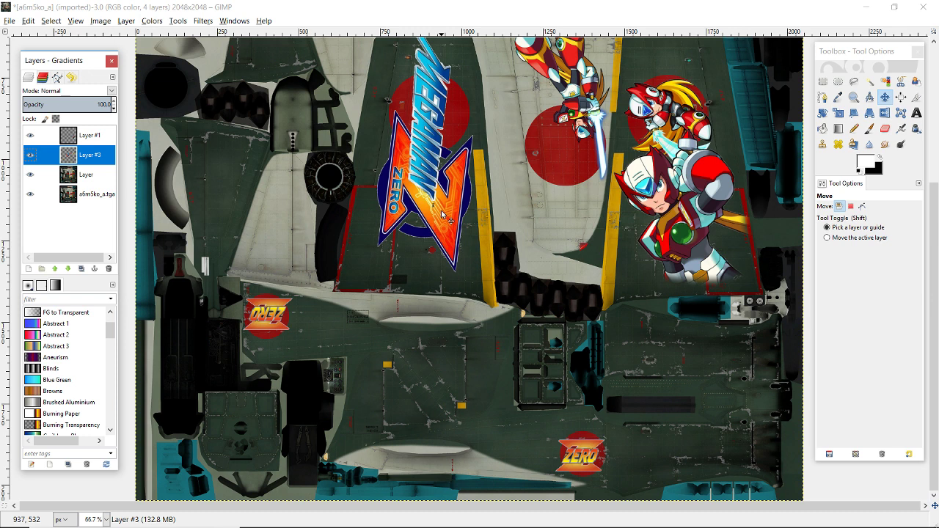
scroll(443, 214, up, 5)
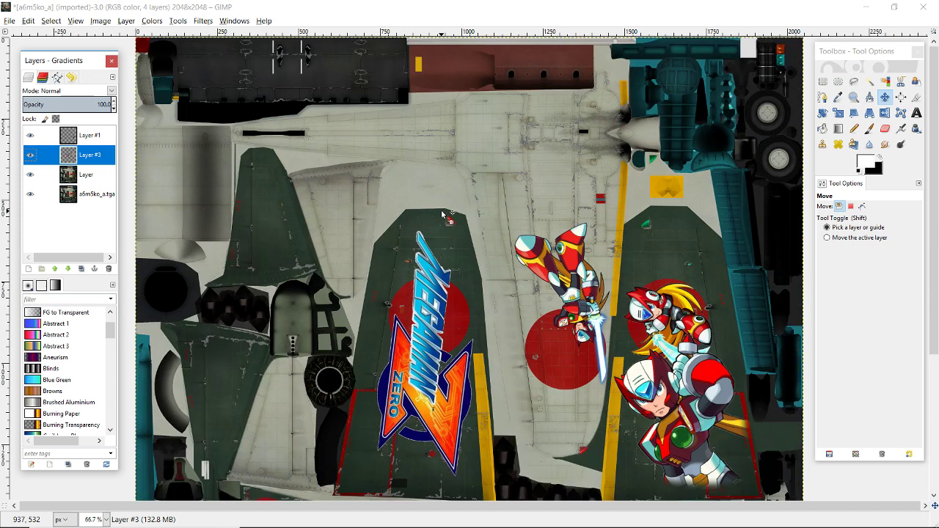
scroll(442, 215, down, 5)
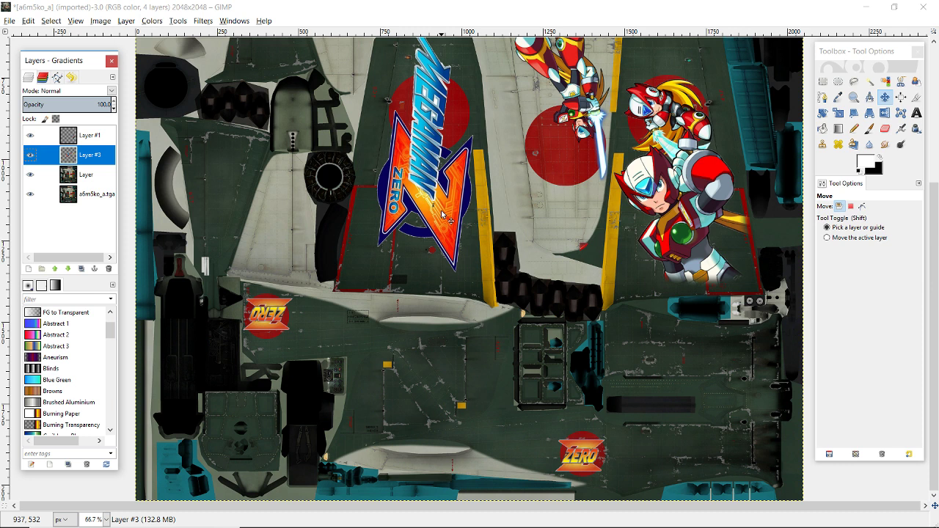
scroll(423, 216, up, 5)
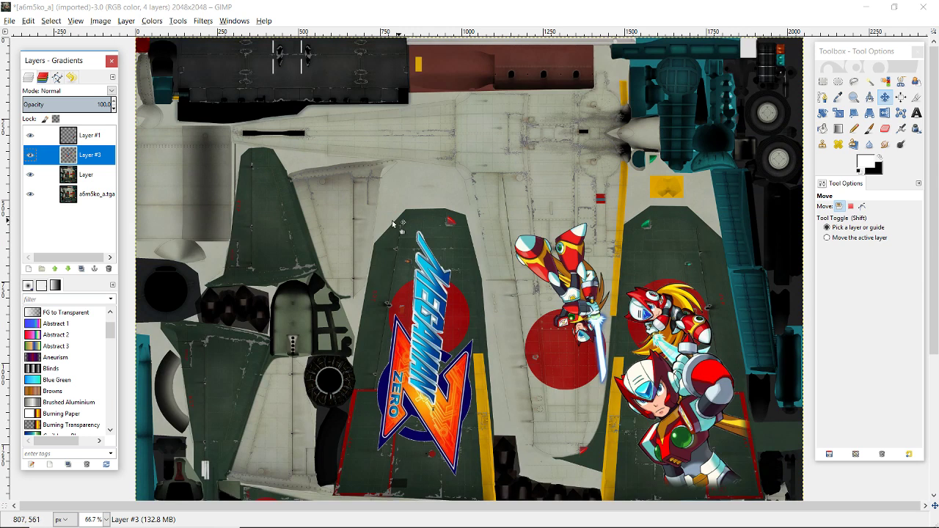
Select the aircraft texture layer named Layer, open Colorize on it, and inspect the preview across the texture.
click(30, 175)
click(86, 176)
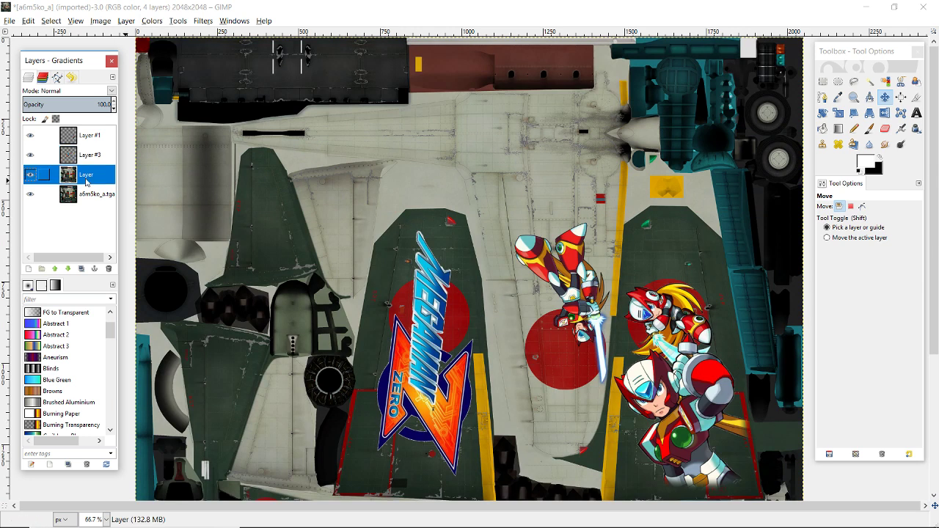
scroll(219, 73, down, 5)
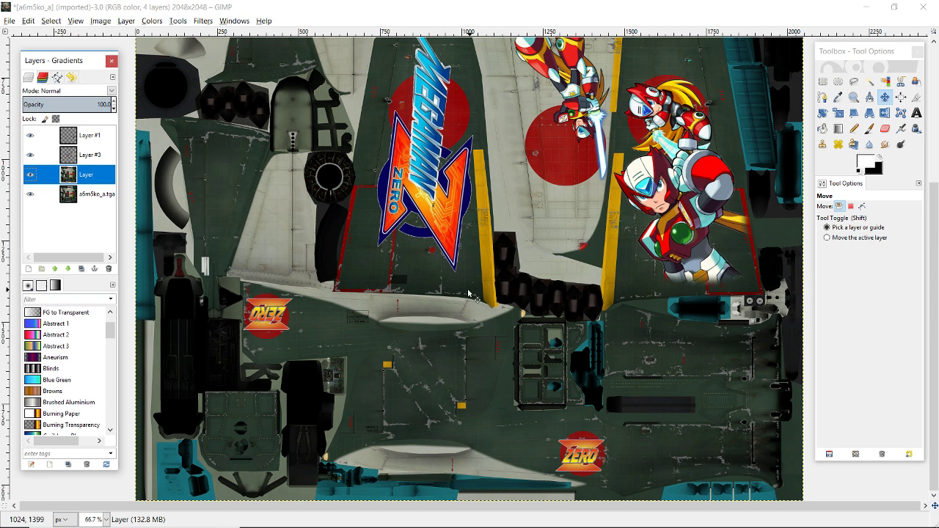
scroll(468, 293, up, 5)
scroll(468, 293, down, 4)
click(152, 21)
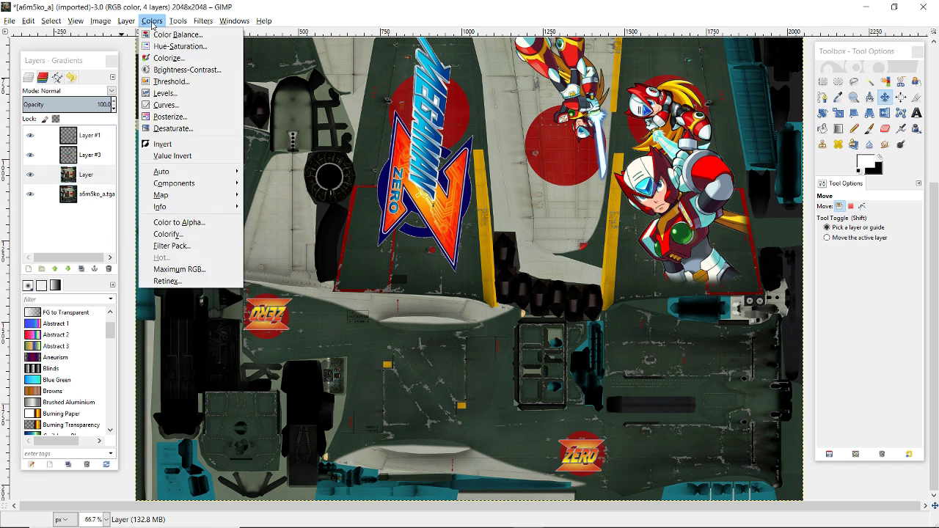
click(168, 58)
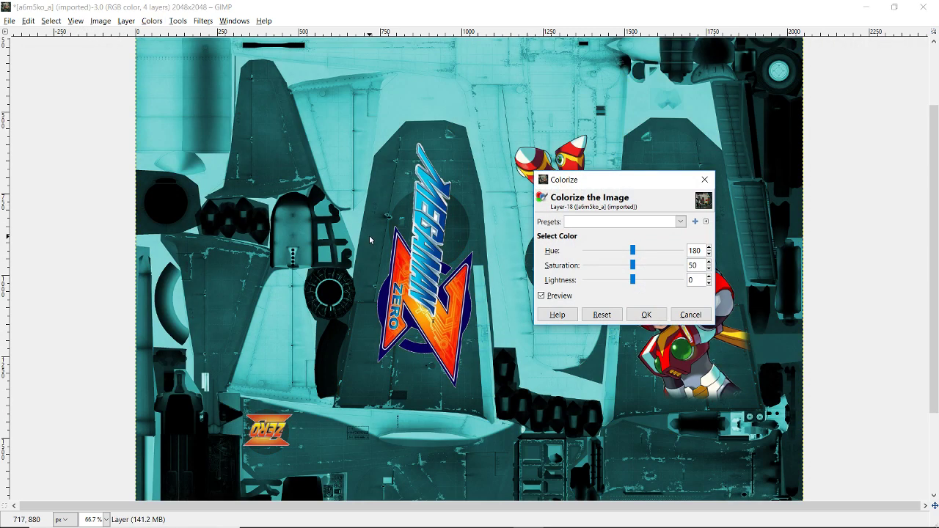
scroll(407, 257, down, 3)
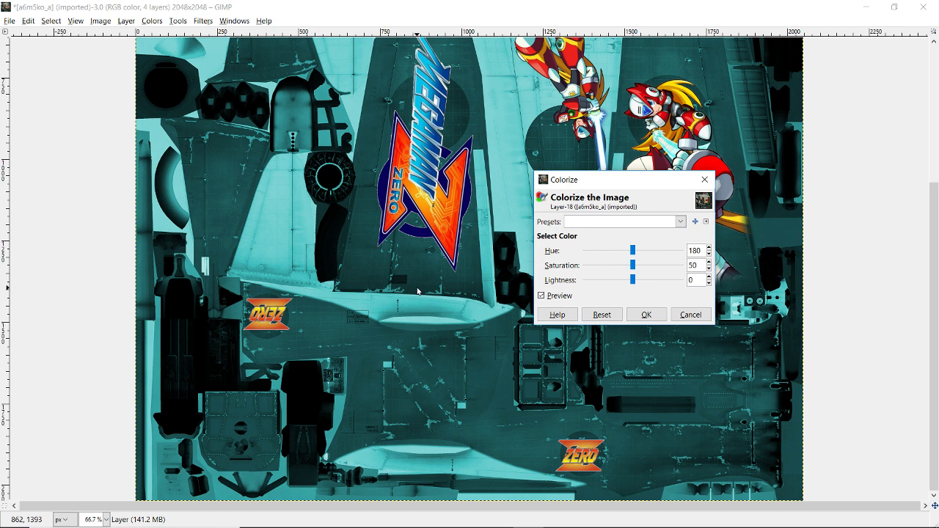
scroll(436, 322, up, 5)
scroll(501, 349, down, 5)
Try a dark blue tint in Colorize with hue 215, saturation 82 and lightness -43.
click(634, 250)
drag(634, 251, 614, 283)
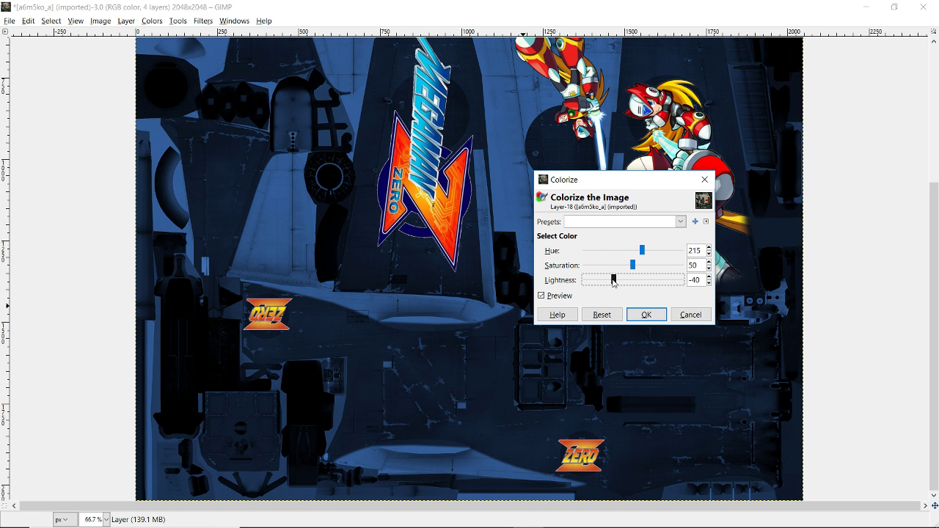
drag(633, 266, 614, 280)
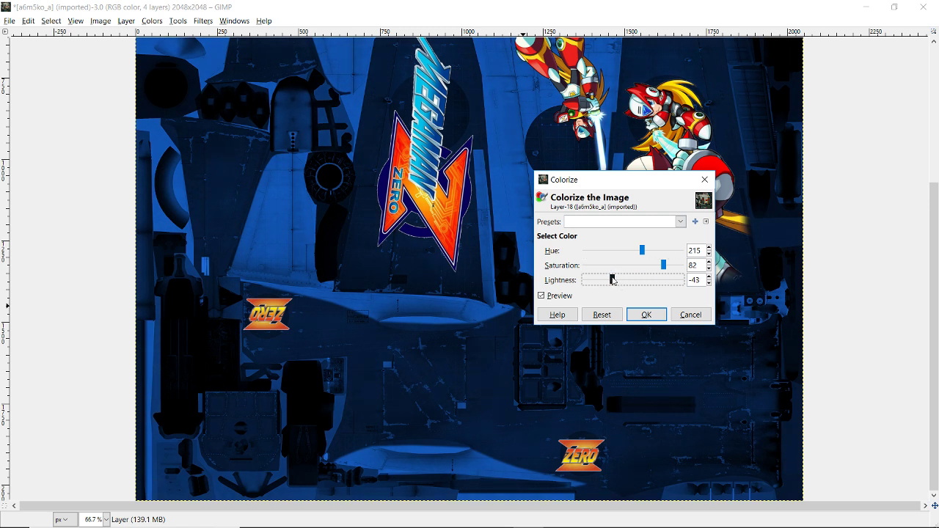
Try a violet tint in Colorize with hue 252 and lightness -7.
click(644, 252)
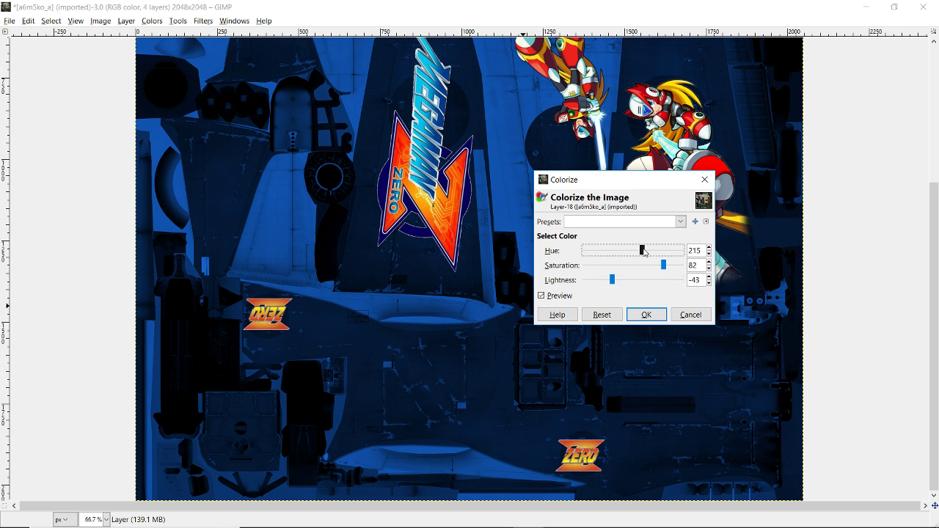
drag(645, 252, 655, 254)
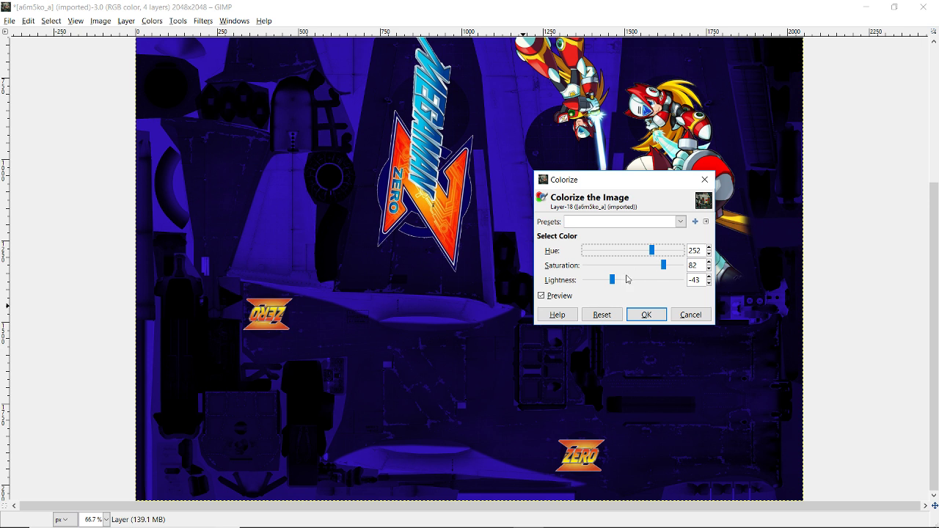
drag(612, 279, 629, 282)
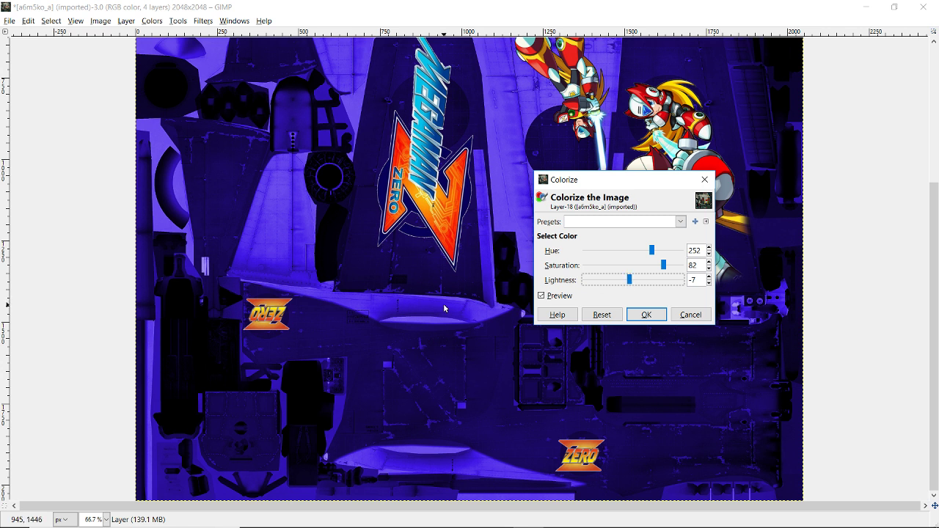
Colorize the aircraft texture layer bright red with hue 360, saturation 91 and lightness 30.
click(652, 251)
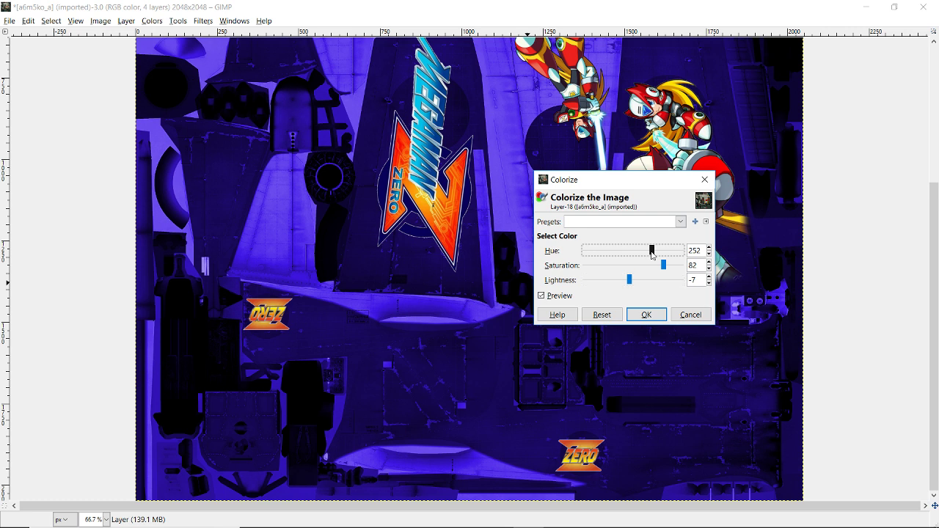
drag(653, 255, 681, 254)
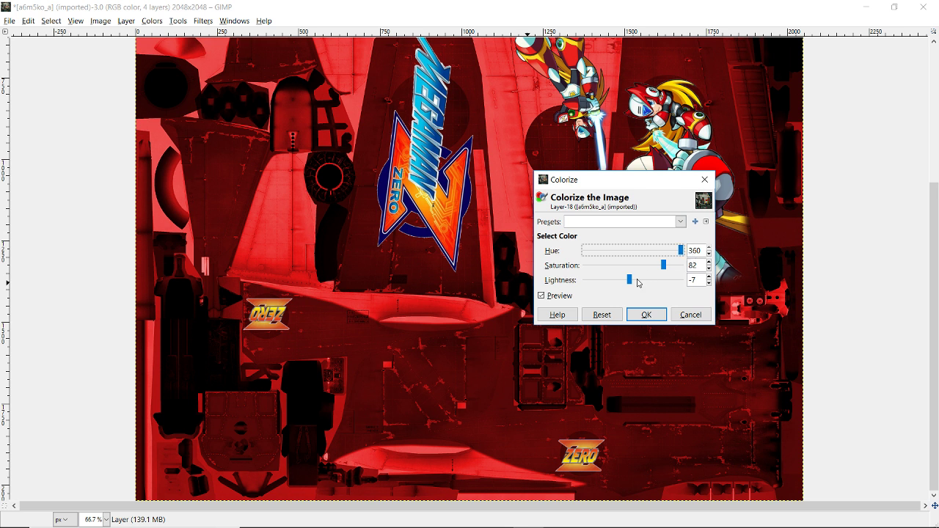
drag(629, 280, 672, 269)
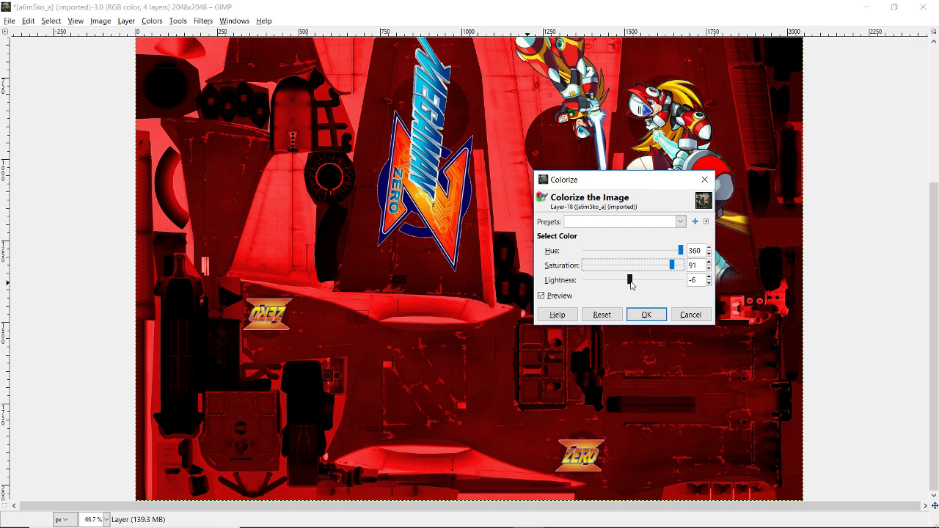
drag(631, 283, 647, 280)
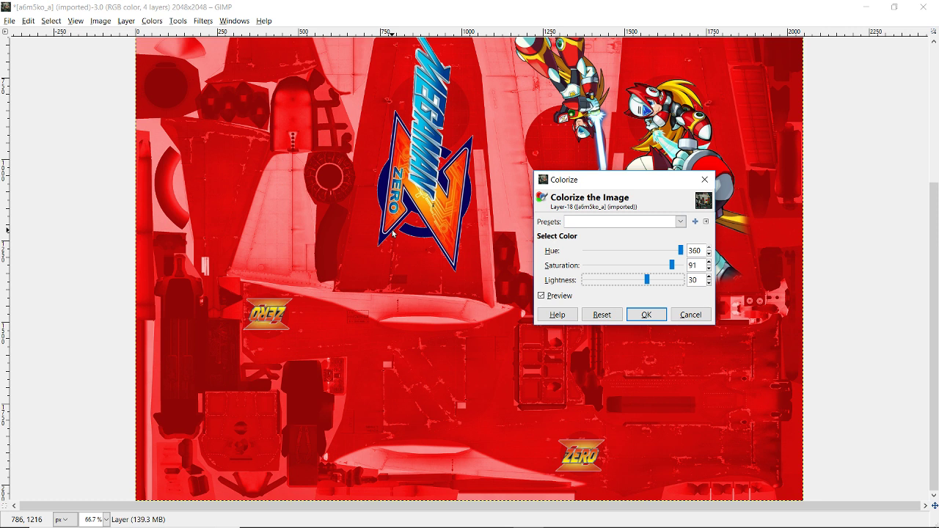
click(644, 315)
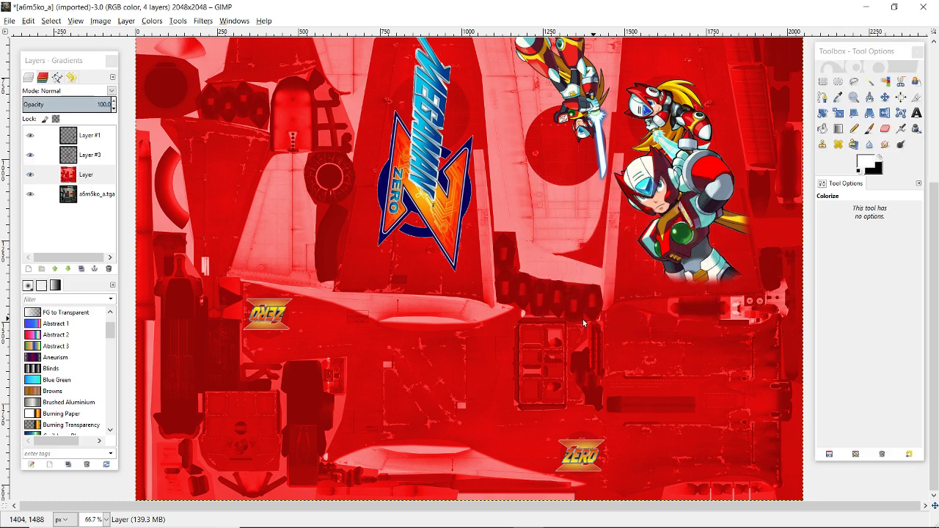
Examine the red recolor across the whole aircraft texture, including how the logos and Zero artwork look against it.
scroll(557, 323, up, 5)
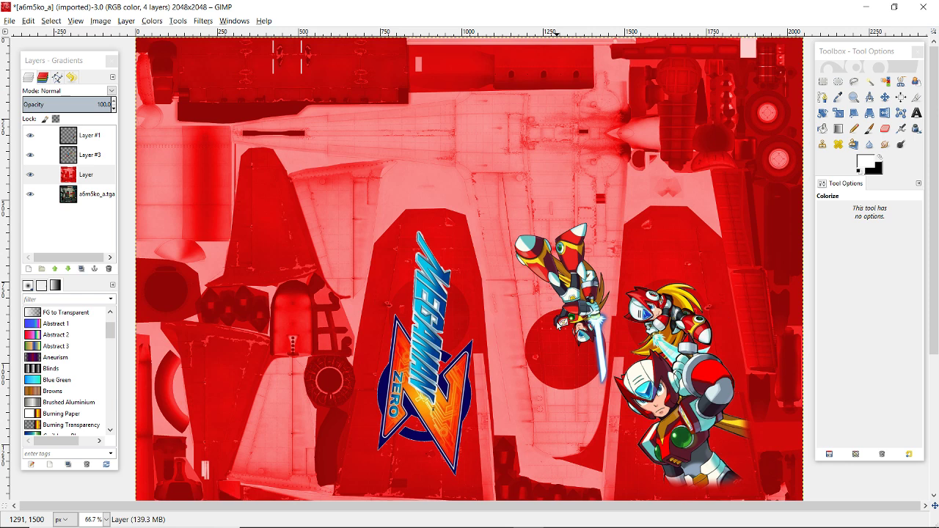
scroll(556, 320, down, 4)
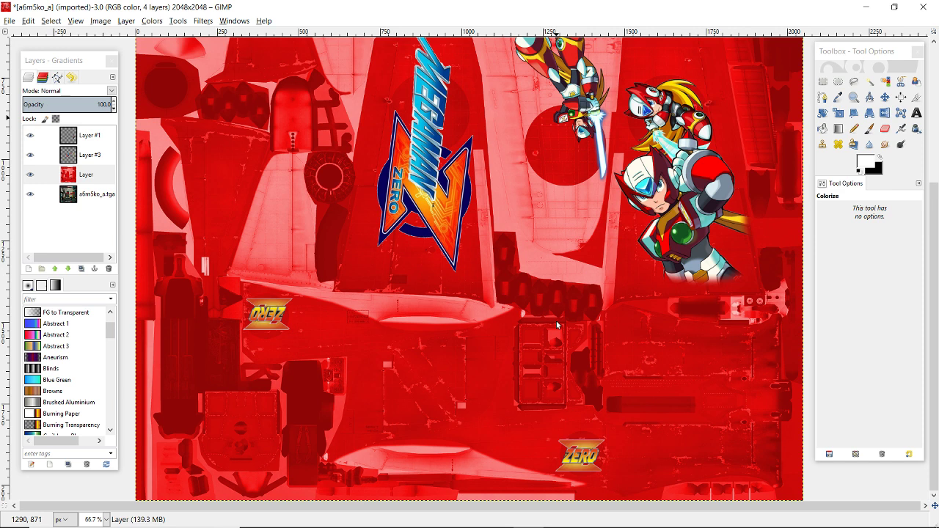
scroll(557, 325, up, 5)
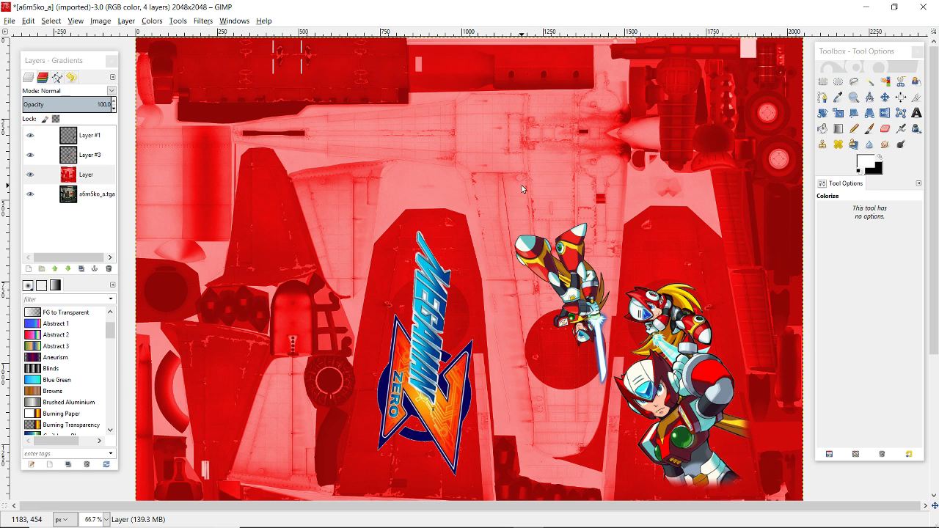
scroll(522, 187, down, 5)
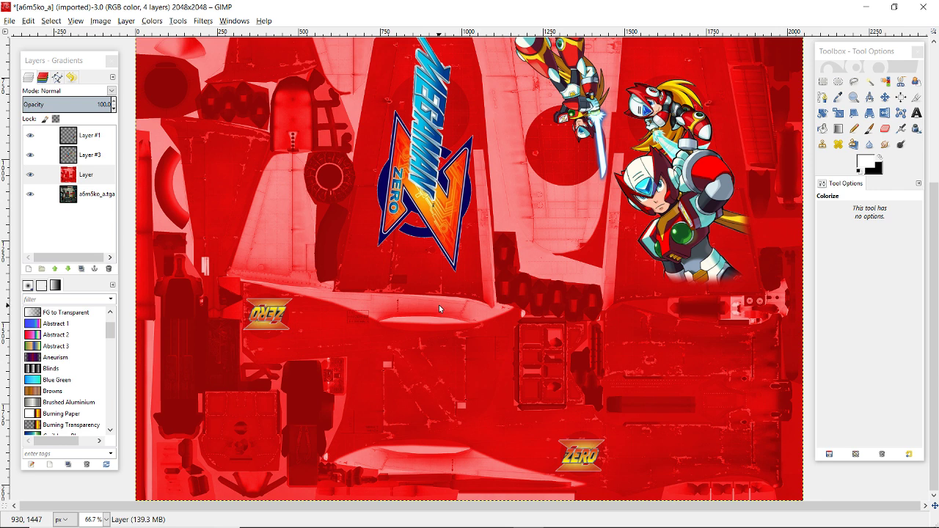
scroll(439, 305, up, 3)
scroll(438, 308, up, 2)
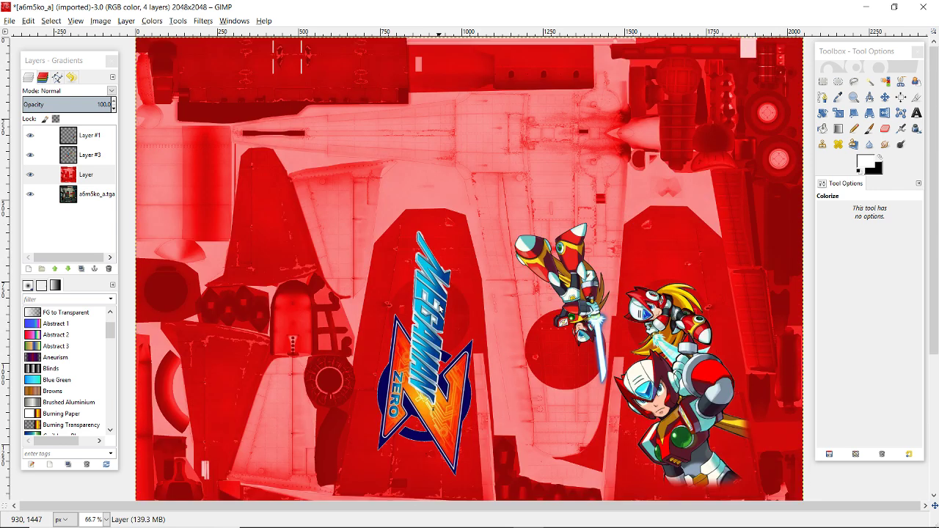
scroll(438, 308, down, 5)
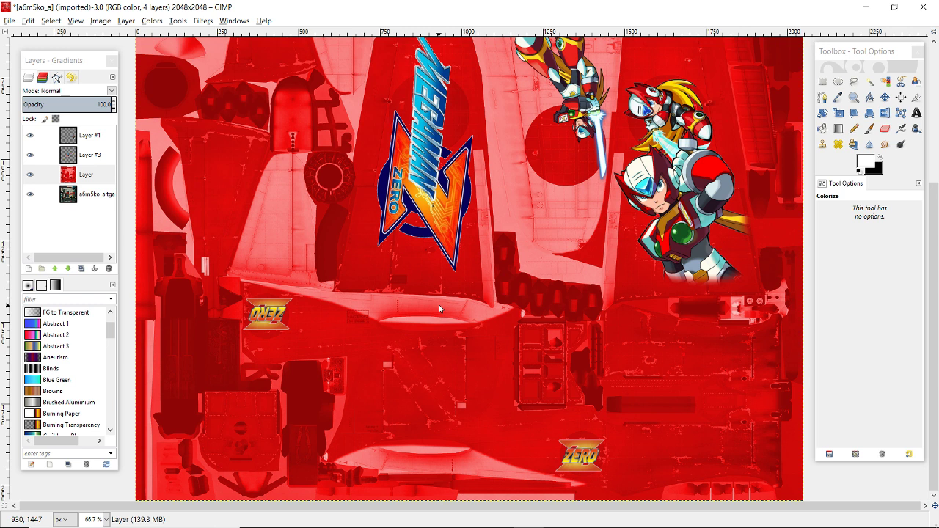
scroll(438, 308, up, 5)
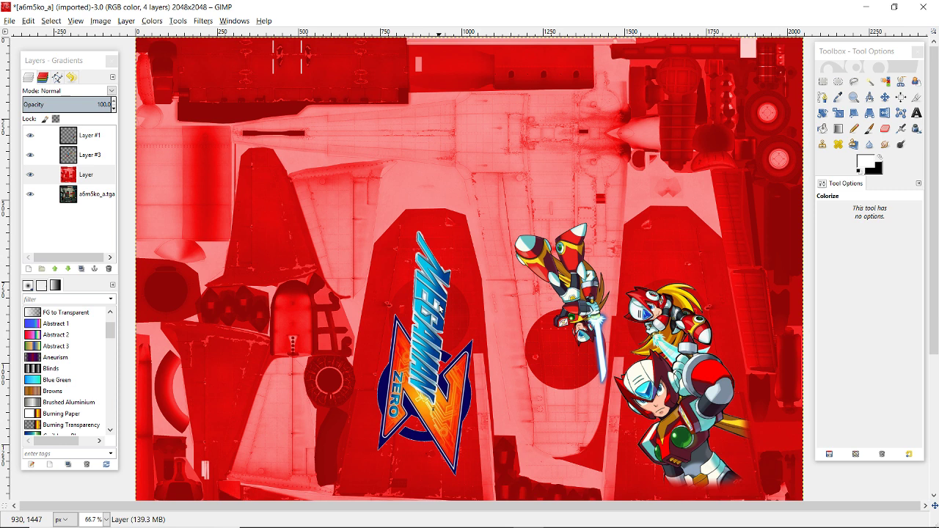
scroll(440, 308, down, 5)
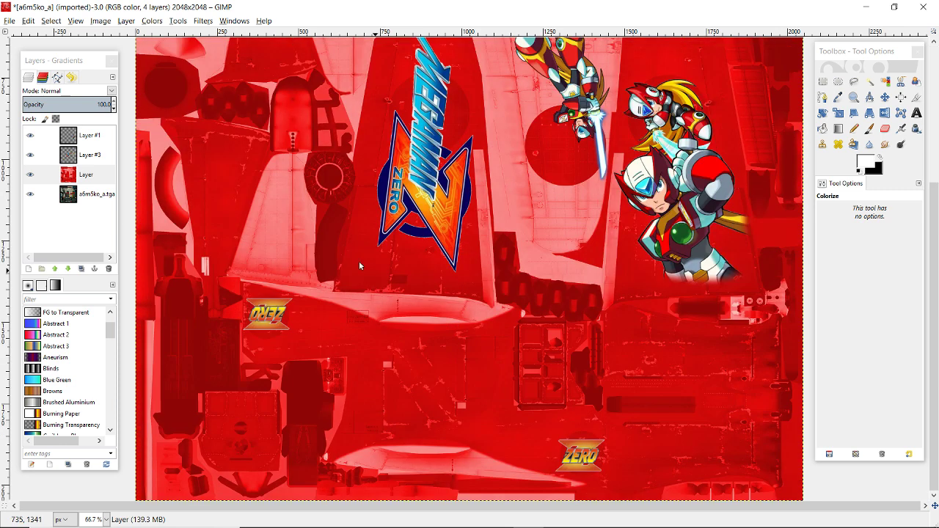
Add a new transparent layer directly above the red aircraft texture layer named Layer.
click(86, 179)
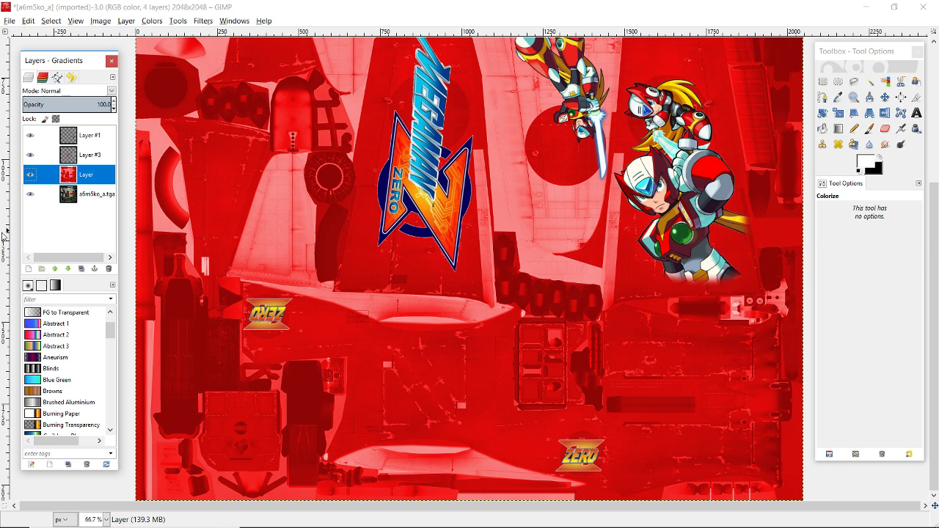
click(28, 270)
click(75, 359)
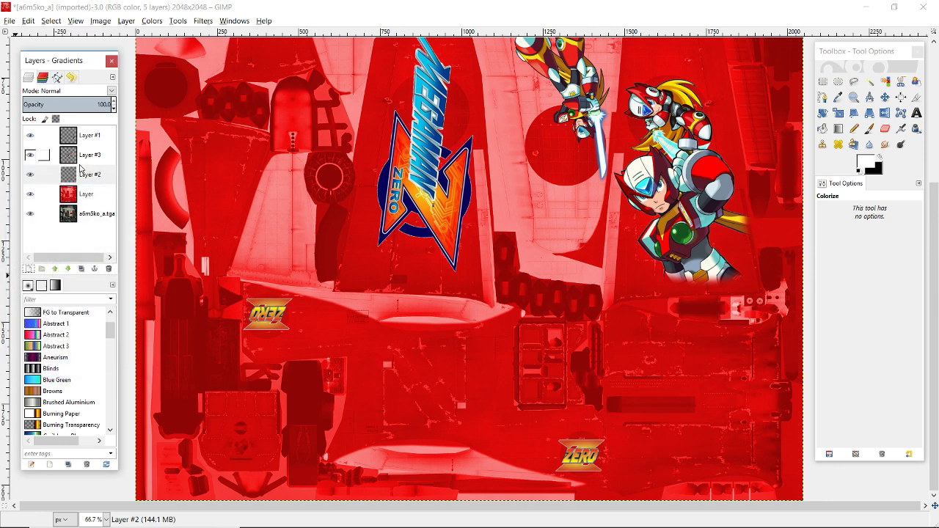
Switch to File Explorer and bring 10-simple-fabric-texture from the Zero folder into the GIMP image as a layer.
key(alt+Tab)
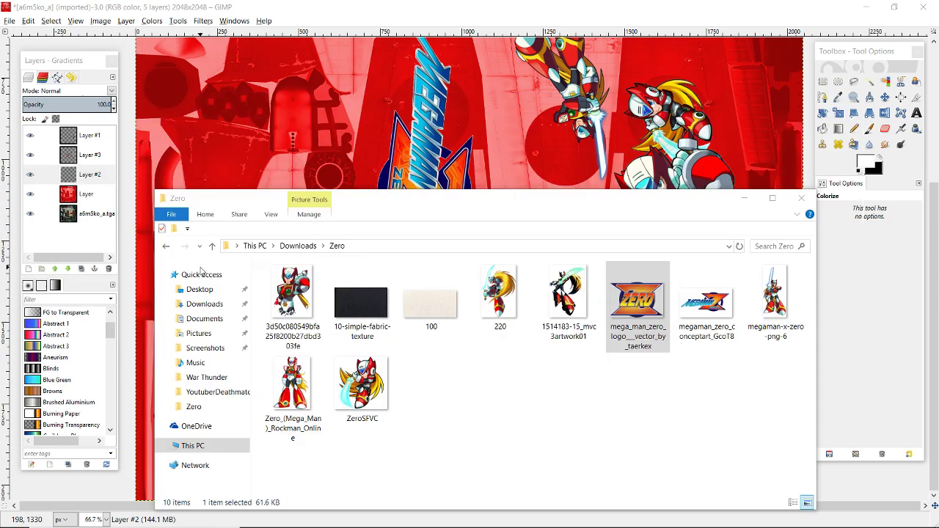
click(366, 308)
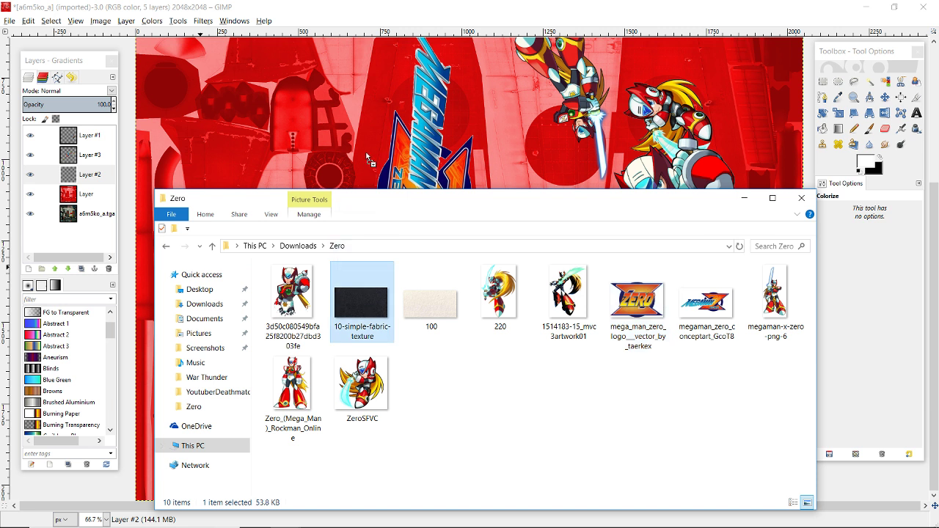
drag(367, 155, 381, 176)
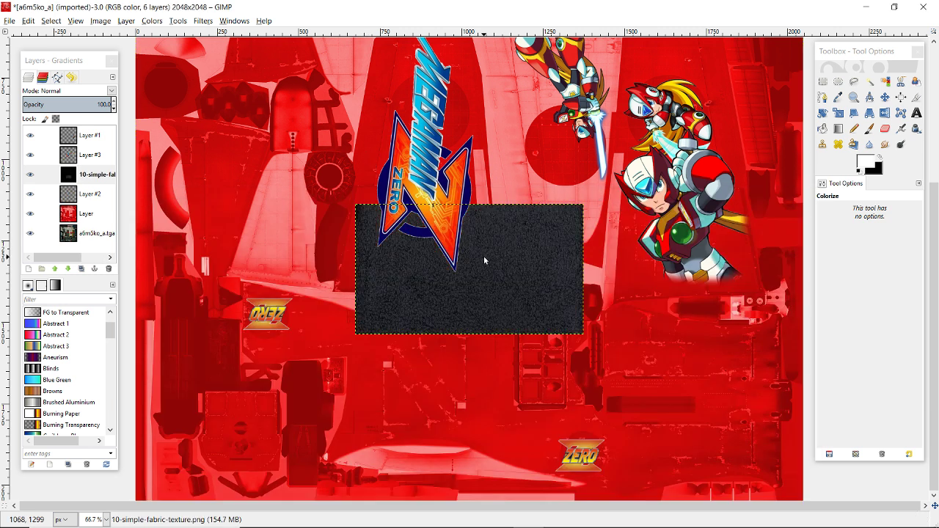
Copy a rectangular area of about 525 × 342 px from the dark fabric texture layer.
click(93, 181)
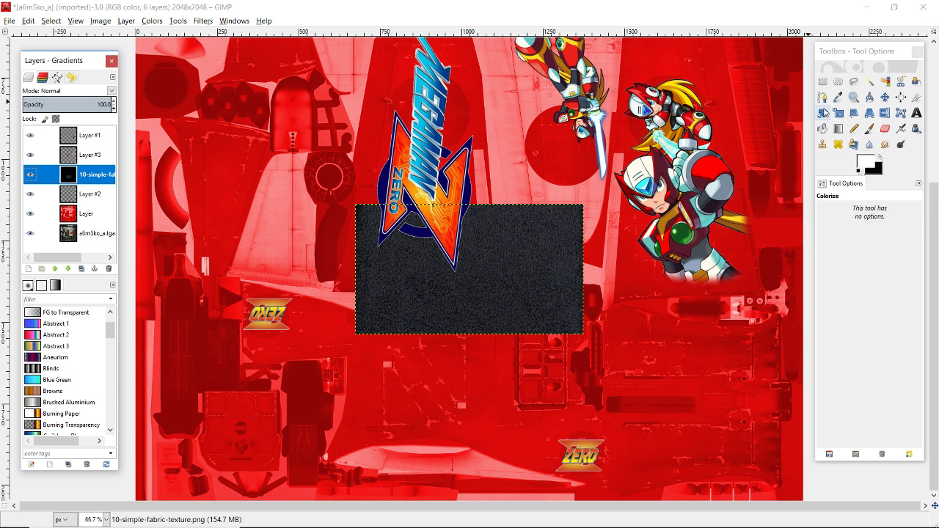
click(822, 82)
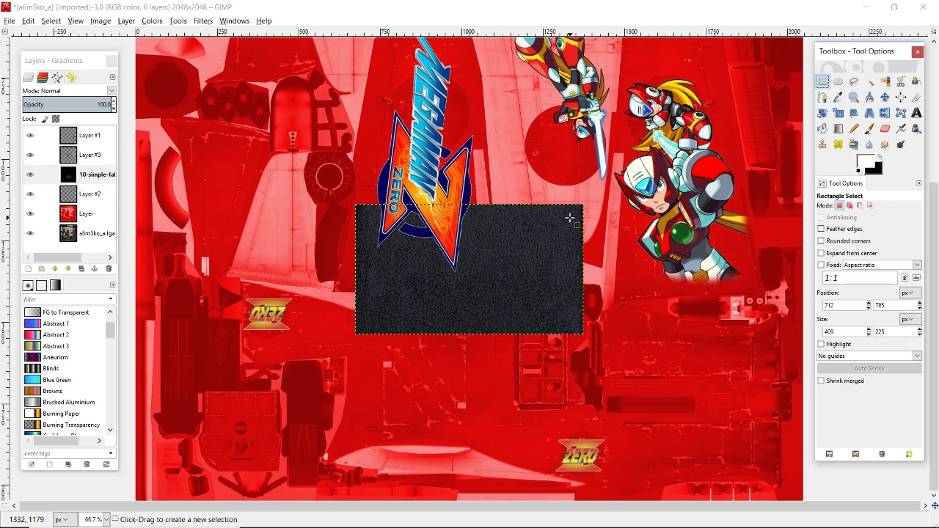
drag(570, 217, 400, 327)
key(ctrl+c)
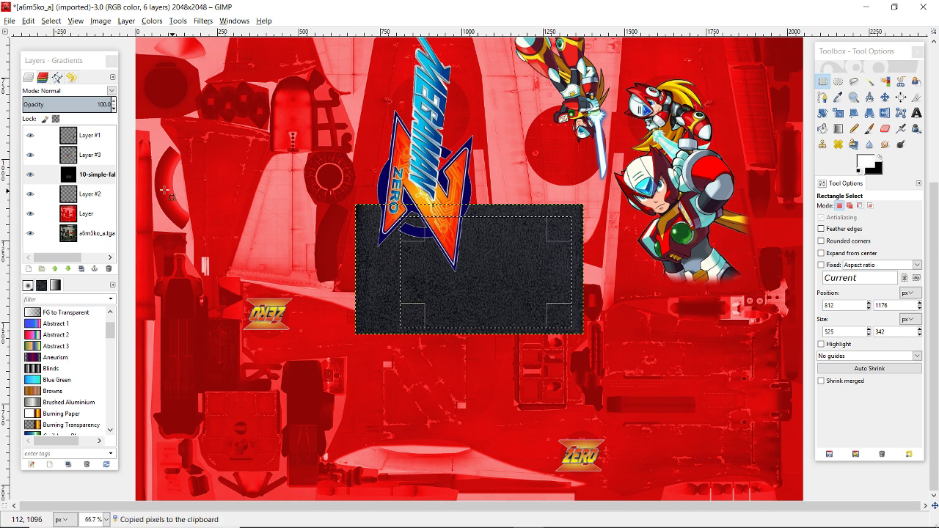
Hide the imported fabric texture layer, make Layer #2 active and clear the rectangular selection.
click(31, 175)
click(91, 195)
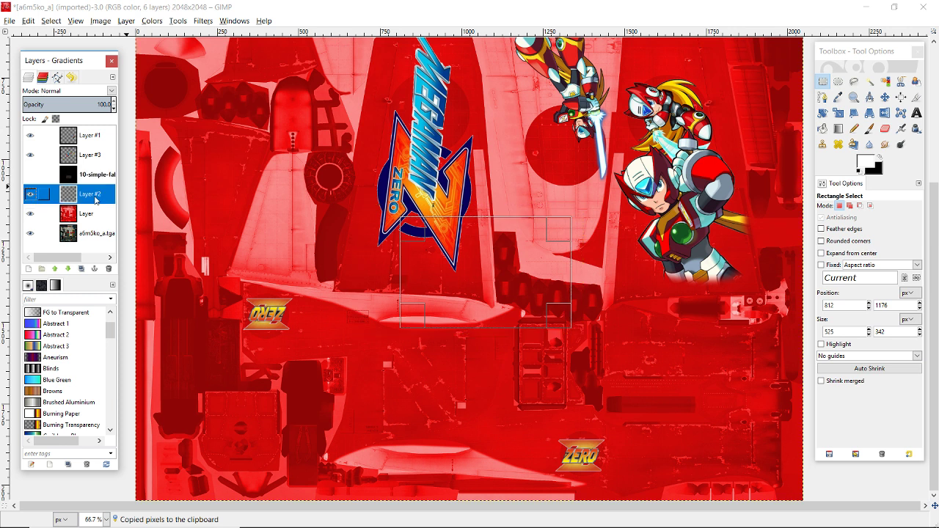
click(51, 21)
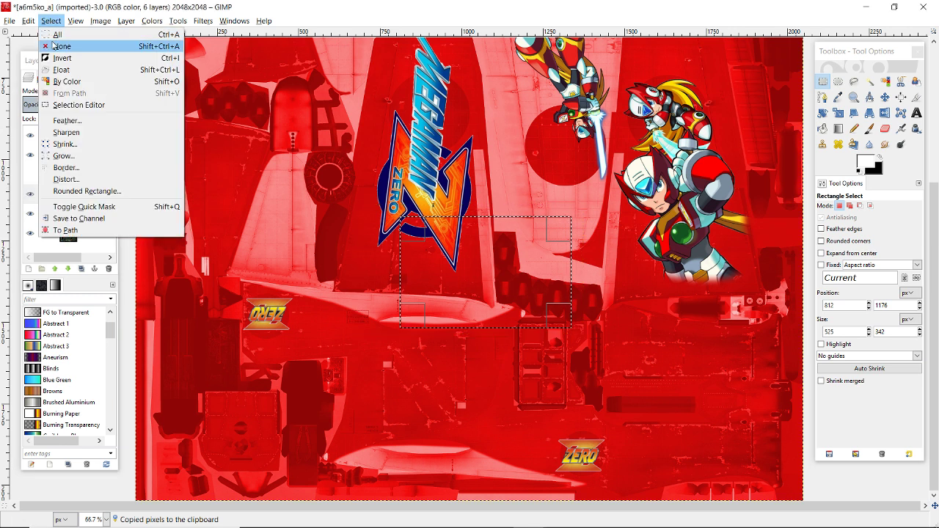
click(55, 46)
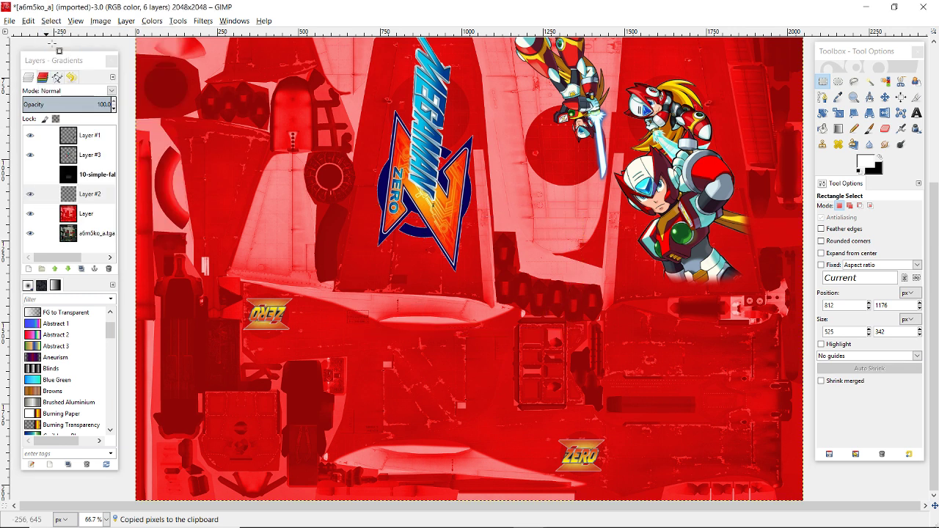
Bucket-fill the whole of Layer #2 with the copied fabric as the Clipboard pattern, using Fill whole selection.
click(823, 130)
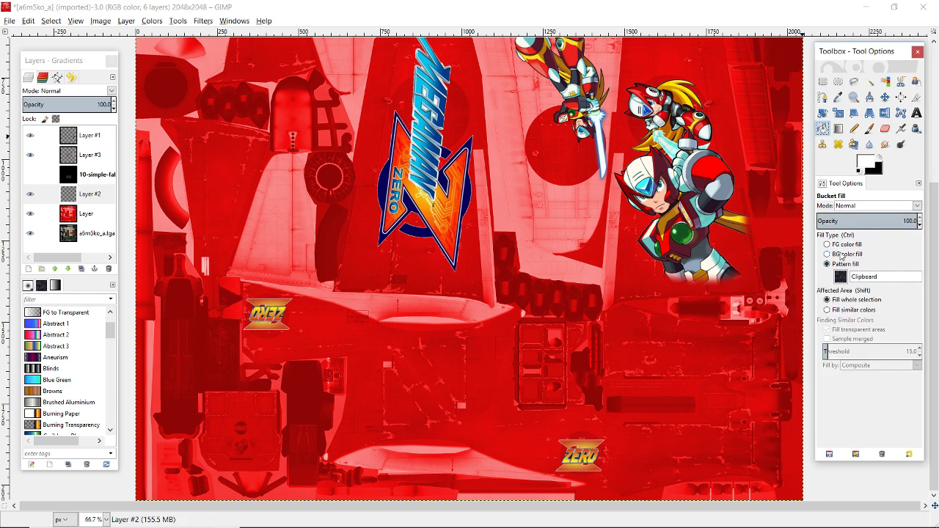
click(826, 299)
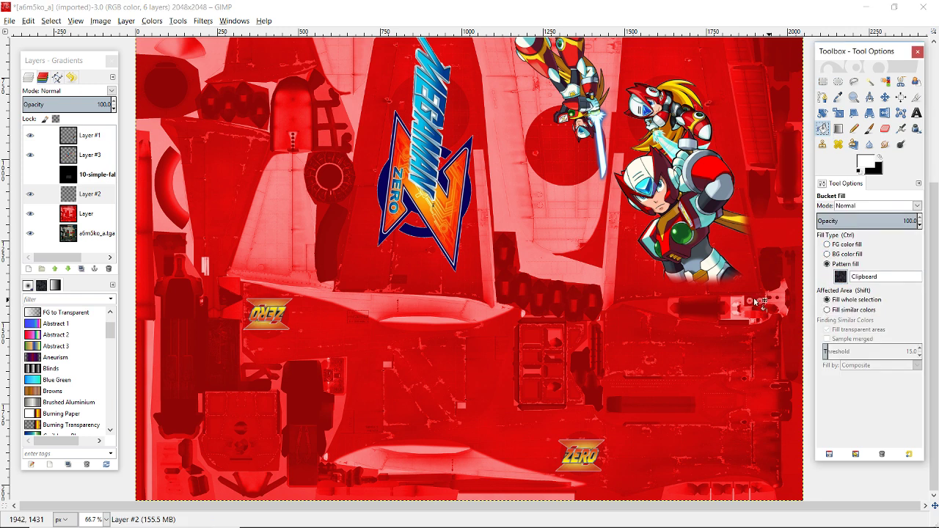
click(600, 325)
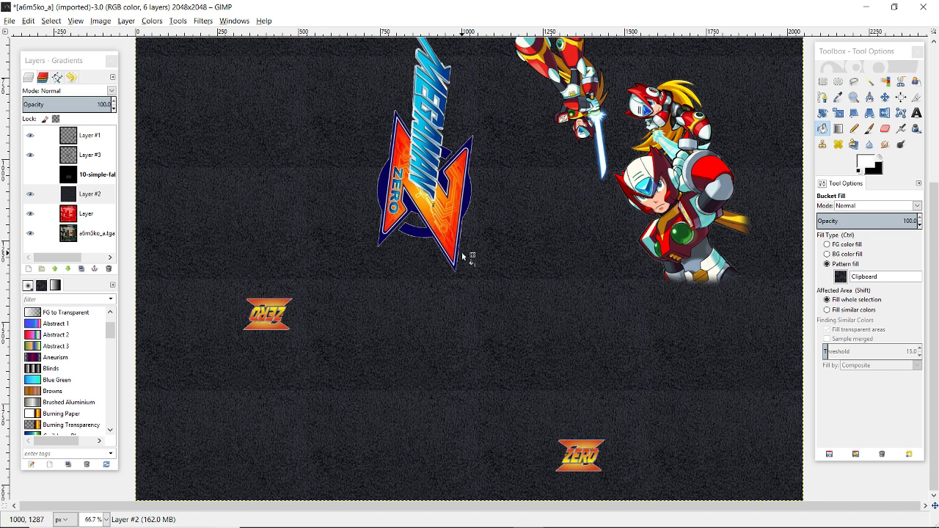
Lower the opacity of the fabric-filled Layer #2 to 30.8 and check the blend over the red texture.
click(67, 105)
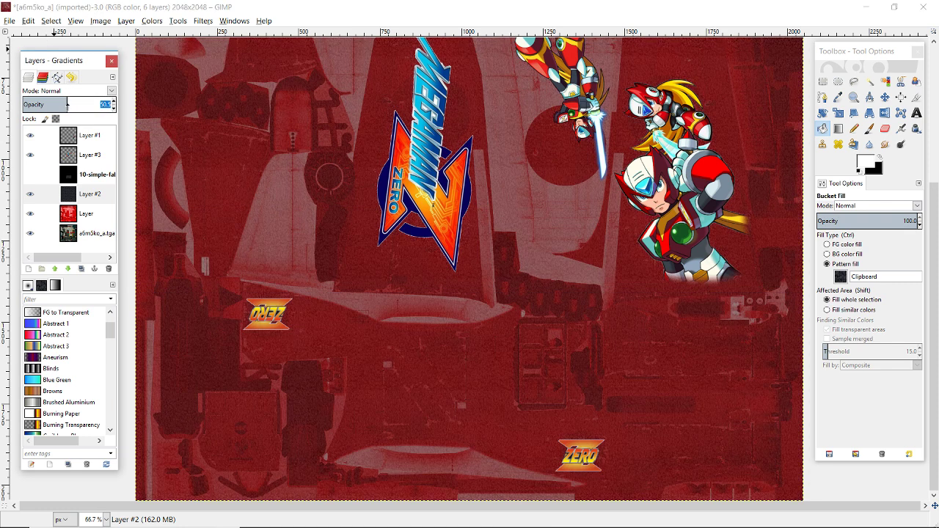
drag(55, 106, 50, 105)
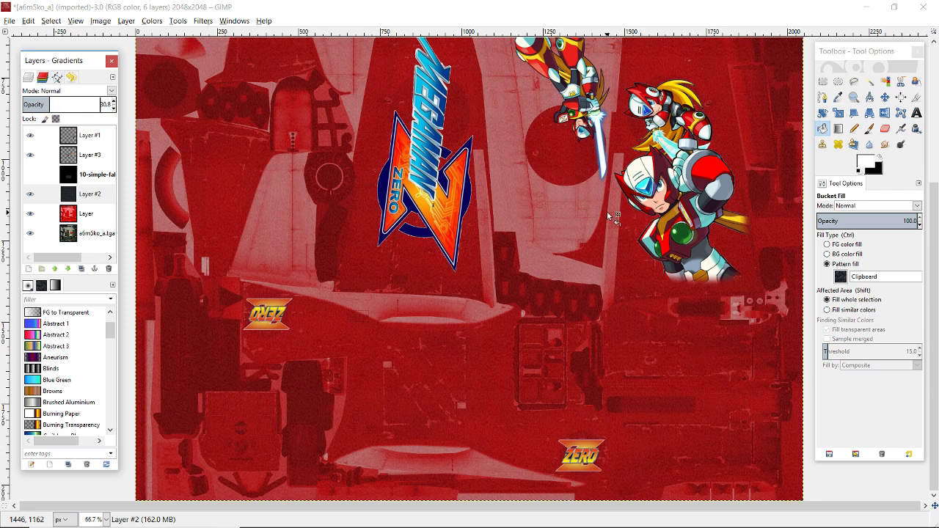
scroll(561, 298, up, 5)
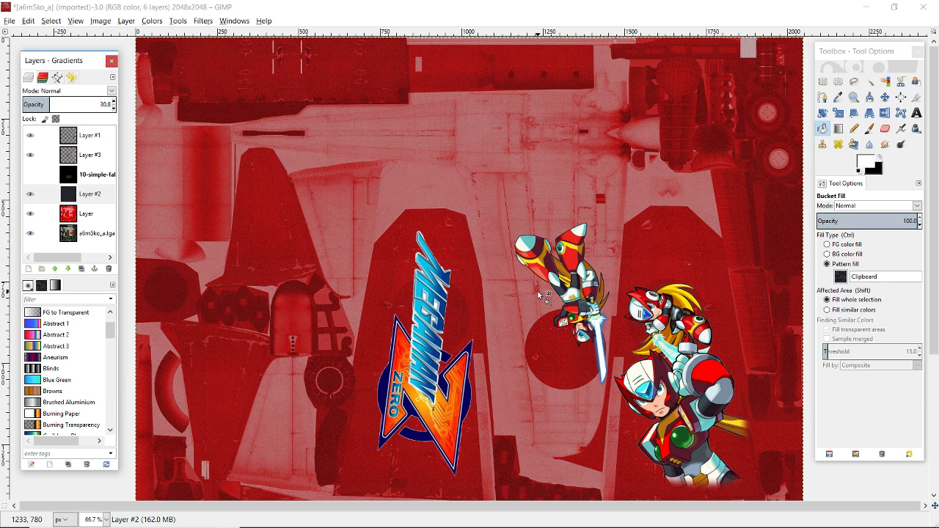
Delete the hidden imported fabric texture layer above Layer #2.
scroll(552, 284, down, 5)
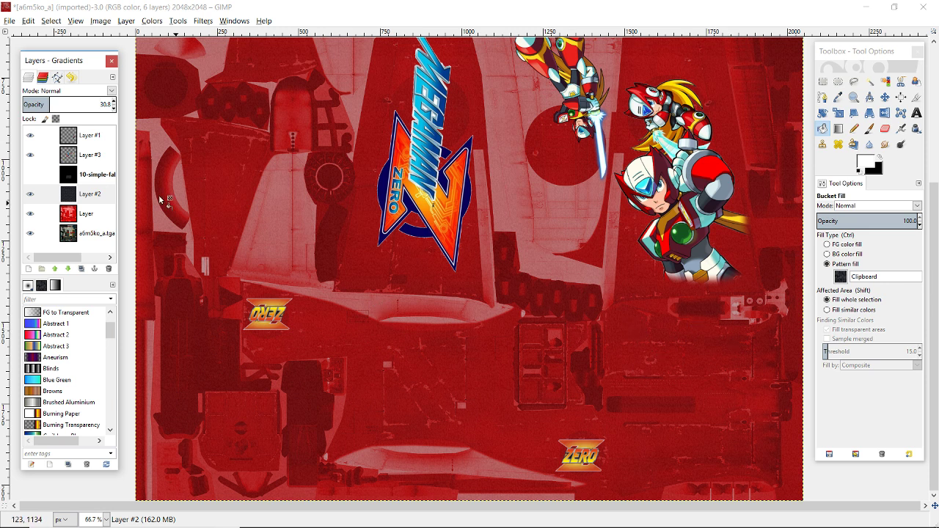
click(85, 178)
key(Delete)
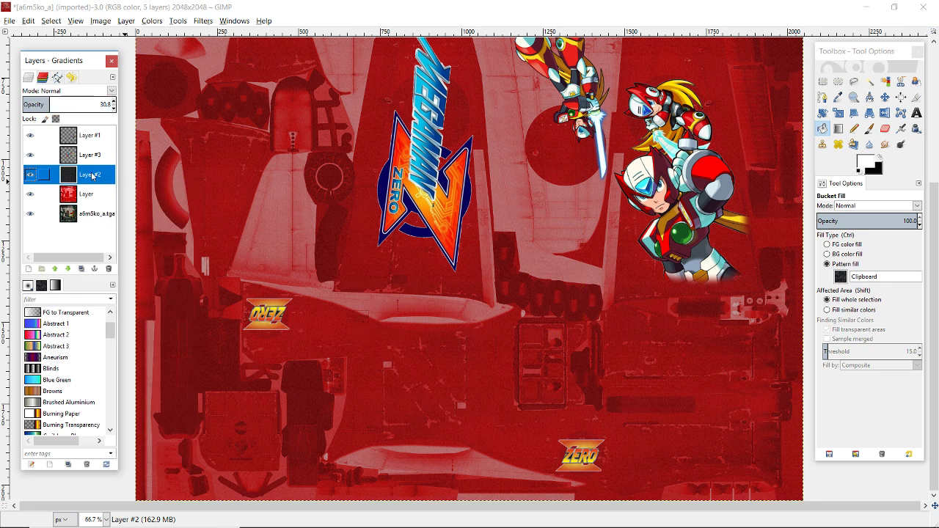
Copy Layer #2's fabric, add a transparent 2048 × 2048 layer on top of the stack, paste the fabric and anchor it there.
key(ctrl+c)
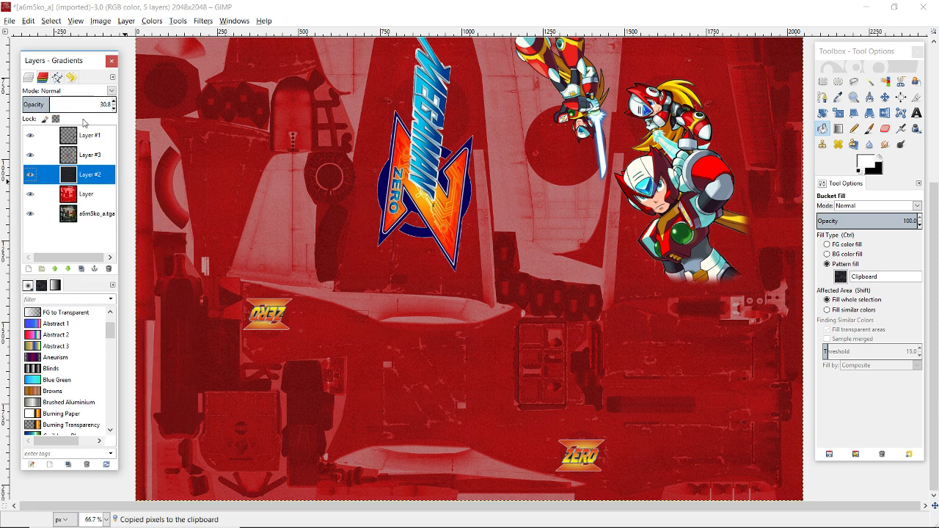
click(45, 136)
click(29, 268)
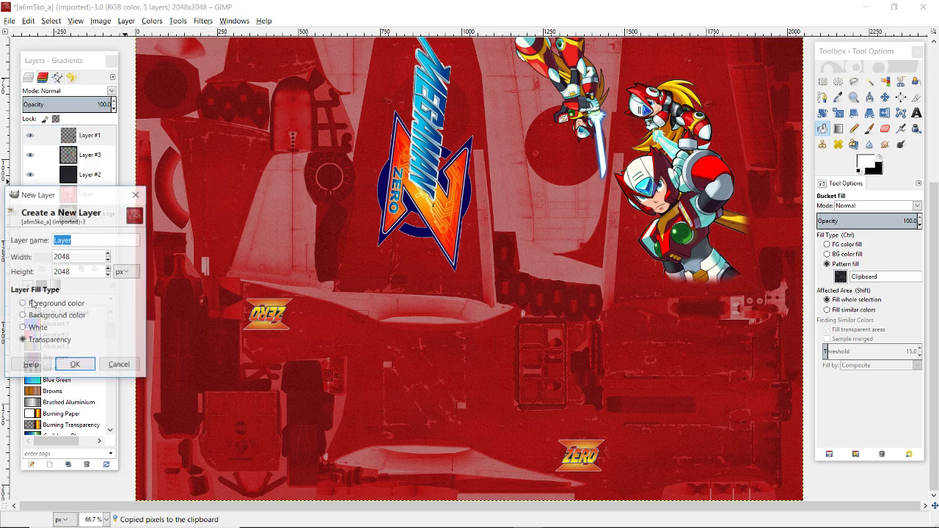
click(74, 365)
click(91, 137)
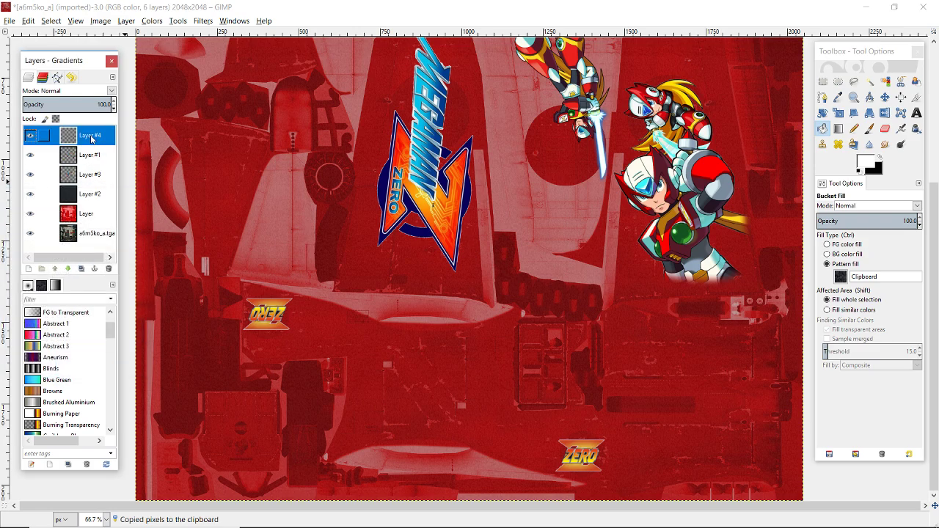
key(ctrl+v)
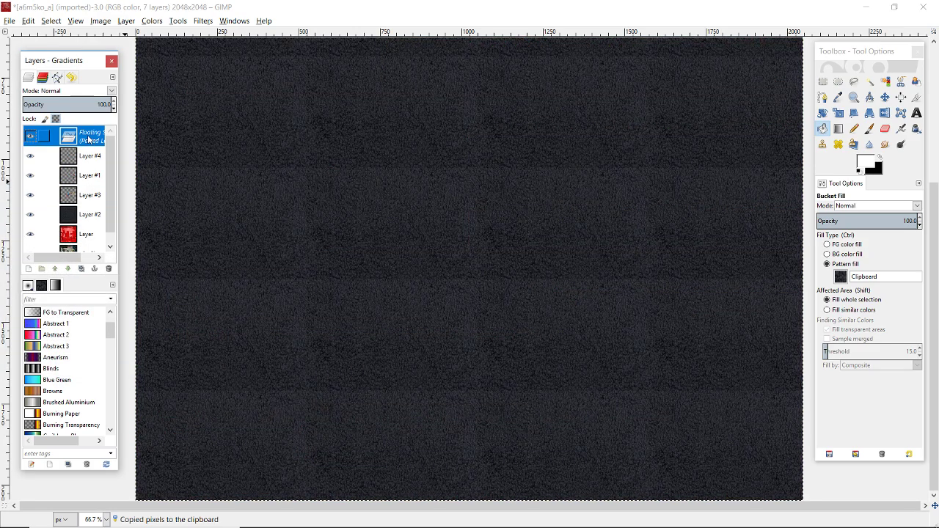
right_click(88, 140)
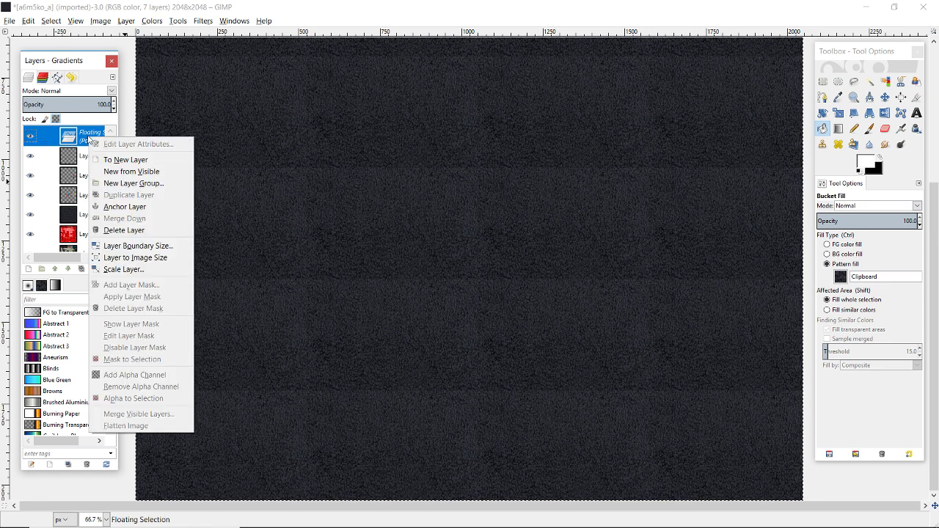
click(124, 207)
Set the opacity of the top fabric layer, Layer #4, to 10.
click(78, 106)
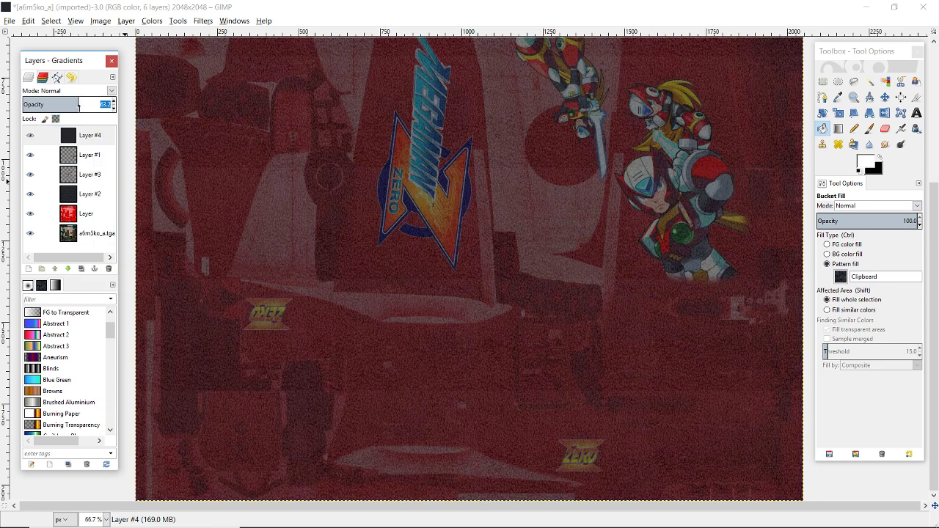
text(10)
key(Return)
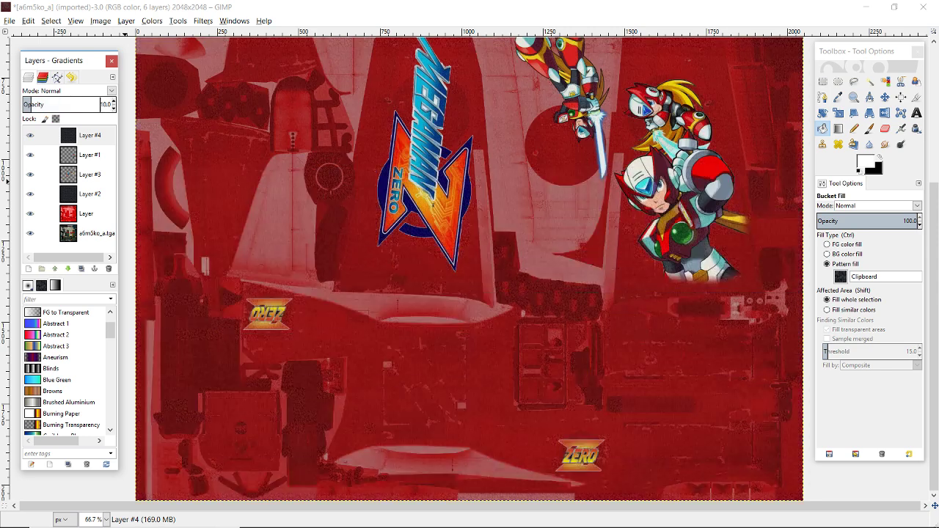
Examine the fabric overlay up close on the Megaman logo, the Zero artwork and the surrounding red texture.
scroll(473, 282, up, 5)
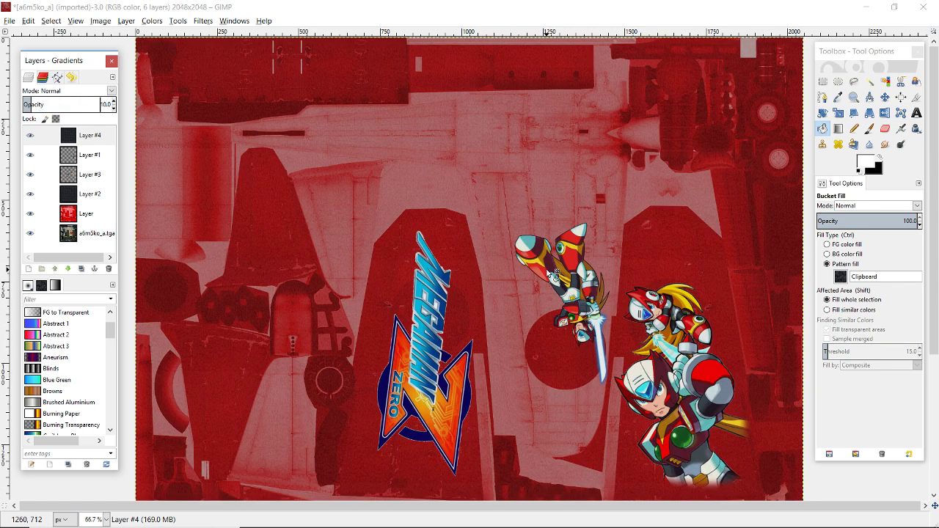
click(103, 135)
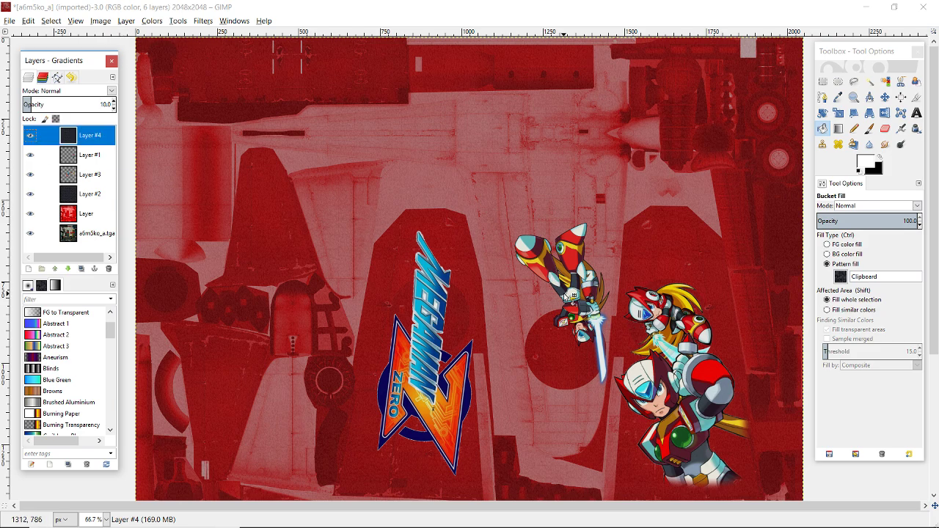
scroll(564, 292, up, 4)
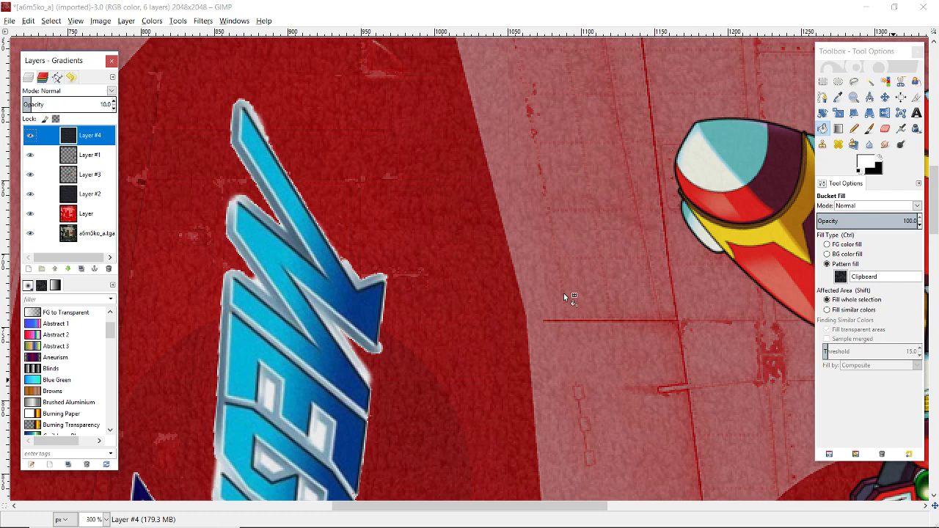
click(421, 507)
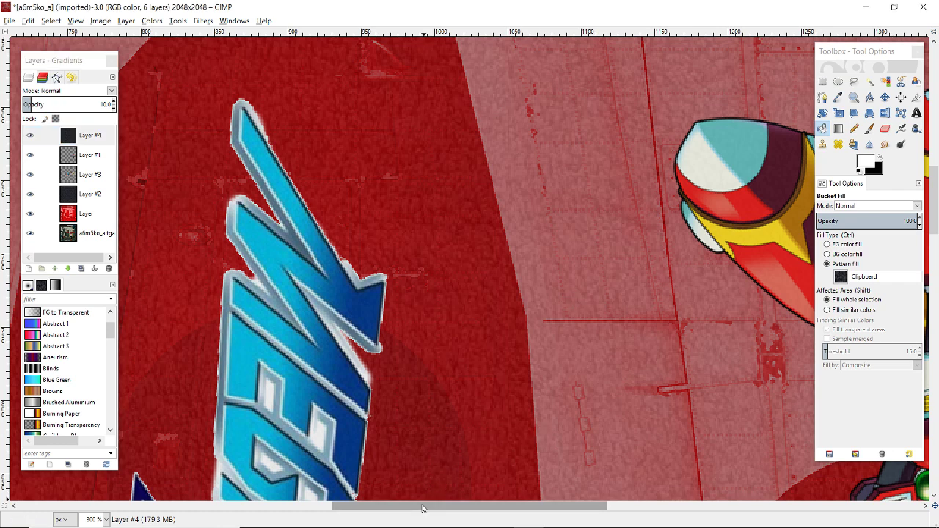
drag(421, 508, 572, 505)
scroll(526, 316, down, 2)
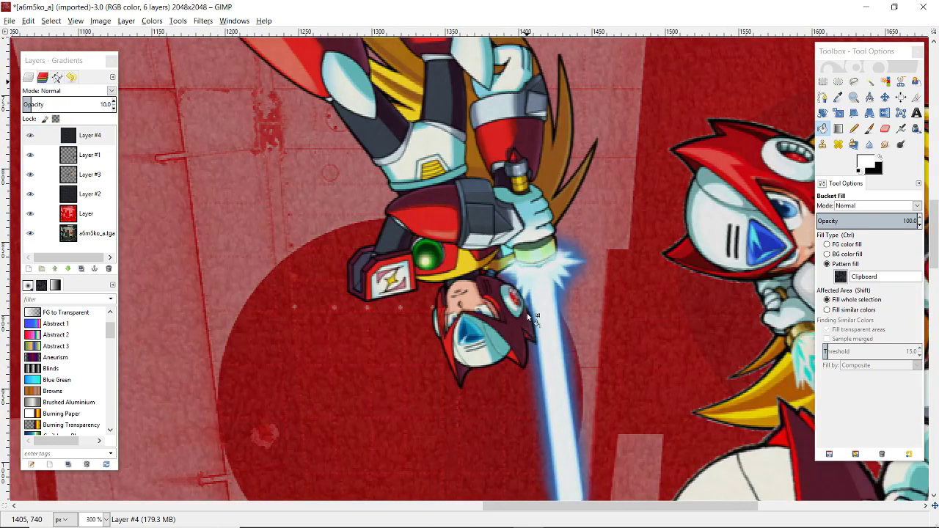
scroll(511, 318, down, 2)
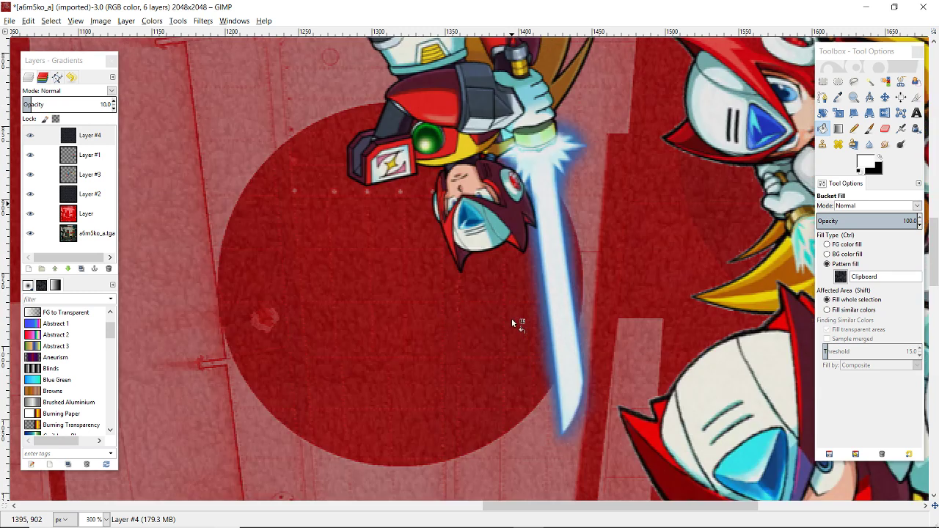
scroll(511, 318, up, 2)
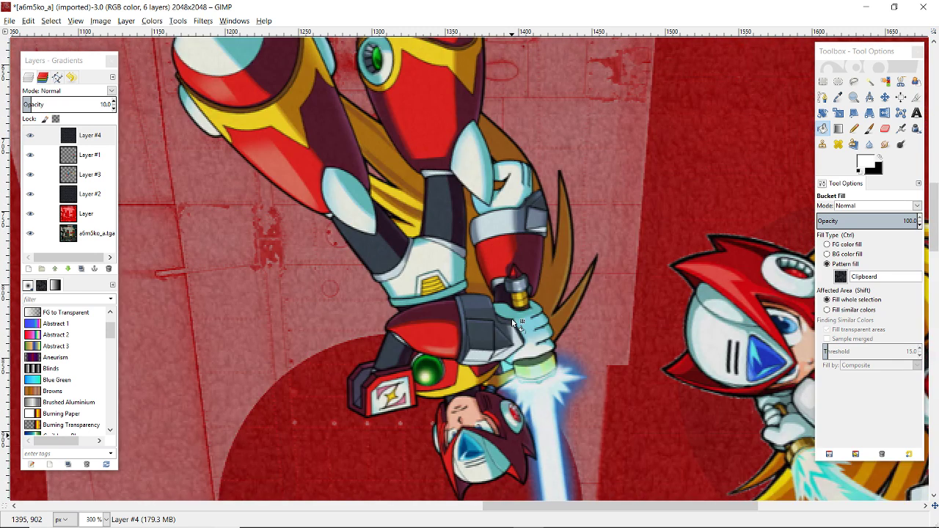
ctrl+scroll(512, 319, down, 4)
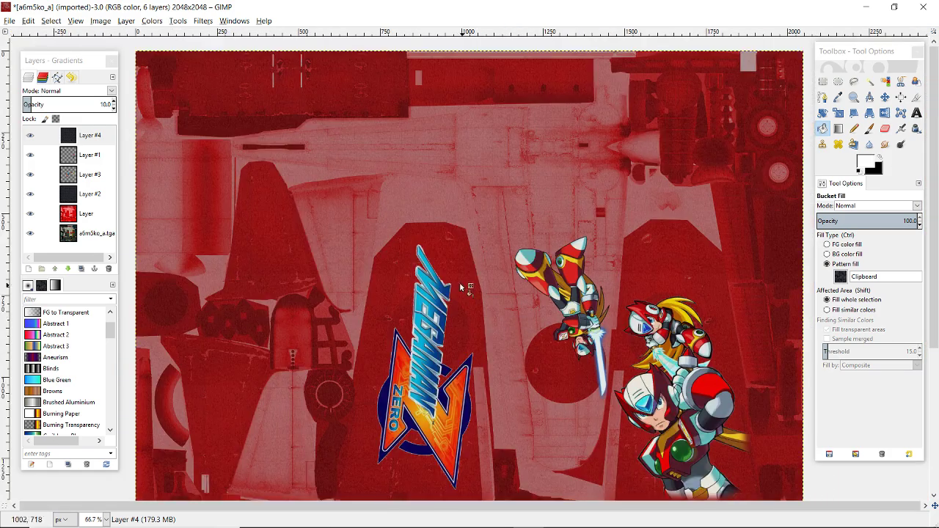
scroll(511, 318, down, 3)
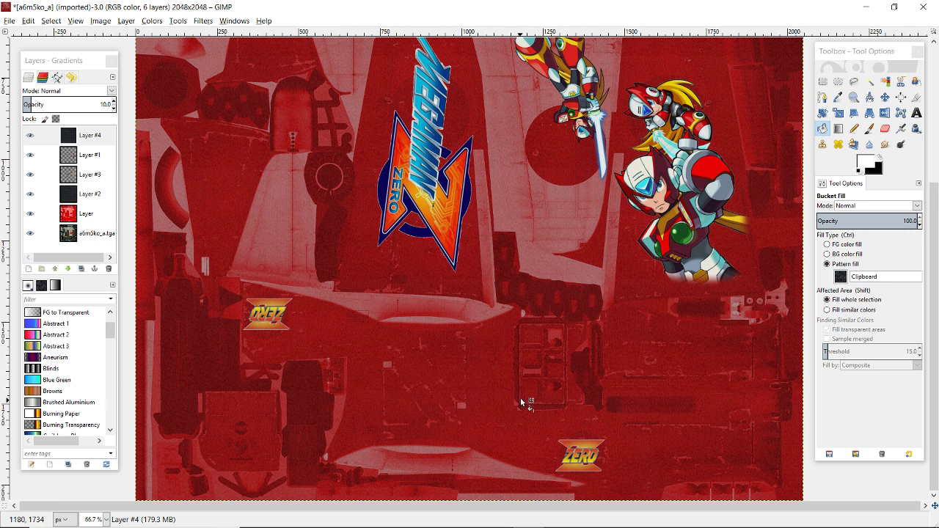
Merge Layer #4 down into Layer #1, and merge Layer #3 down into the fabric Layer #2.
click(88, 137)
key(Delete)
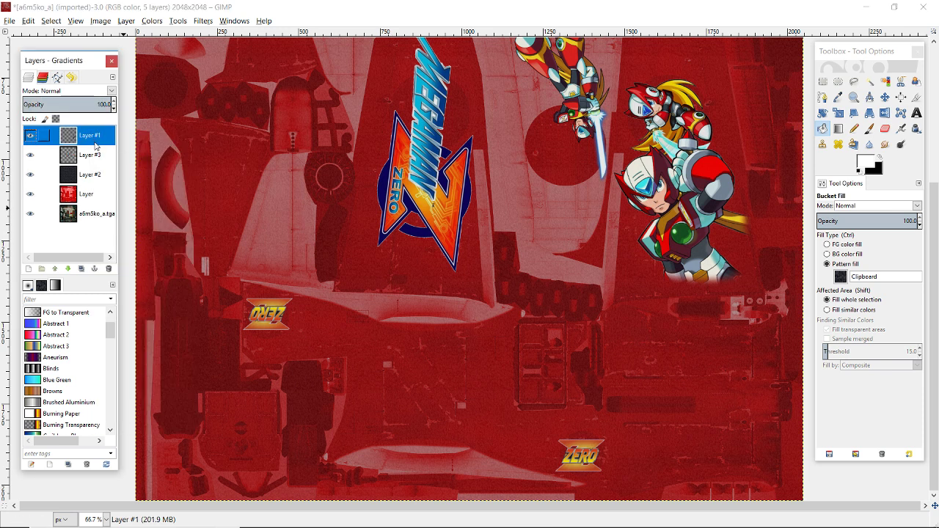
click(95, 155)
key(Delete)
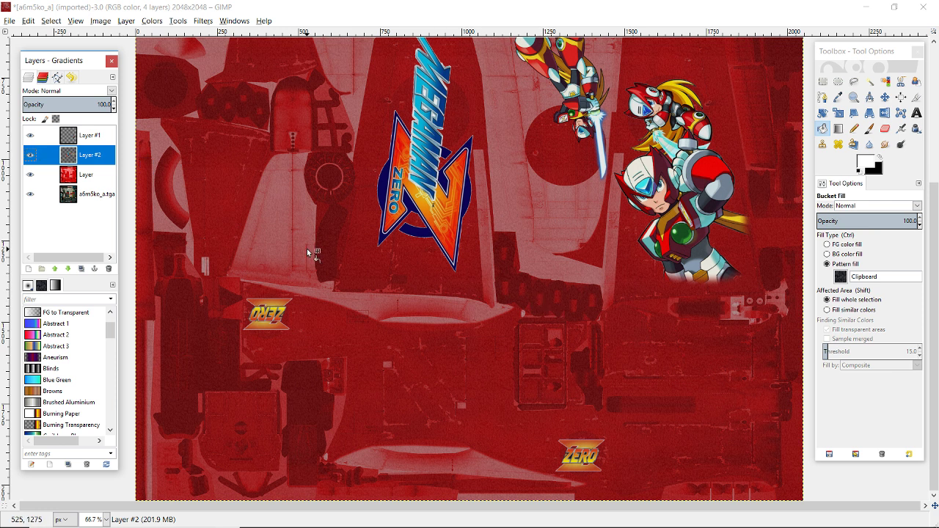
Add a new transparent layer directly above the red recolored layer and make it active.
click(84, 177)
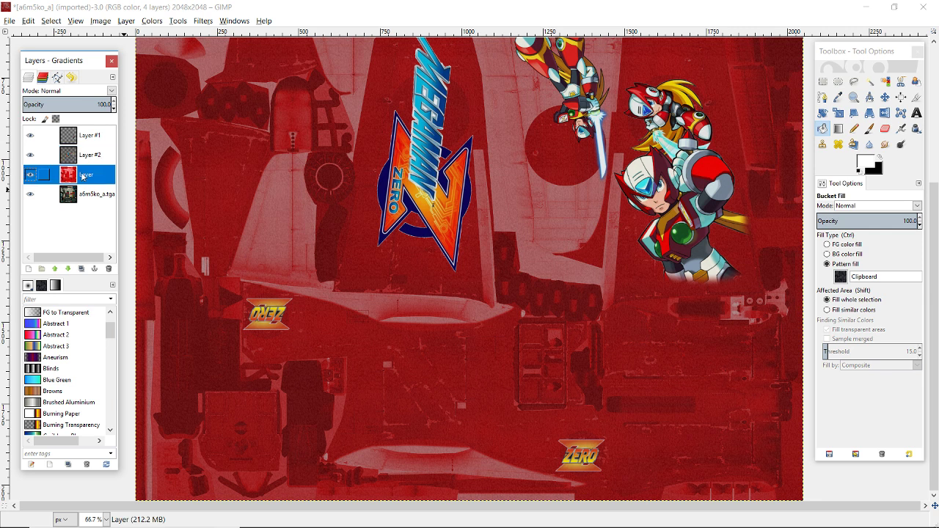
click(27, 268)
click(74, 360)
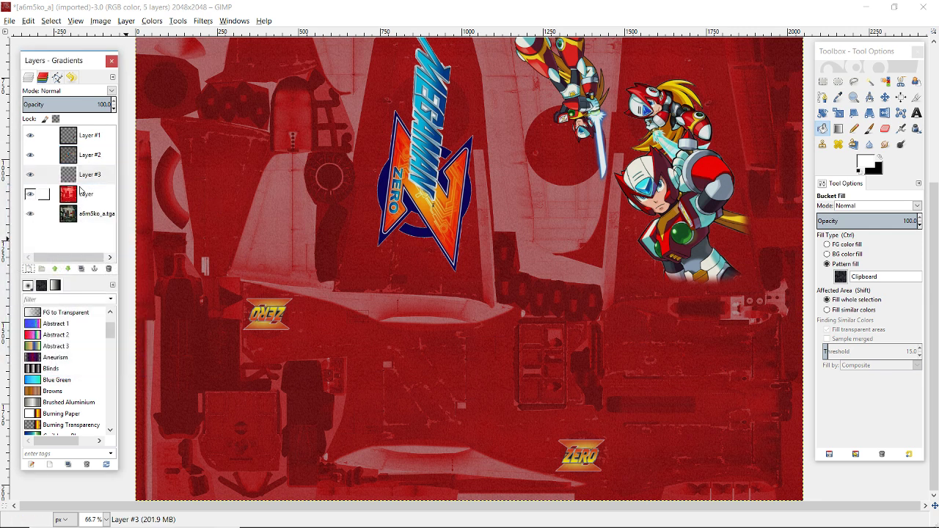
click(82, 176)
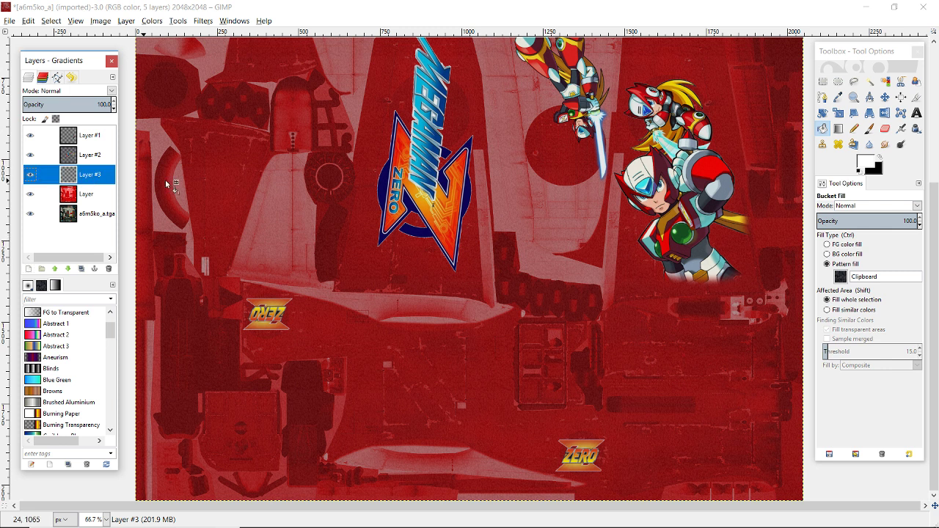
Set up the Airbrush with black as foreground color, the 2. Hardness 025 brush and a size of 300.
click(901, 129)
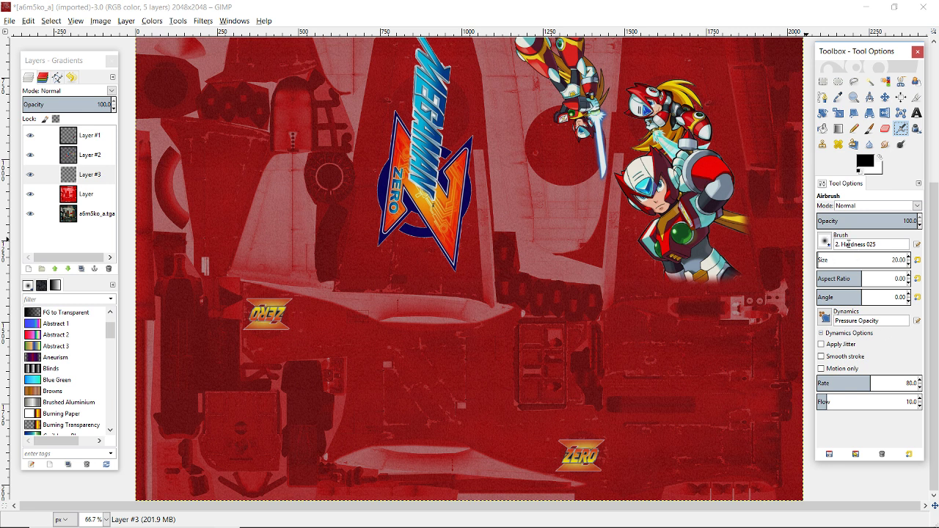
click(845, 262)
text(100)
key(Return)
click(851, 265)
text(200)
key(Return)
click(869, 261)
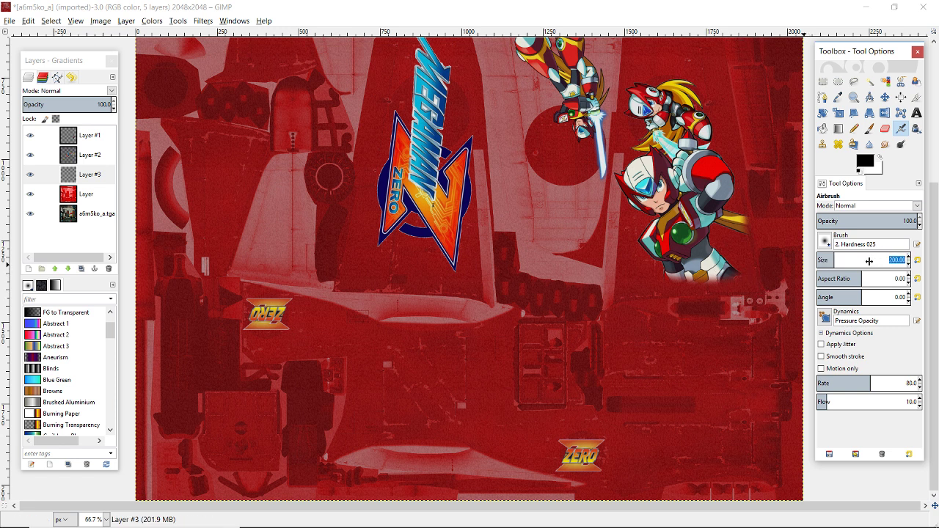
text(300)
key(Return)
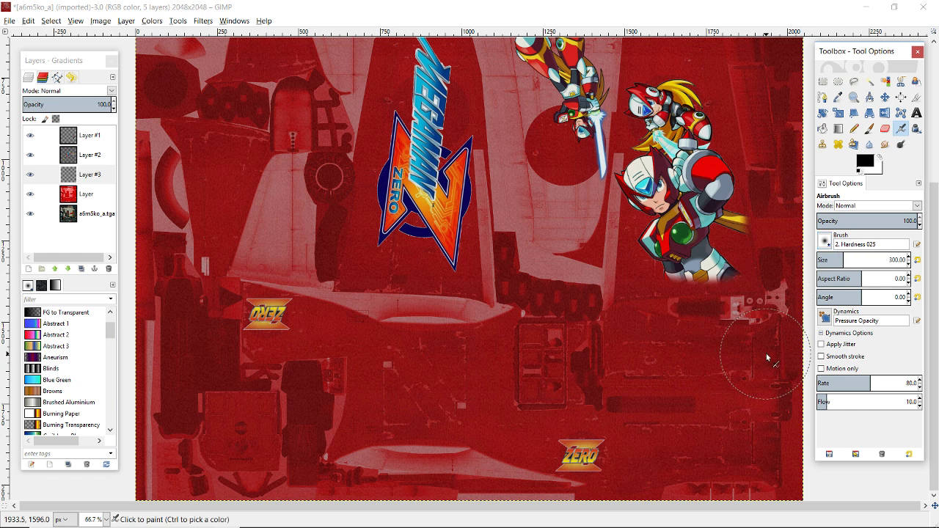
Airbrush soft black shading below the large Zero artwork, along the panels behind it and the Megaman logo, and on the tapered tail panels.
drag(765, 353, 649, 330)
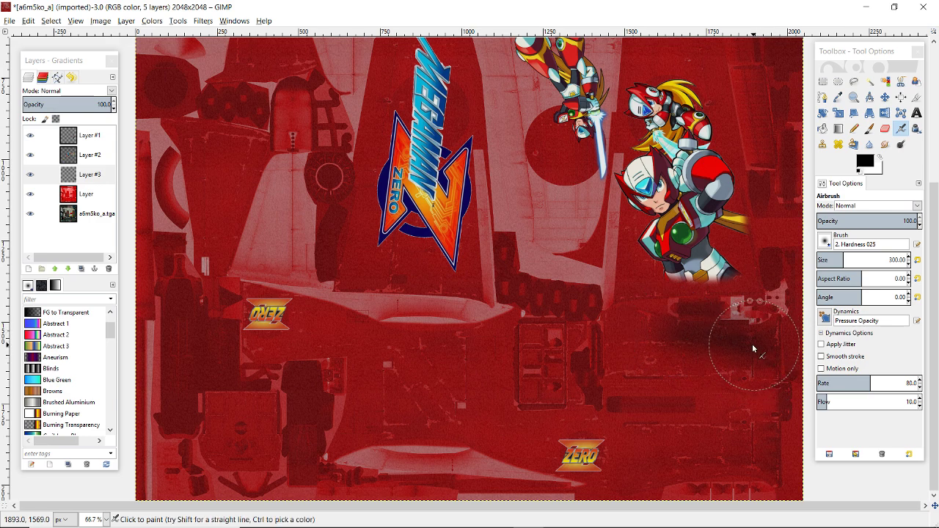
drag(753, 344, 632, 328)
scroll(634, 361, up, 3)
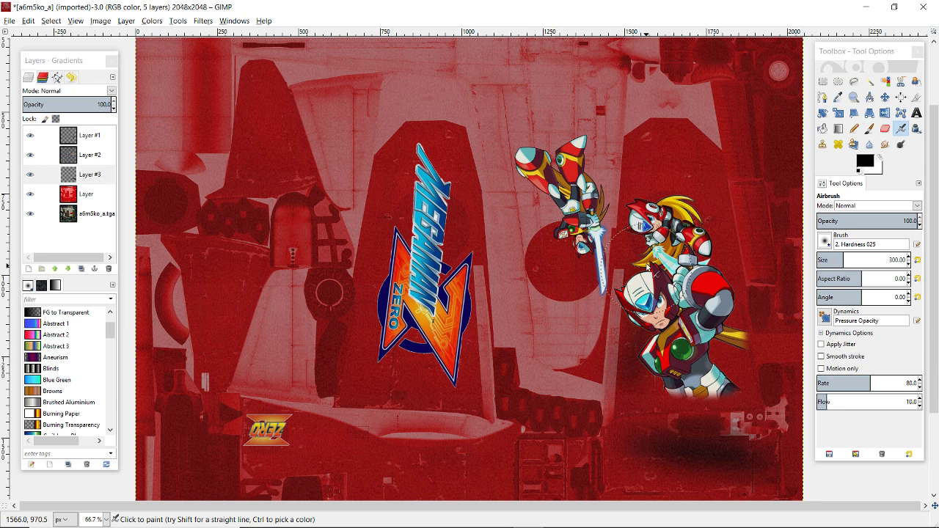
drag(645, 155, 608, 411)
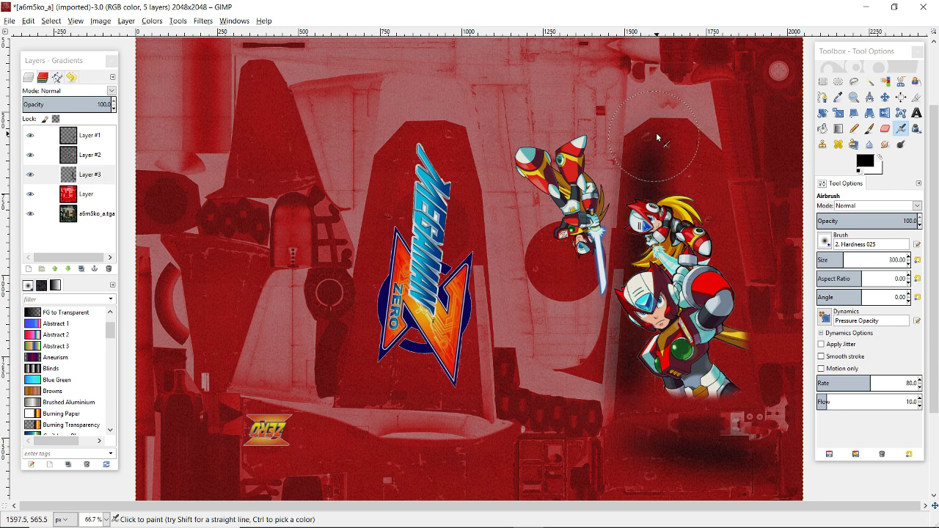
mouse_move(427, 144)
mouse_down()
mouse_move(447, 177)
mouse_move(463, 395)
mouse_up()
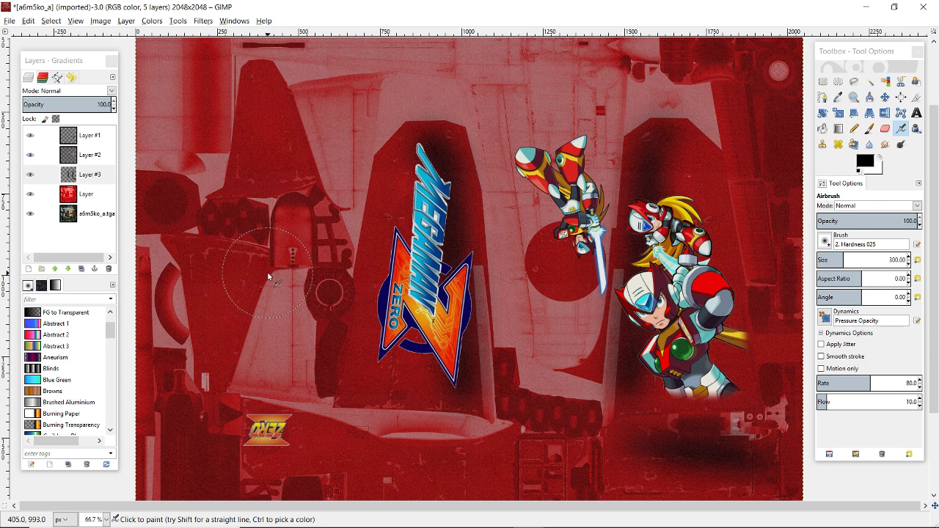
mouse_move(190, 215)
mouse_down()
mouse_move(245, 172)
mouse_move(298, 171)
mouse_move(259, 82)
mouse_move(283, 117)
mouse_move(300, 176)
mouse_move(227, 311)
mouse_move(246, 276)
mouse_move(275, 281)
mouse_move(369, 257)
mouse_move(199, 286)
mouse_move(247, 273)
mouse_move(216, 379)
mouse_move(267, 265)
mouse_move(259, 172)
mouse_move(286, 132)
mouse_up()
Airbrush soft black shading along the fuselage sections around the two small ZERO logos and across the texture's upper-left panel.
scroll(289, 214, down, 3)
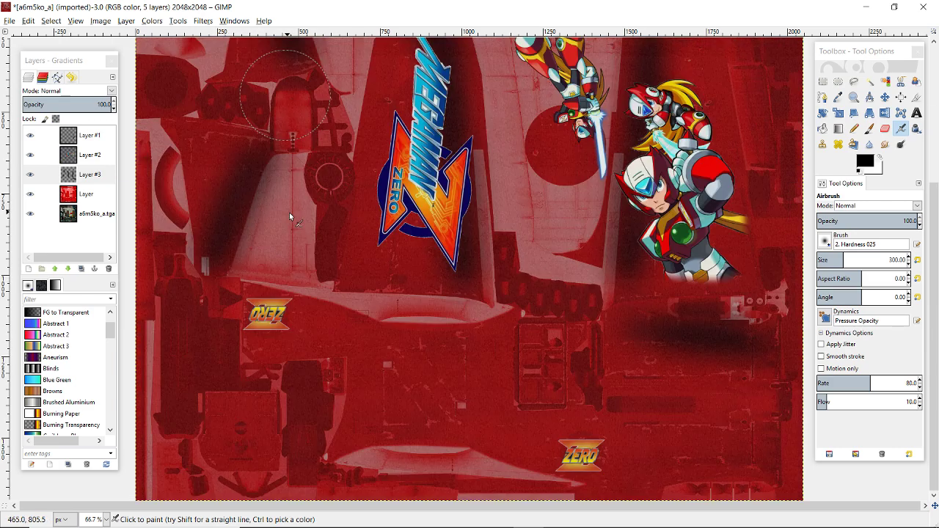
mouse_move(289, 212)
mouse_down()
mouse_move(301, 261)
mouse_move(292, 317)
mouse_move(251, 306)
mouse_move(381, 367)
mouse_move(299, 352)
mouse_move(252, 314)
mouse_move(265, 306)
mouse_move(353, 327)
mouse_move(413, 367)
mouse_move(373, 377)
mouse_move(388, 347)
mouse_move(486, 335)
mouse_move(515, 319)
mouse_move(455, 362)
mouse_move(528, 461)
mouse_move(328, 432)
mouse_move(407, 421)
mouse_move(345, 446)
mouse_move(354, 425)
mouse_move(403, 415)
mouse_move(517, 439)
mouse_move(564, 466)
mouse_move(777, 474)
mouse_move(765, 477)
mouse_move(763, 466)
mouse_move(768, 438)
mouse_move(535, 466)
mouse_up()
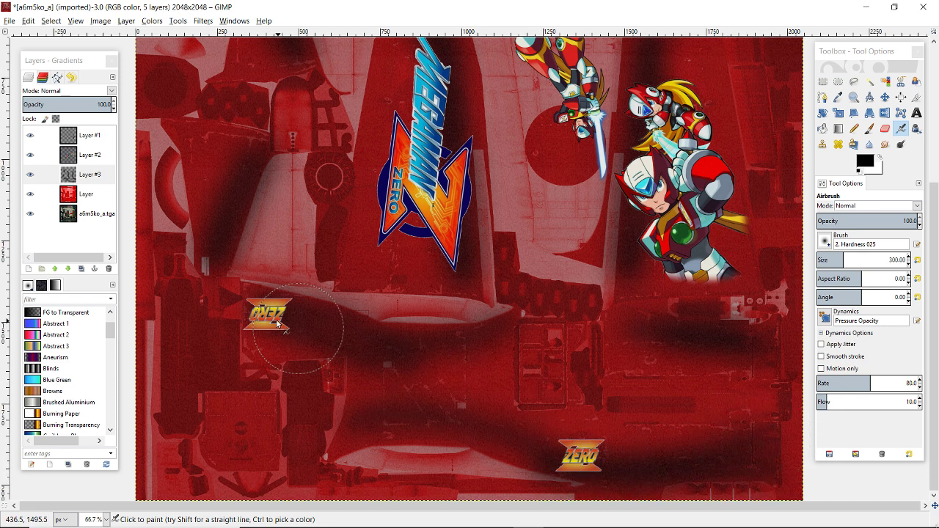
mouse_move(272, 317)
mouse_down()
mouse_move(340, 340)
mouse_move(265, 300)
mouse_move(449, 361)
mouse_up()
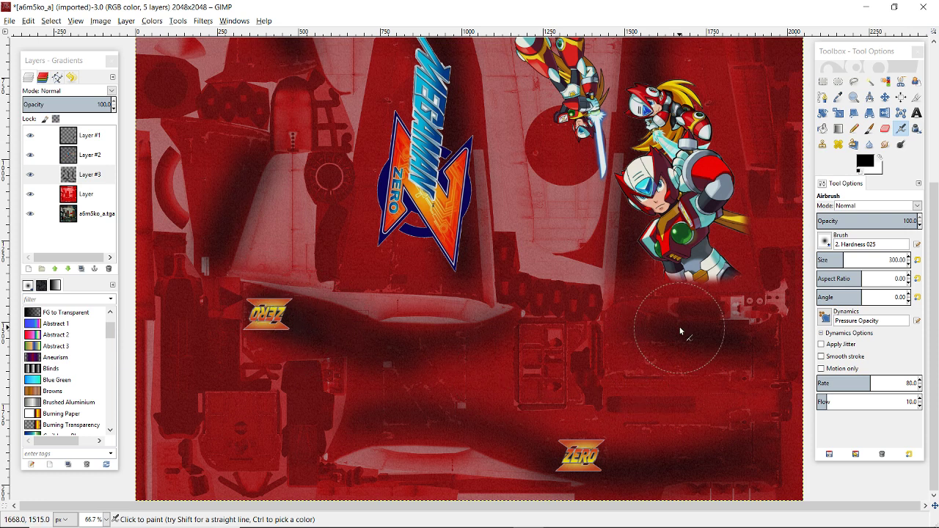
scroll(680, 330, up, 2)
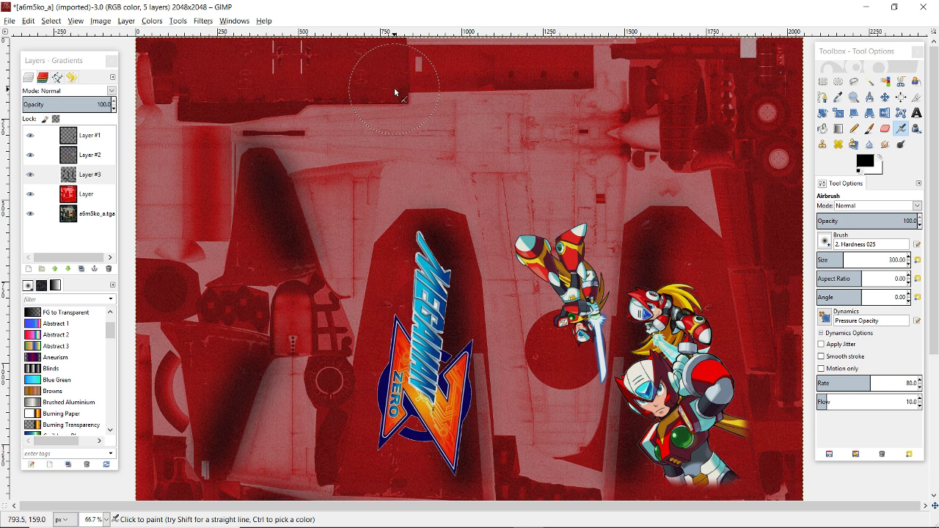
drag(394, 92, 245, 87)
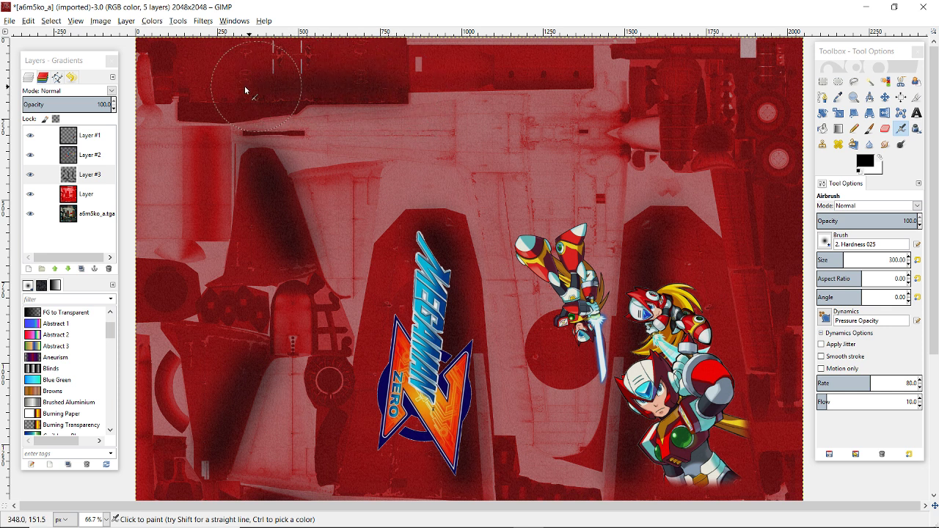
Select the light panels by color on the a6m5ko_a.tga layer, adding their various shades to the selection but leaving out the upper fuselage strip.
click(435, 215)
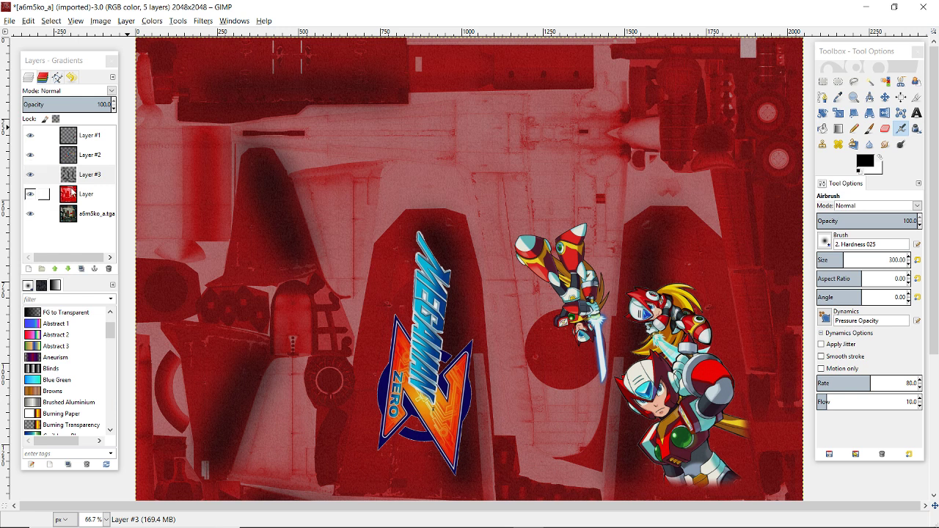
click(87, 196)
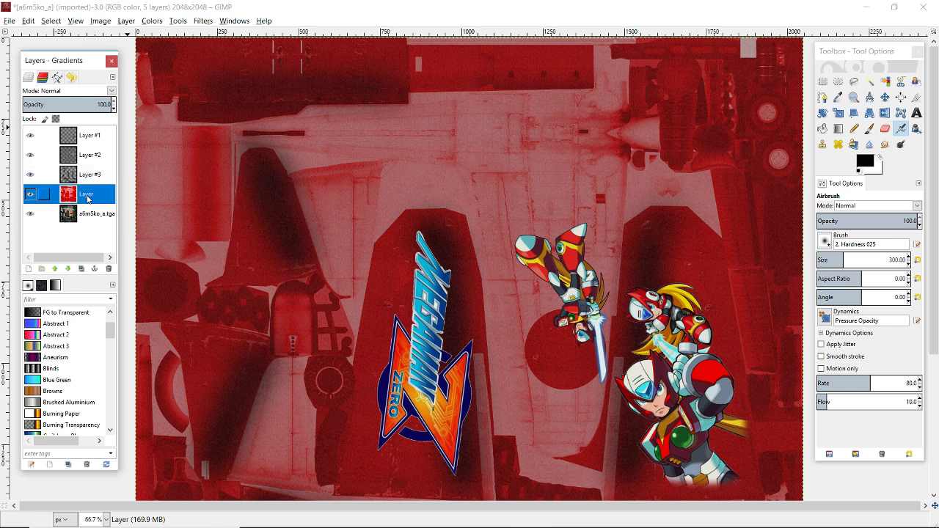
click(68, 213)
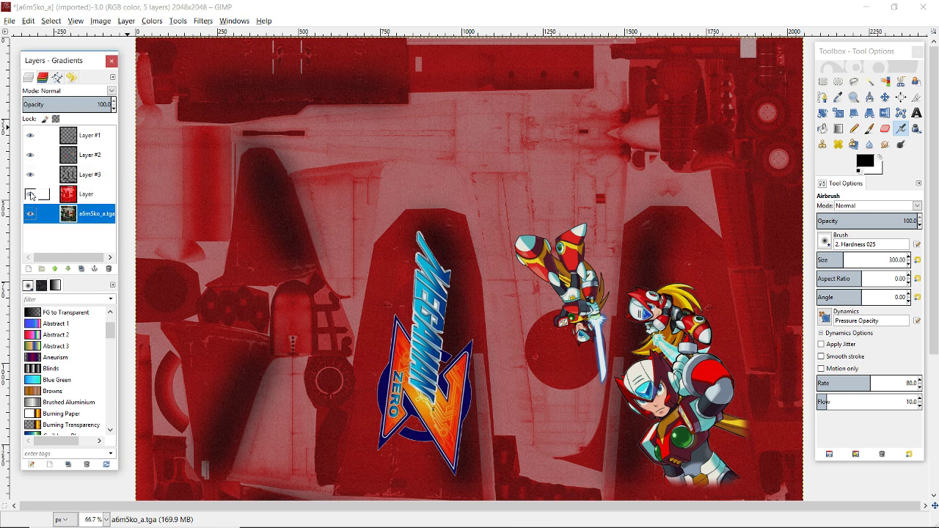
click(885, 81)
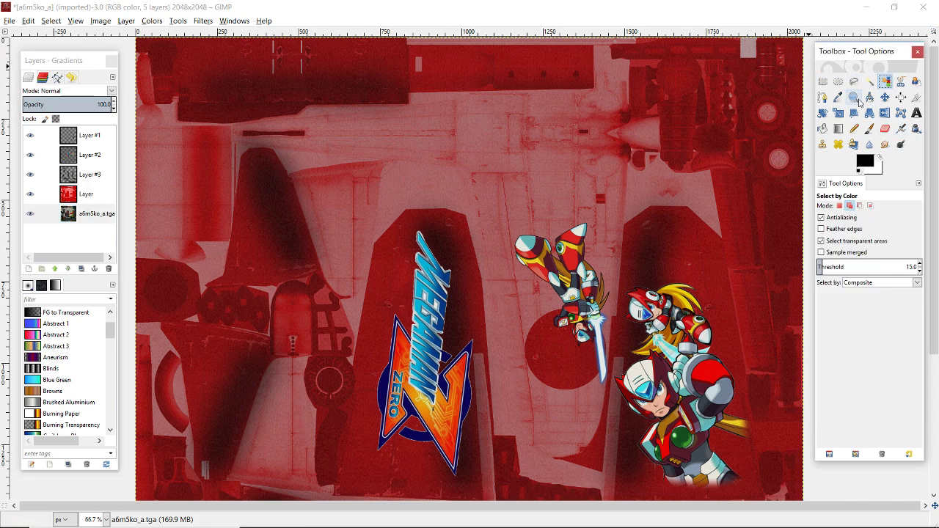
click(463, 109)
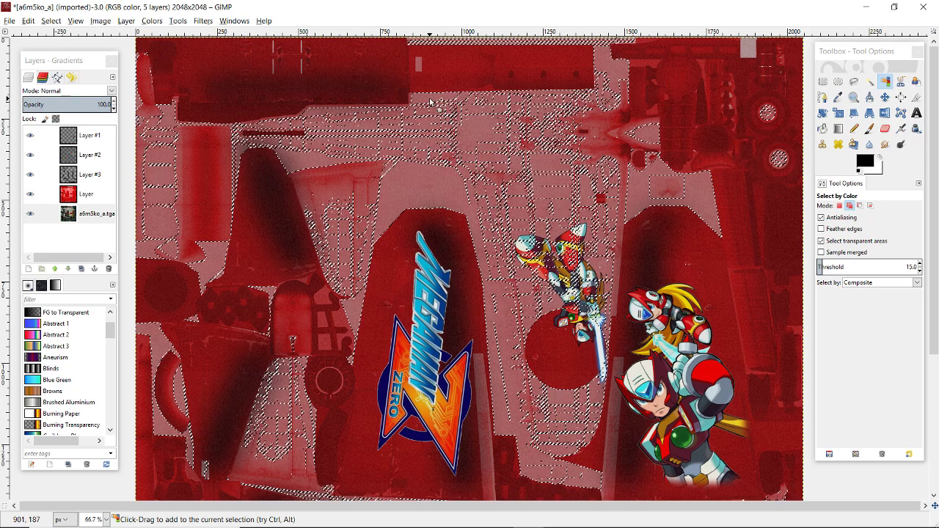
click(603, 85)
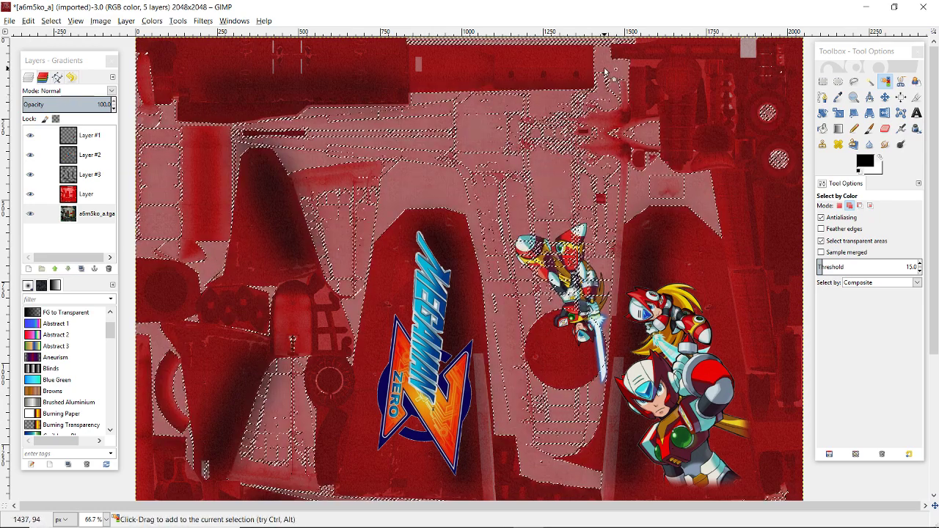
click(594, 125)
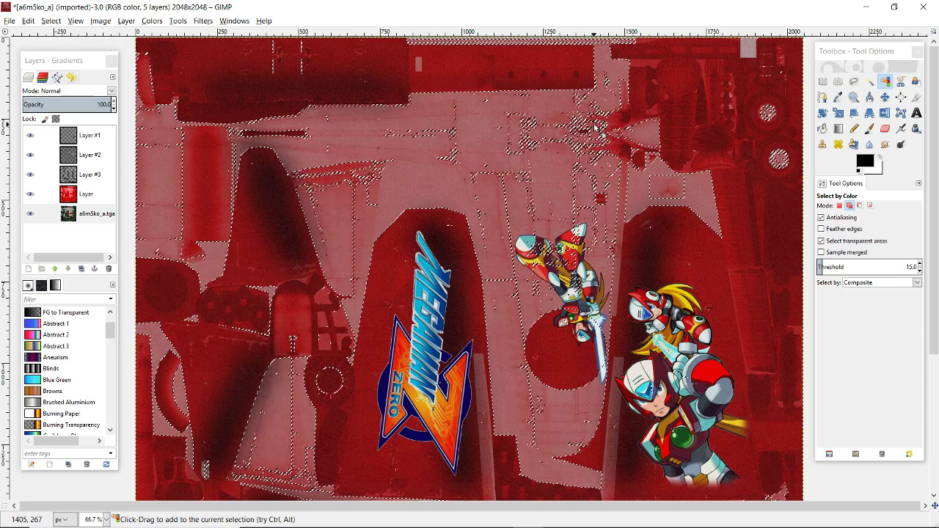
click(152, 116)
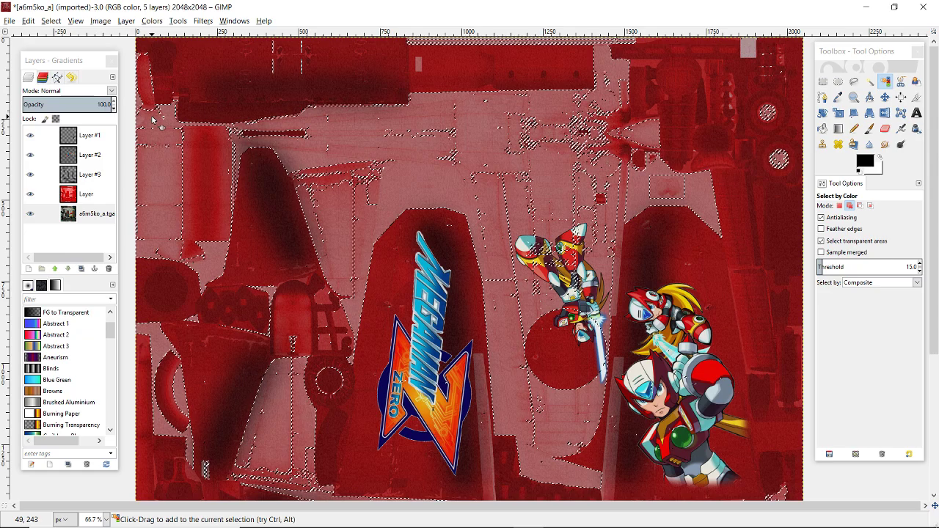
click(421, 82)
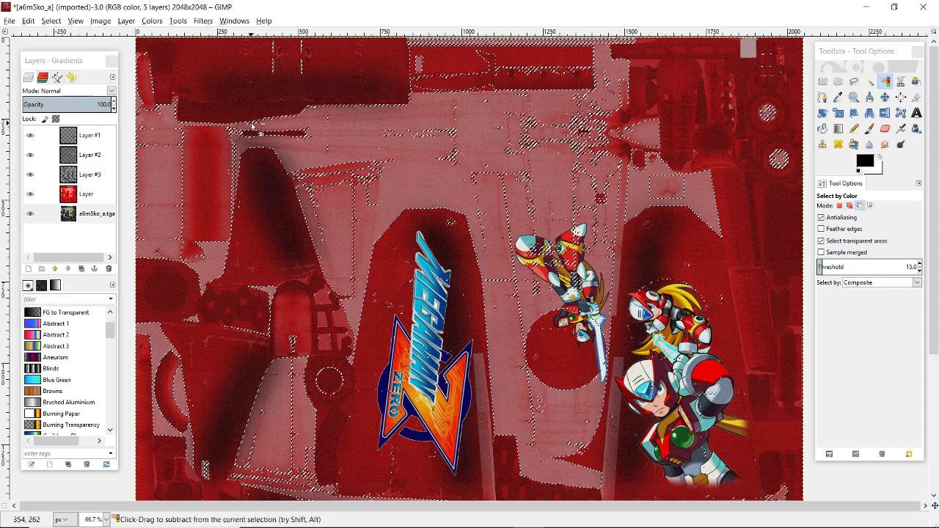
key(ctrl+z)
Clear the black airbrush overspray inside the selected light panels on Layer #3, check the edges, and deselect everything.
click(88, 175)
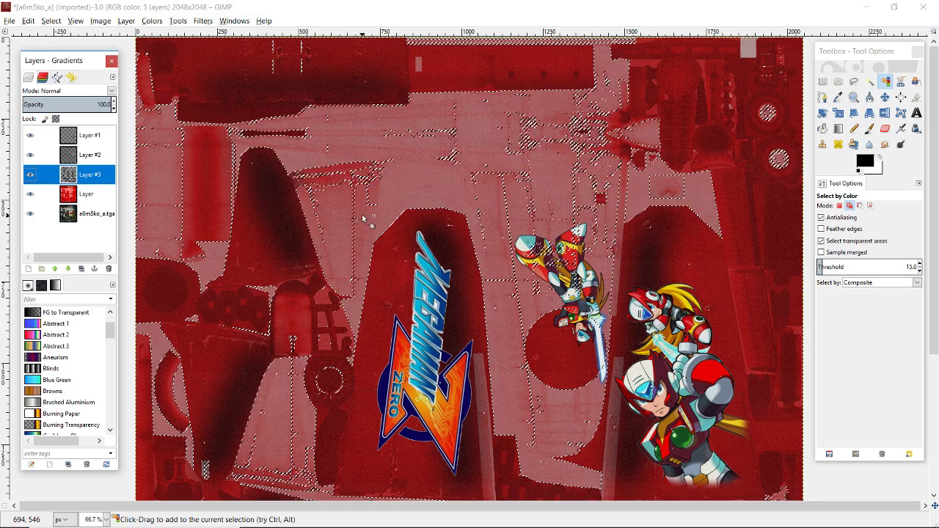
scroll(356, 212, down, 5)
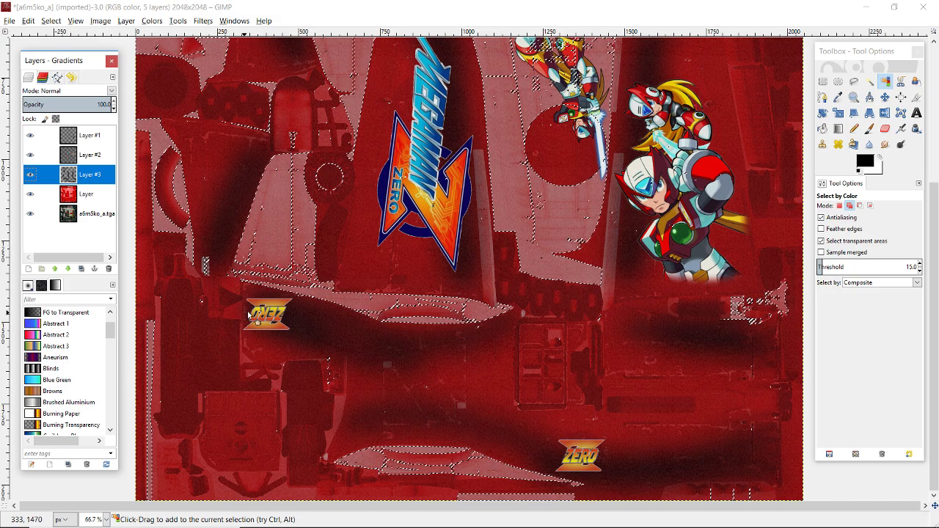
scroll(316, 309, up, 2)
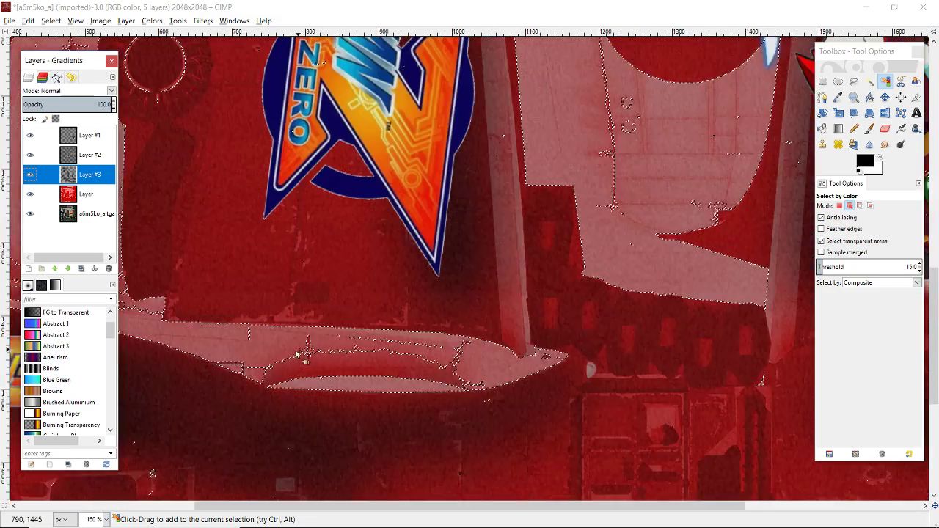
drag(440, 506, 262, 505)
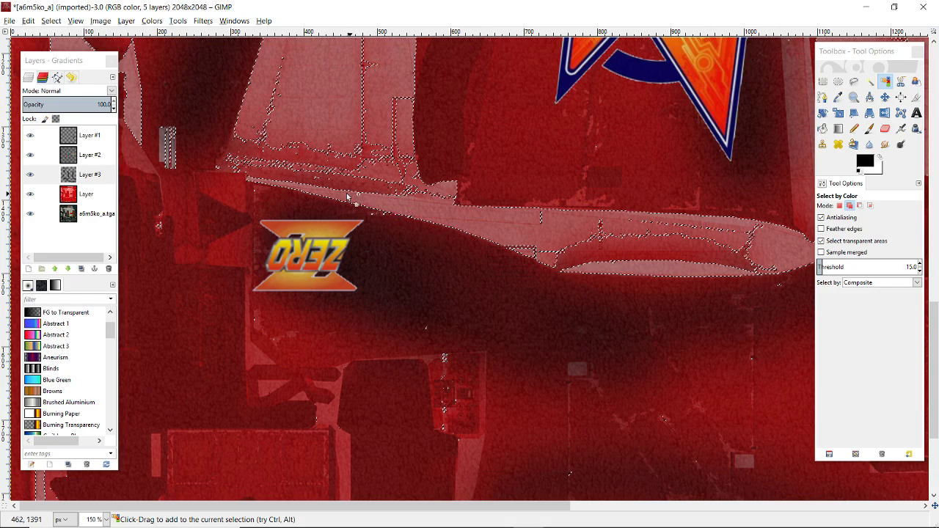
scroll(476, 310, down, 3)
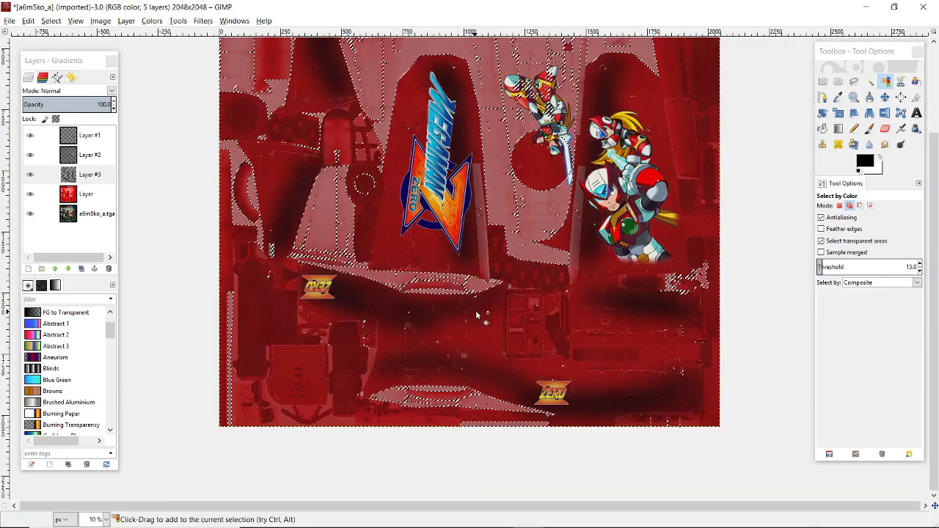
scroll(423, 313, up, 3)
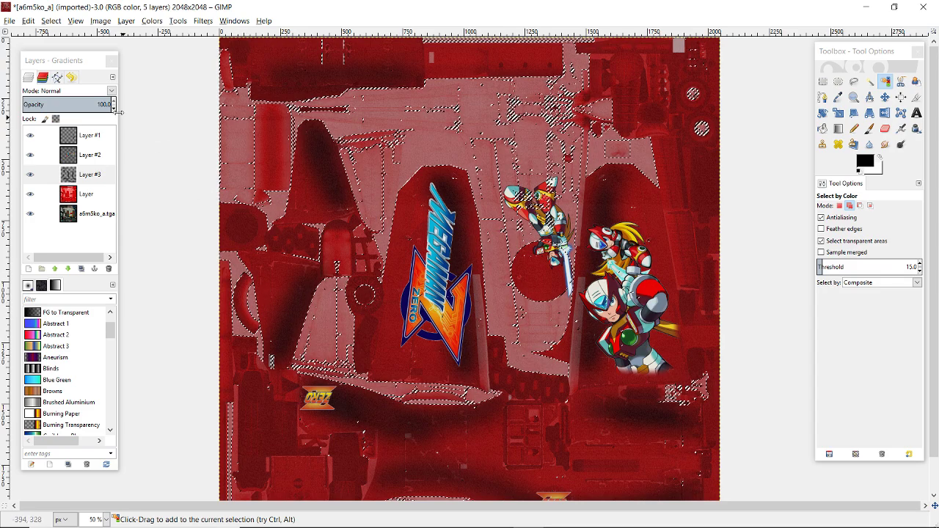
click(51, 21)
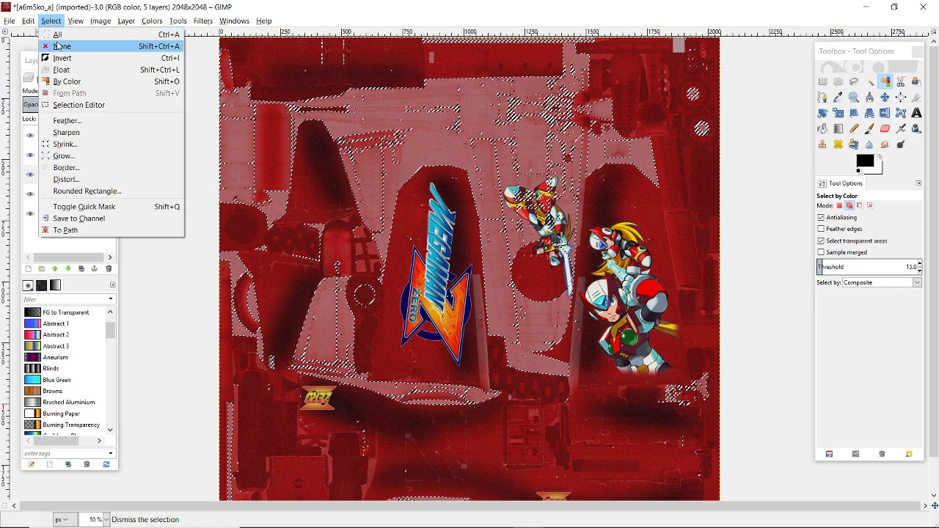
click(59, 44)
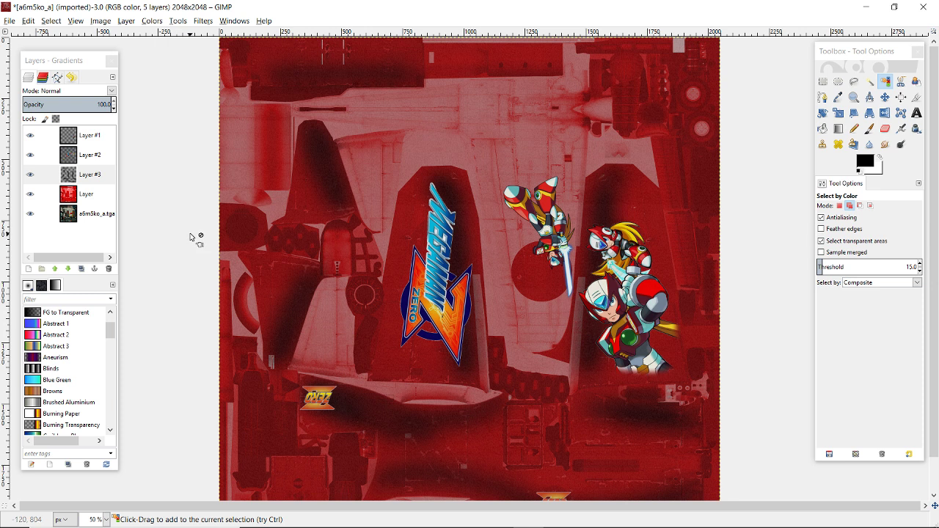
Lower the opacity of the black shading on Layer #3 to 56 and check the result across the texture.
click(86, 177)
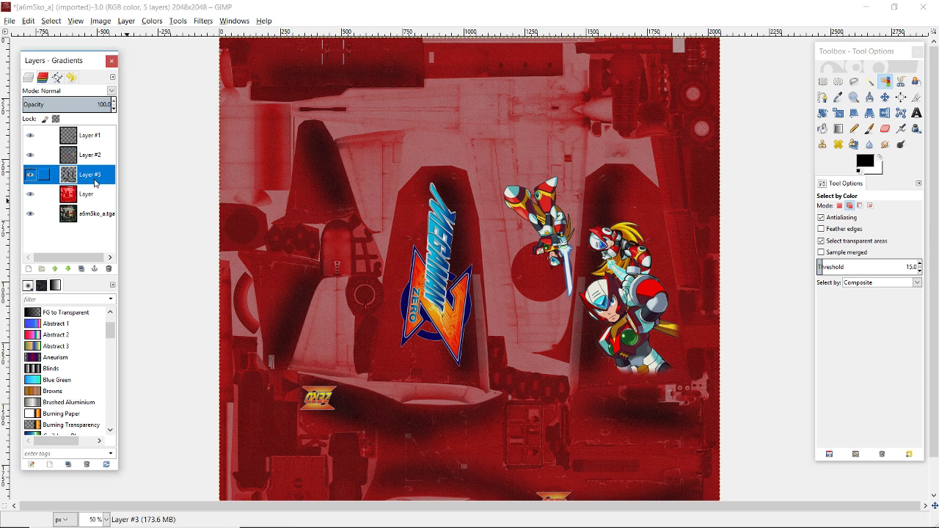
click(77, 104)
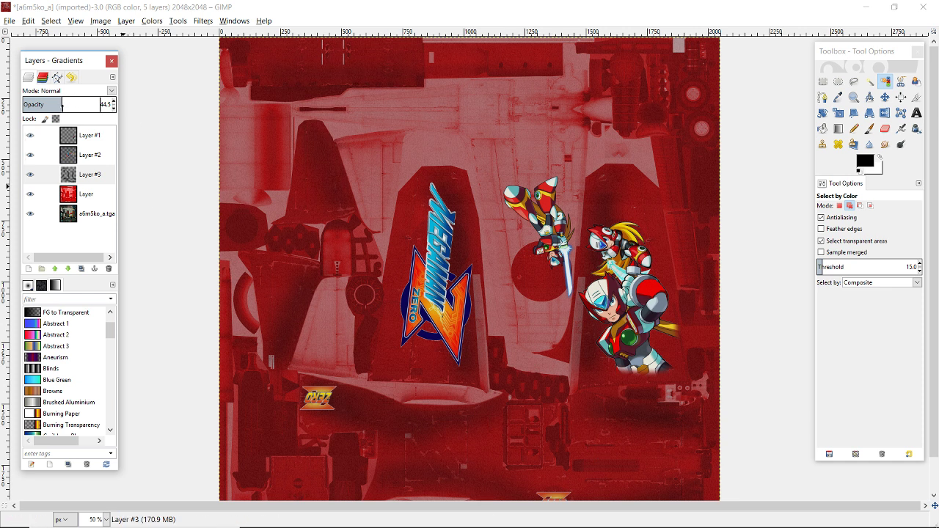
drag(62, 104, 94, 107)
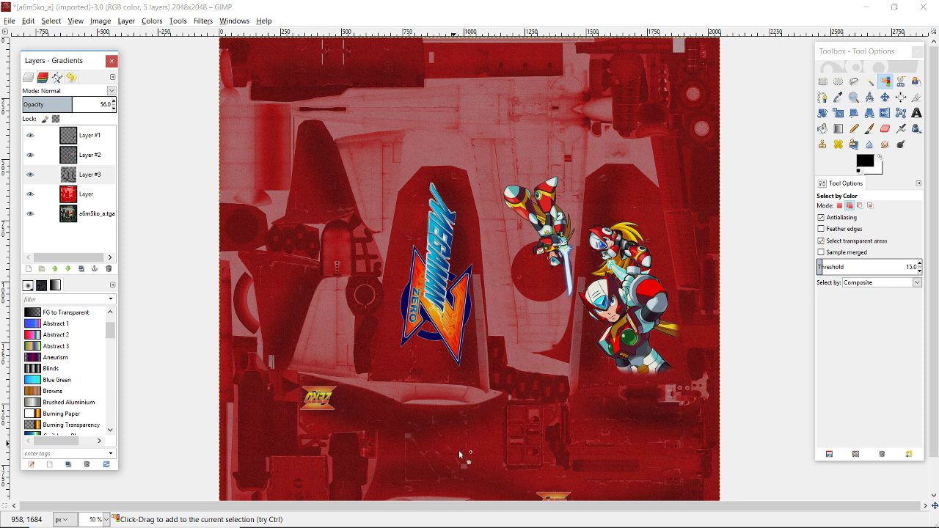
scroll(494, 417, down, 1)
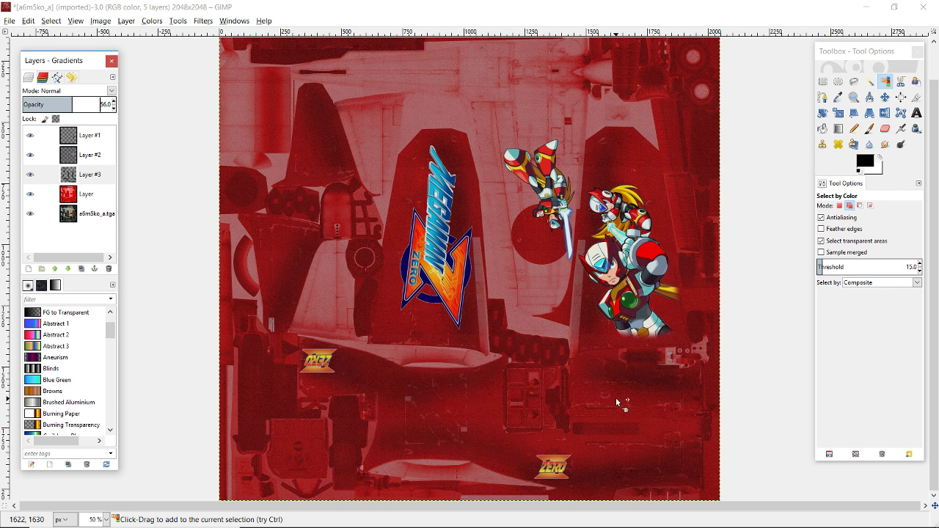
scroll(631, 408, up, 2)
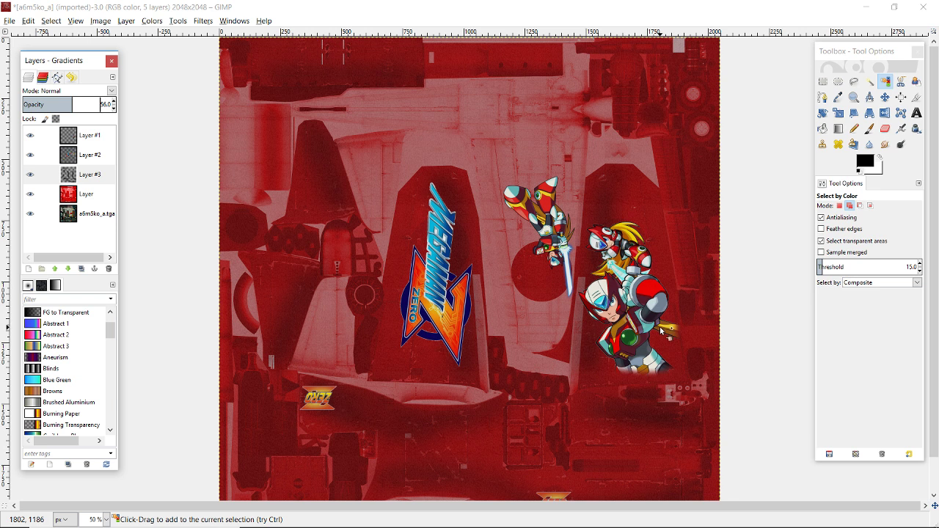
scroll(662, 332, down, 2)
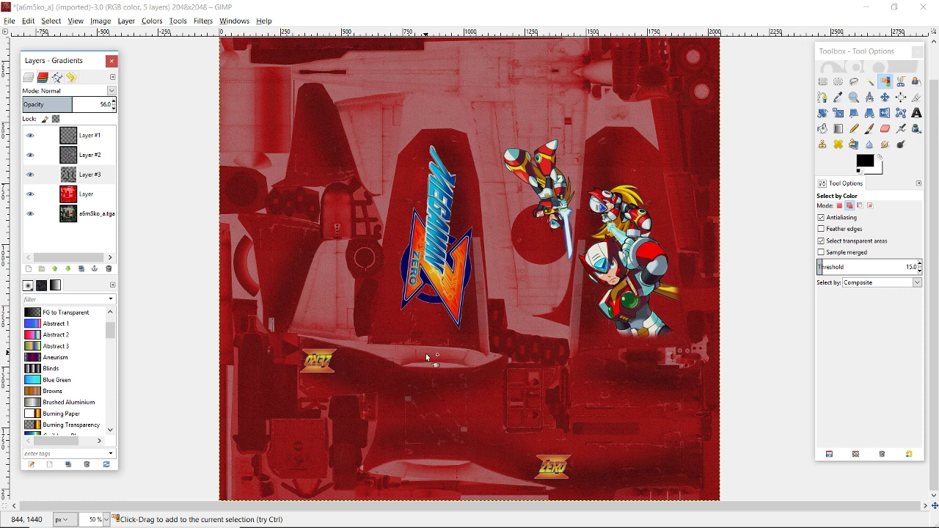
scroll(525, 374, up, 2)
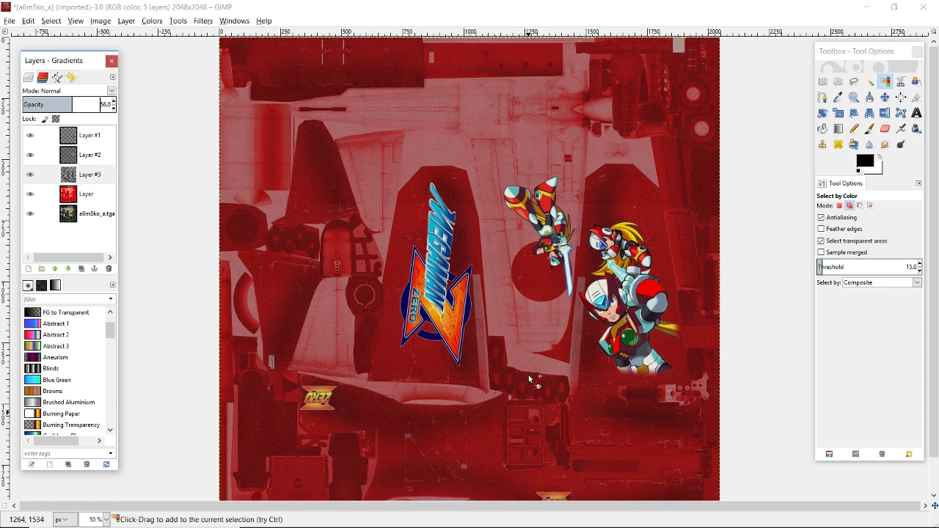
Reselect the light panels by color on the a6m5ko_a.tga layer, clear remaining black shading there on Layer #3, and remove the selection.
click(97, 216)
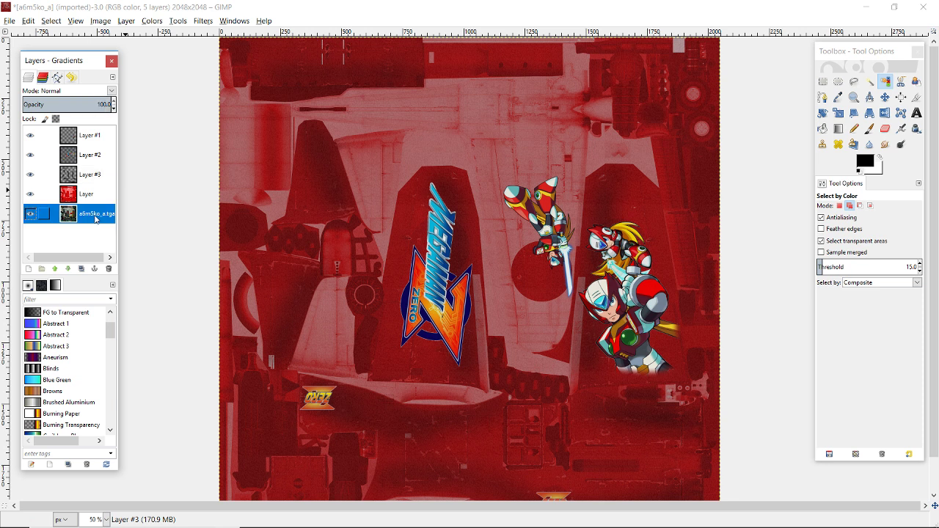
click(31, 194)
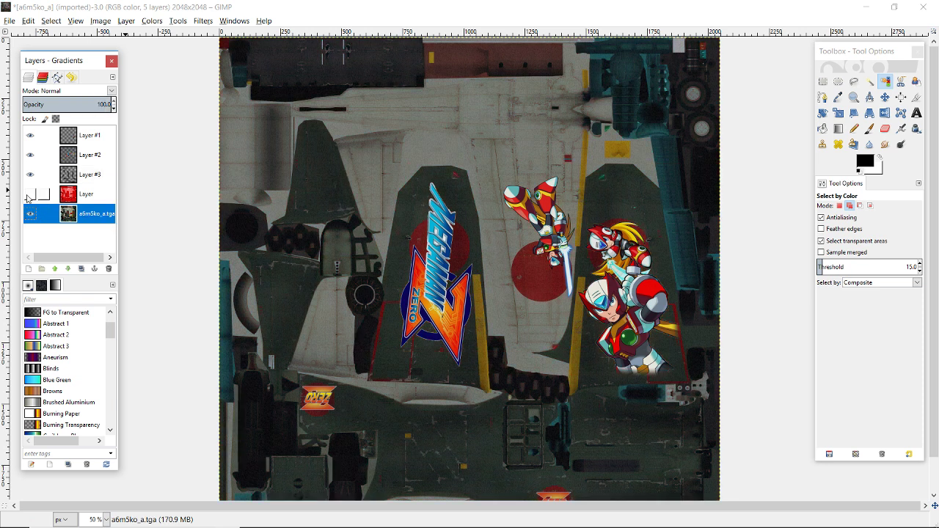
click(30, 195)
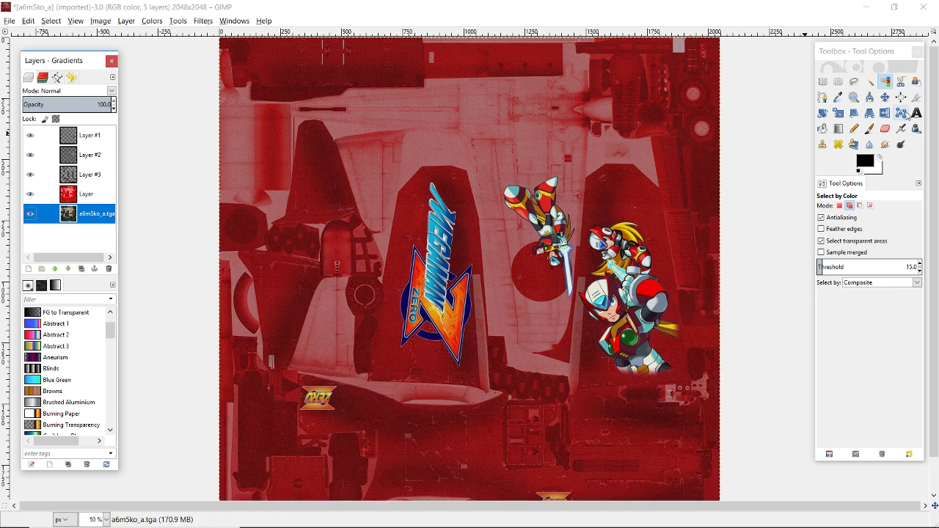
click(481, 156)
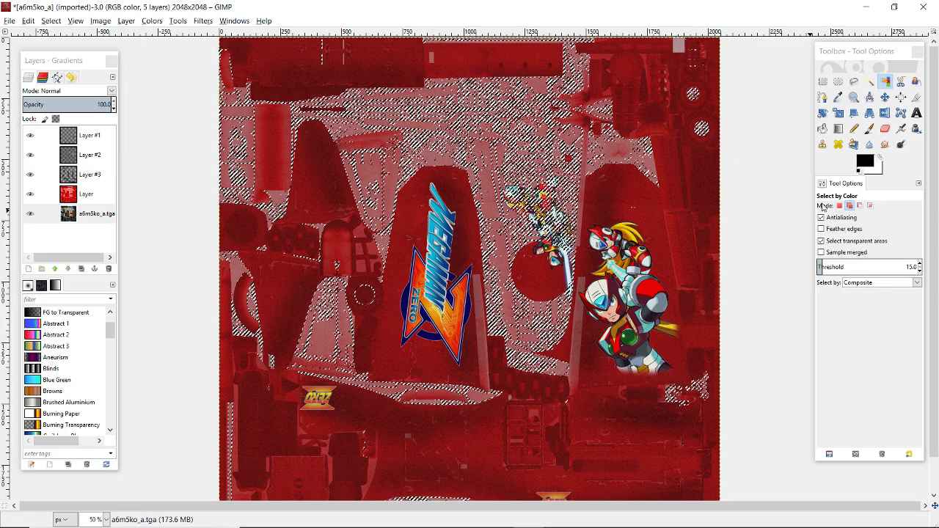
click(473, 176)
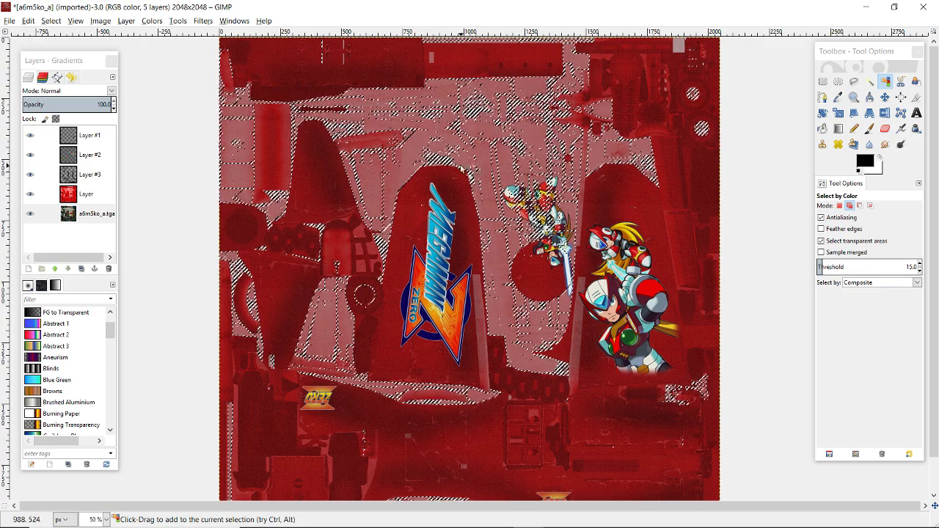
click(105, 176)
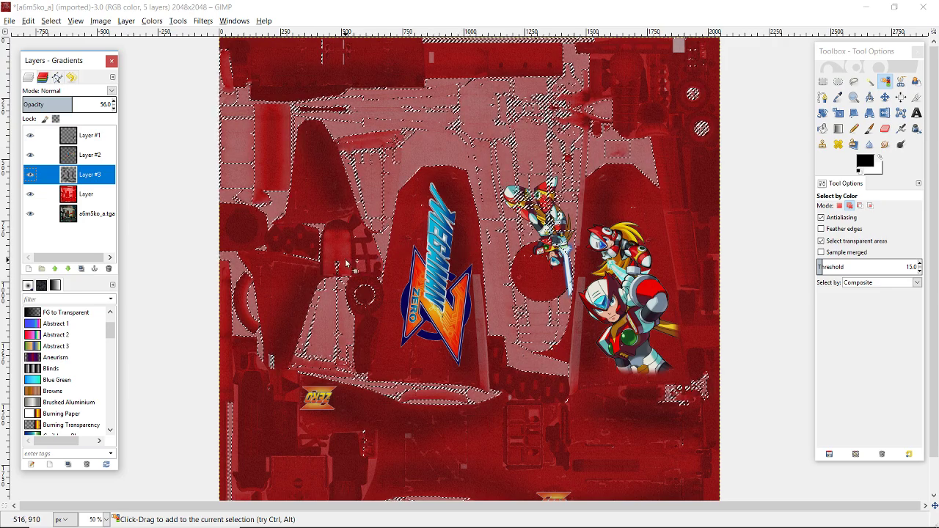
click(50, 24)
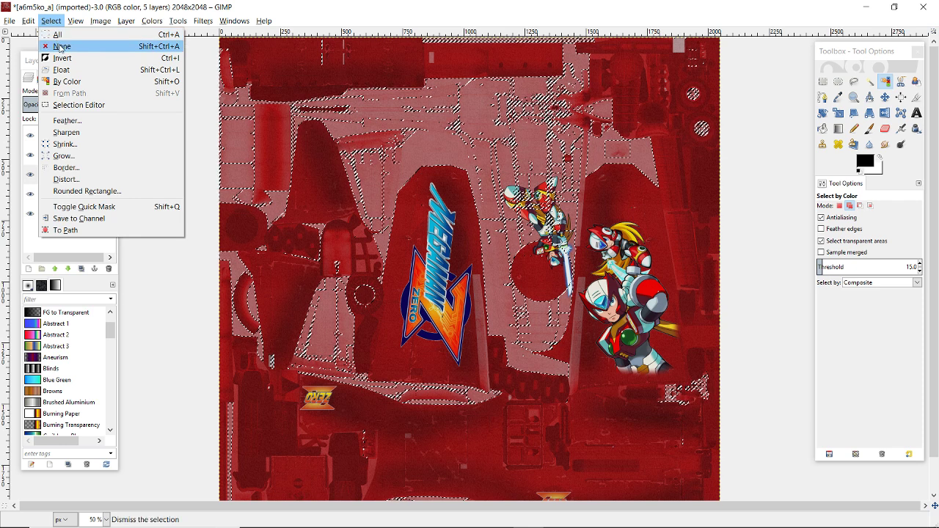
click(62, 46)
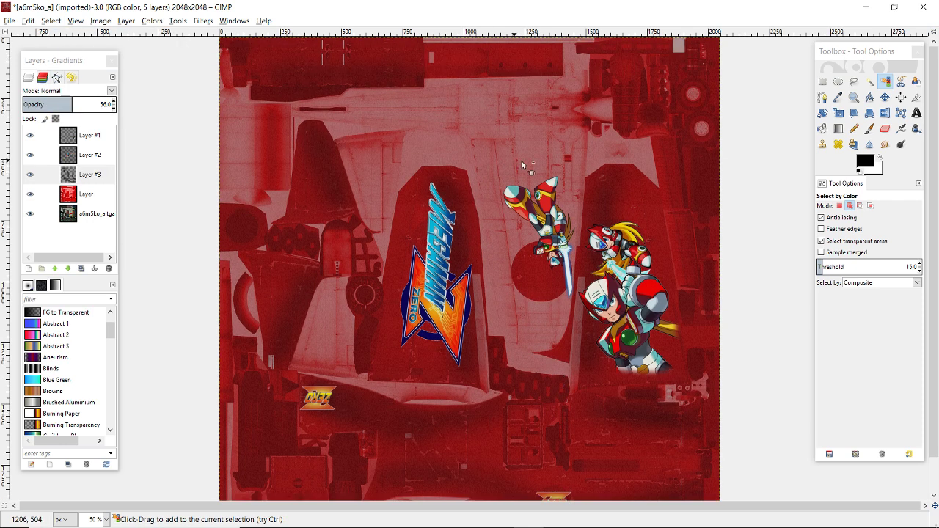
Overwrite a6m5ko_a.tga with the finished red skin.
scroll(549, 171, down, 1)
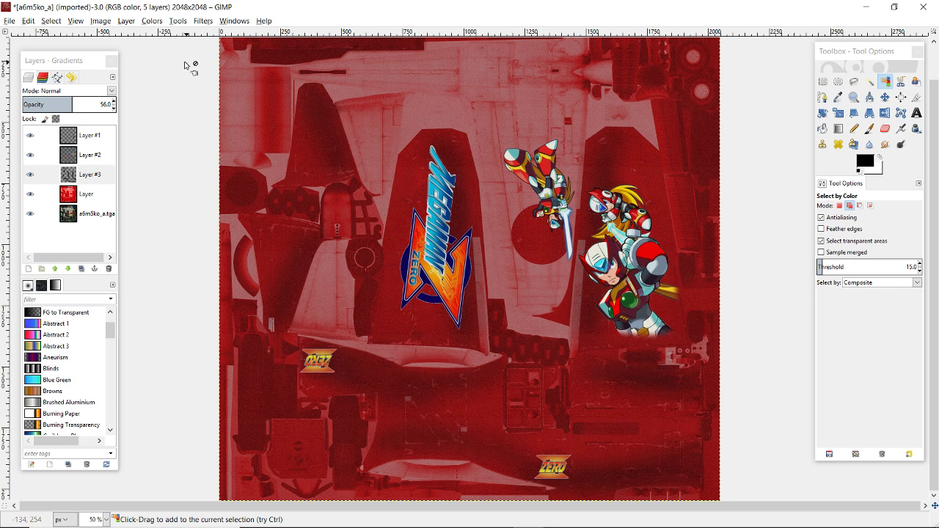
click(8, 21)
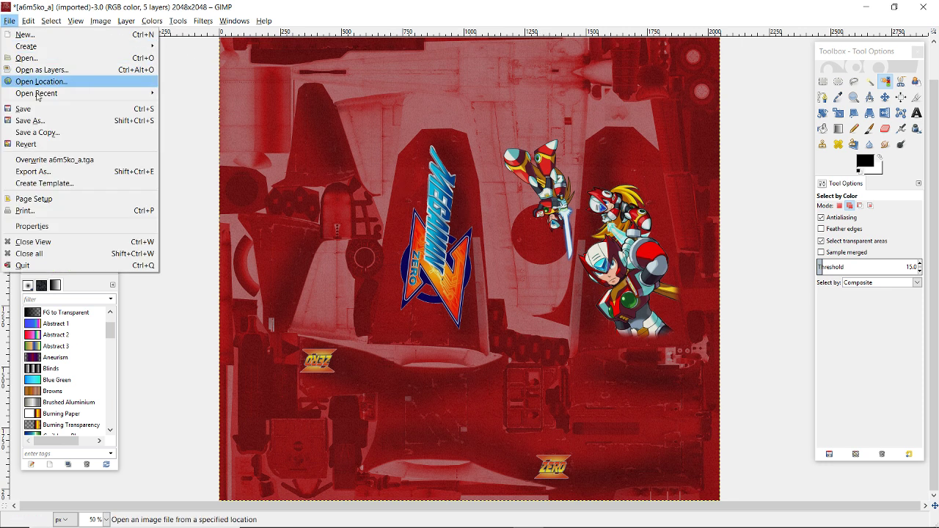
click(65, 161)
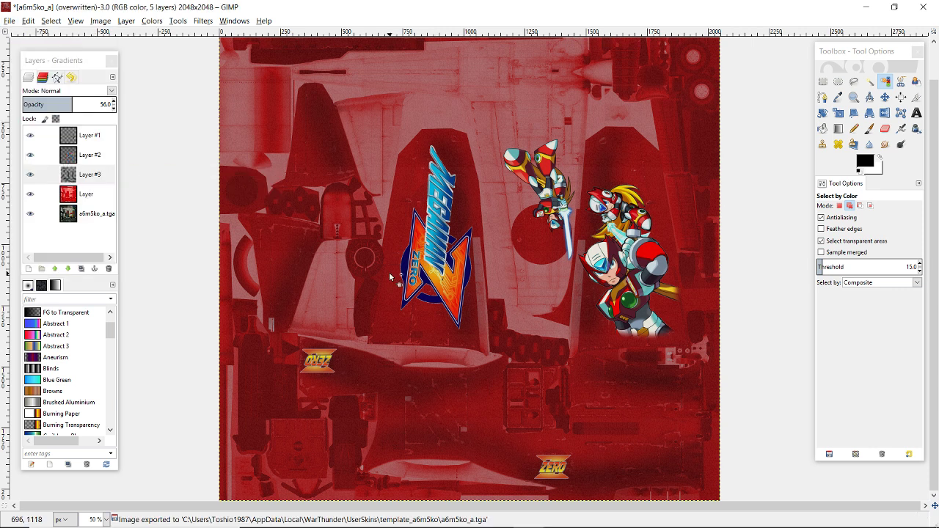
Switch to the YouTube live dashboard in Firefox, check the viewer chat and stream preview, and return to GIMP.
key(alt+Tab)
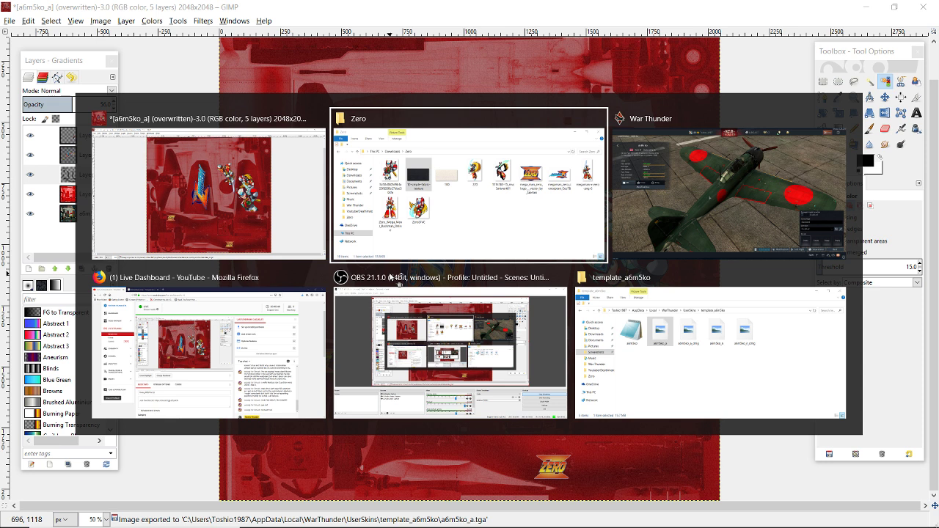
key(alt+Tab)
key(alt+Tab)
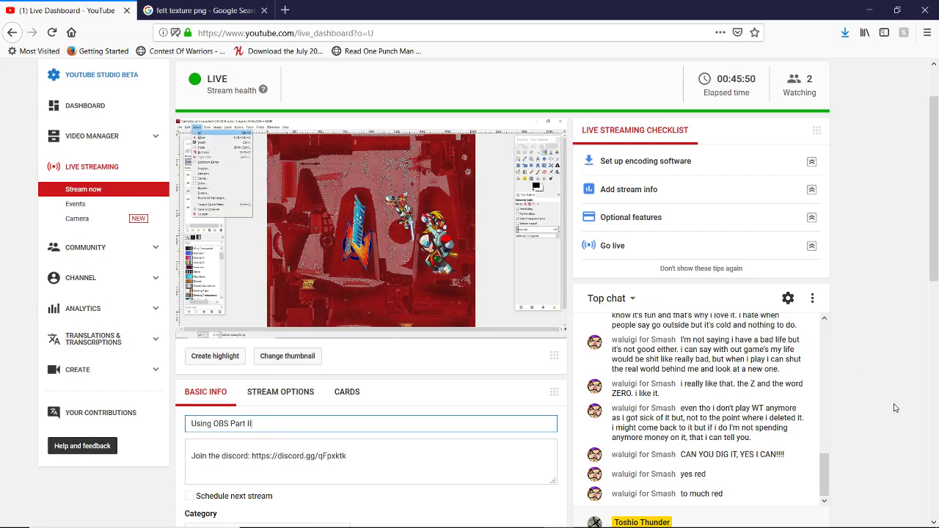
scroll(844, 405, down, 2)
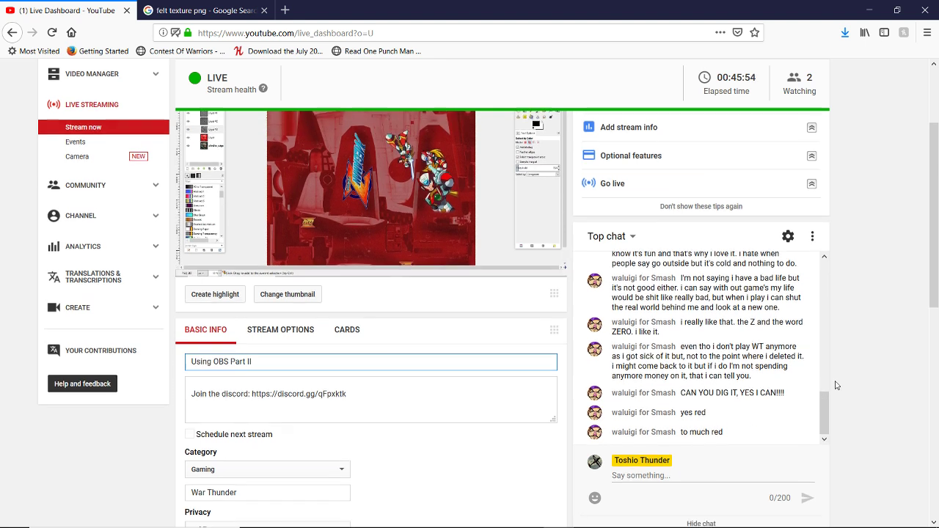
scroll(833, 384, up, 2)
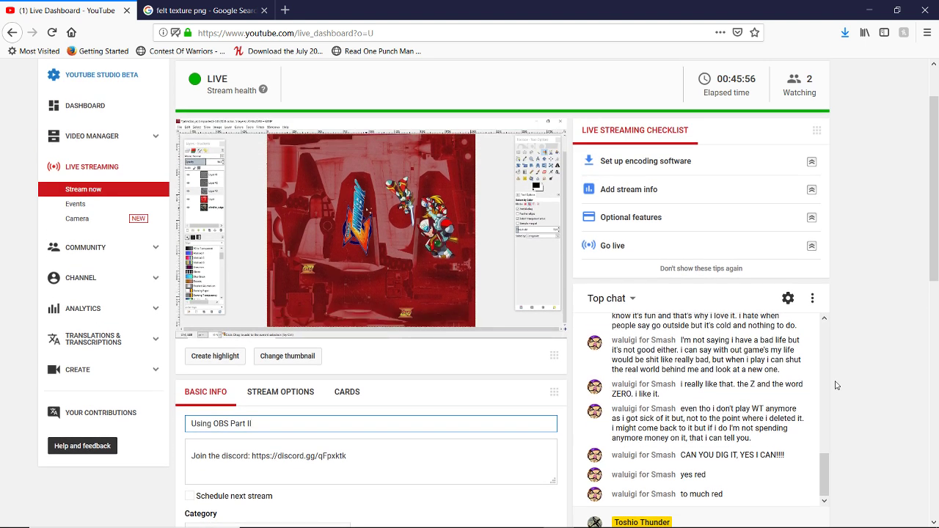
scroll(835, 385, down, 2)
scroll(835, 385, up, 2)
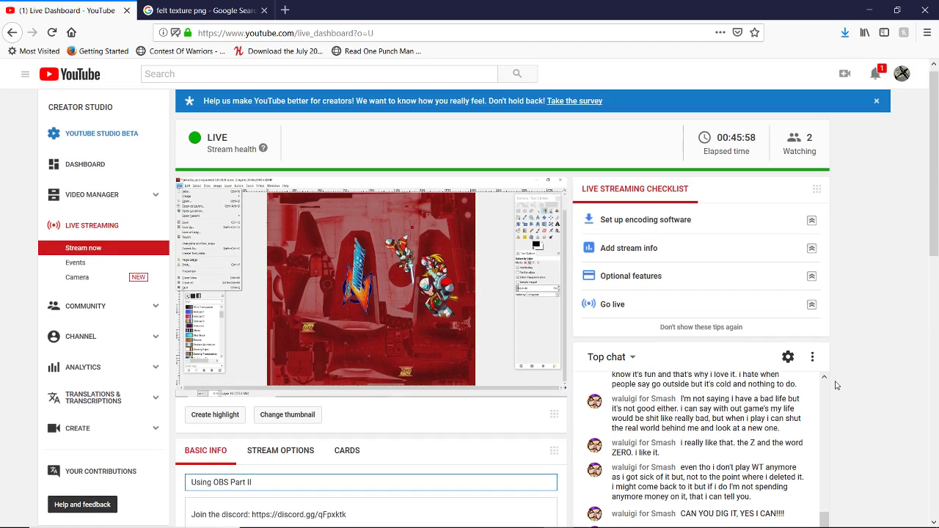
key(alt+Tab)
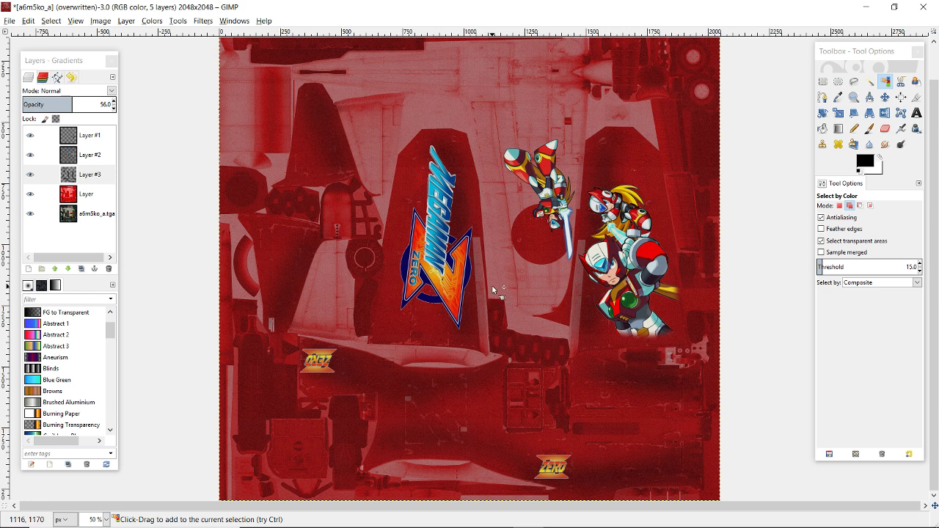
scroll(557, 342, up, 1)
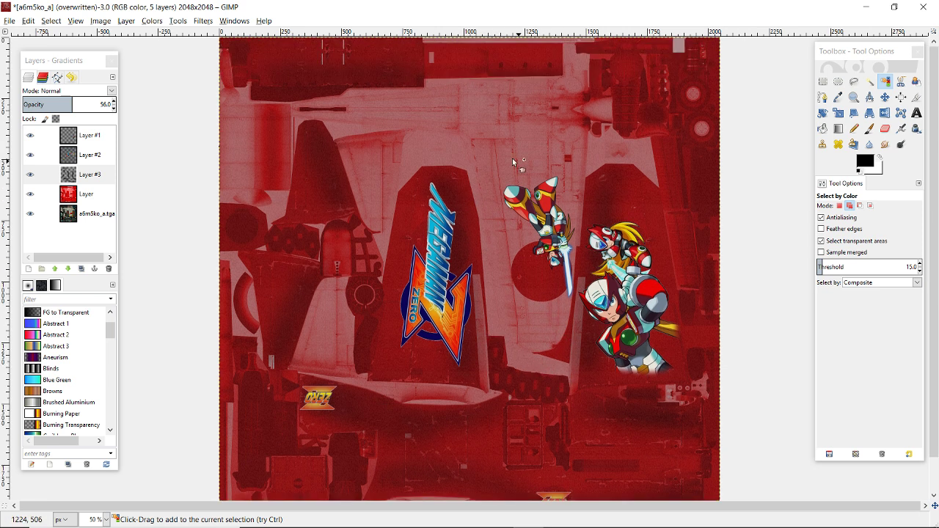
scroll(518, 205, down, 1)
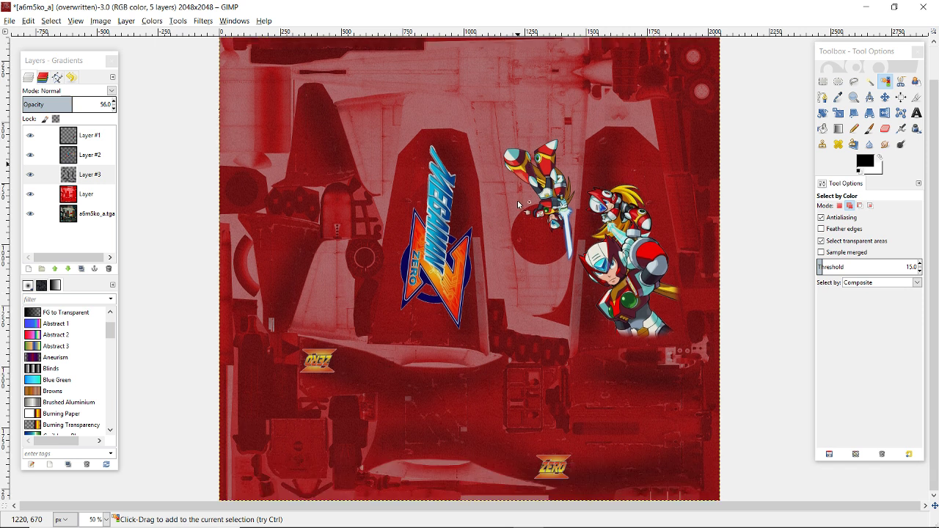
scroll(518, 201, up, 1)
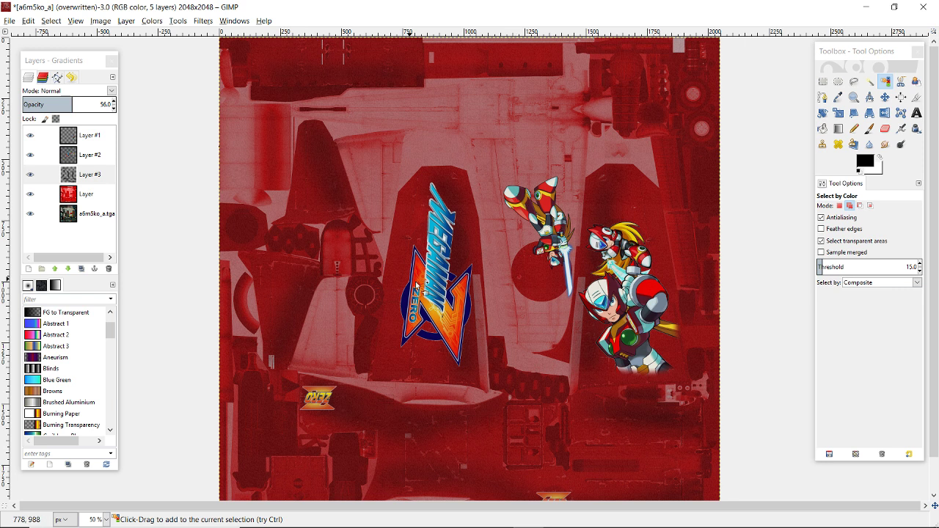
scroll(530, 296, down, 1)
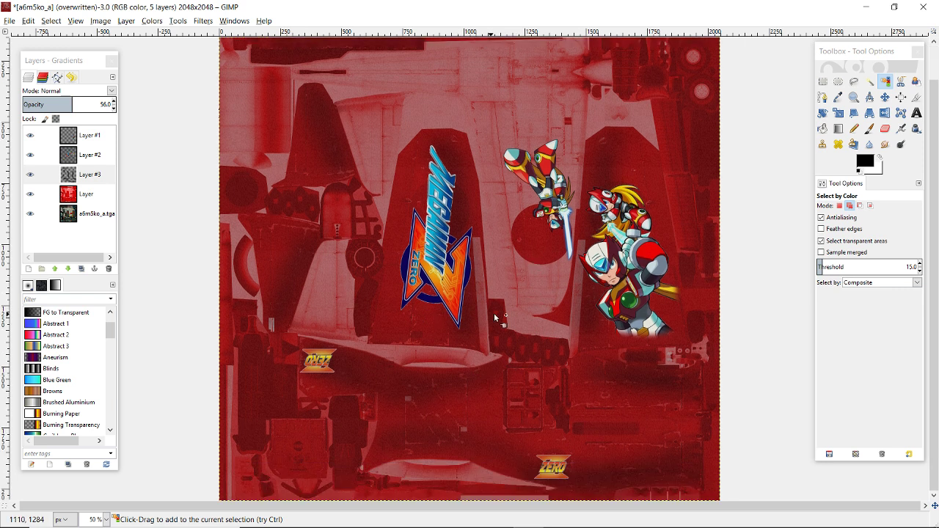
scroll(570, 328, up, 1)
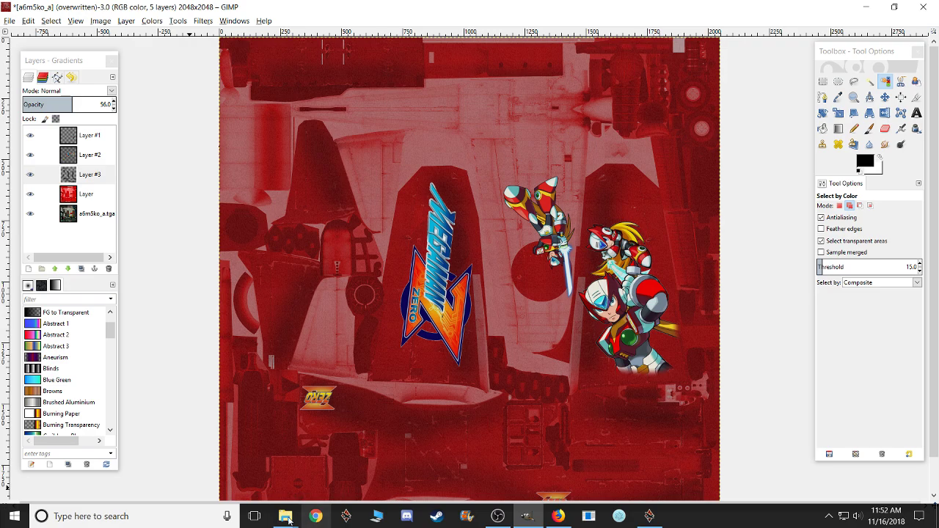
Open the damage texture a6m5ko_a_dmg from the template_a6m5ko folder in GIMP.
mouse_move(286, 515)
click(219, 470)
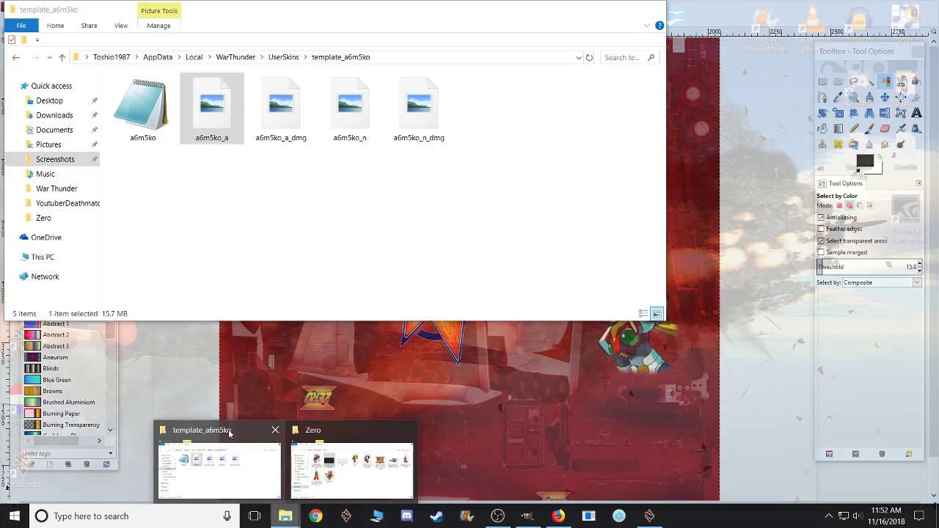
click(281, 109)
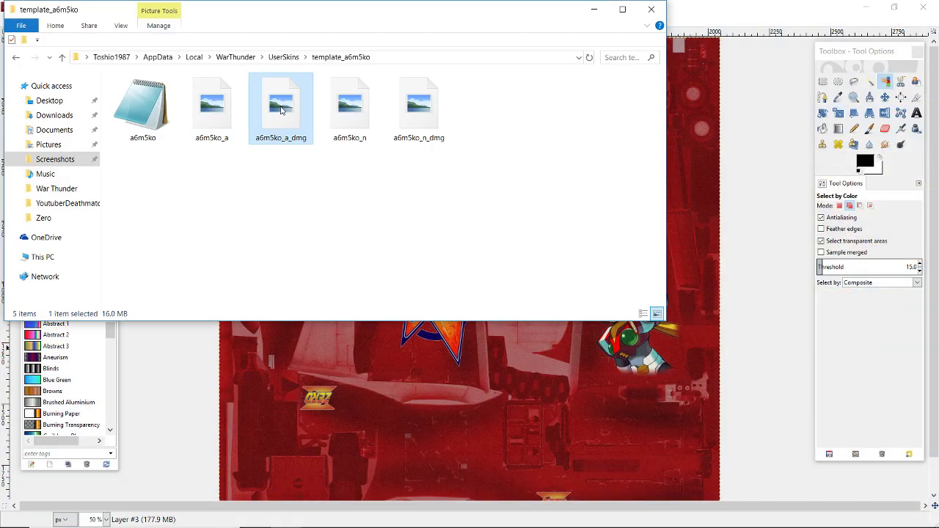
double_click(283, 109)
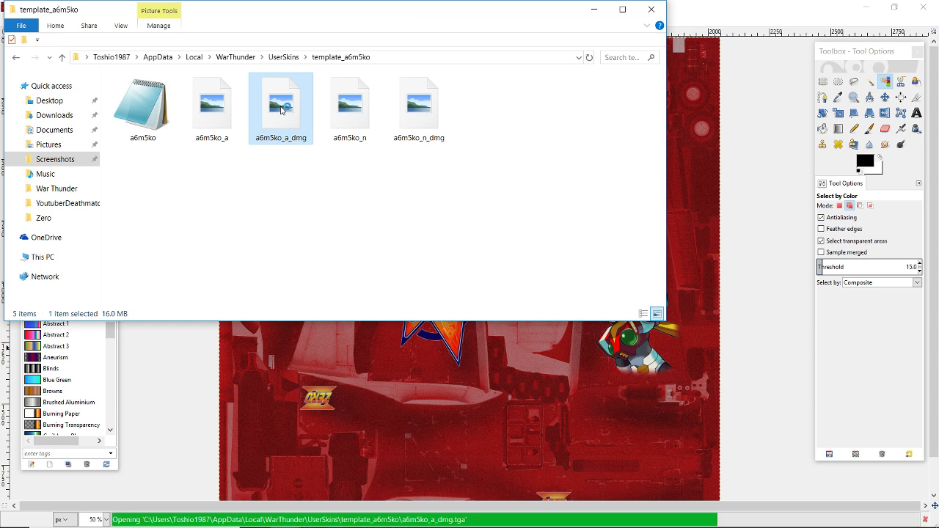
click(594, 9)
click(432, 118)
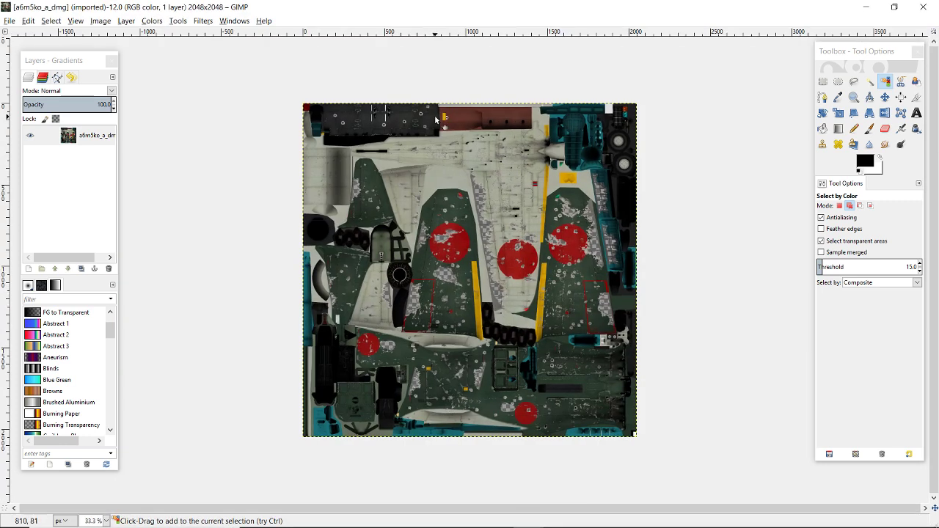
Add a new 2048 x 2048 transparent layer above the a6m5ko_a_dmg texture.
scroll(481, 220, up, 1)
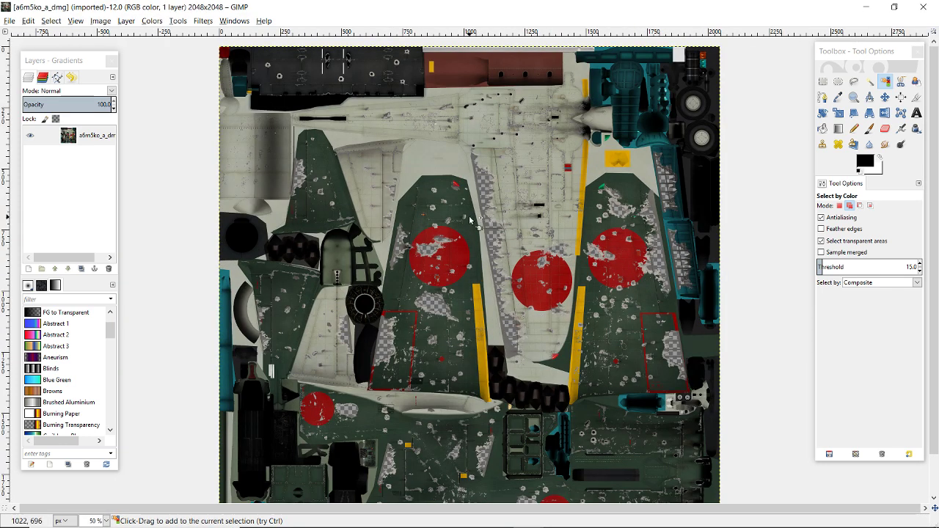
click(29, 269)
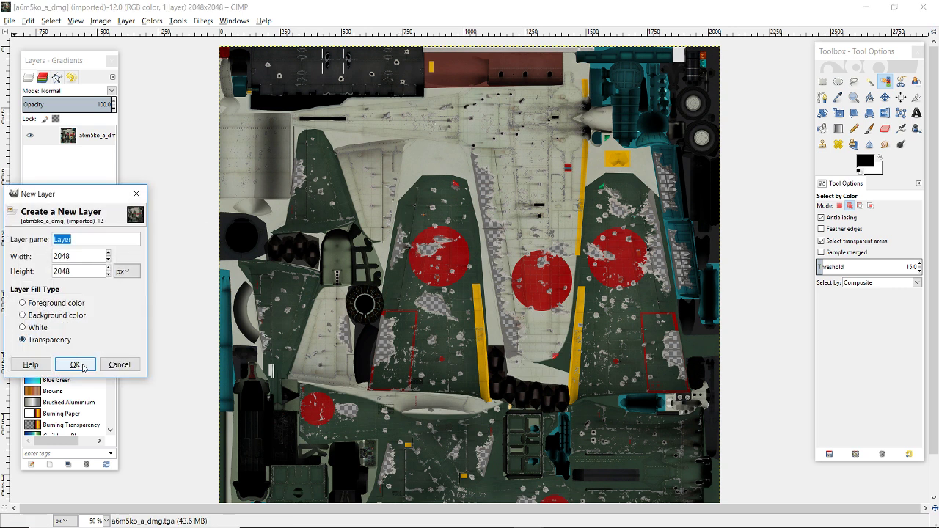
click(75, 365)
Switch back to the a6m5ko_a image and merge its layers down one by one into the single a6m5ko_a.tga layer.
key(alt+Tab)
key(Tab)
key(Tab)
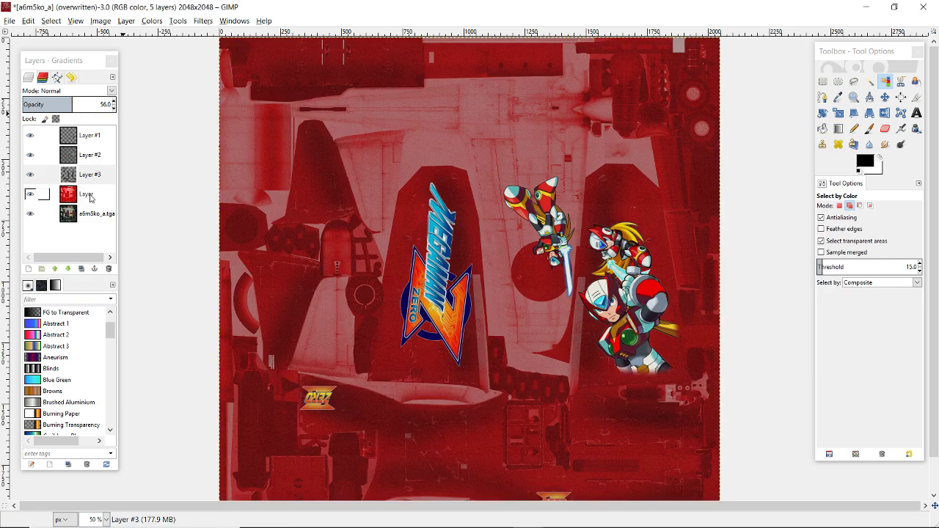
right_click(90, 139)
key(w)
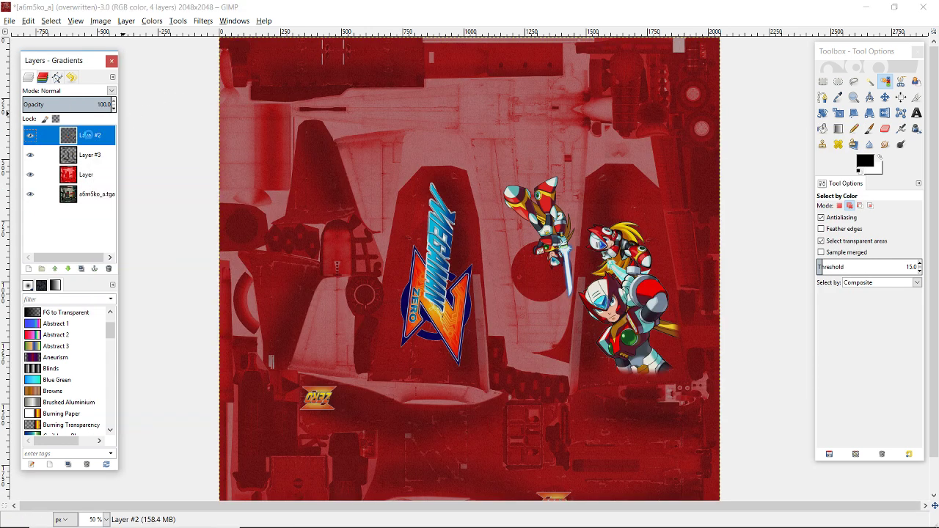
right_click(89, 138)
key(w)
right_click(90, 138)
key(w)
right_click(89, 138)
key(w)
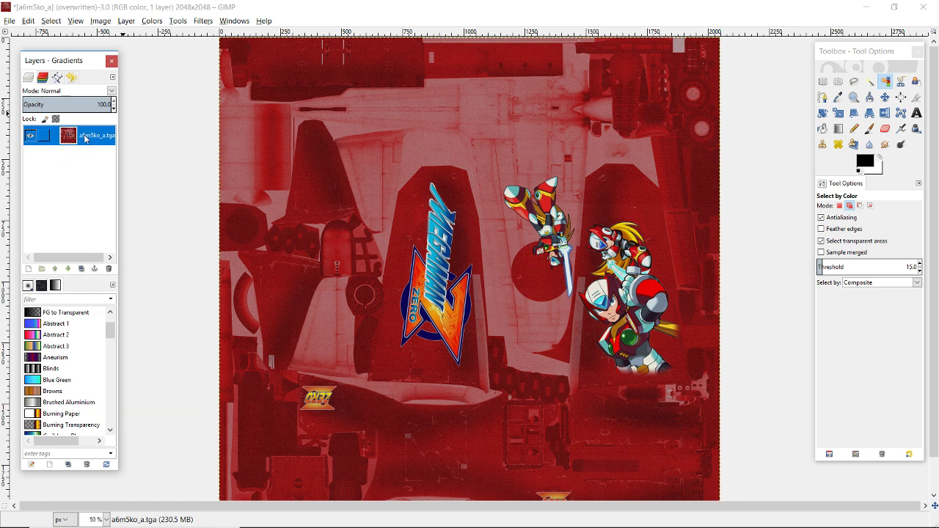
Copy the merged red skin into the a6m5ko_a_dmg image and anchor it to the new empty layer.
key(ctrl+c)
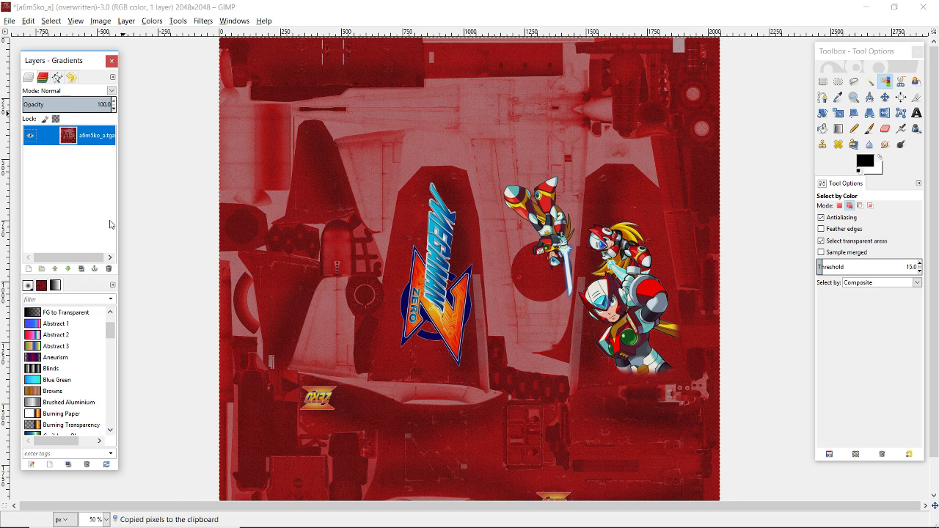
key(alt+Tab)
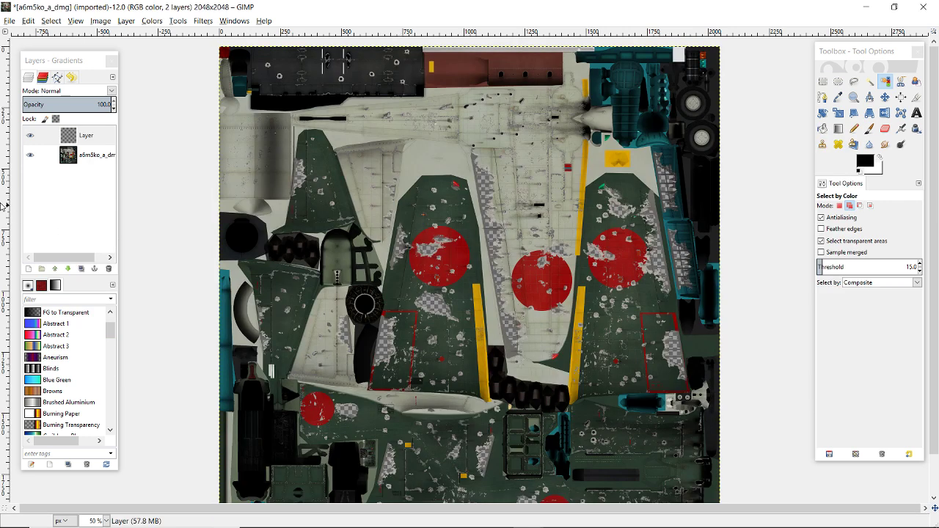
click(97, 143)
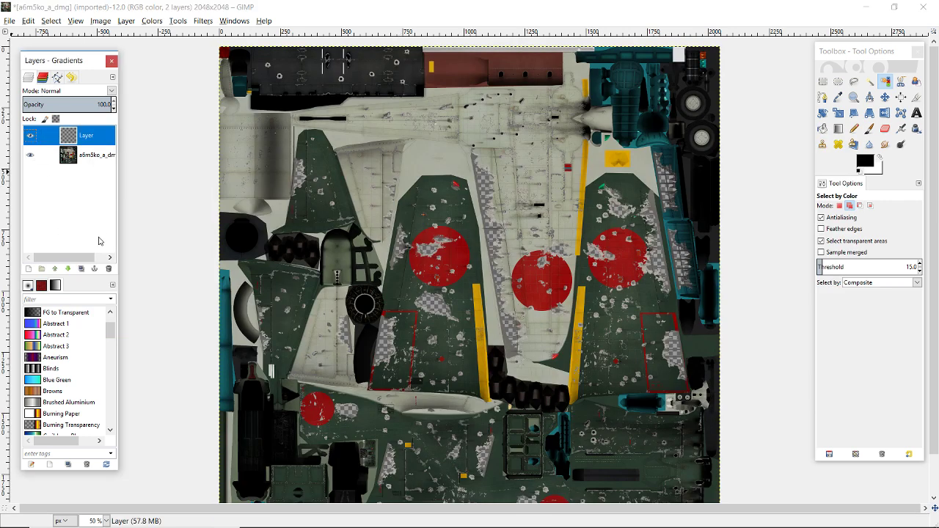
key(ctrl+v)
right_click(92, 148)
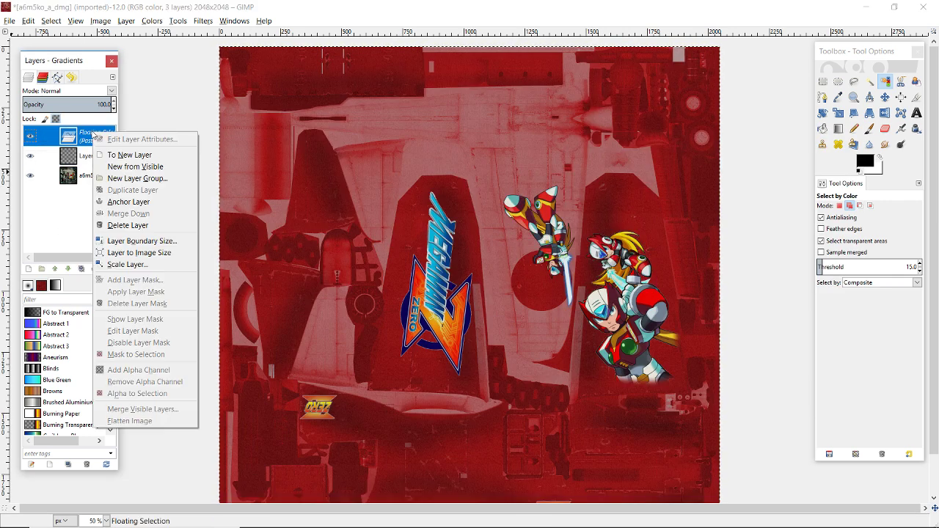
click(140, 201)
Select the transparent damage holes by color on the a6m5ko_a_dmg layer and cut them out of the red skin layer.
click(90, 156)
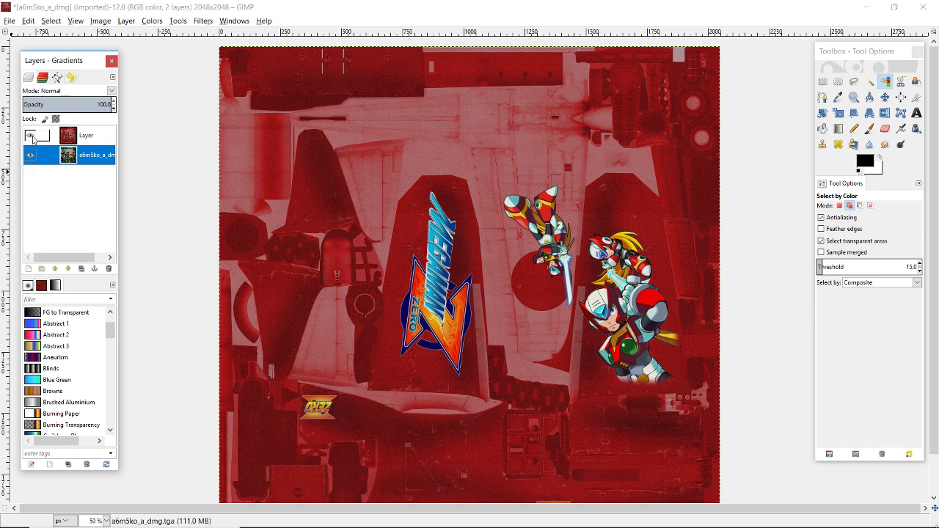
click(31, 136)
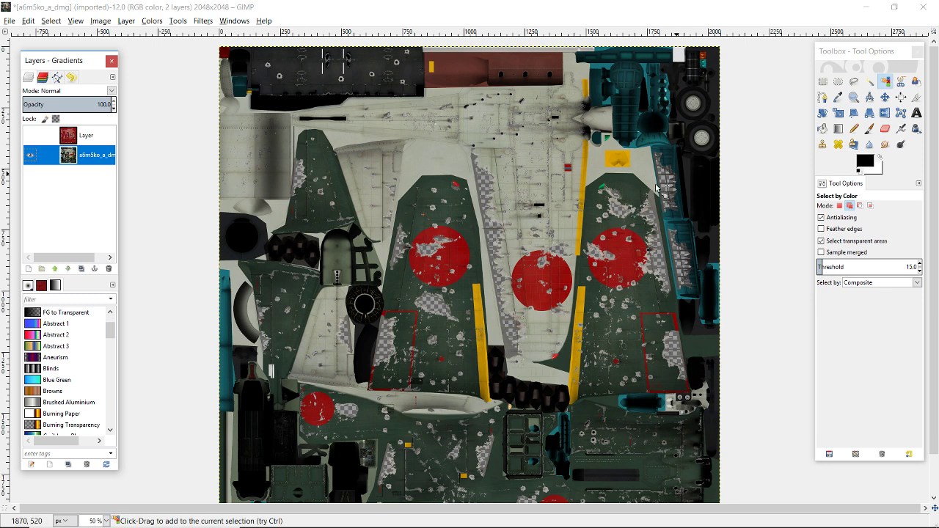
click(435, 306)
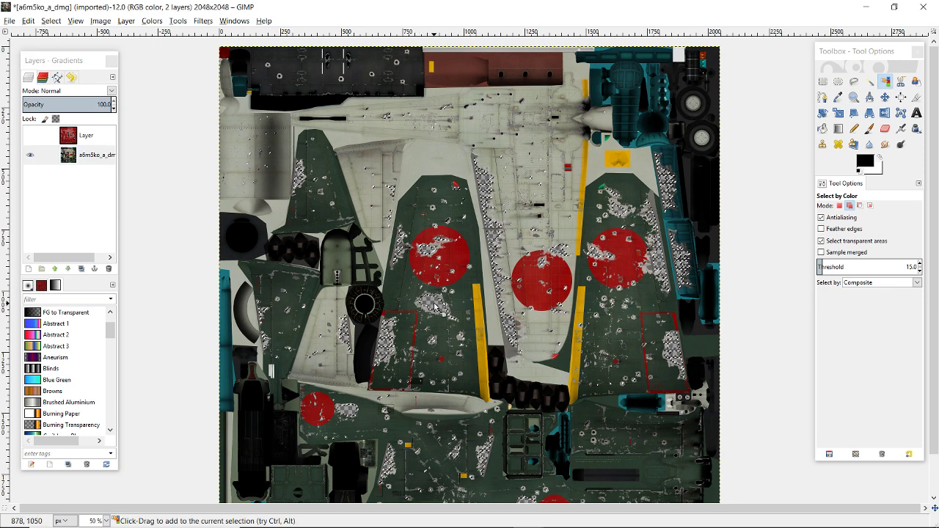
ctrl+scroll(434, 306, up, 5)
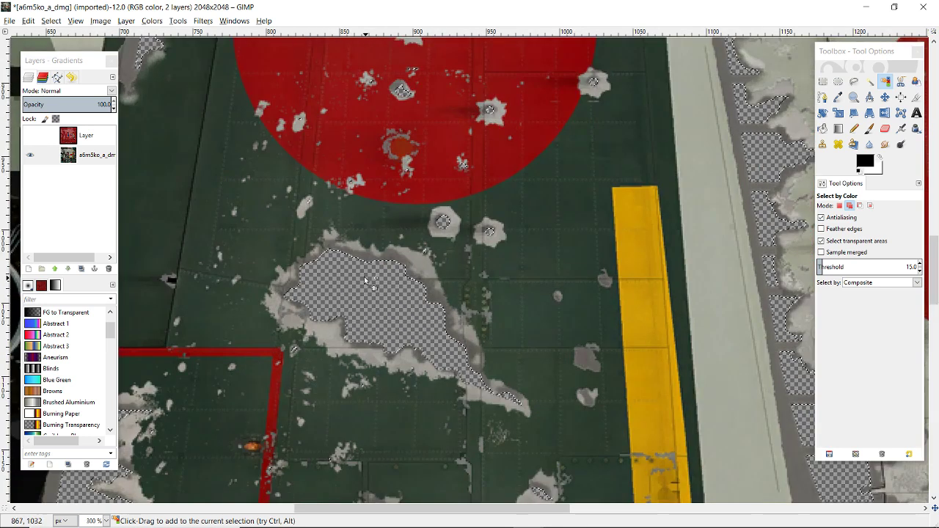
click(94, 138)
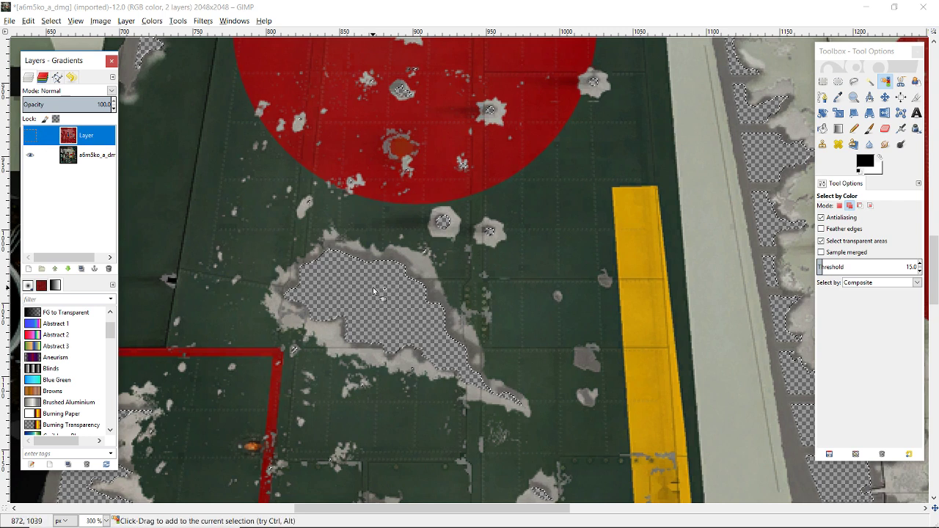
click(30, 135)
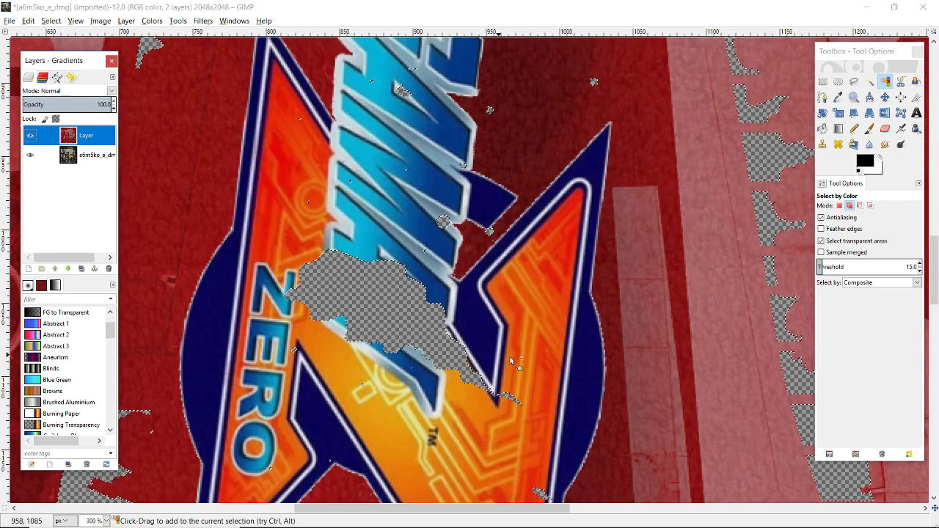
scroll(407, 249, down, 5)
scroll(344, 269, up, 2)
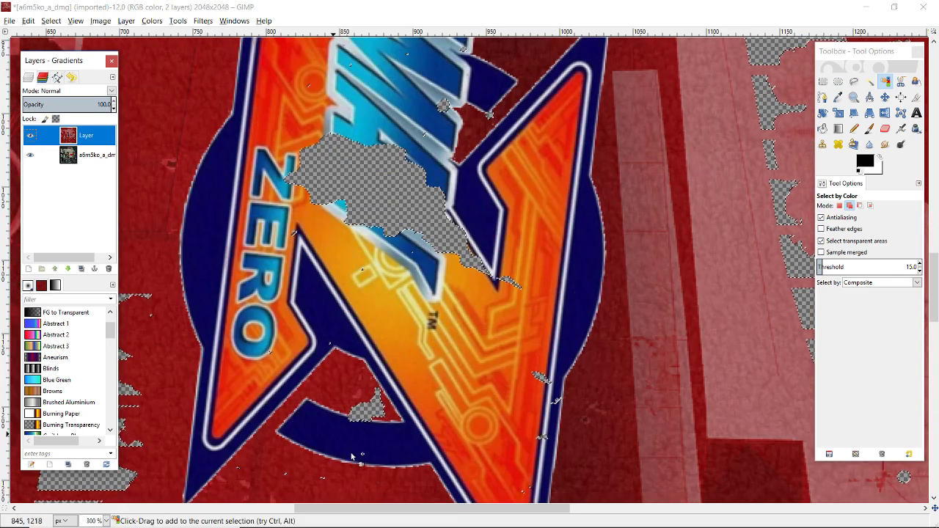
Hide the red skin layer in the damage texture and remove the whole selection.
click(30, 135)
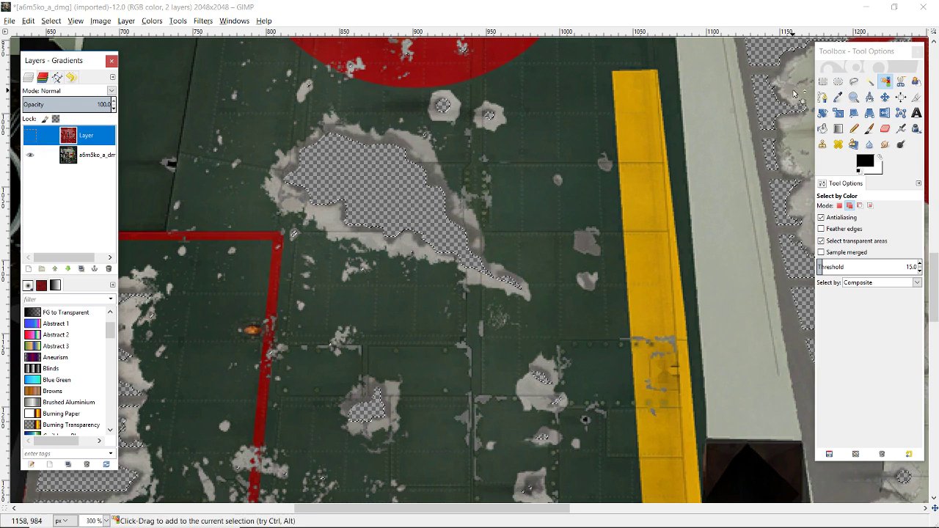
click(405, 240)
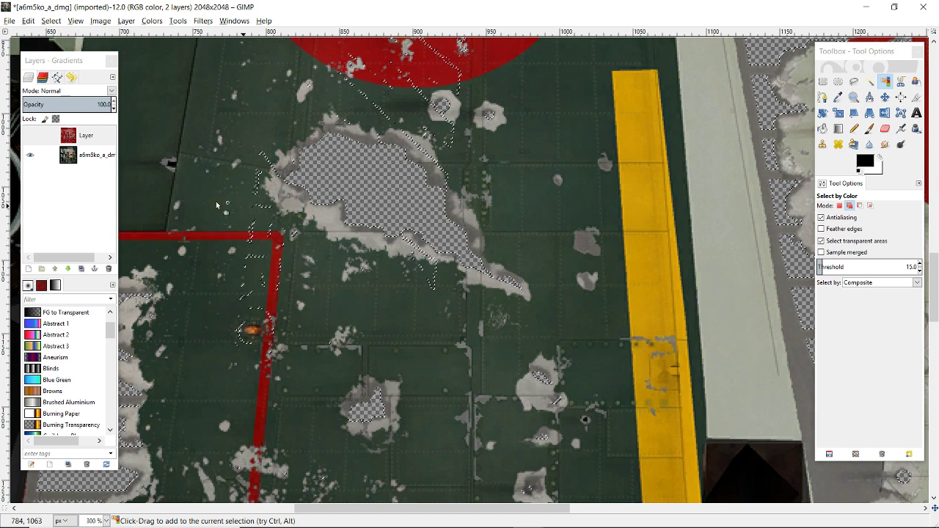
click(51, 21)
click(63, 51)
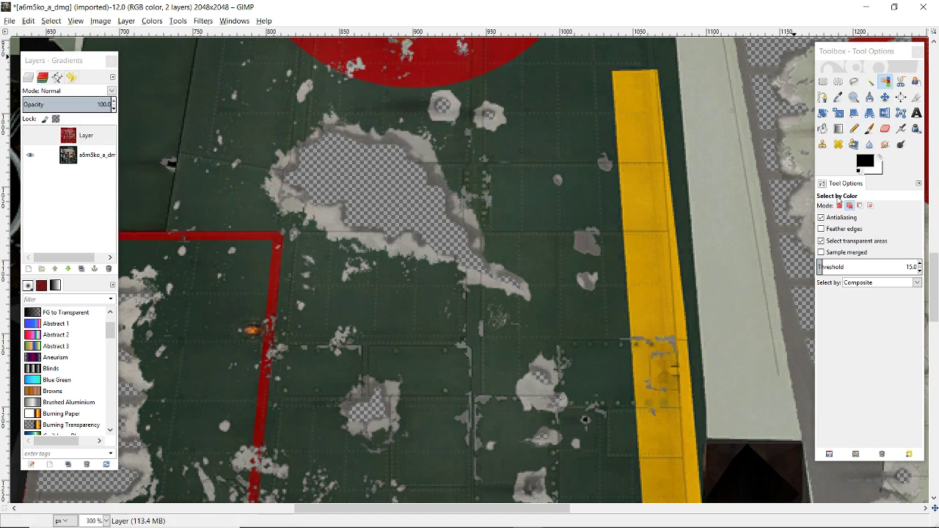
click(840, 206)
click(409, 247)
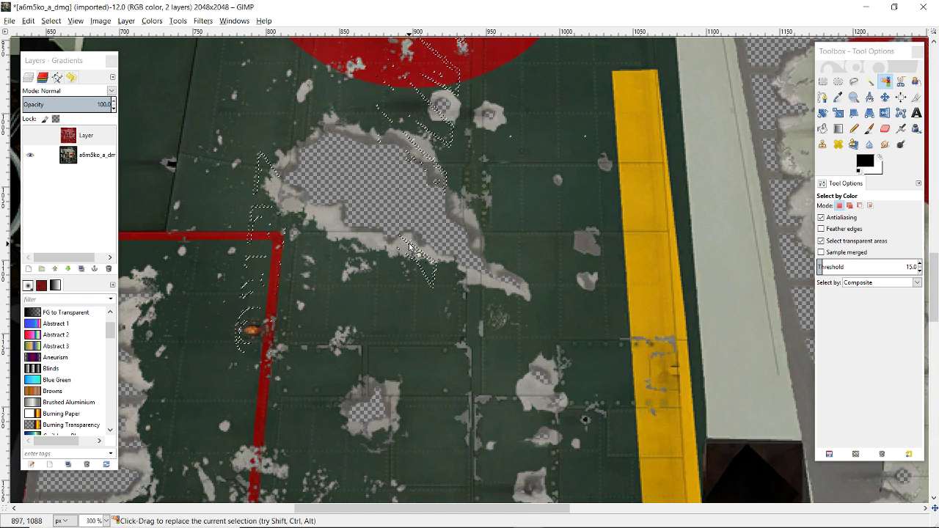
click(51, 21)
click(61, 47)
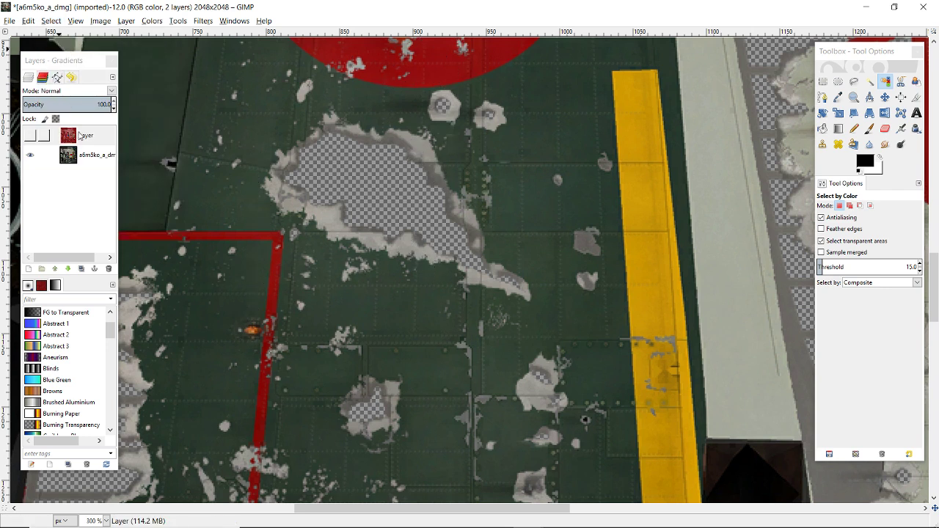
Try to select the bare torn metal around the holes by color on the a6m5ko_a_dmg layer, adding the grey edge shades.
click(89, 158)
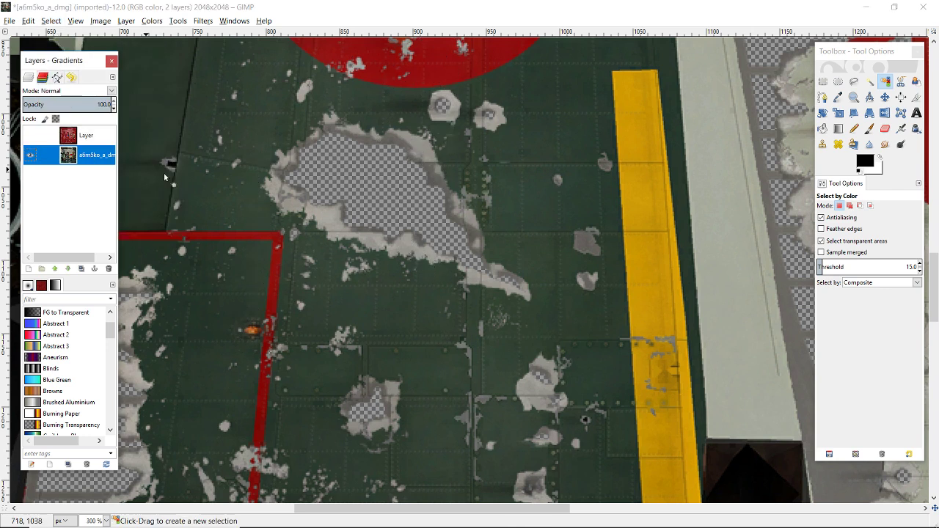
click(329, 215)
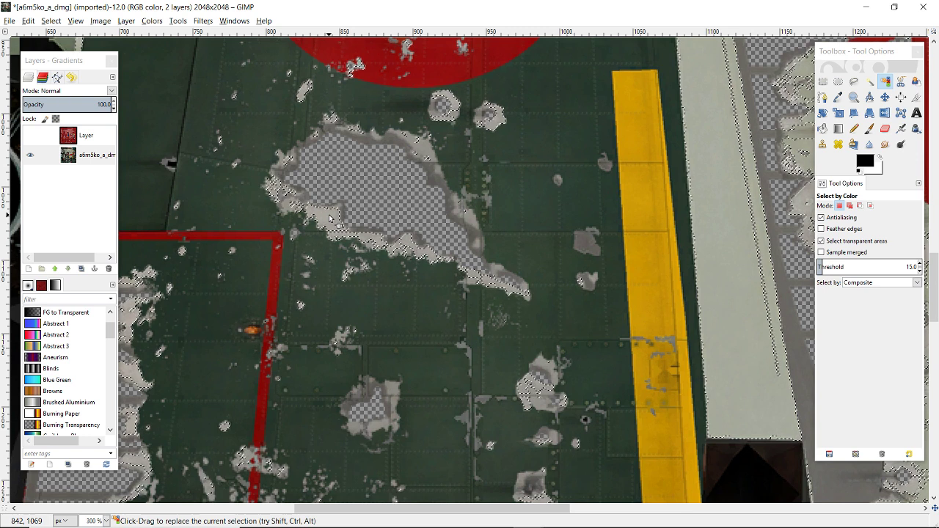
scroll(328, 218, up, 5)
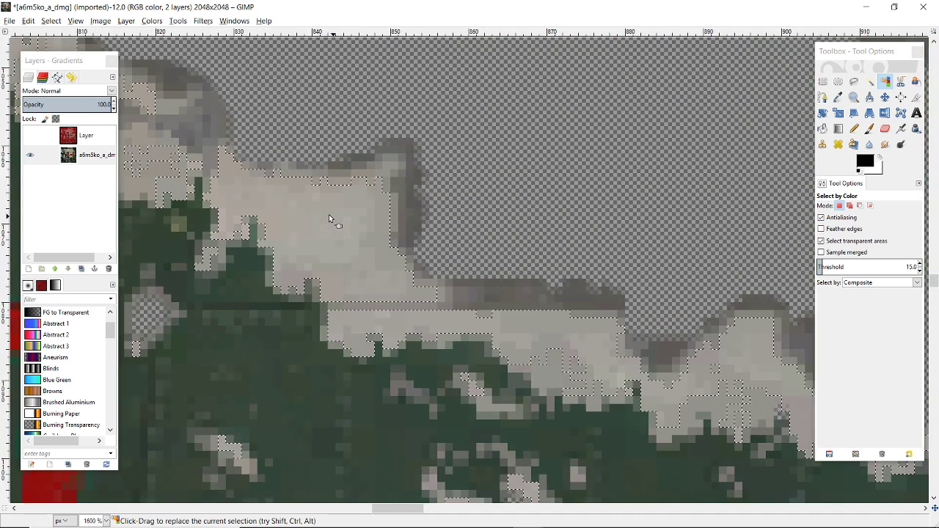
click(849, 206)
click(380, 173)
click(373, 181)
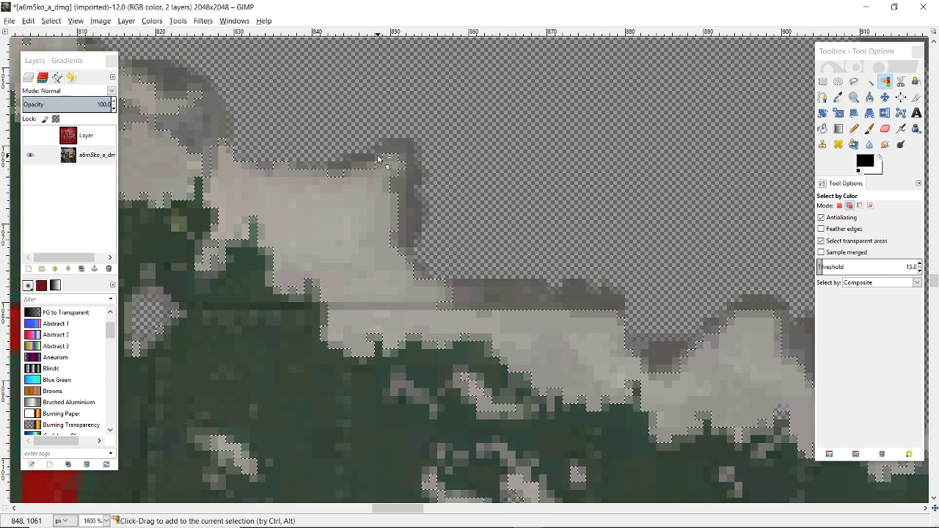
click(379, 158)
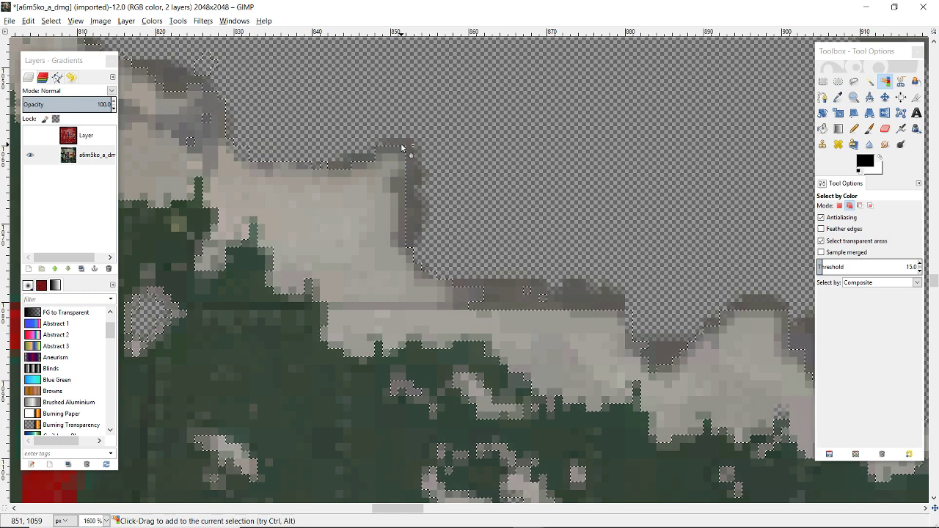
click(401, 144)
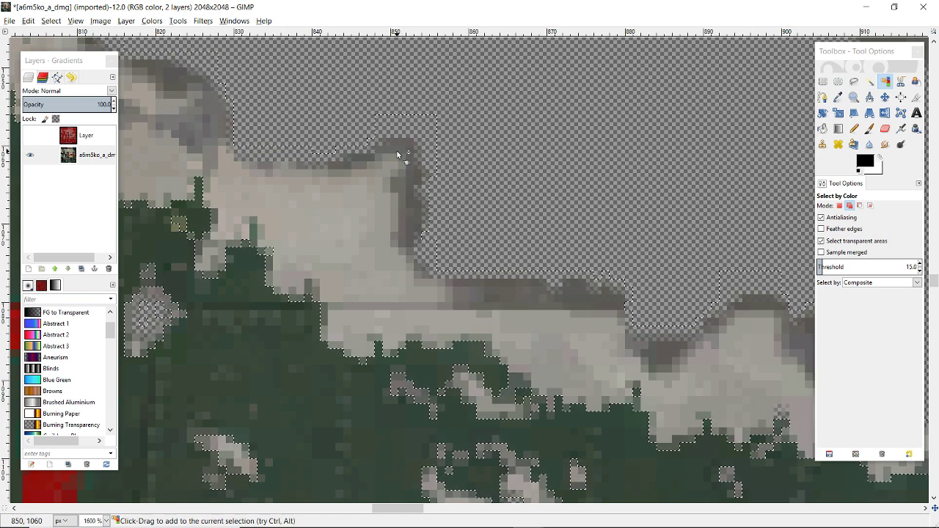
Check the torn-metal color selection across the whole damage texture and clear it.
scroll(397, 154, down, 4)
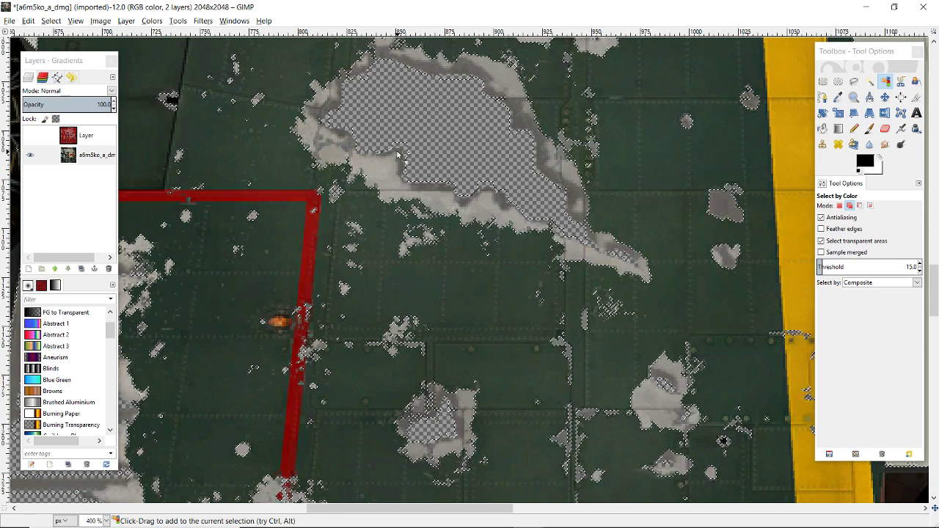
scroll(398, 155, down, 2)
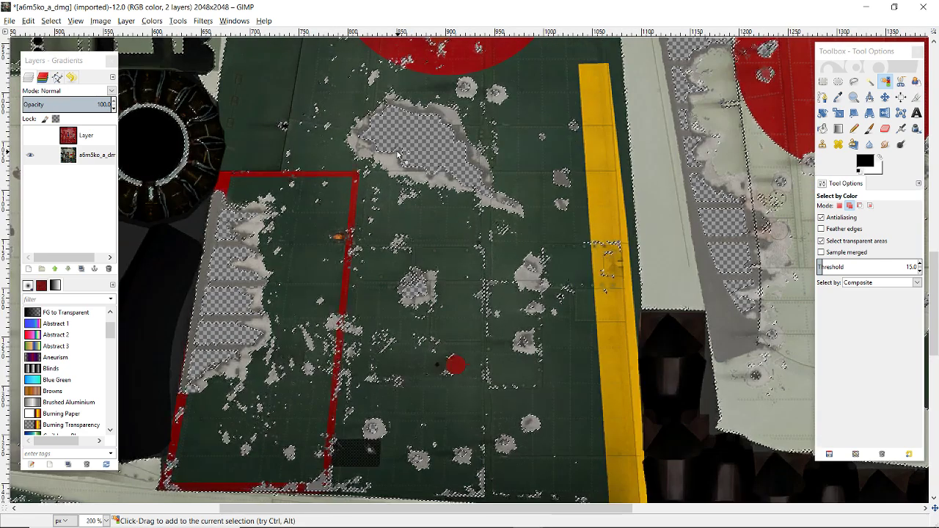
scroll(398, 154, down, 3)
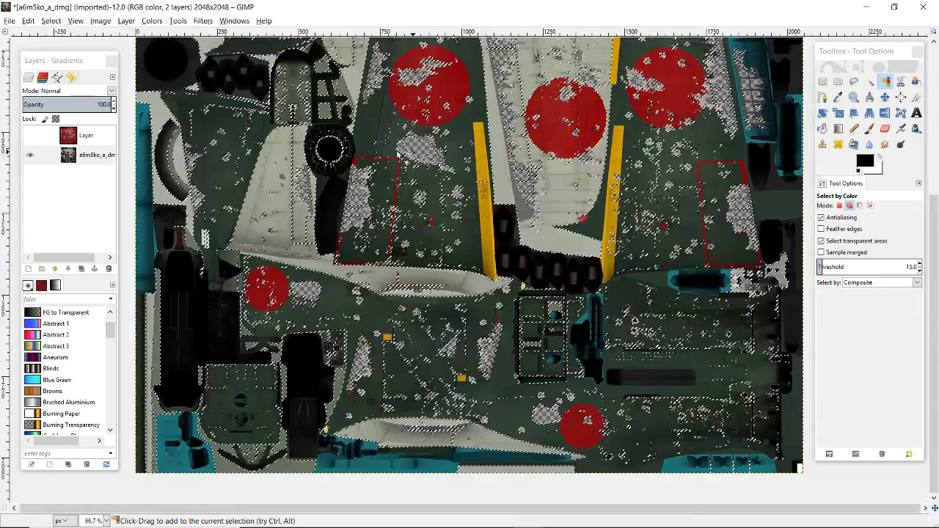
scroll(398, 154, down, 1)
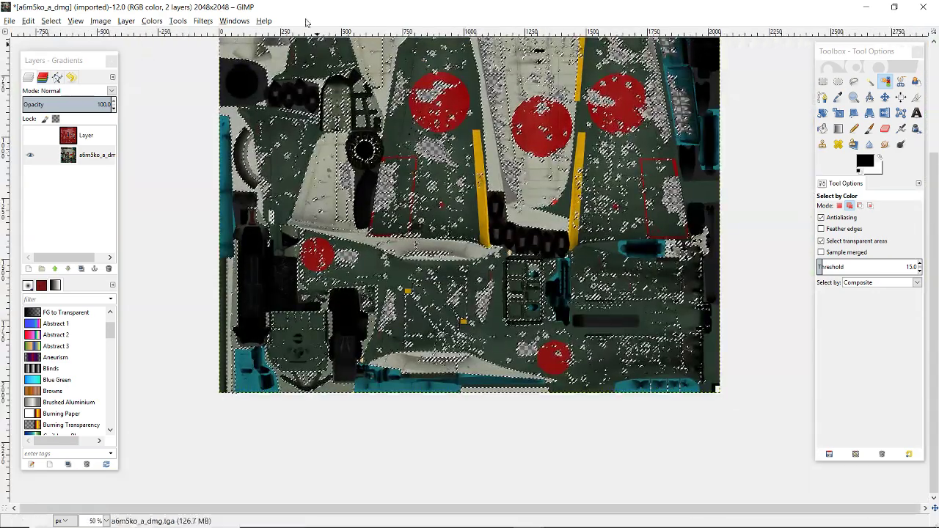
click(50, 20)
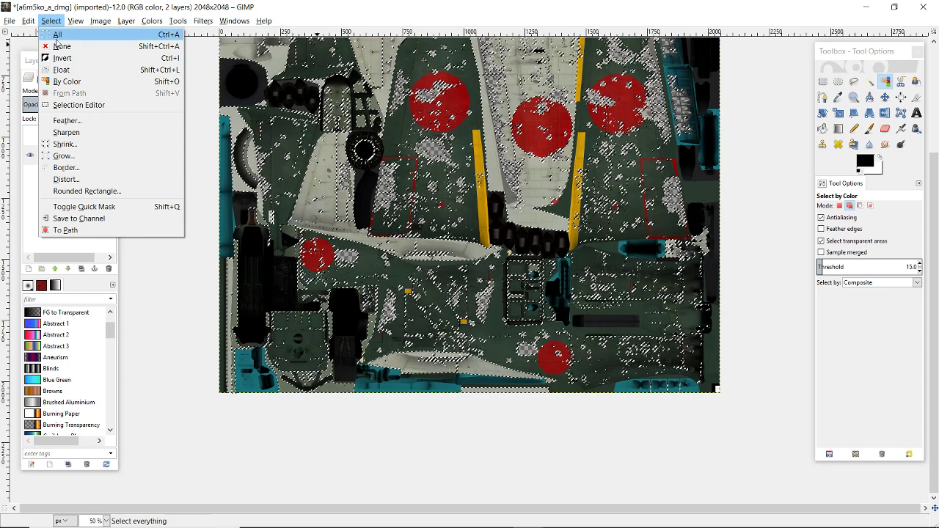
click(60, 46)
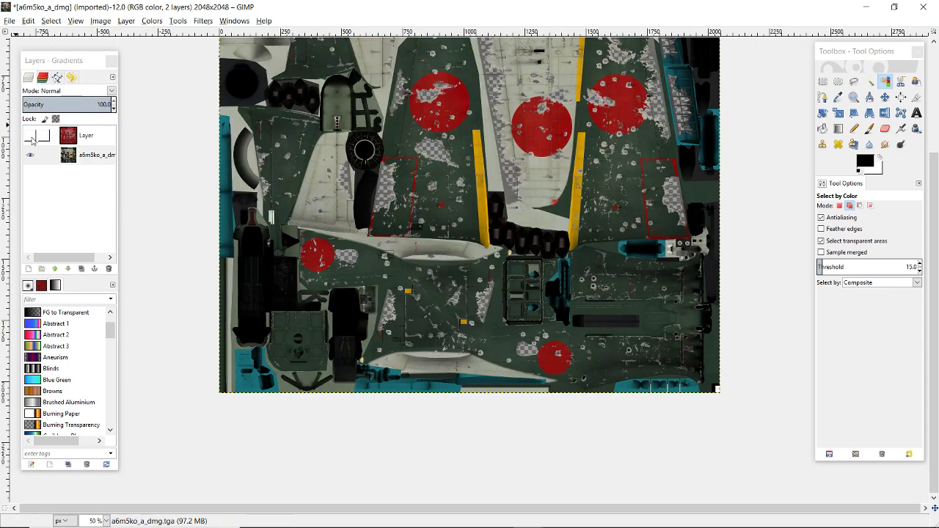
Show the red skin layer again and overwrite the a6m5ko_a_dmg.tga file with the damage texture.
click(30, 135)
scroll(438, 242, up, 5)
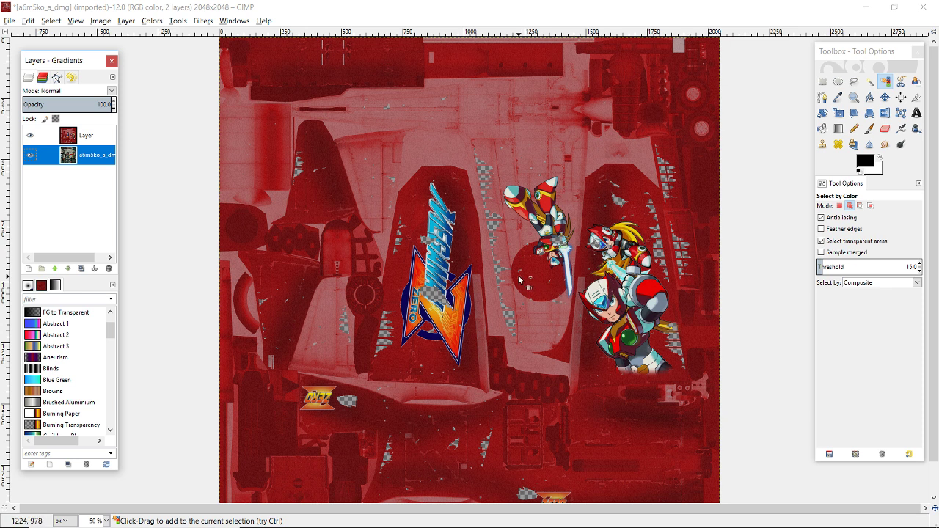
scroll(518, 279, down, 1)
scroll(507, 276, up, 1)
click(10, 20)
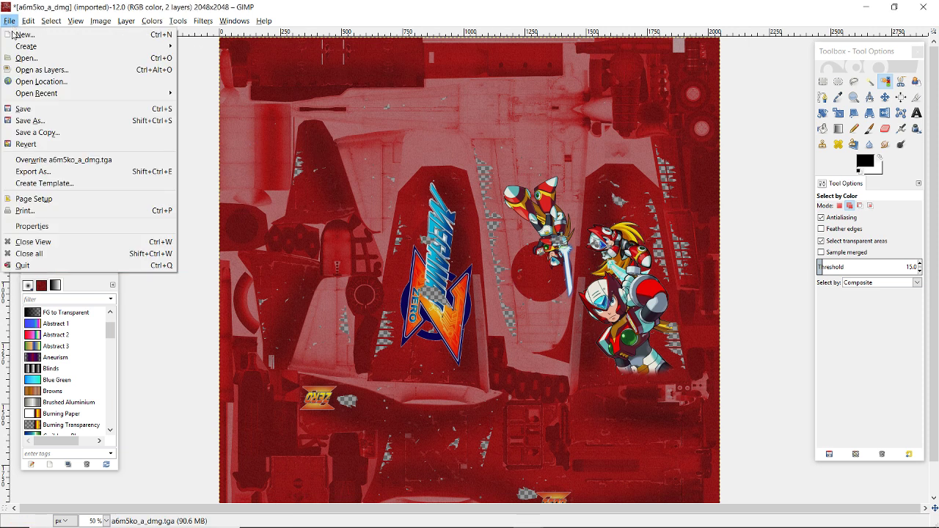
click(33, 160)
Switch to War Thunder and apply the template_a6m5ko user skin to the A6M5 Ko.
key(alt+Tab)
key(alt+Tab)
key(alt+Tab)
key(alt+Tab)
key(alt+Tab)
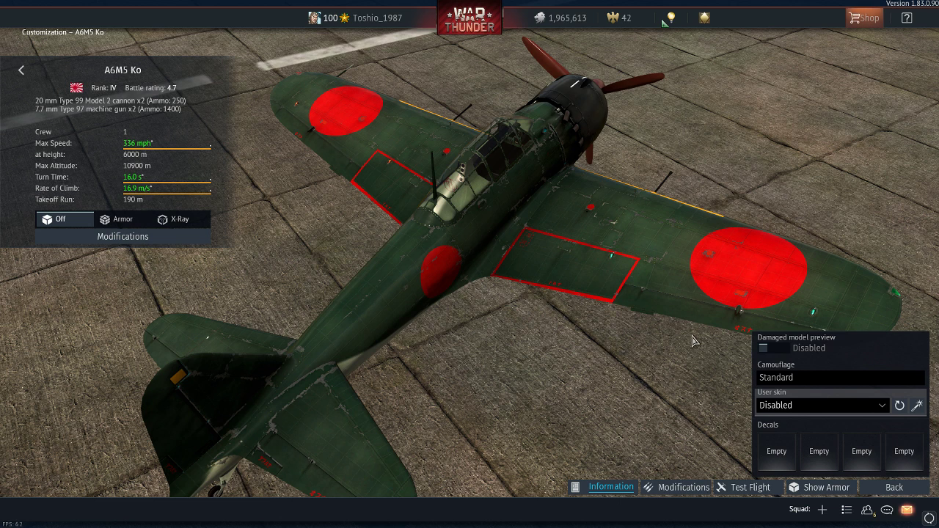
click(890, 409)
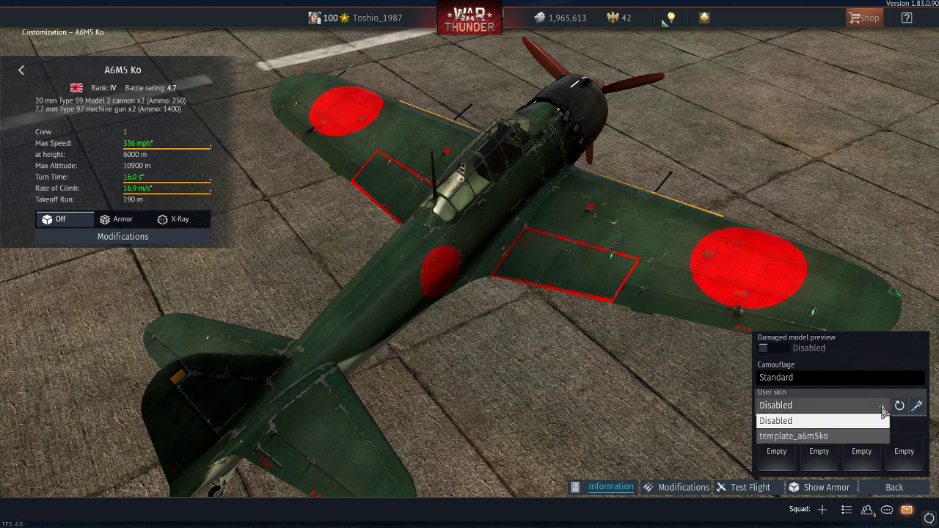
click(818, 433)
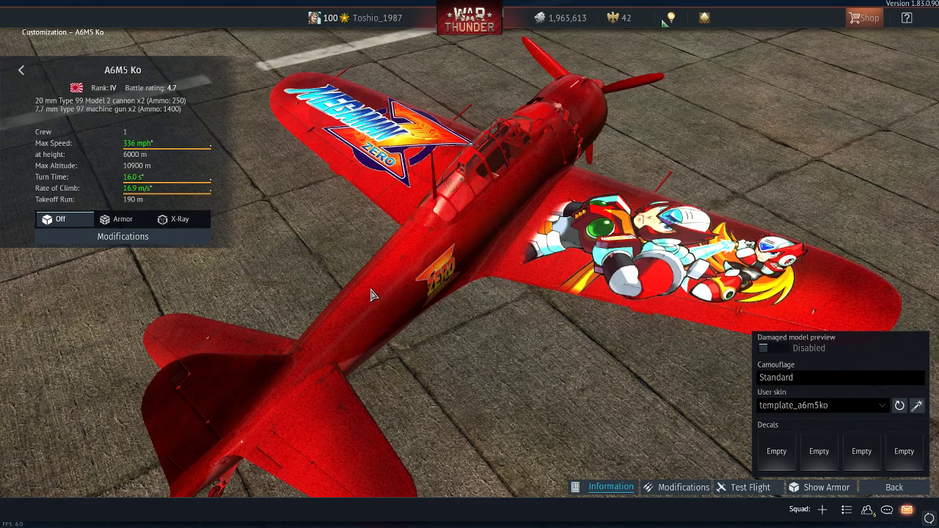
Examine the red Megaman Zero skin on the A6M5 Ko's wings, fuselage and tail from several angles.
drag(368, 289, 499, 208)
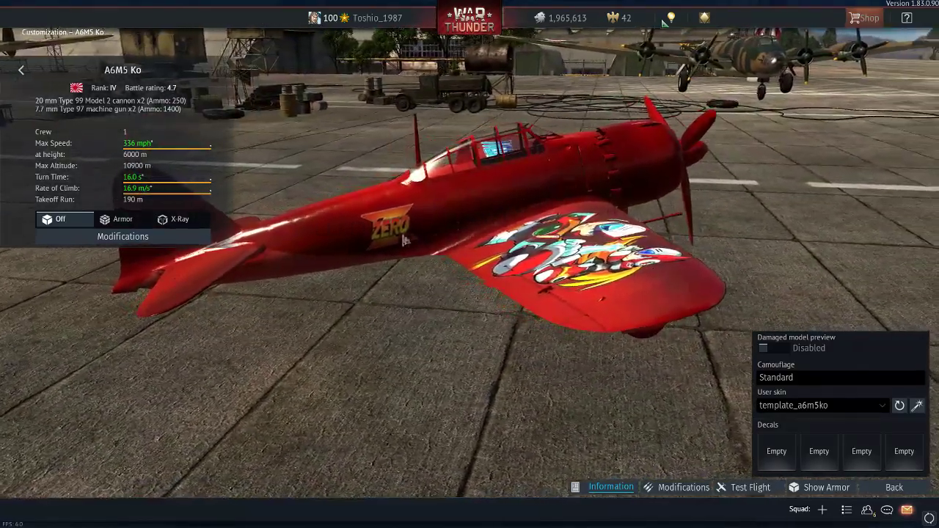
drag(402, 240, 624, 387)
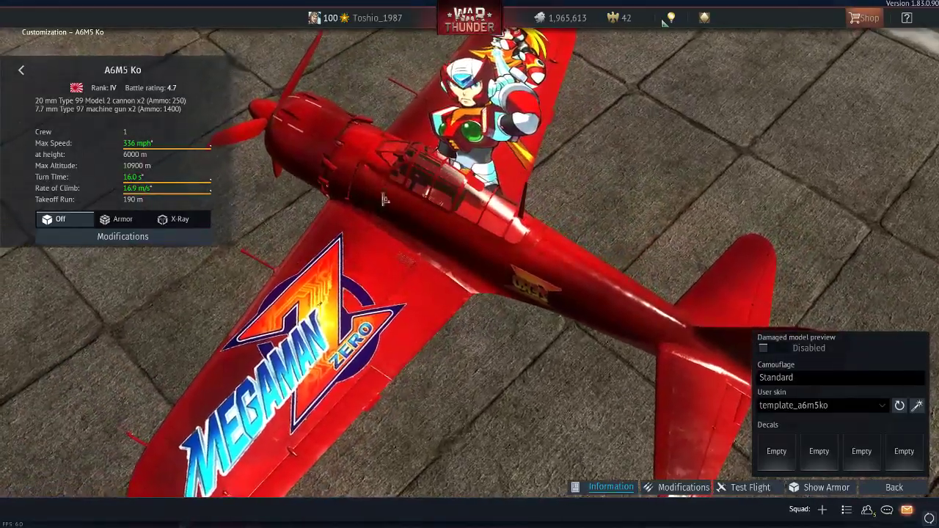
drag(383, 199, 572, 150)
mouse_move(224, 289)
mouse_down()
mouse_move(356, 247)
mouse_move(289, 295)
mouse_move(286, 268)
mouse_move(224, 267)
mouse_move(212, 275)
mouse_move(275, 284)
mouse_move(229, 295)
mouse_up()
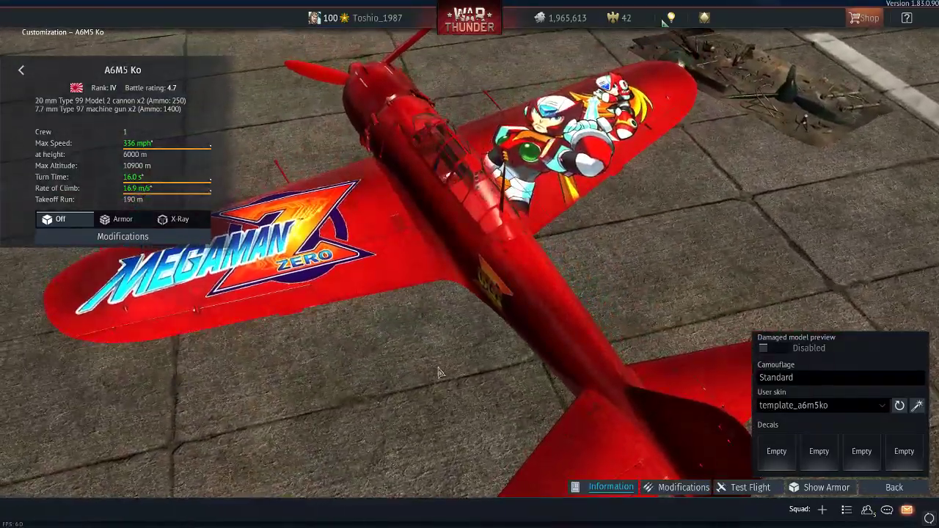
drag(438, 373, 497, 243)
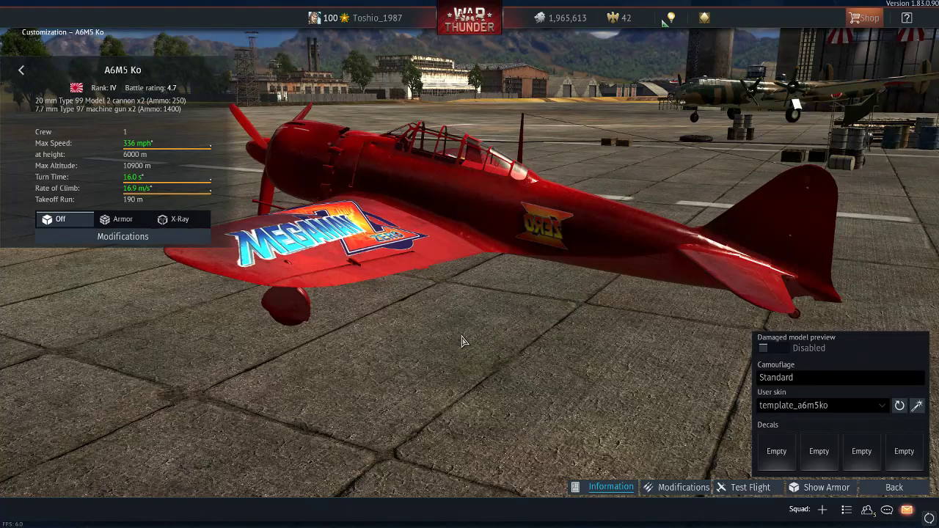
drag(462, 341, 469, 361)
key(alt+Tab)
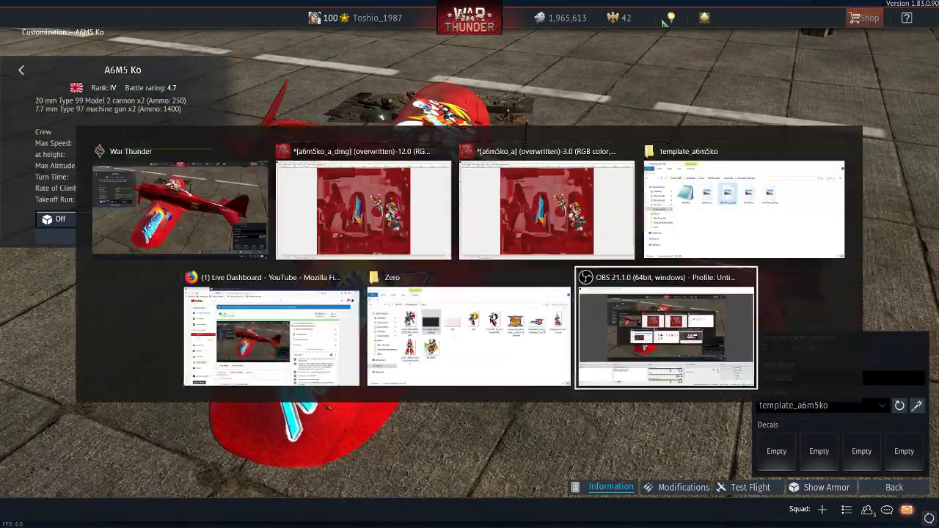
key(alt+Tab)
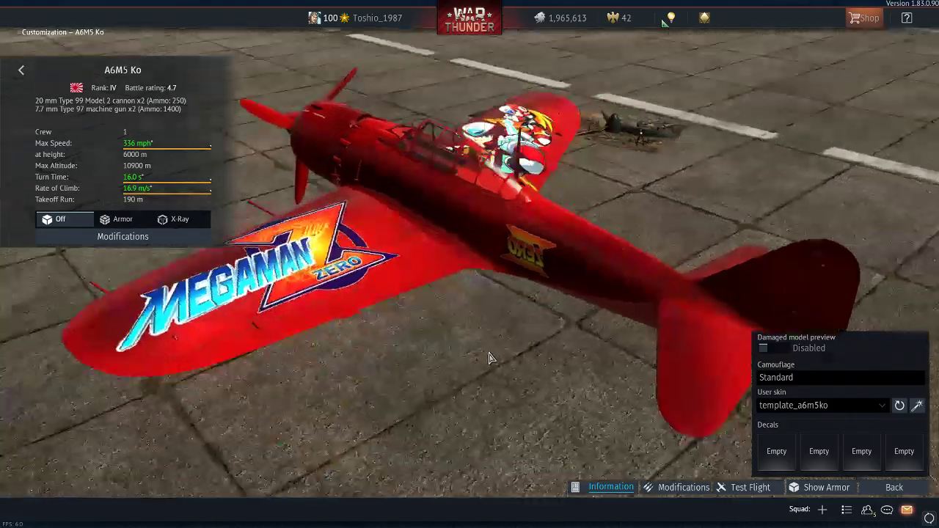
mouse_move(490, 357)
mouse_down()
mouse_move(526, 360)
mouse_move(441, 356)
mouse_move(501, 353)
mouse_up()
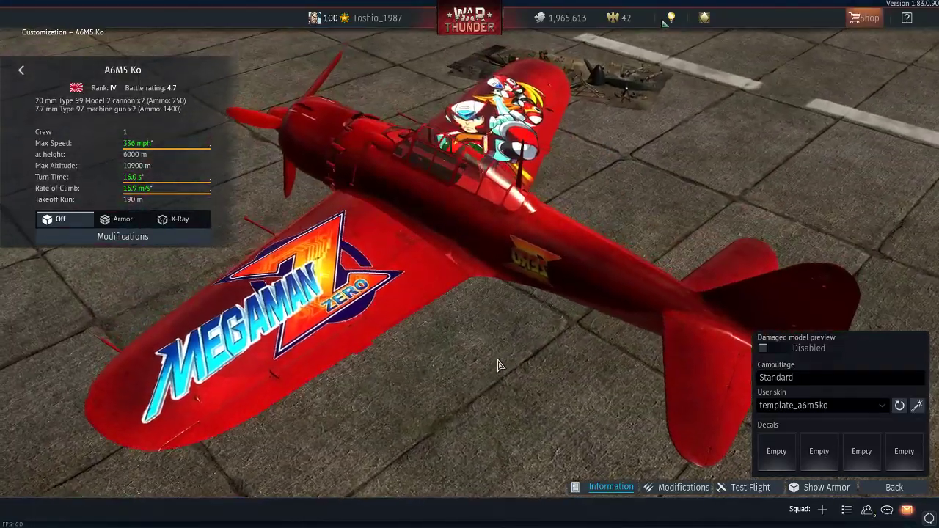
key(alt+Tab)
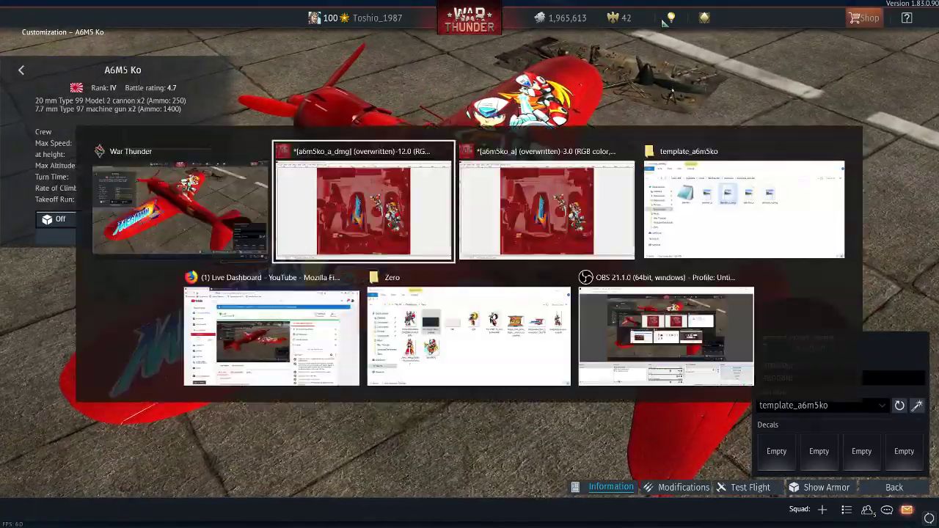
key(alt+Tab)
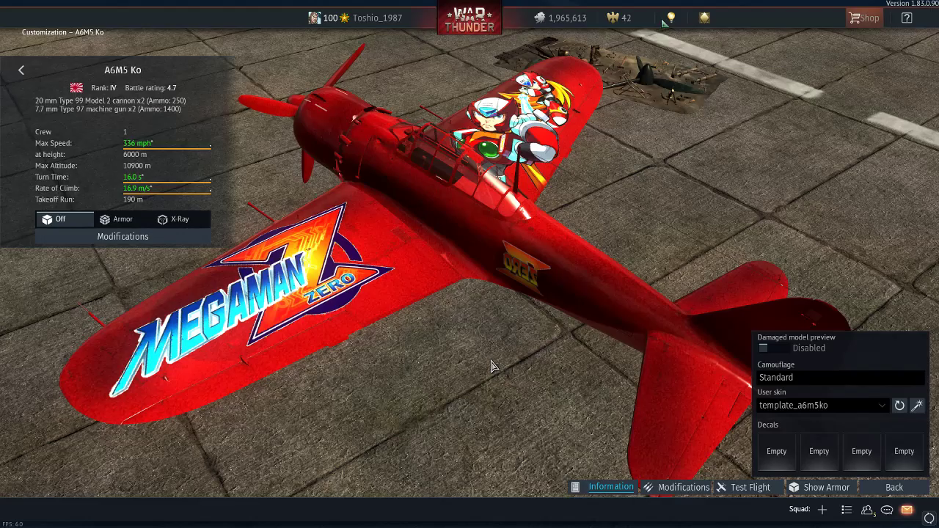
Start a test flight of the A6M5 Ko with the template_a6m5ko user skin.
drag(453, 371, 699, 414)
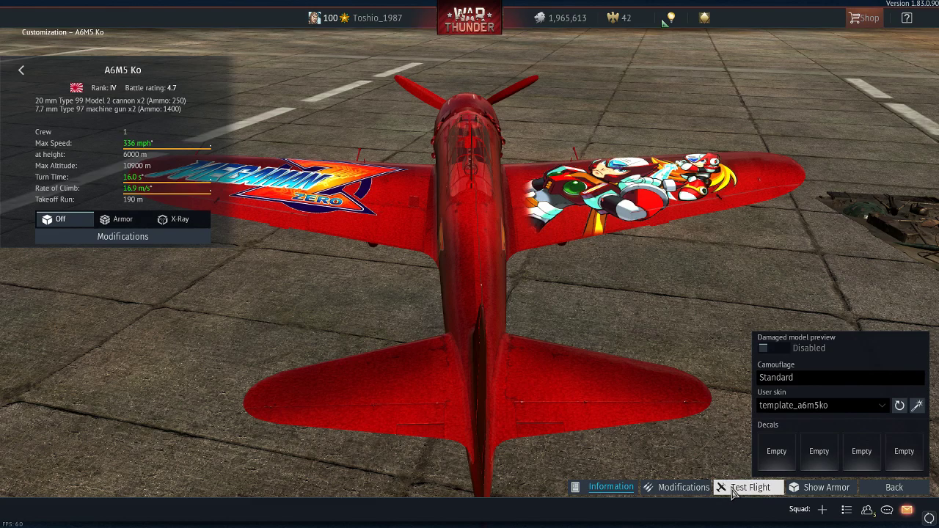
drag(586, 361, 636, 365)
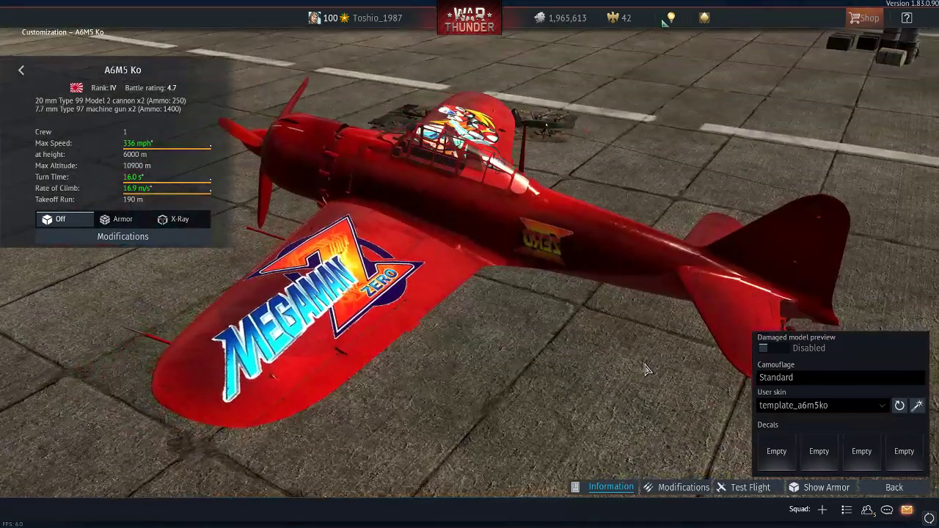
click(741, 487)
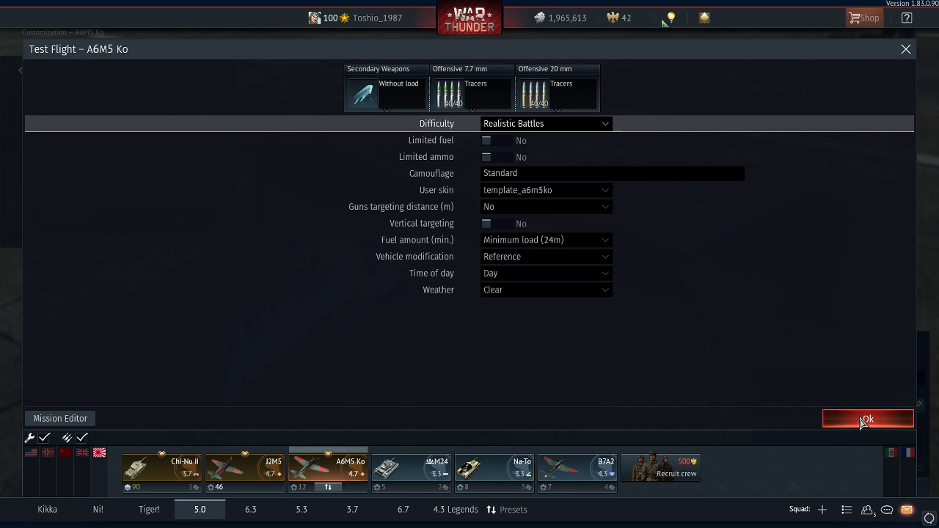
click(866, 420)
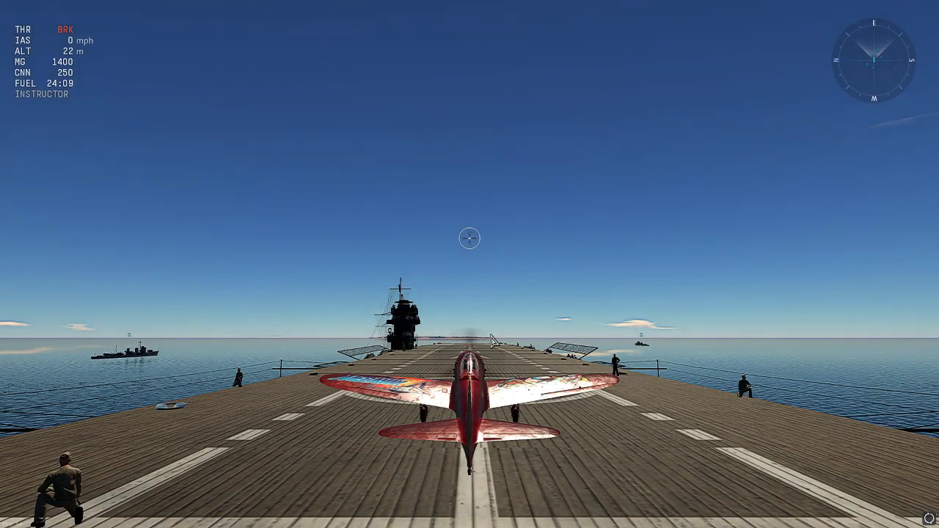
Switch to the YouTube live dashboard in Firefox and read the latest stream chat messages.
key(alt+Tab)
key(alt+Tab)
key(alt+Tab)
key(alt+Tab)
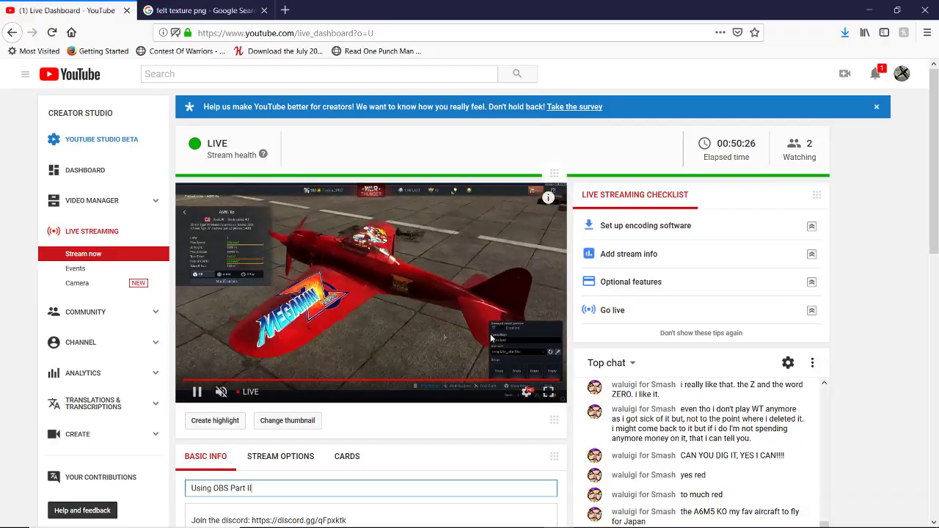
scroll(844, 382, down, 3)
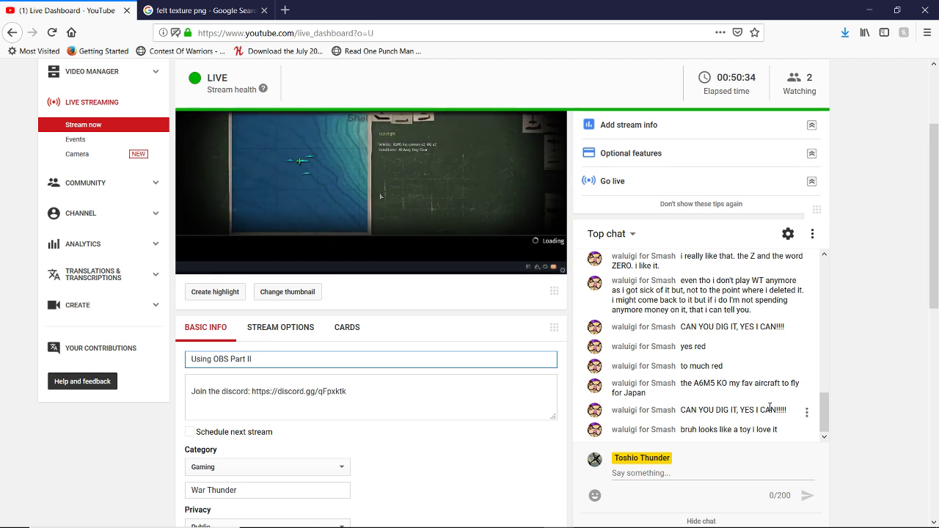
scroll(863, 399, up, 3)
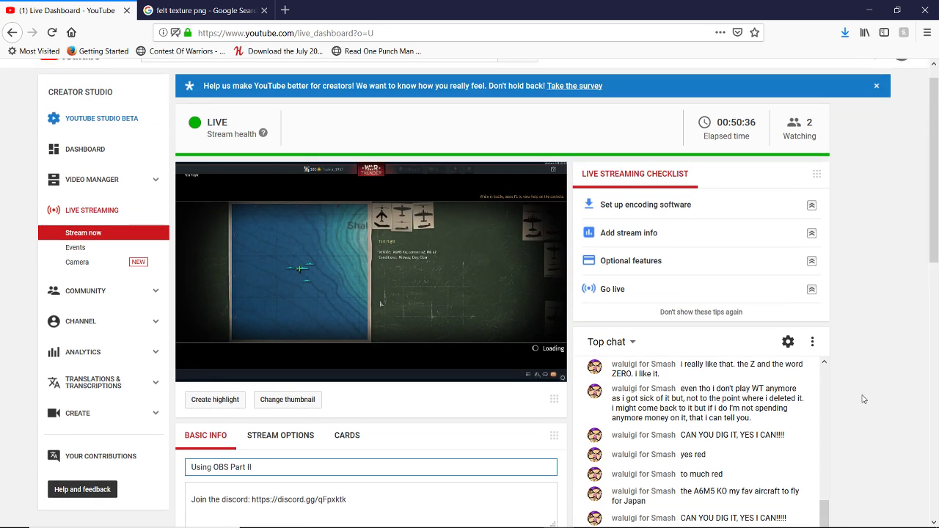
Switch to War Thunder and take off from the carrier at WEP throttle in the A6M5 Ko, raising the landing gear.
key(alt+Tab)
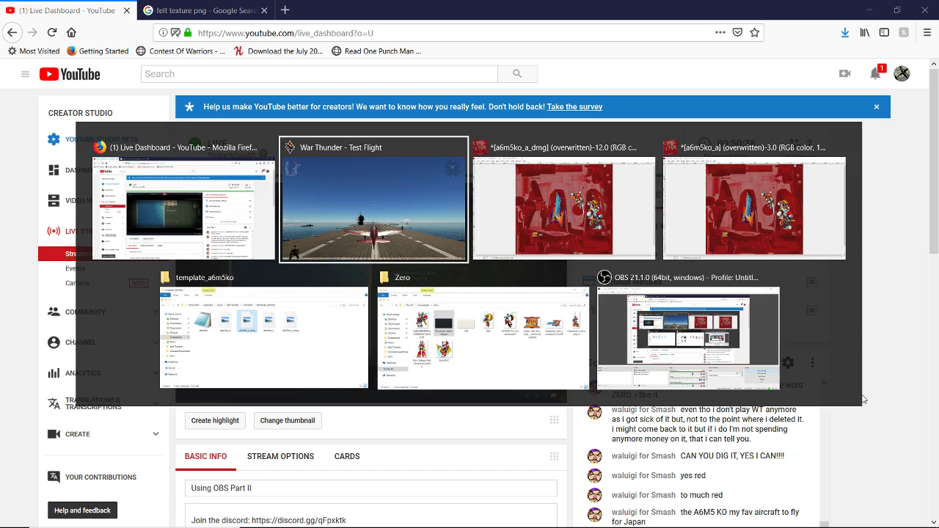
key(w)
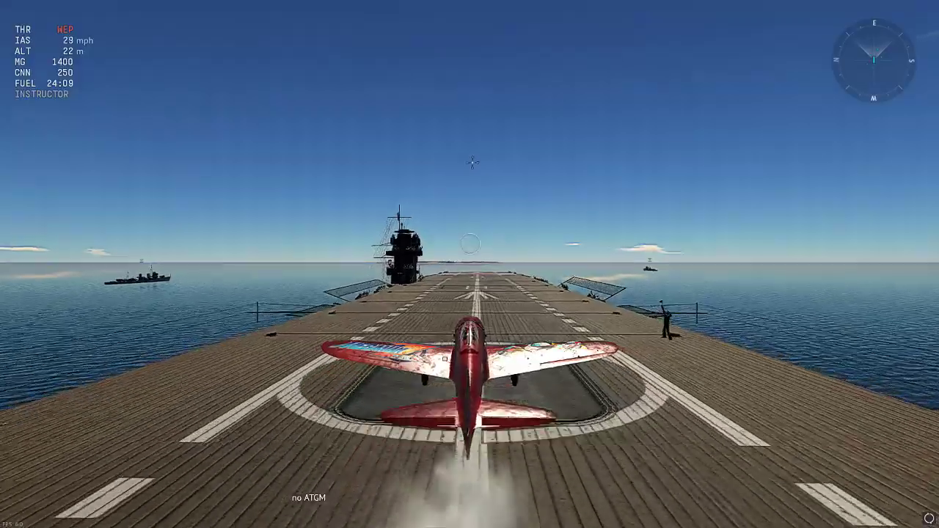
key(c)
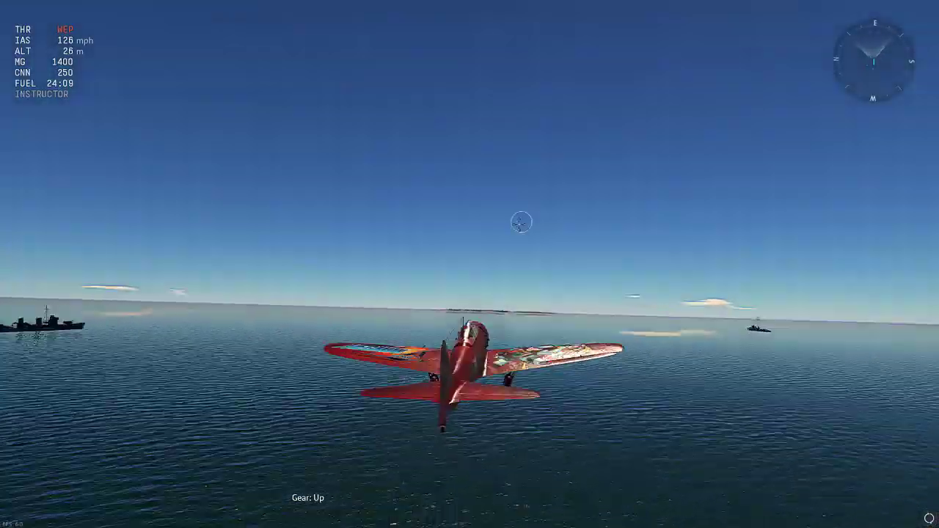
Examine the Megaman Zero skin in flight on the upper and lower wing surfaces and the fuselage.
key(c)
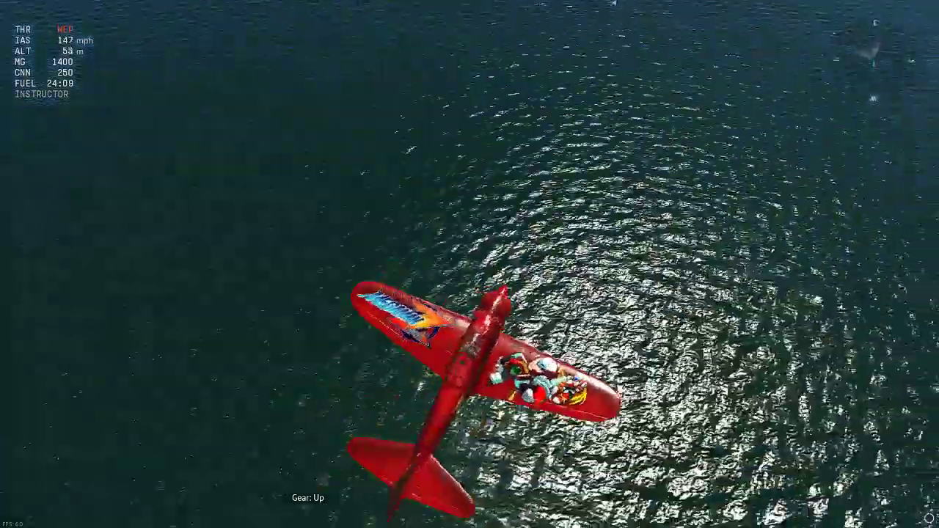
key(z)
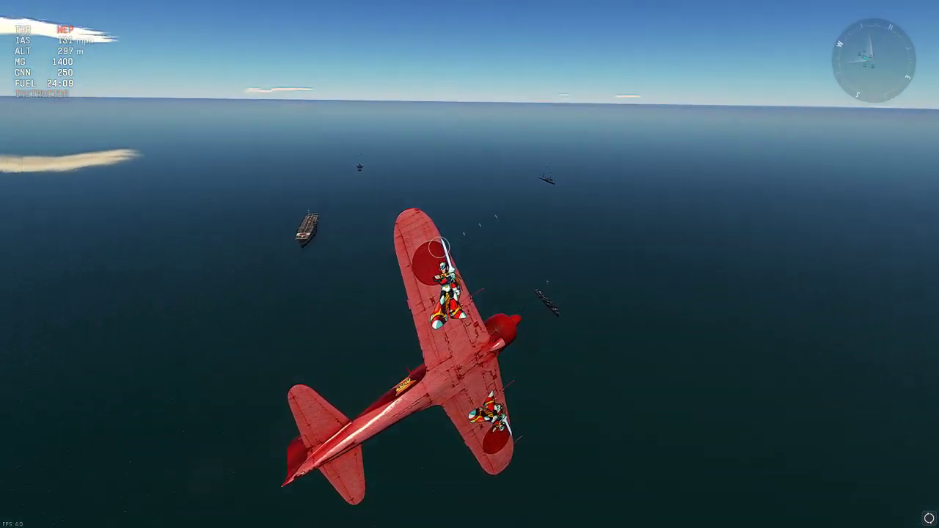
key(ctrl)
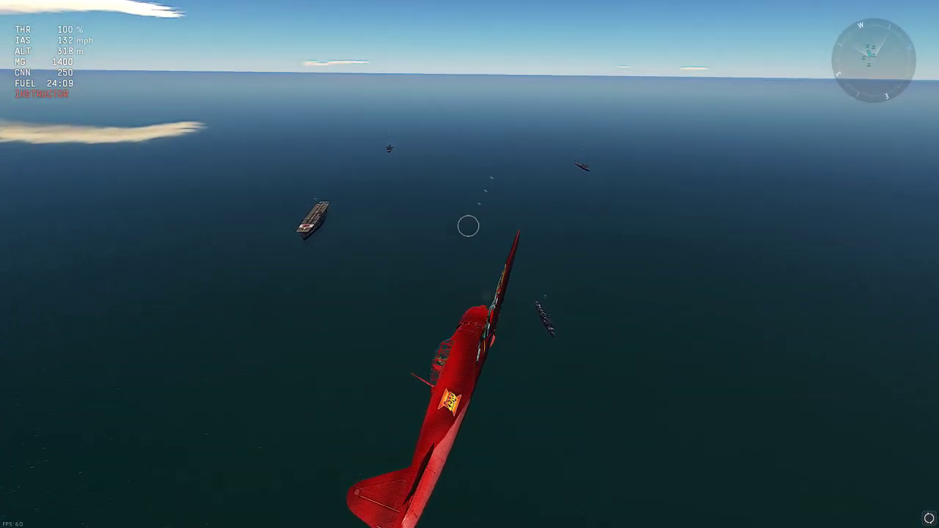
Pause the test flight and switch to the OBS window.
key(Escape)
key(alt+Tab)
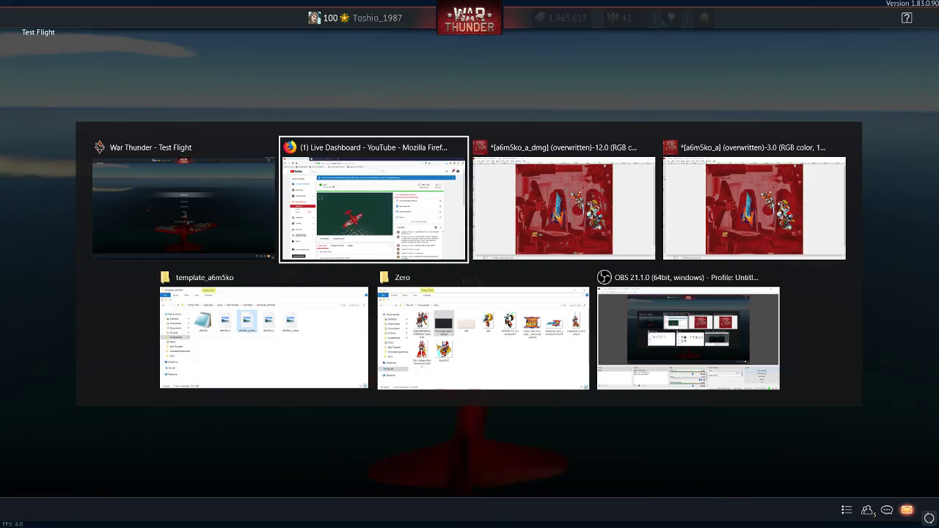
click(616, 370)
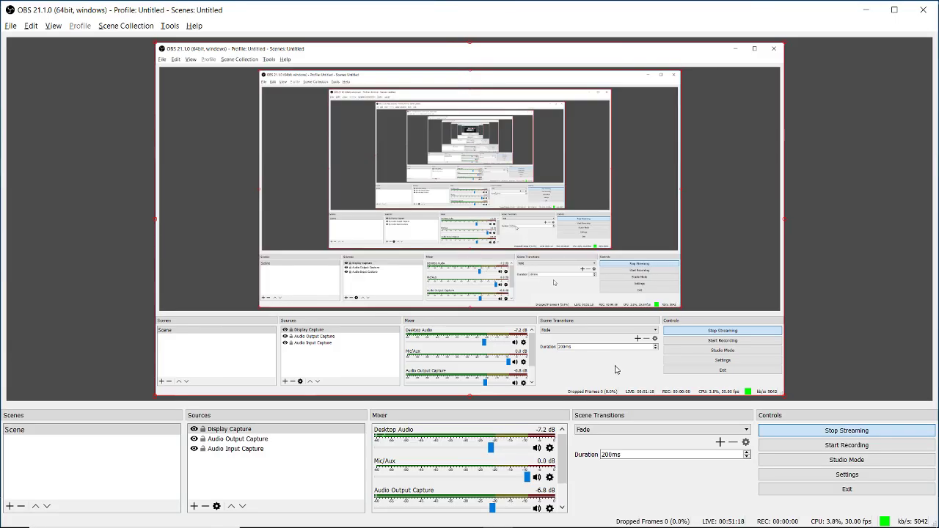